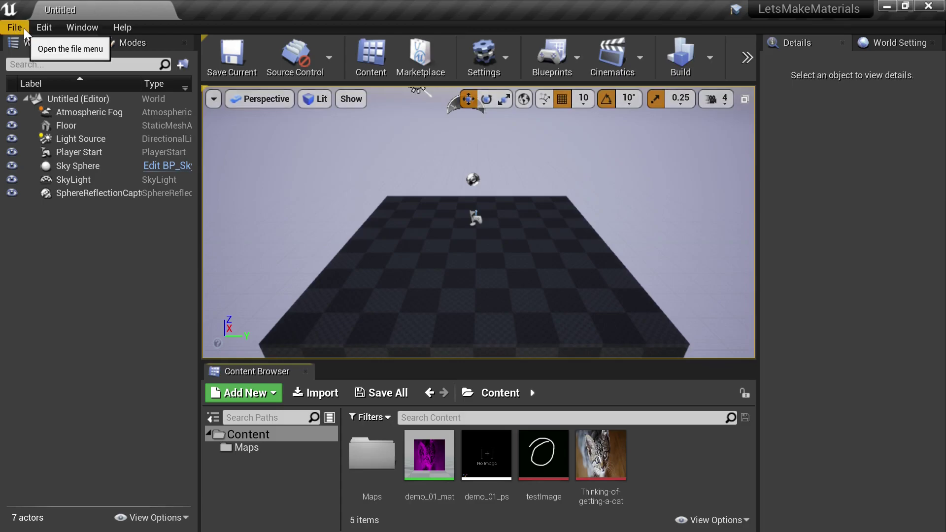
- Set both the Editor Startup Map and the Game Default Map to demoMaterialMap in the project settings
{"action": "left_click", "coordinate": [42, 28]}
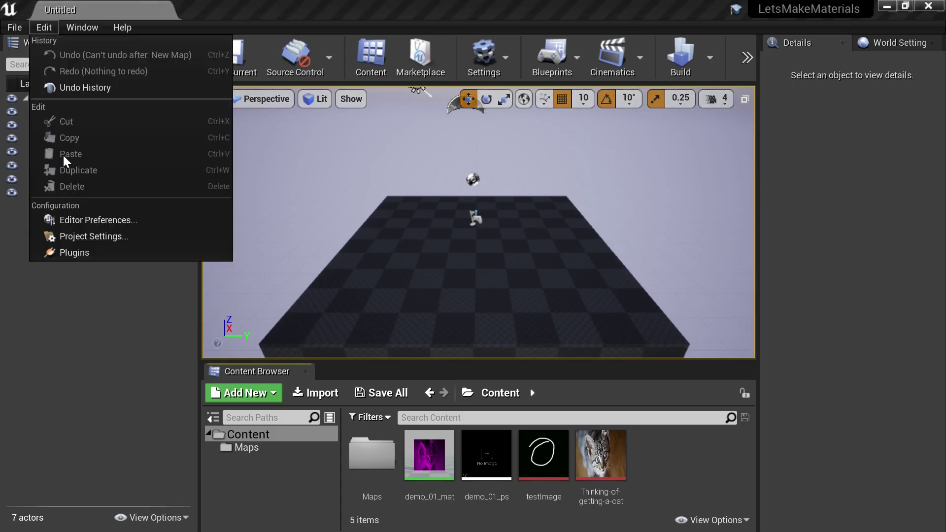
{"action": "left_click", "coordinate": [109, 236]}
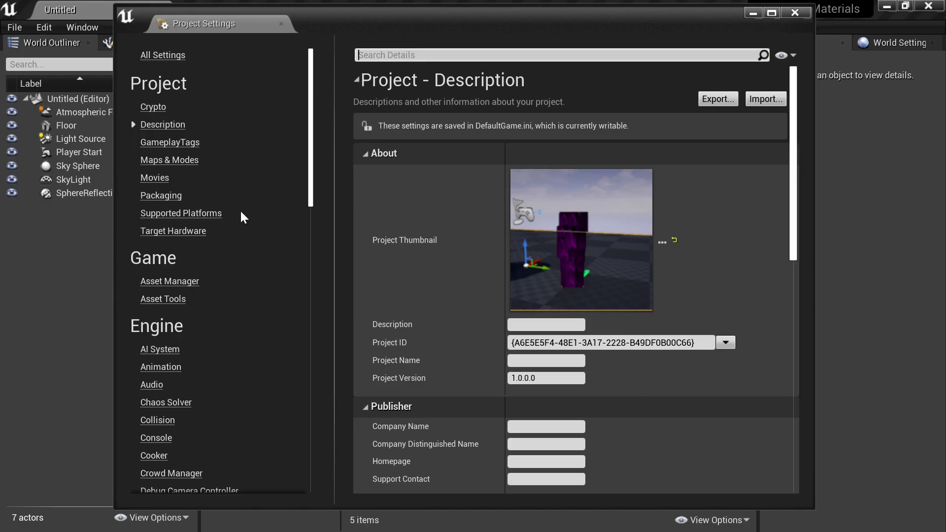
{"action": "left_click", "coordinate": [173, 162]}
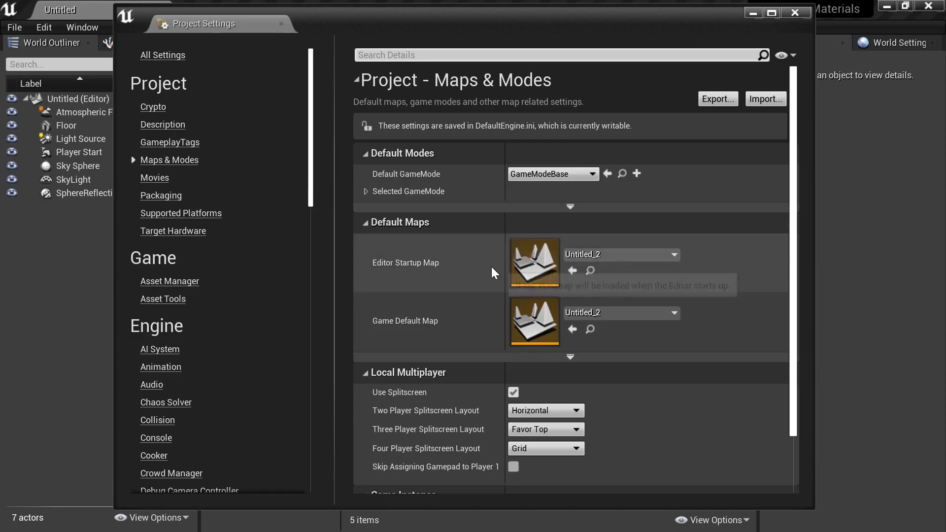
{"action": "left_click", "coordinate": [673, 254]}
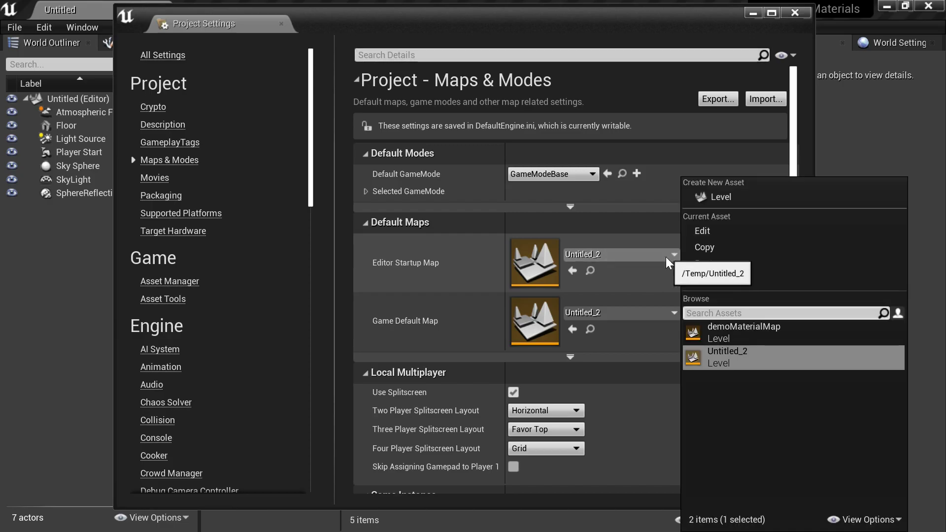
{"action": "left_click", "coordinate": [777, 334]}
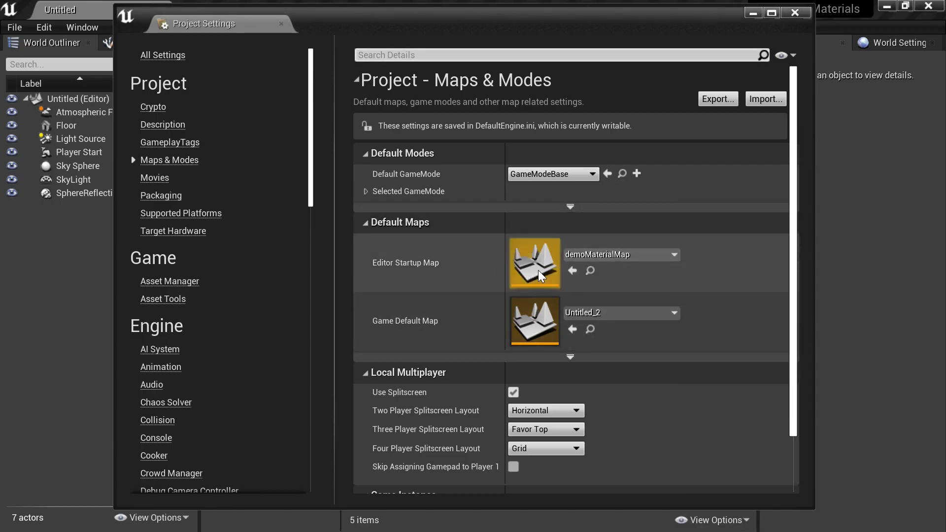
{"action": "left_click", "coordinate": [658, 318]}
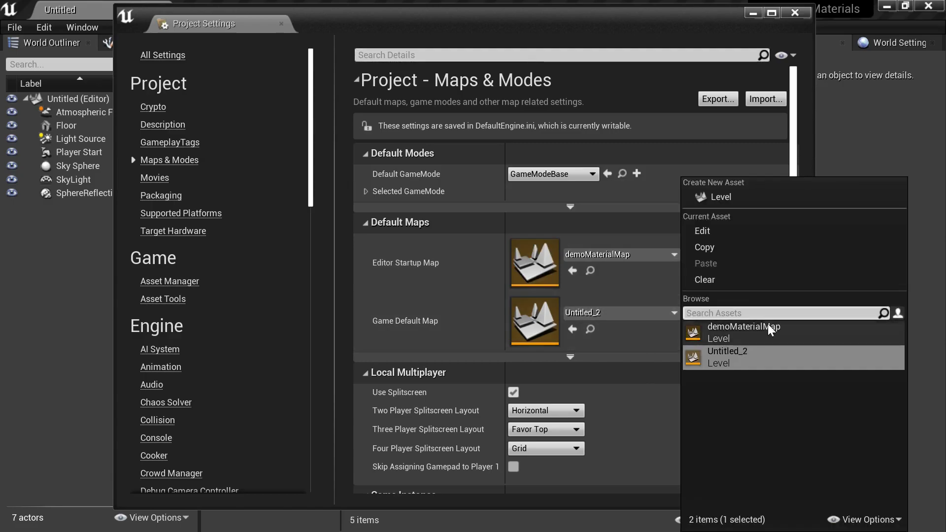
{"action": "left_click", "coordinate": [782, 332]}
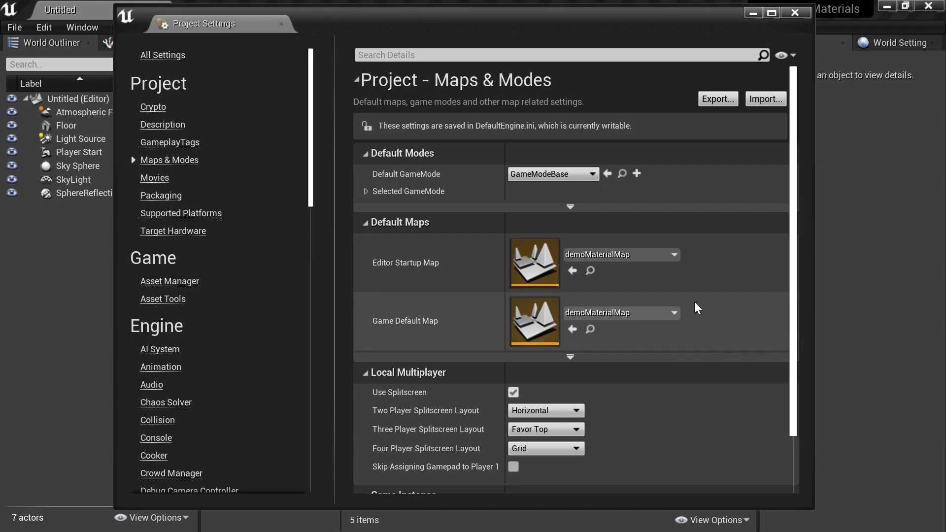
{"action": "left_click", "coordinate": [795, 12]}
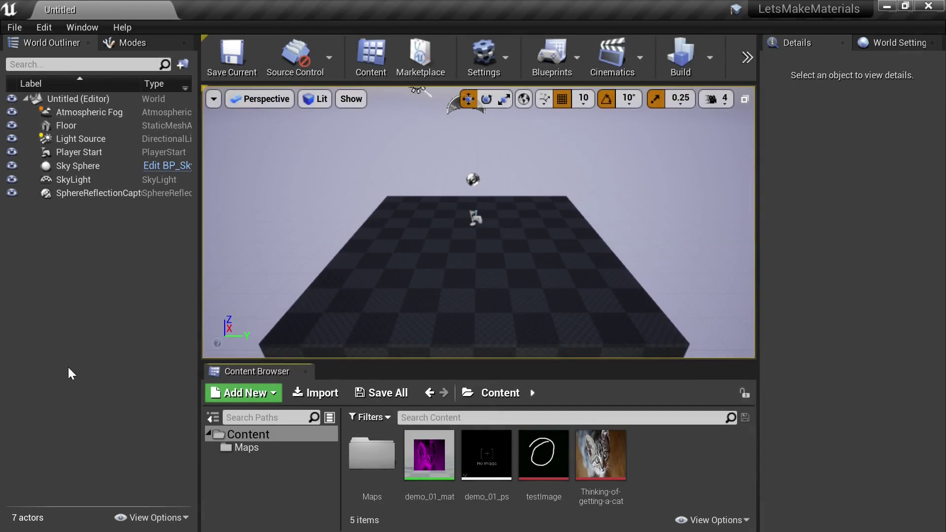
- Load the demoMaterialMap level from the Maps folder
{"action": "left_click", "coordinate": [277, 448]}
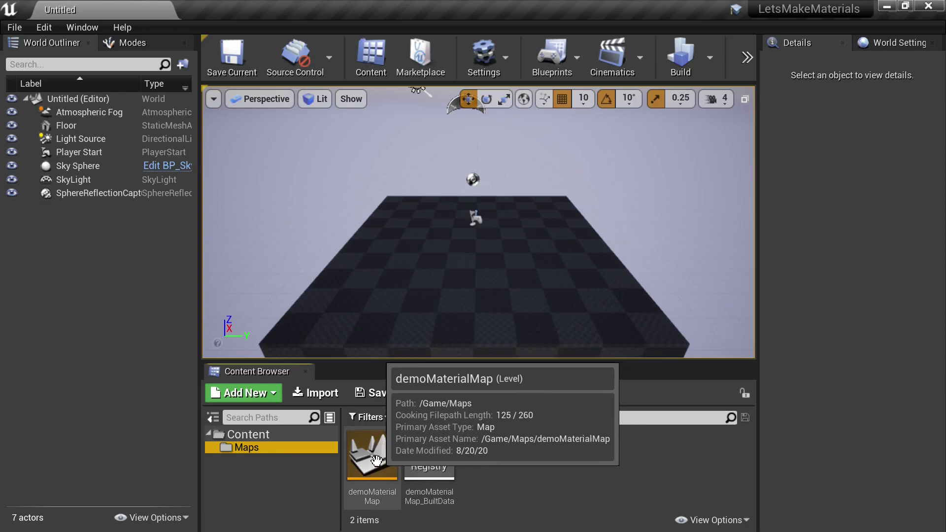
{"action": "double_click", "coordinate": [375, 460]}
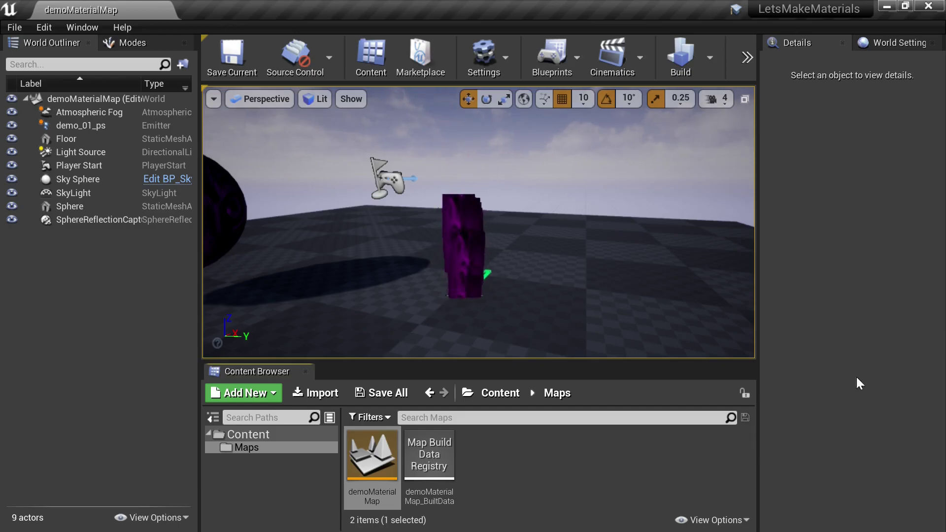
- Create a folder named Materials under Content and move the demo_01_mat material into it
{"action": "left_click", "coordinate": [261, 437]}
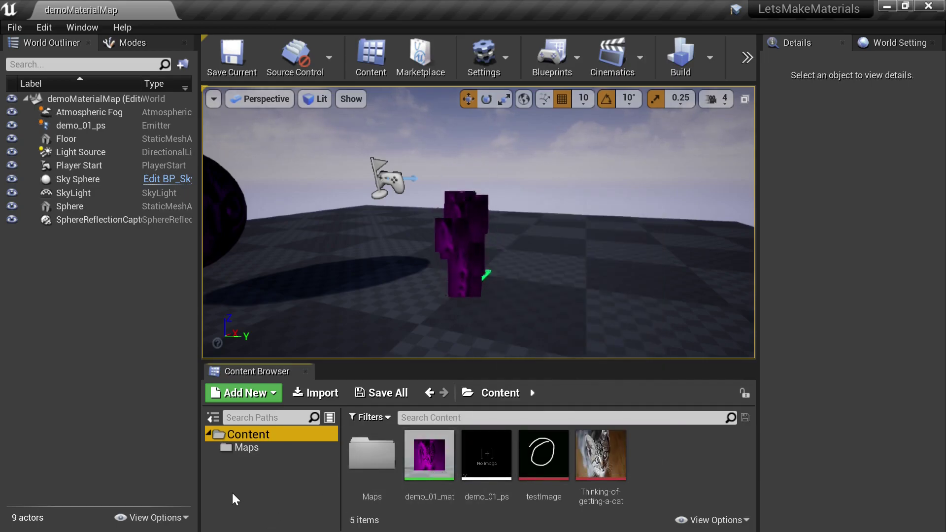
{"action": "right_click", "coordinate": [253, 470]}
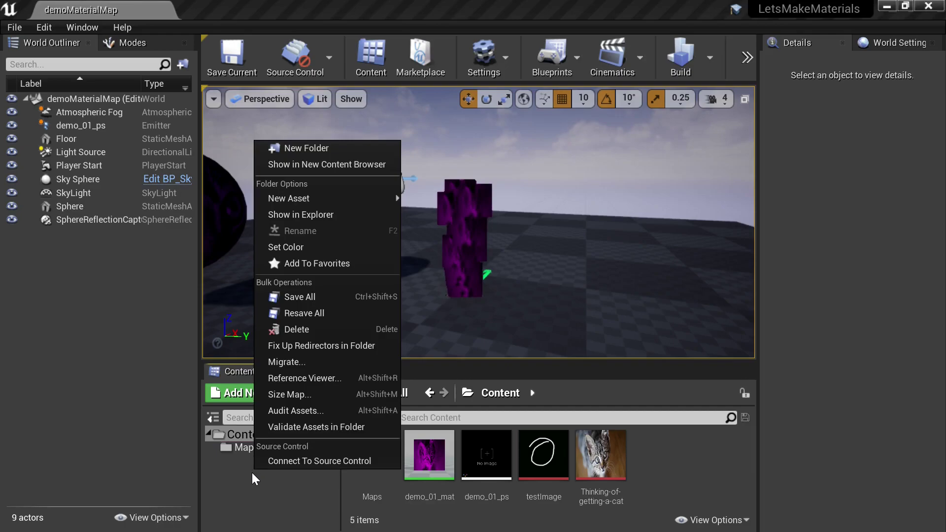
{"action": "left_click", "coordinate": [321, 148]}
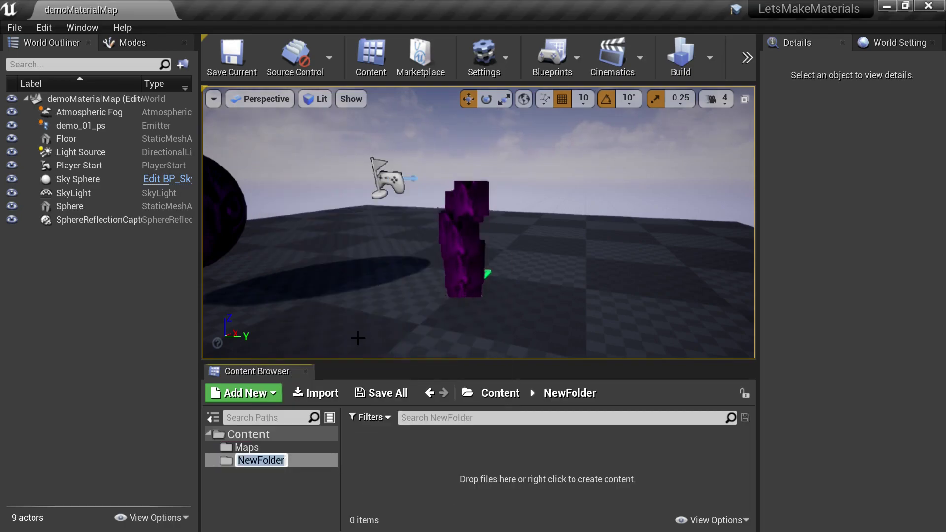
{"action": "type", "text": "Materials"}
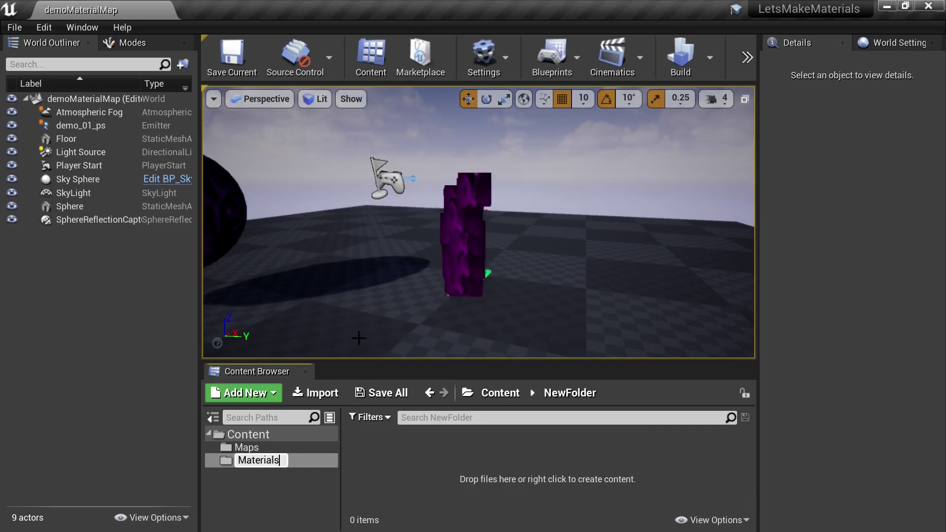
{"action": "key", "text": "Return"}
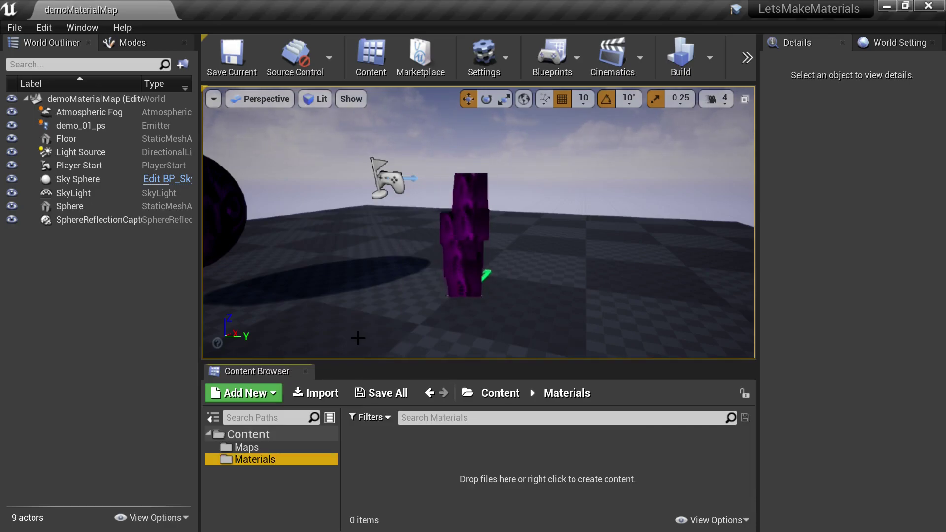
{"action": "left_click", "coordinate": [297, 435]}
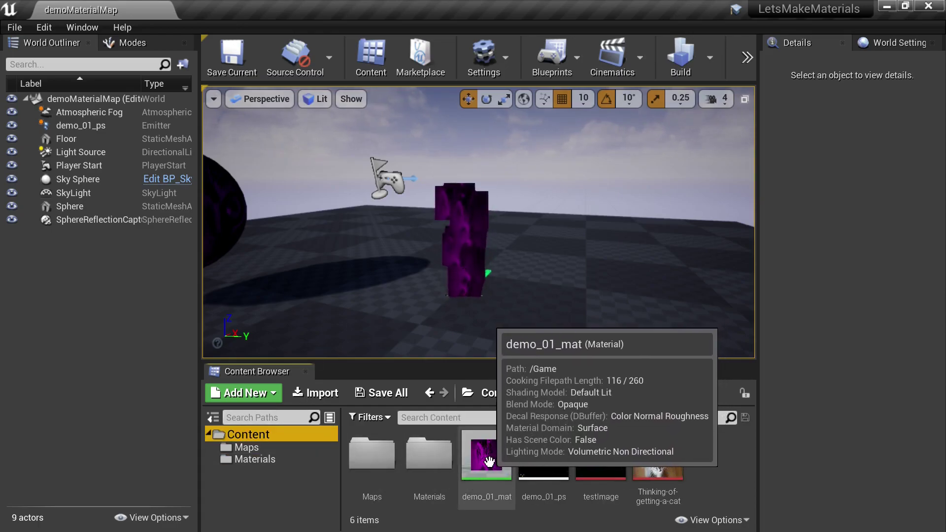
{"action": "left_click_drag", "start_coordinate": [489, 462], "coordinate": [421, 453]}
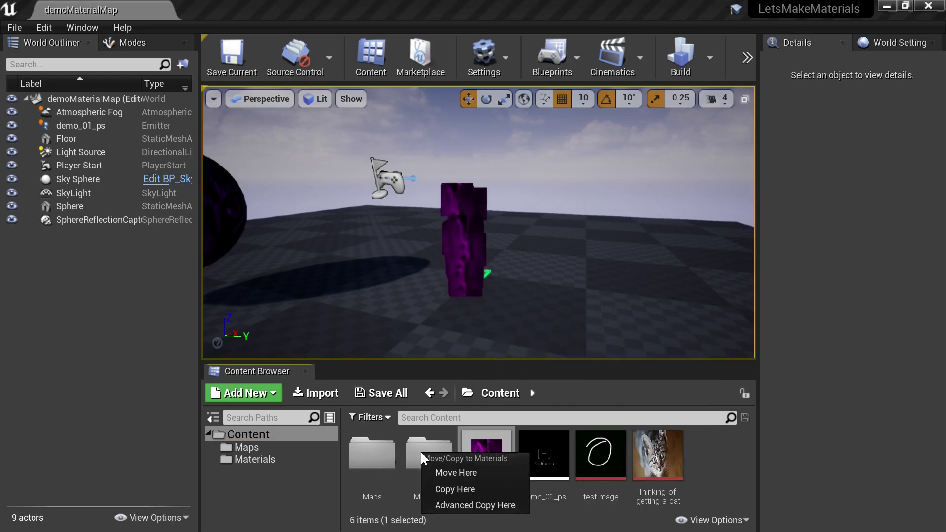
{"action": "left_click", "coordinate": [484, 472]}
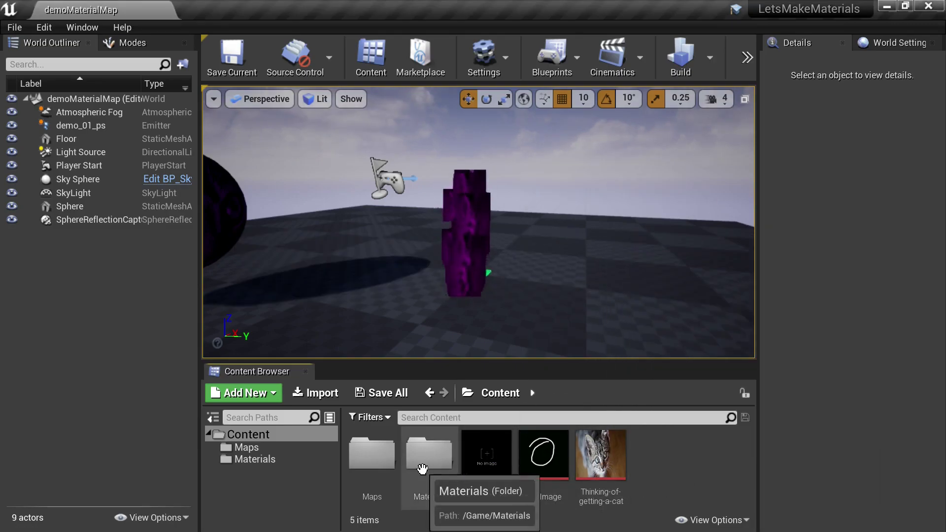
- Create a folder named Textures under Content and move the testImage and Thinking-of-getting-a-cat textures into it
{"action": "right_click", "coordinate": [246, 480]}
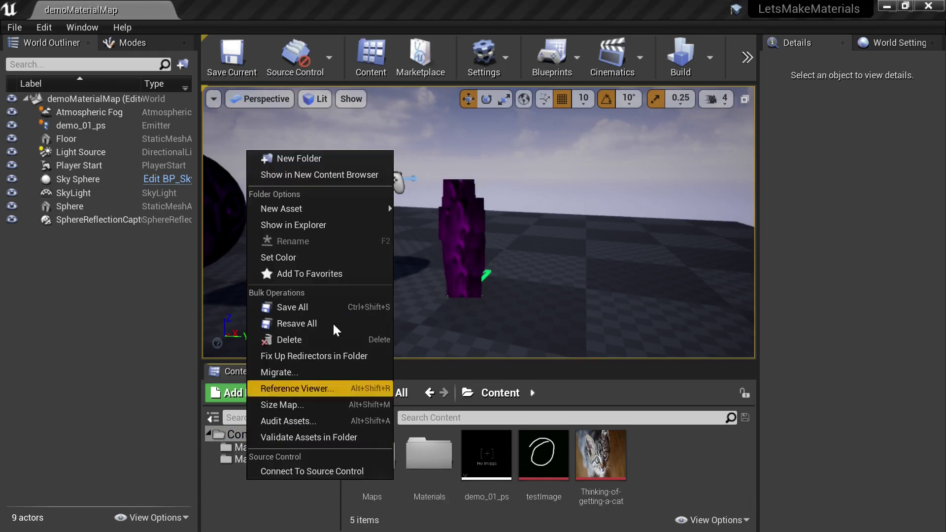
{"action": "left_click", "coordinate": [316, 158]}
{"action": "type", "text": "Textures"}
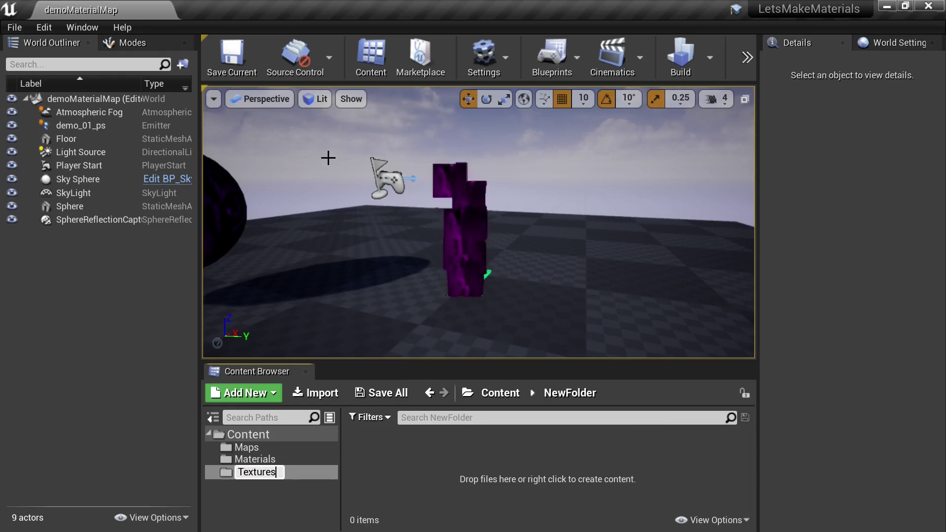
{"action": "key", "text": "Return"}
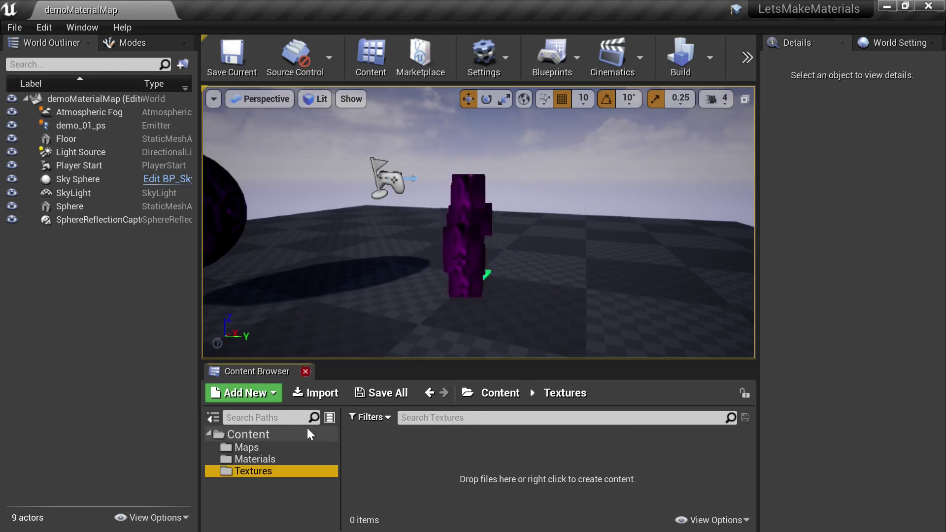
{"action": "left_click", "coordinate": [293, 436]}
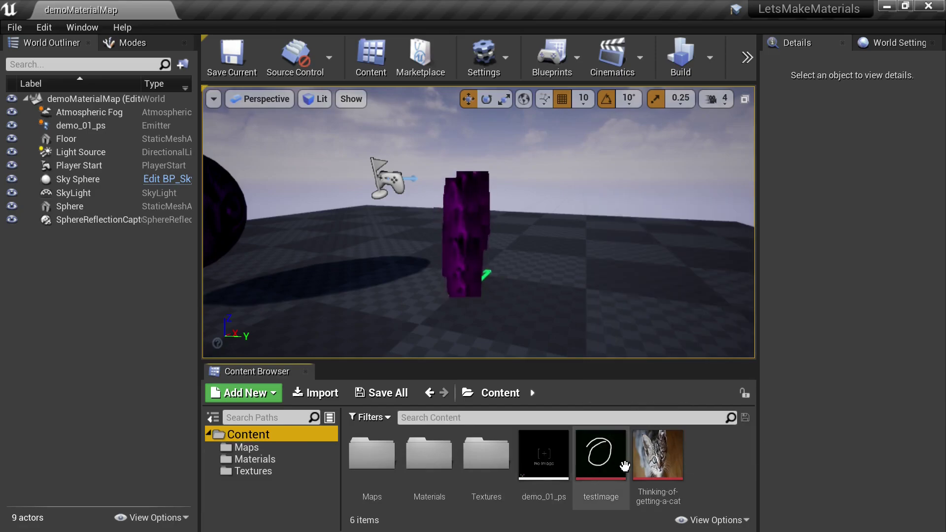
{"action": "left_click", "coordinate": [601, 454]}
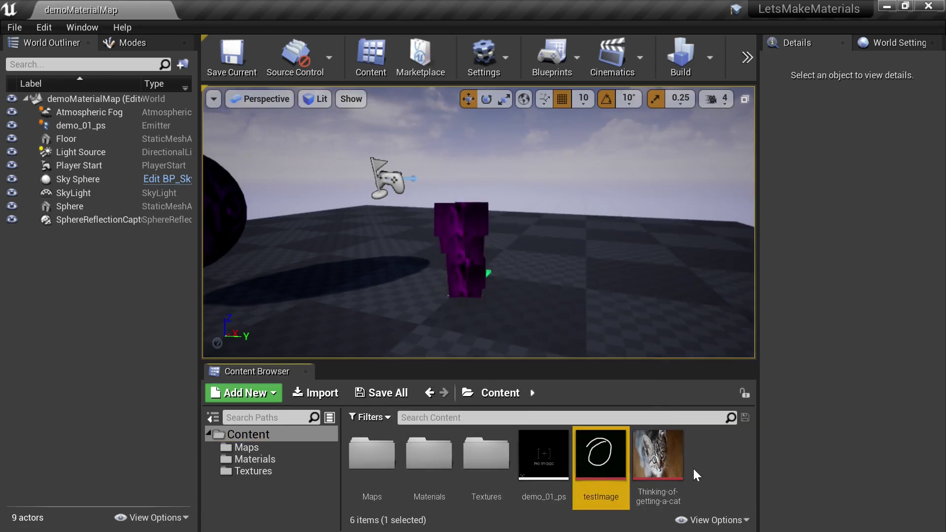
{"action": "left_click", "coordinate": [661, 461], "text": "ctrl"}
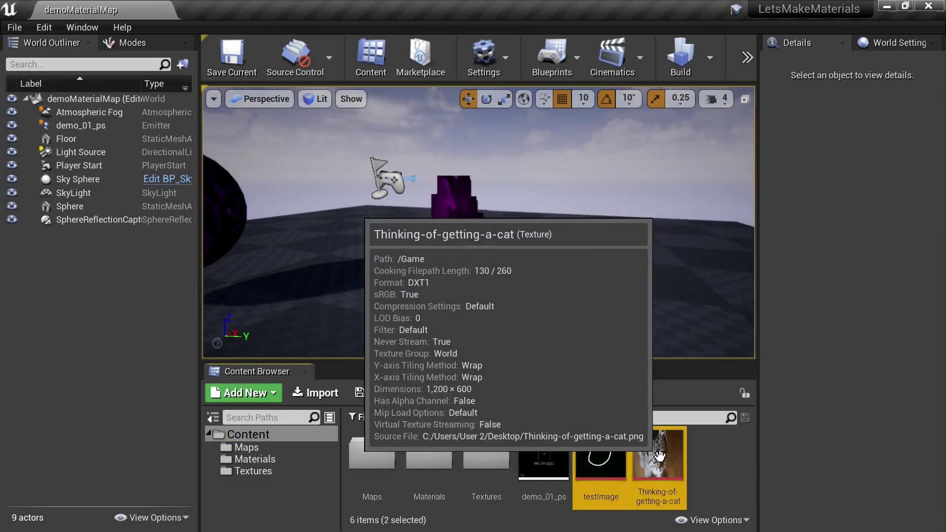
{"action": "mouse_move", "coordinate": [612, 461]}
{"action": "left_click_drag", "start_coordinate": [611, 460], "coordinate": [481, 458]}
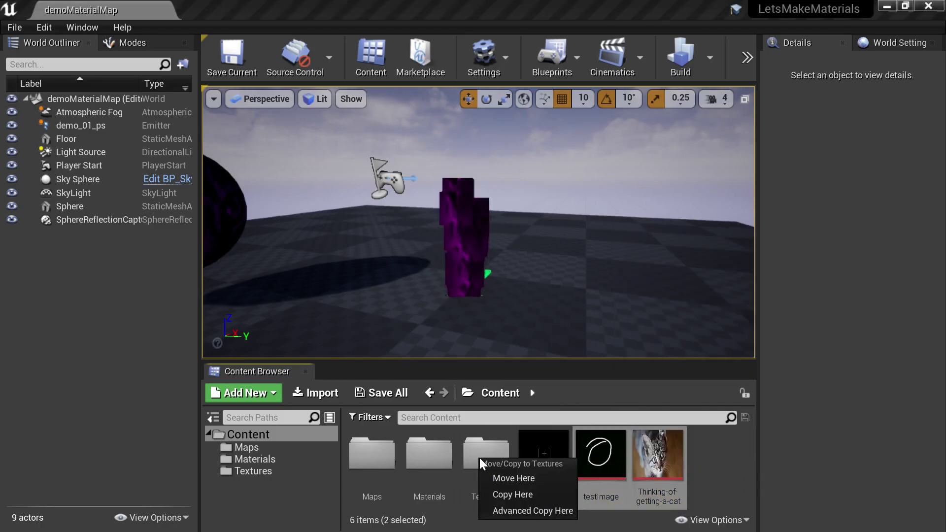
{"action": "left_click", "coordinate": [525, 477]}
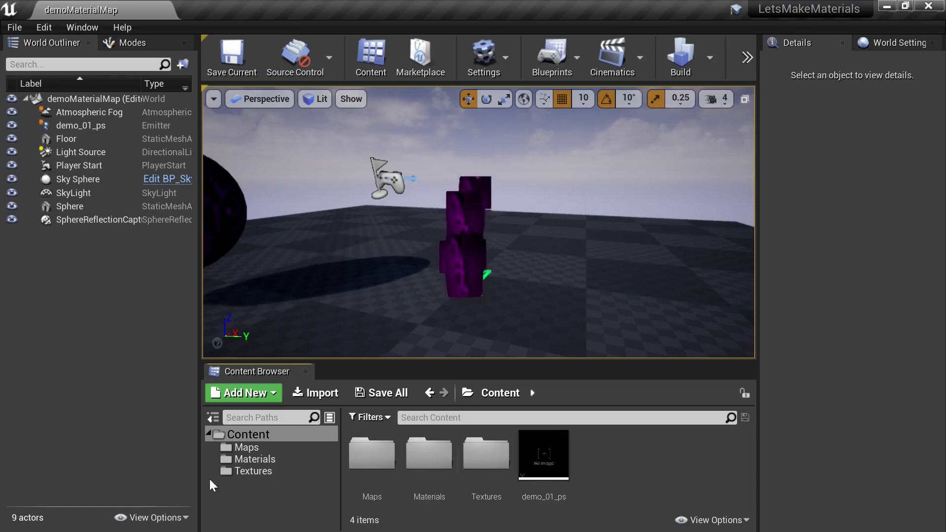
- Create a folder named Particles under Content and move the demo_01_ps particle system into it
{"action": "right_click", "coordinate": [249, 497]}
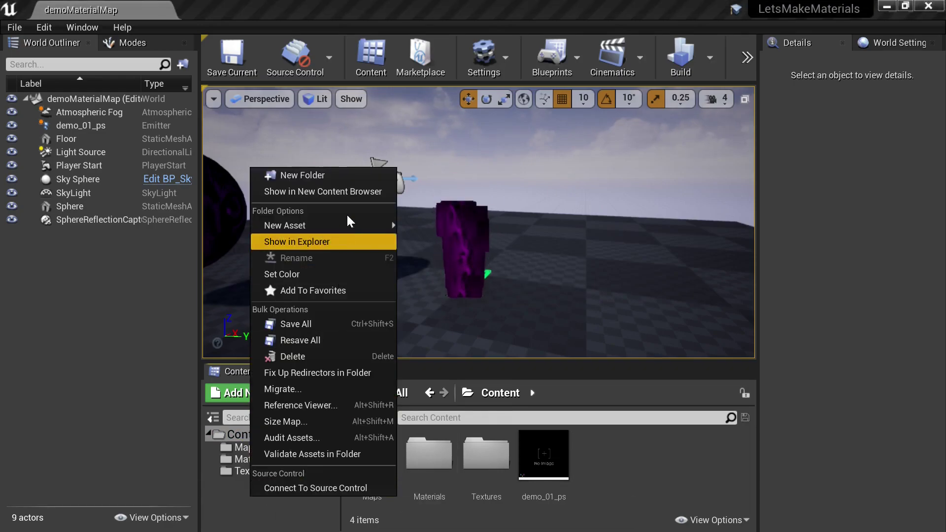
{"action": "left_click", "coordinate": [330, 179]}
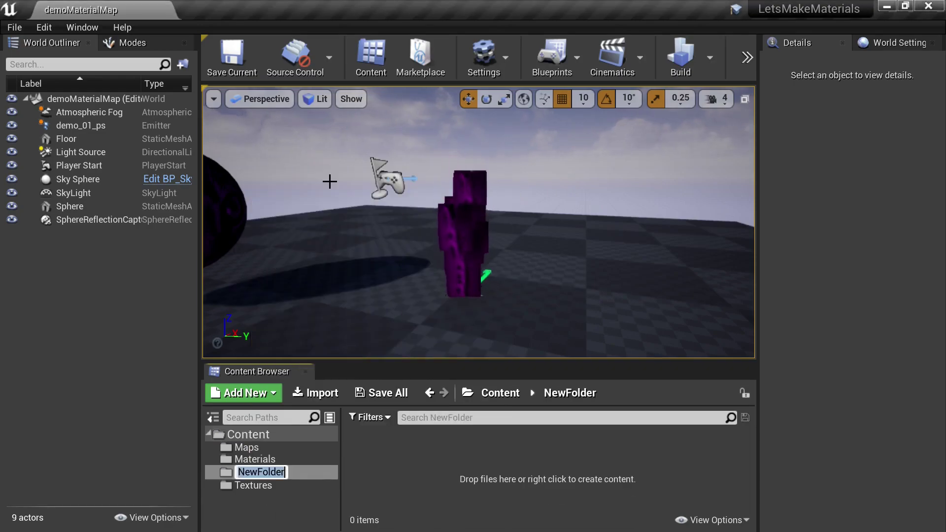
{"action": "type", "text": "Particles"}
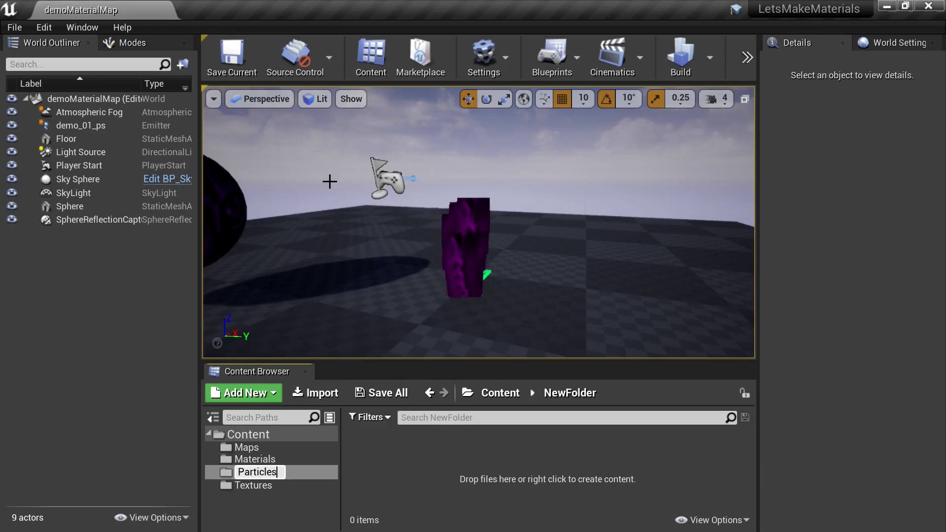
{"action": "key", "text": "Return"}
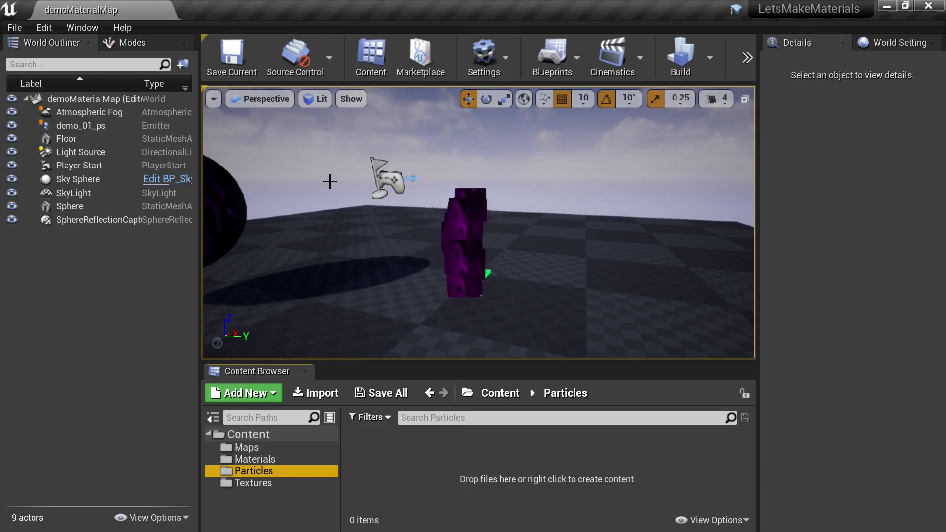
{"action": "left_click", "coordinate": [294, 434]}
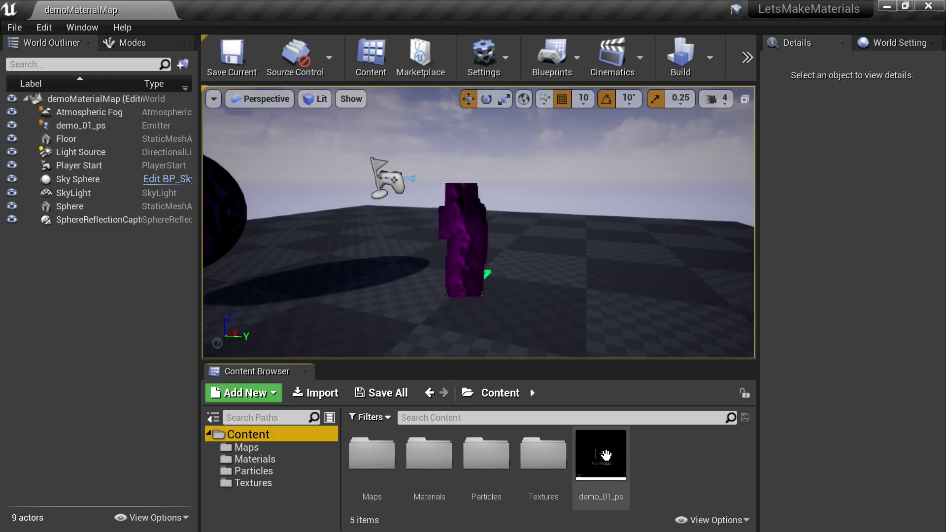
{"action": "left_click_drag", "start_coordinate": [601, 453], "coordinate": [487, 456]}
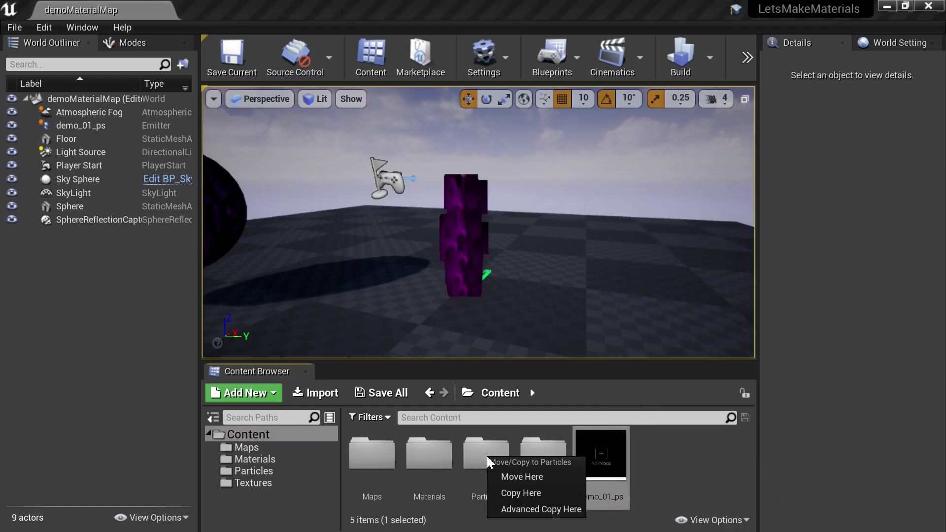
{"action": "left_click", "coordinate": [516, 477]}
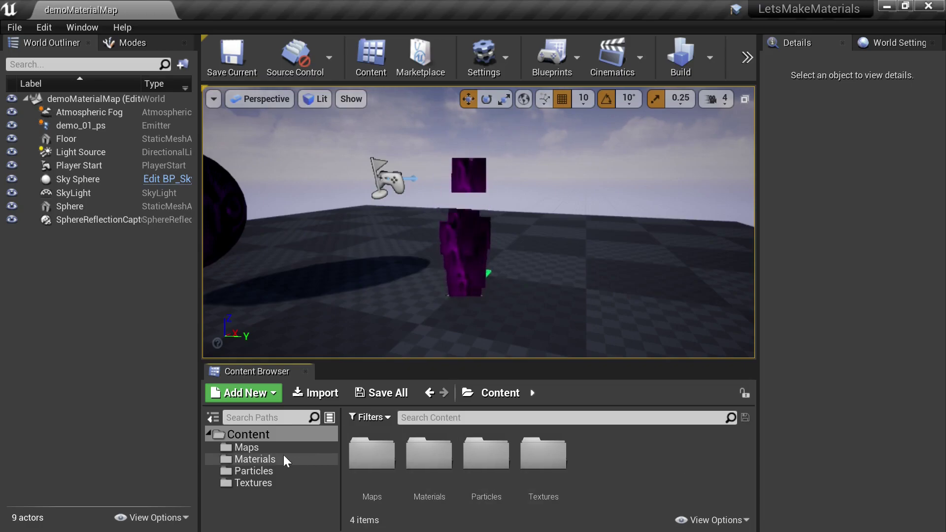
- Examine the contents of the Maps, Materials, Particles and Textures folders, finishing in the Materials folder
{"action": "left_click", "coordinate": [253, 448]}
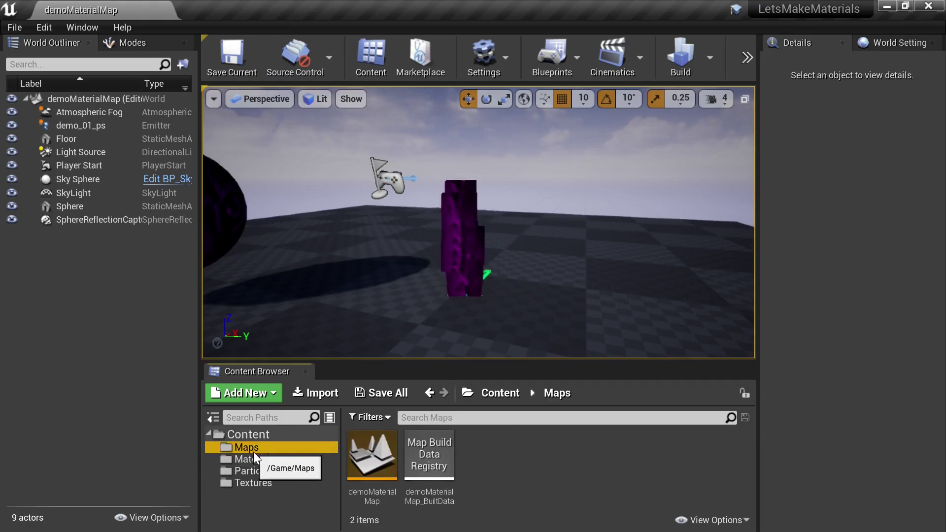
{"action": "left_click", "coordinate": [255, 461]}
{"action": "left_click", "coordinate": [256, 472]}
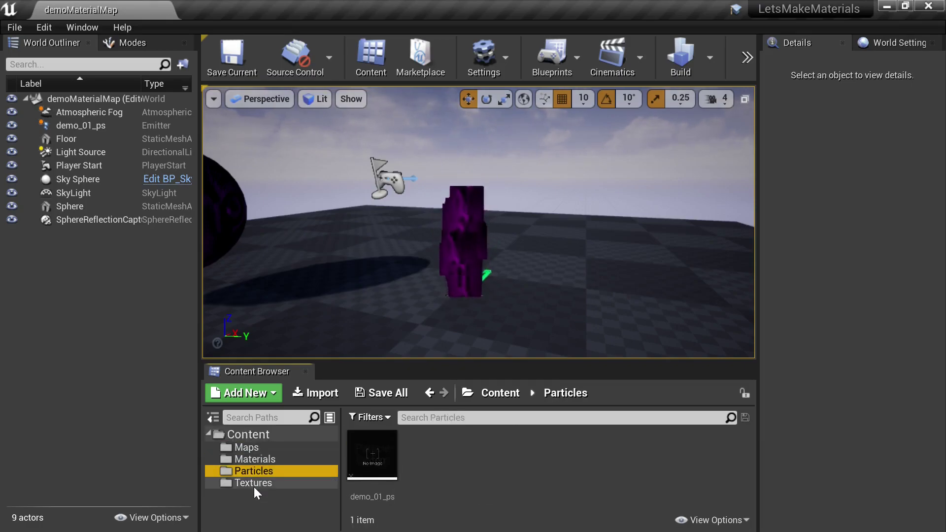
{"action": "left_click", "coordinate": [253, 484]}
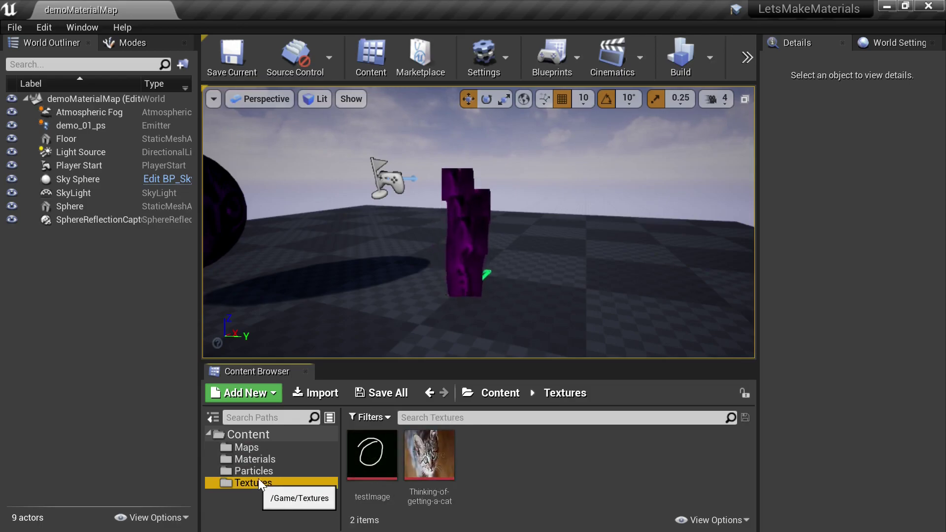
{"action": "left_click", "coordinate": [265, 451]}
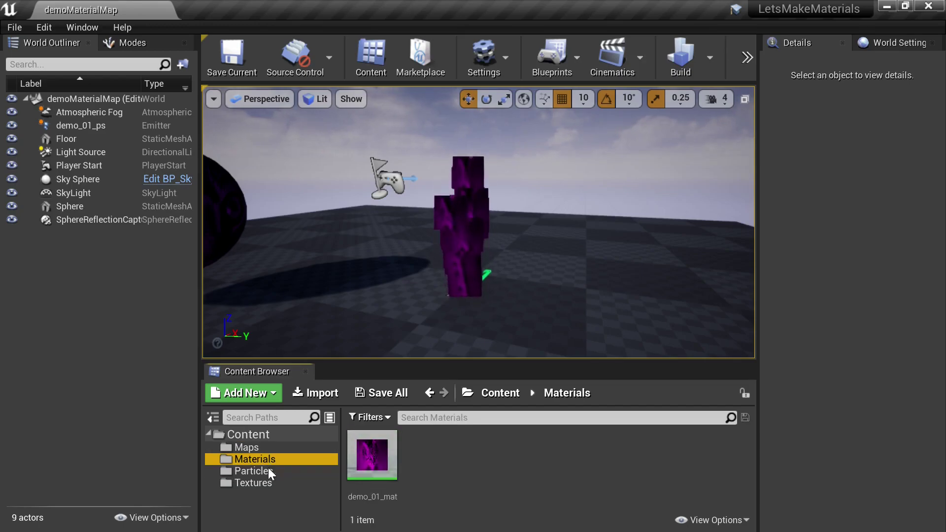
{"action": "left_click", "coordinate": [249, 472]}
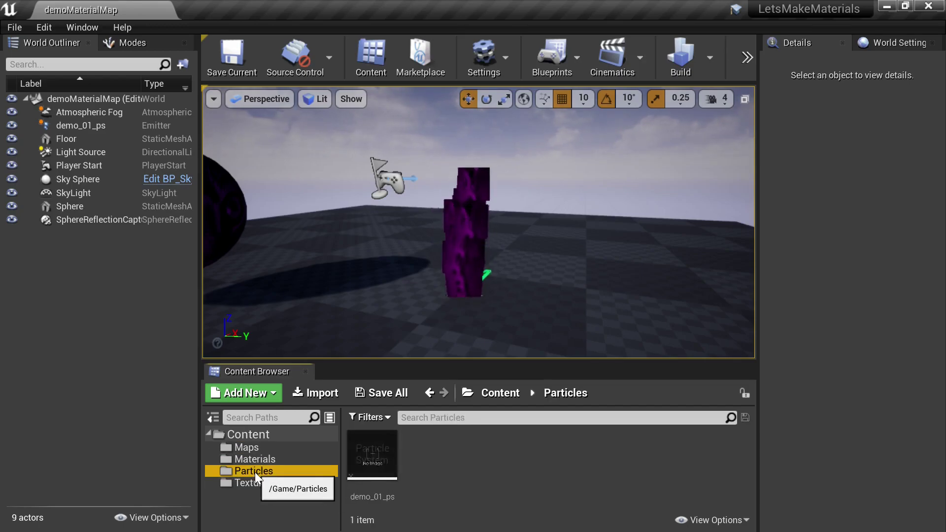
{"action": "left_click", "coordinate": [266, 461]}
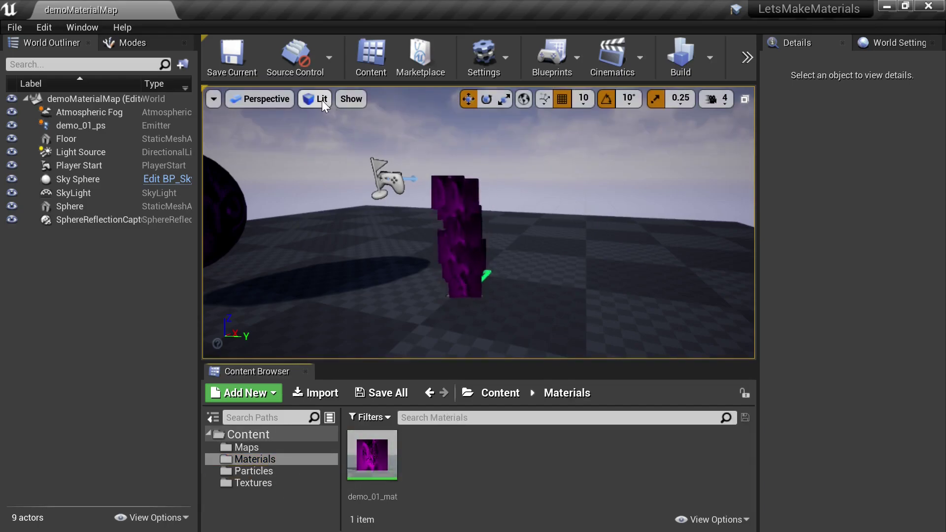
- Switch the viewport's exposure to use Game Settings
{"action": "left_click", "coordinate": [321, 100]}
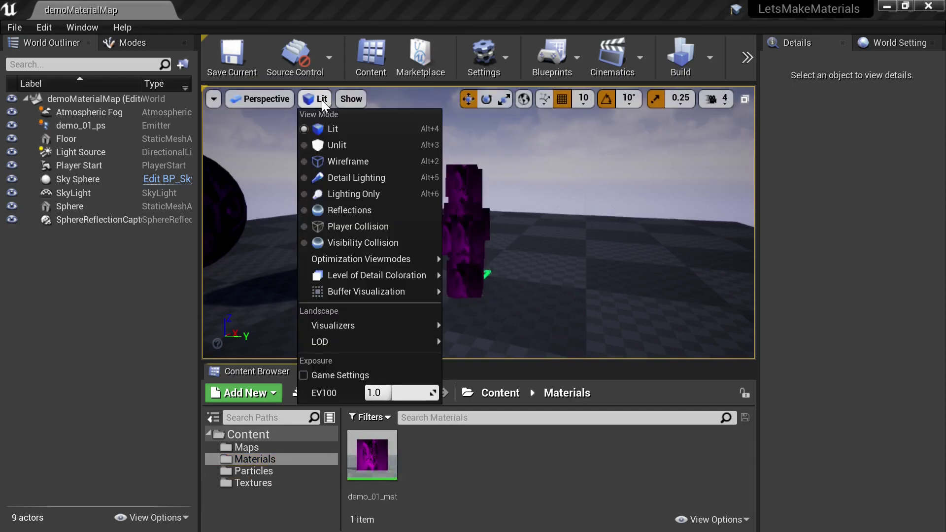
{"action": "left_click", "coordinate": [304, 376]}
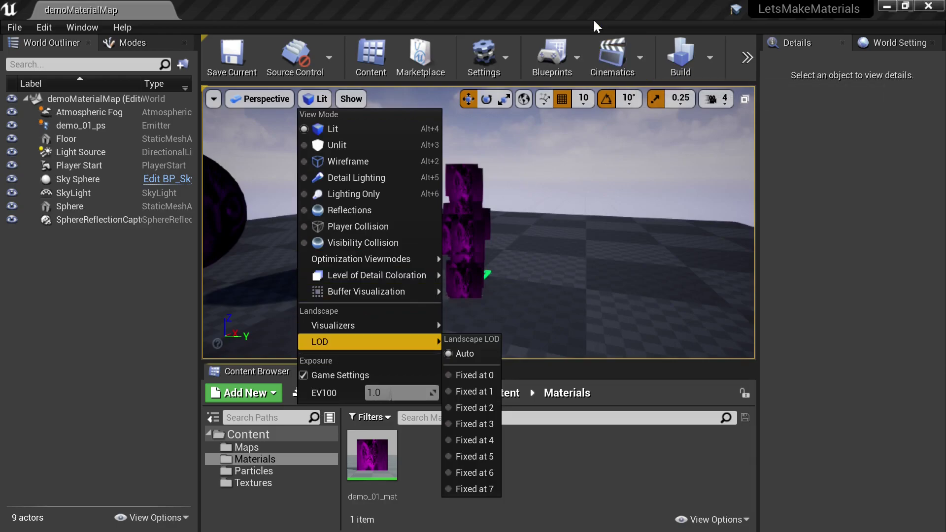
{"action": "left_click", "coordinate": [594, 16]}
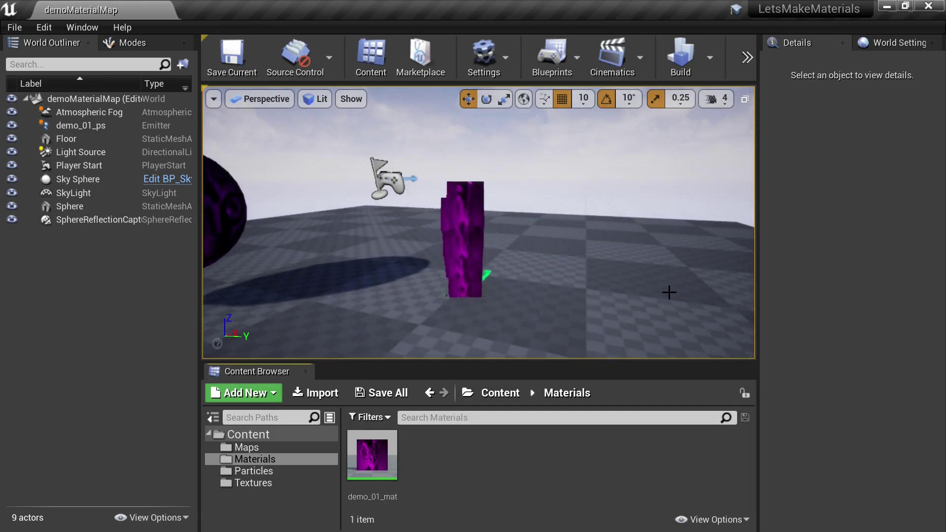
- Enlarge the Content Browser and create a new material named smoke_mat in the Materials folder
{"action": "left_click_drag", "start_coordinate": [613, 361], "coordinate": [618, 310]}
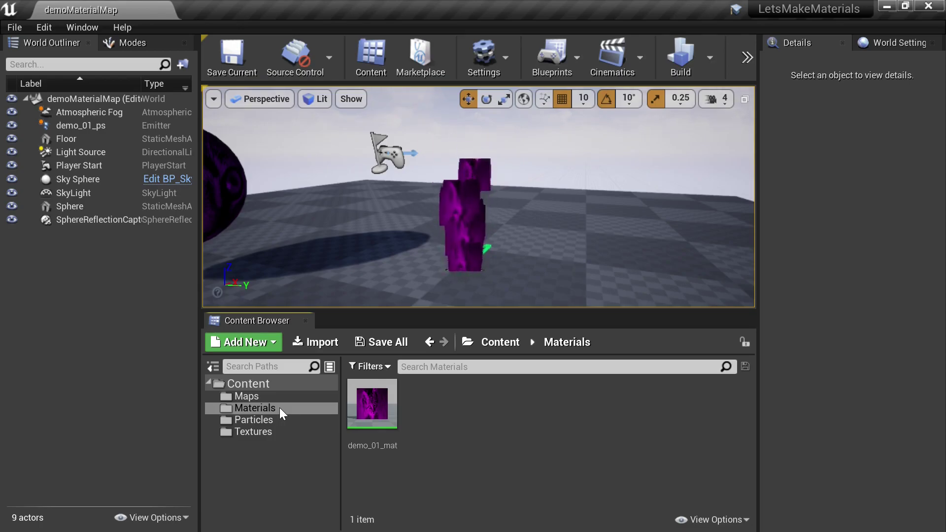
{"action": "right_click", "coordinate": [451, 415]}
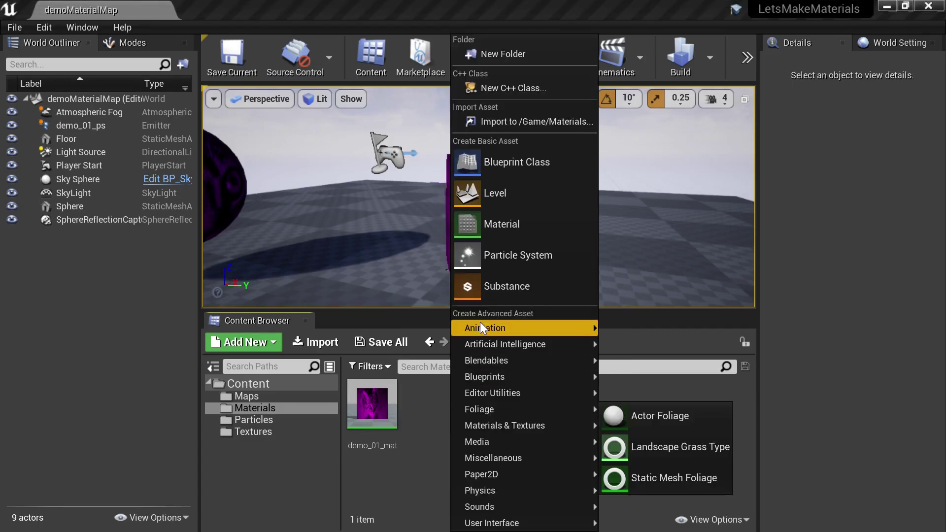
{"action": "left_click", "coordinate": [507, 225]}
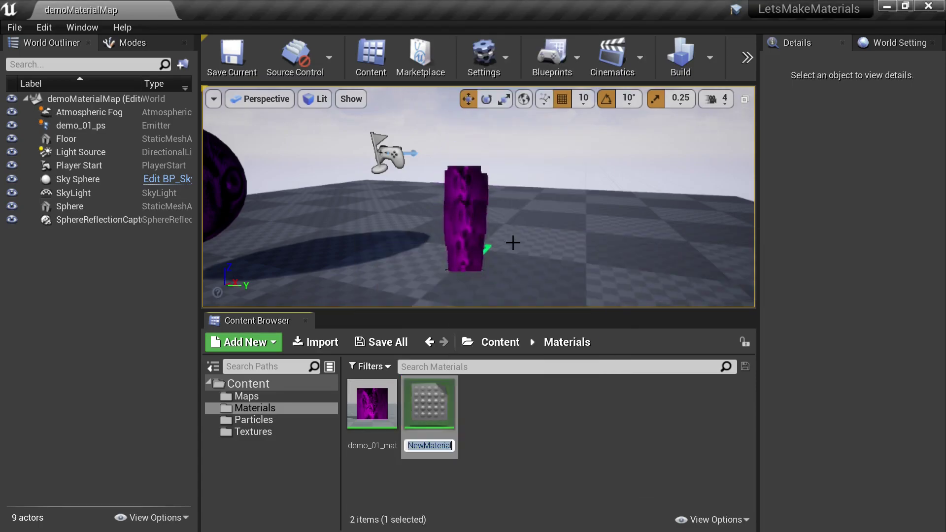
{"action": "type", "text": "smo"}
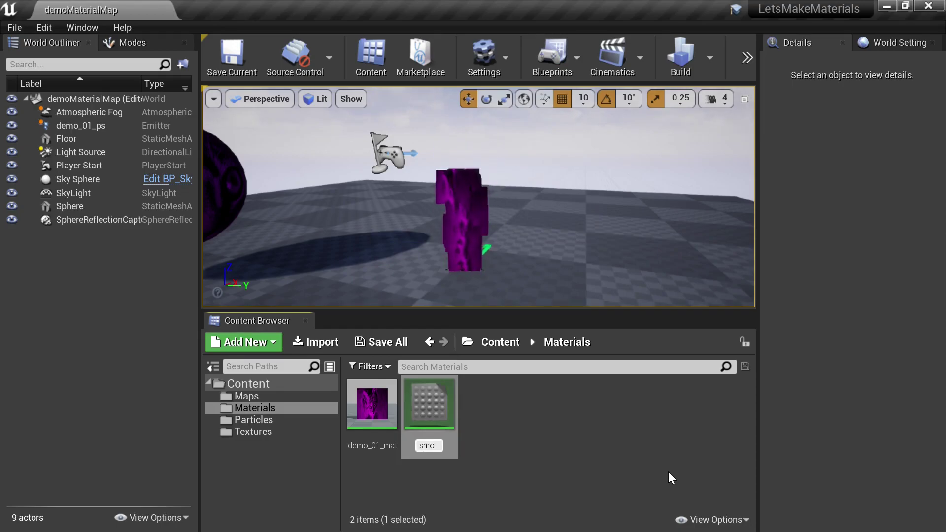
{"action": "type", "text": "ke_mat"}
{"action": "key", "text": "Return"}
{"action": "left_click", "coordinate": [587, 439]}
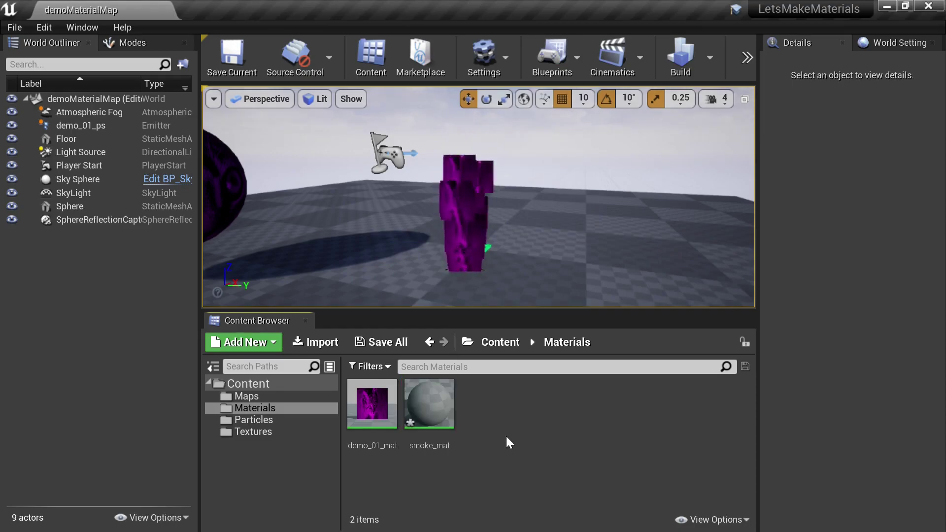
- Open smoke_mat in the material editor and dock its window beside the demoMaterialMap level
{"action": "double_click", "coordinate": [452, 416]}
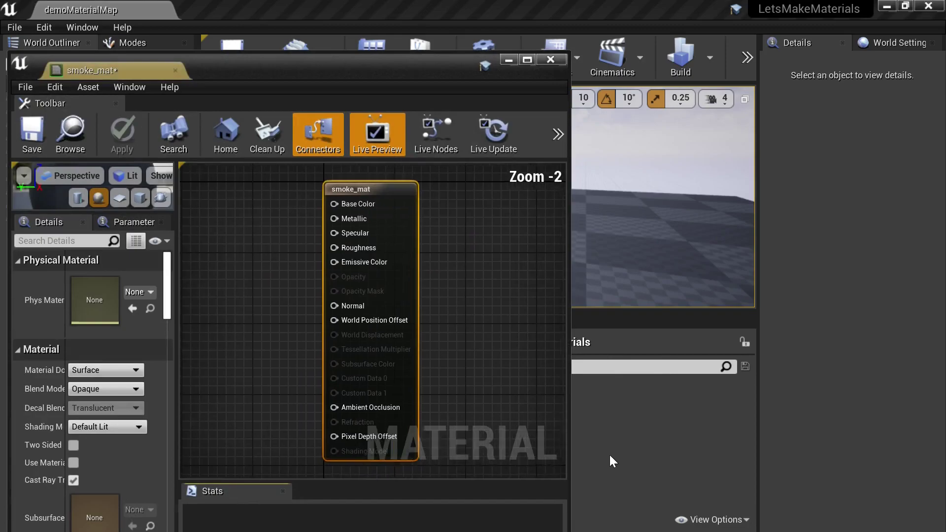
{"action": "left_click_drag", "start_coordinate": [99, 67], "coordinate": [248, 9]}
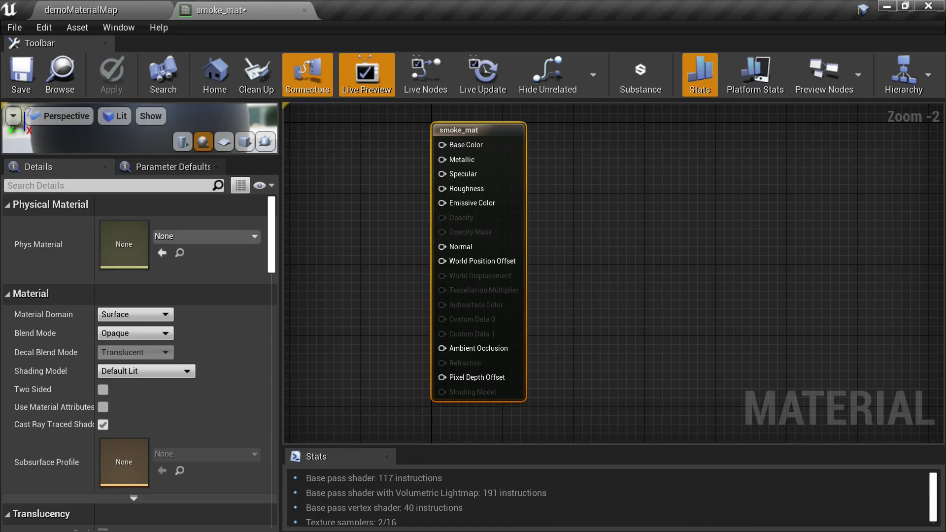
- Switch to Chrome, search for xnormal and view the download section of the xnormal.net site
{"action": "left_click", "coordinate": [887, 6]}
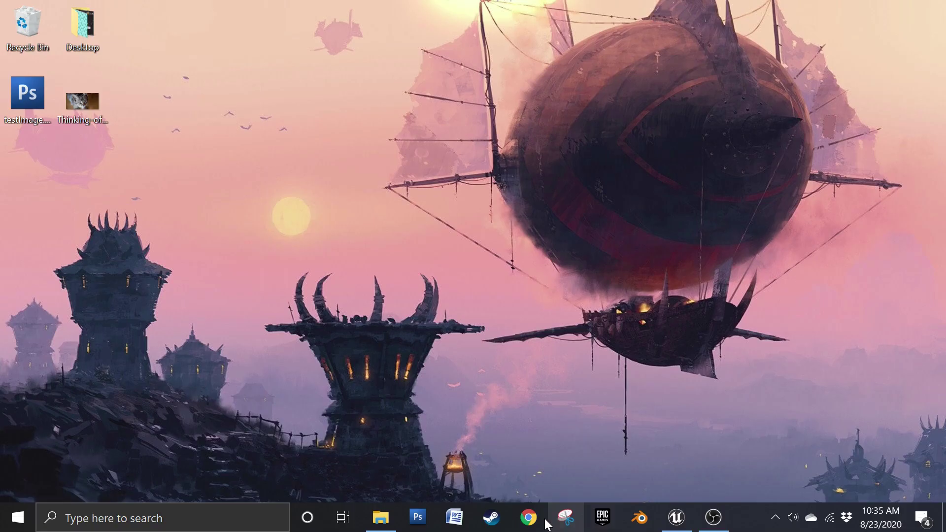
{"action": "left_click", "coordinate": [534, 522]}
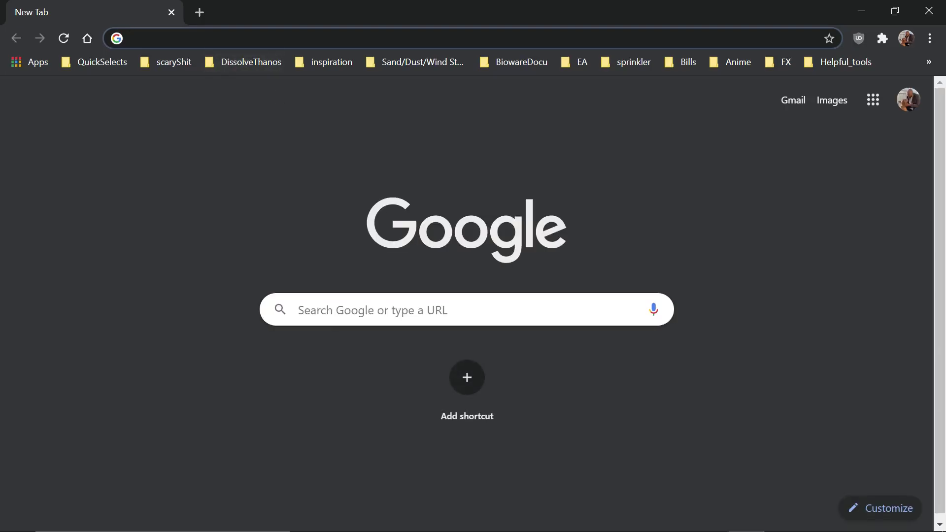
{"action": "type", "text": "xnormal"}
{"action": "key", "text": "Return"}
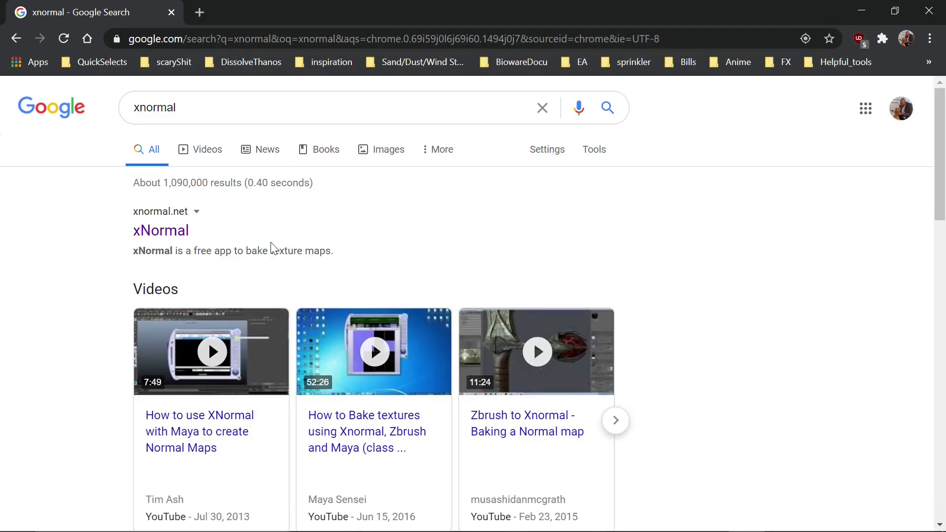
{"action": "left_click", "coordinate": [164, 238]}
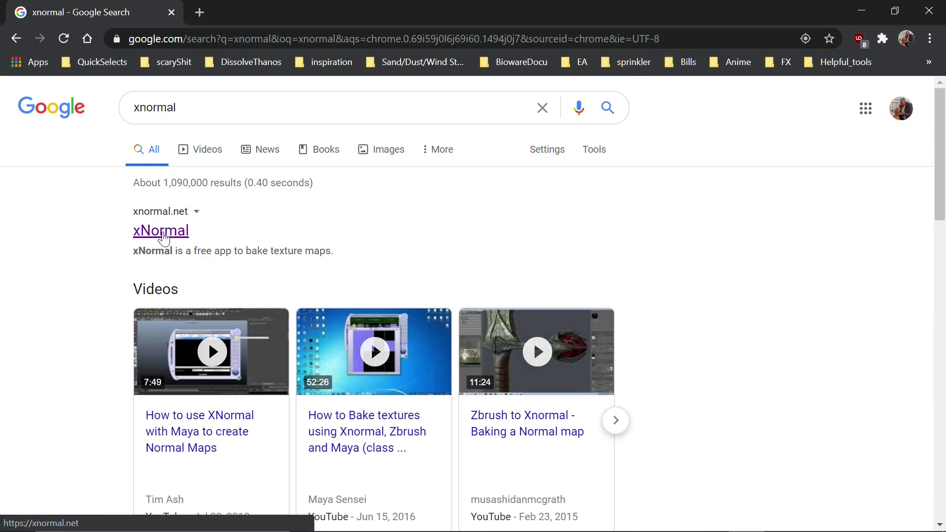
{"action": "left_click", "coordinate": [164, 238]}
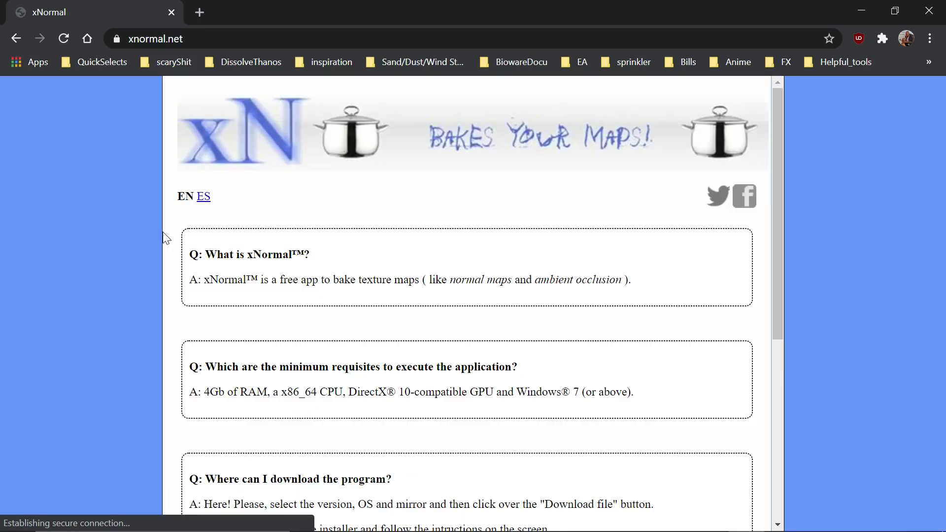
{"action": "scroll", "coordinate": [464, 355], "scroll_direction": "down", "scroll_amount": 3}
{"action": "scroll", "coordinate": [467, 359], "scroll_direction": "down", "scroll_amount": 3}
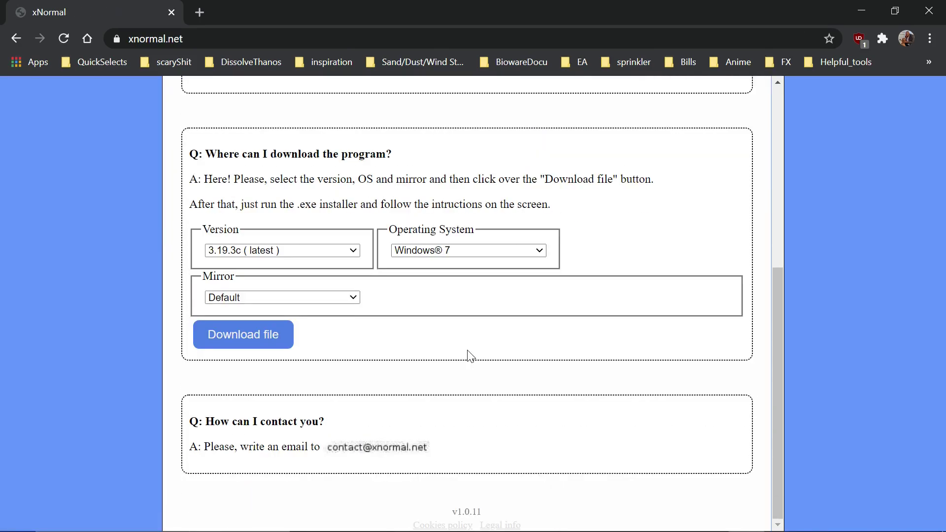
{"action": "left_click", "coordinate": [866, 15]}
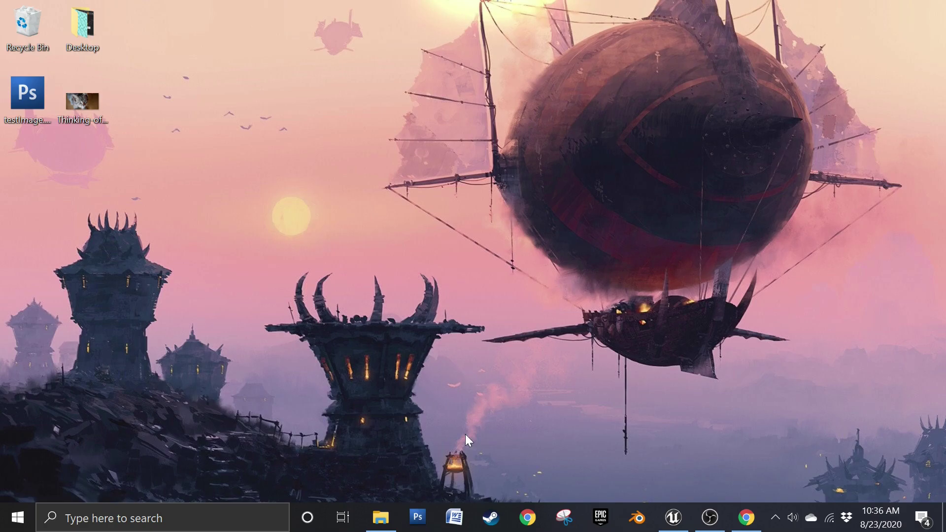
- Switch to Photoshop, create a 256 x 256 pixel document and add a new layer above its background
{"action": "left_click", "coordinate": [418, 517]}
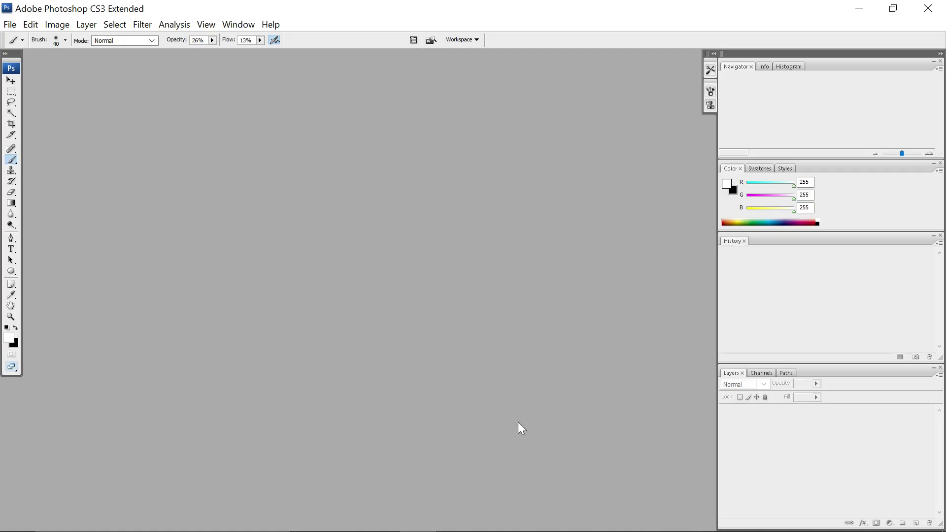
{"action": "left_click", "coordinate": [10, 24]}
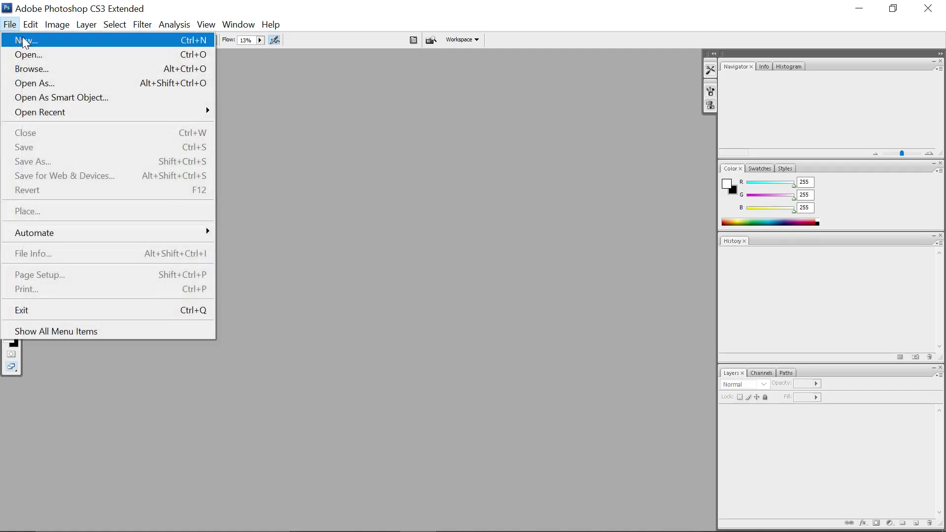
{"action": "left_click", "coordinate": [27, 40]}
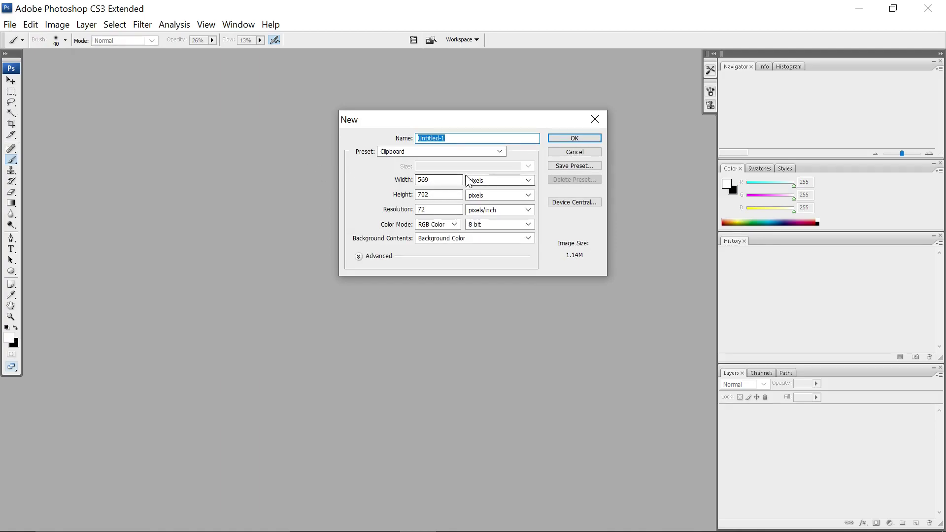
{"action": "double_click", "coordinate": [424, 179]}
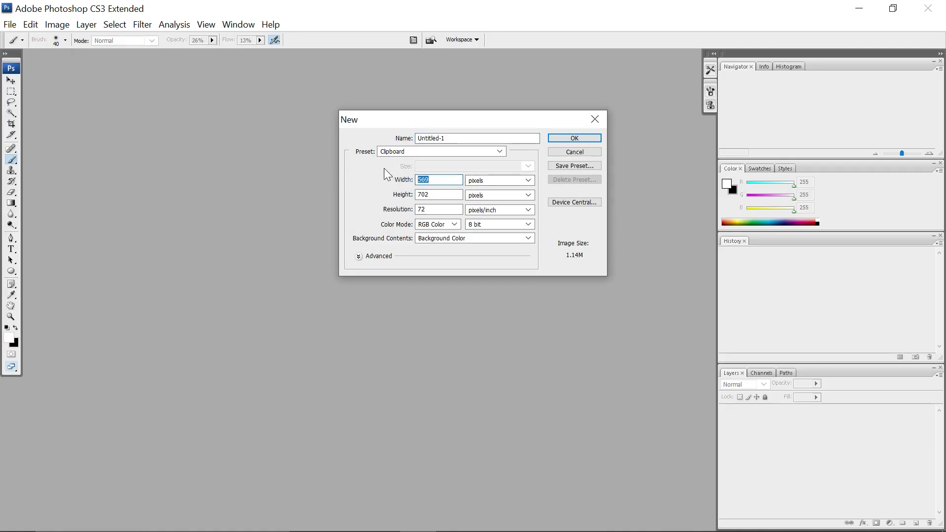
{"action": "type", "text": "256"}
{"action": "left_click", "coordinate": [405, 195]}
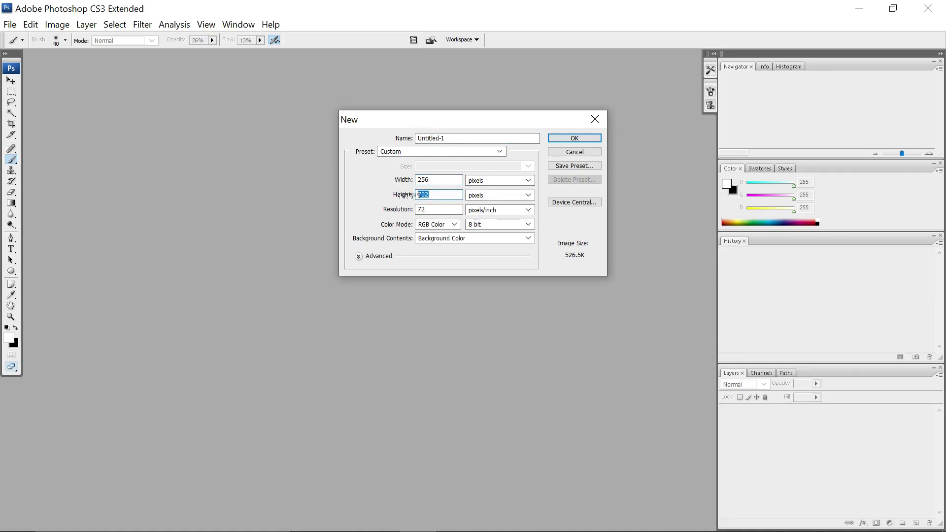
{"action": "type", "text": "256"}
{"action": "key", "text": "Return"}
{"action": "left_click_drag", "start_coordinate": [173, 216], "coordinate": [394, 311]}
{"action": "left_click_drag", "start_coordinate": [210, 67], "coordinate": [327, 107]}
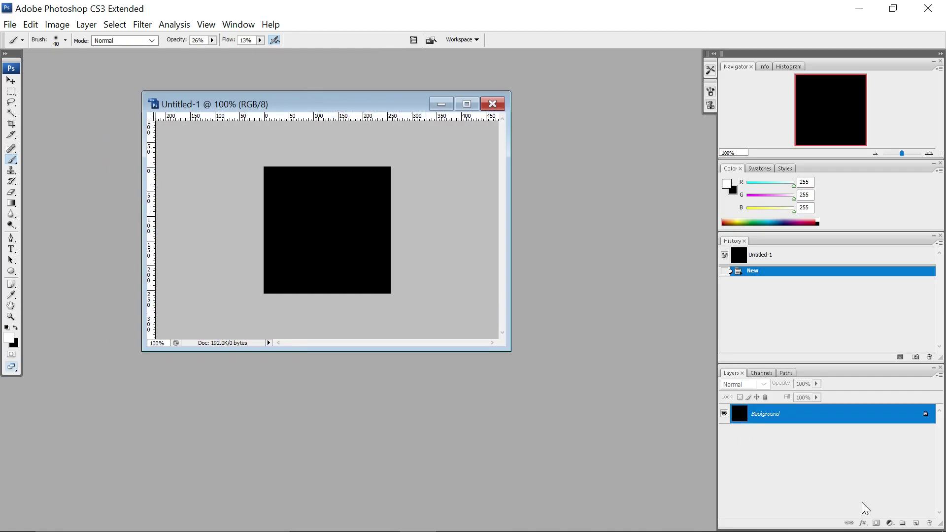
{"action": "left_click", "coordinate": [916, 523]}
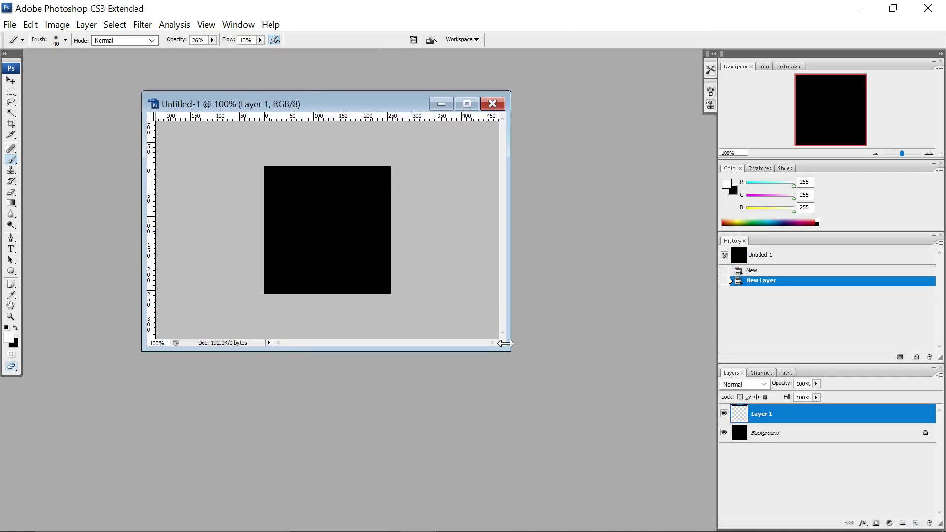
- Reset the brush presets to Photoshop's default brushes, replacing the current set
{"action": "left_click", "coordinate": [65, 40]}
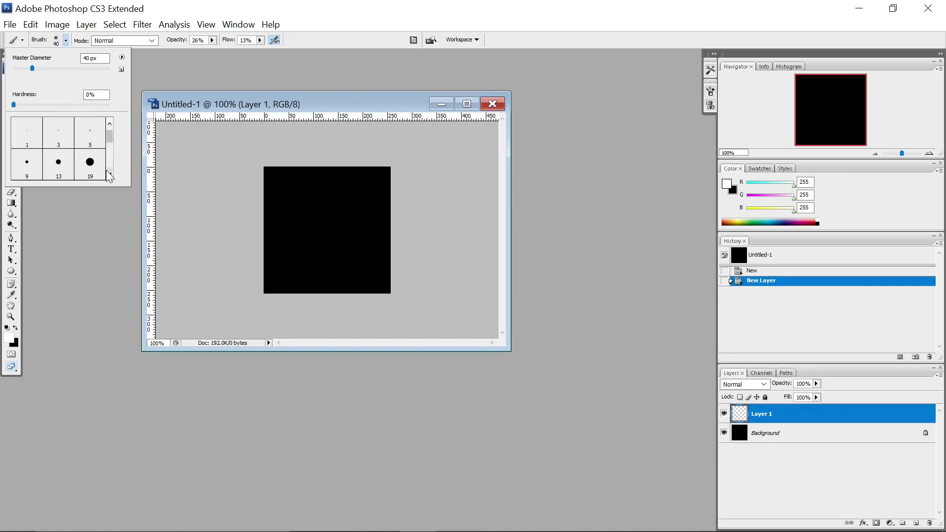
{"action": "left_click", "coordinate": [77, 34]}
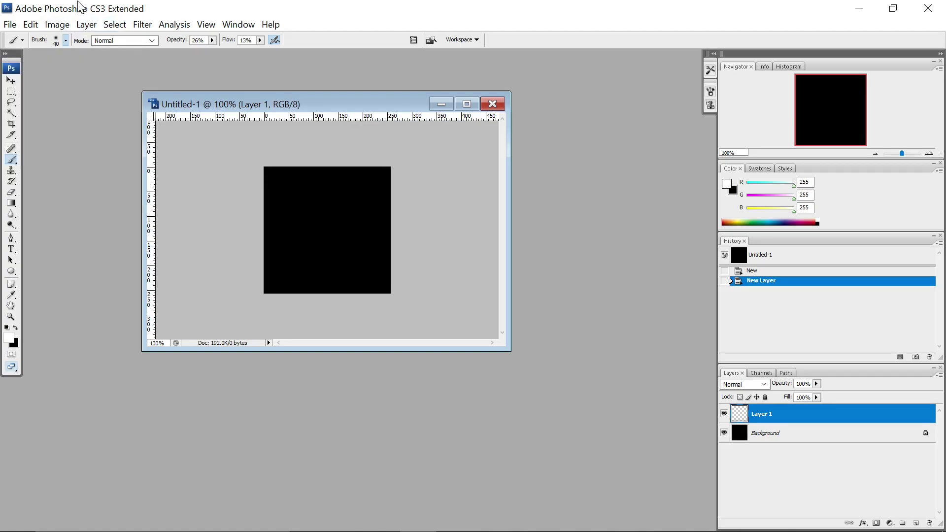
{"action": "left_click", "coordinate": [65, 42]}
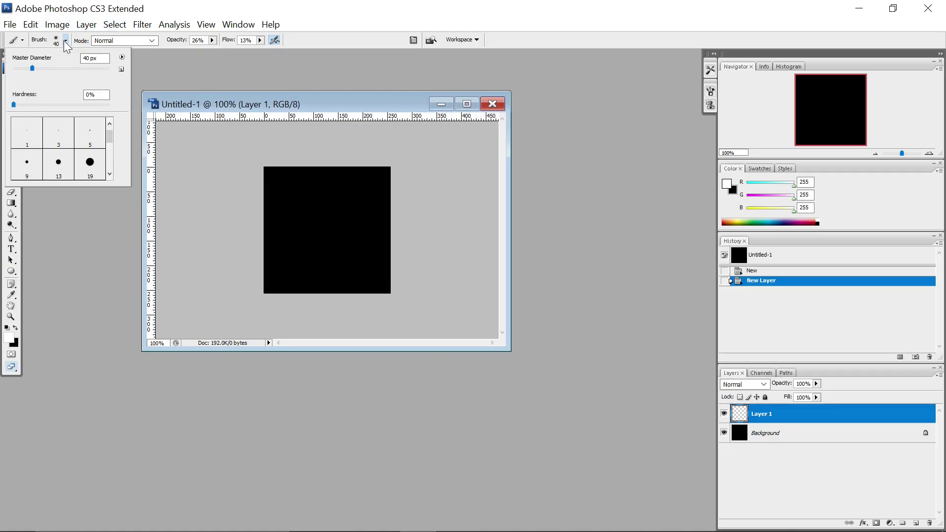
{"action": "left_click", "coordinate": [123, 57]}
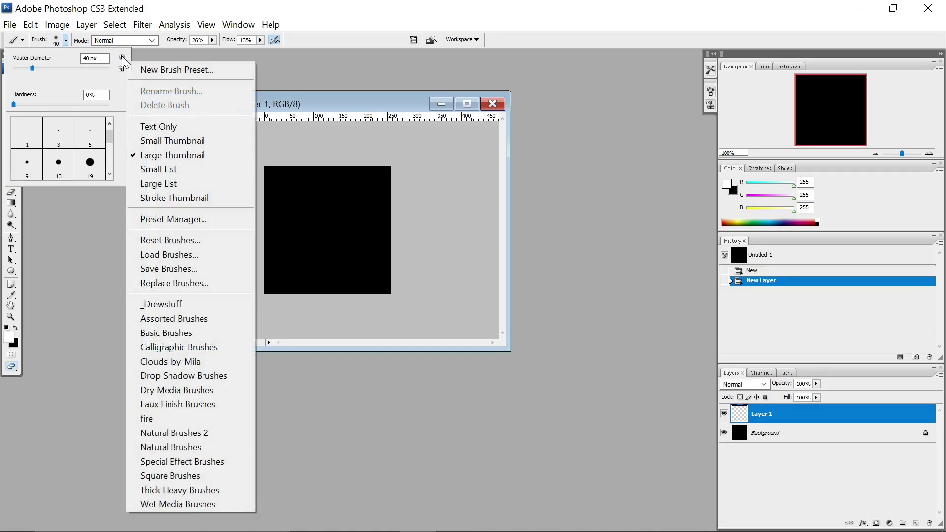
{"action": "left_click", "coordinate": [192, 237]}
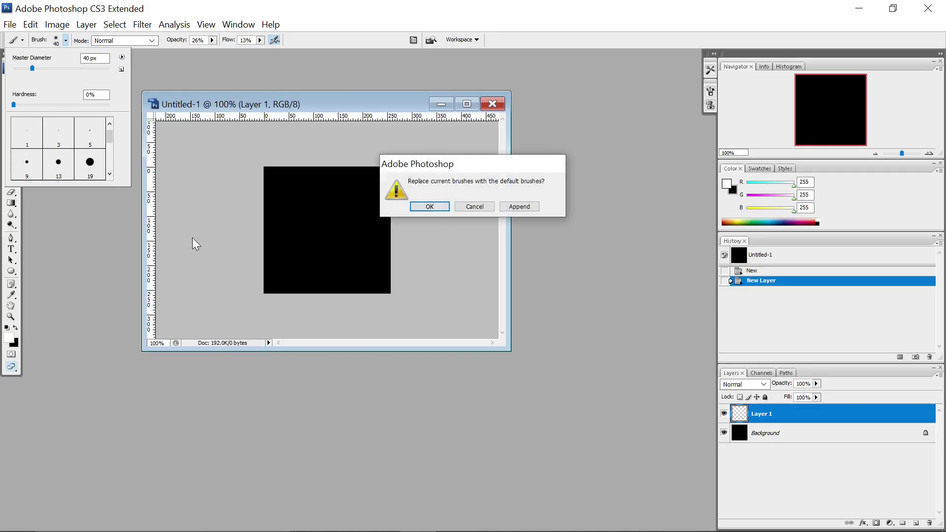
{"action": "left_click", "coordinate": [434, 208]}
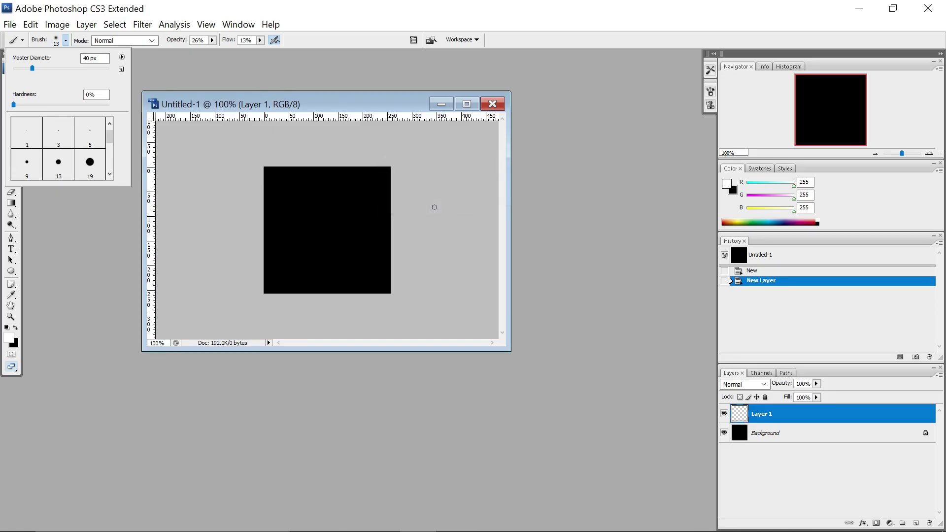
- Switch the brush preset display to small thumbnails and back to large thumbnails
{"action": "left_click", "coordinate": [122, 57]}
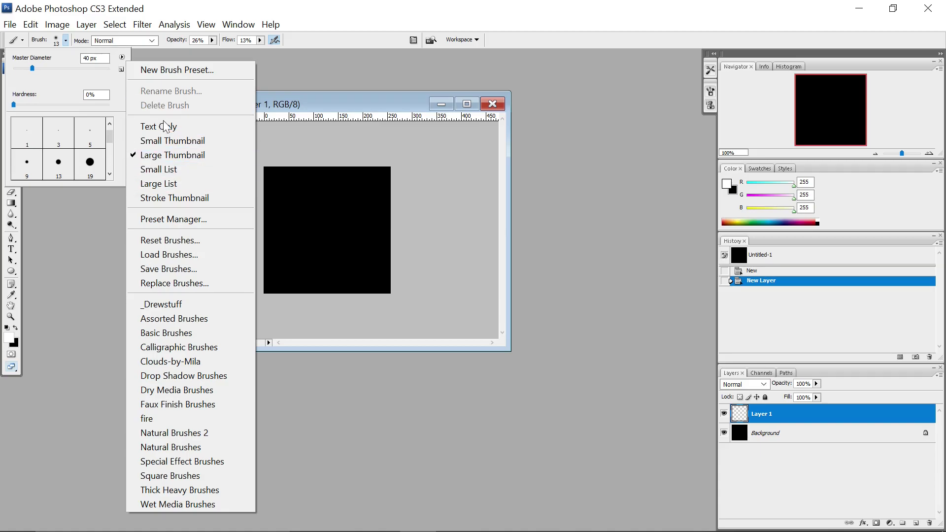
{"action": "left_click", "coordinate": [165, 140]}
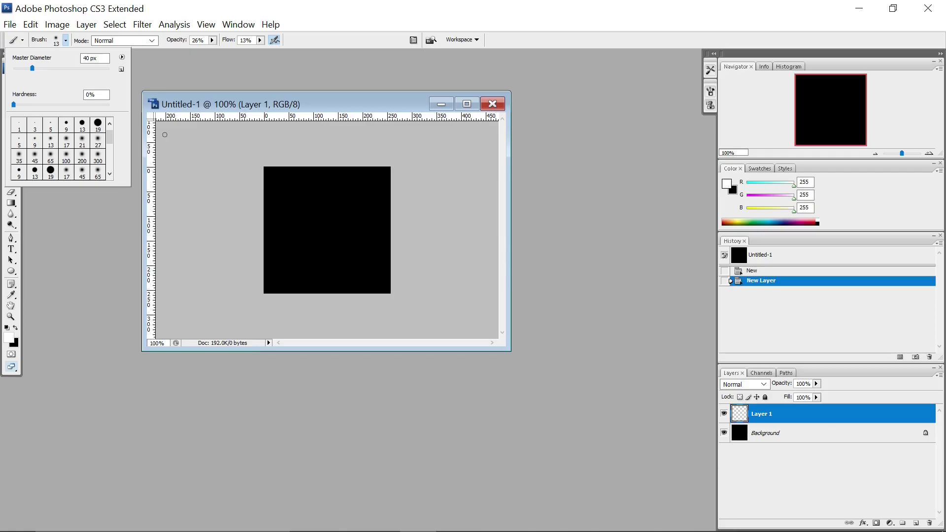
{"action": "left_click", "coordinate": [121, 57]}
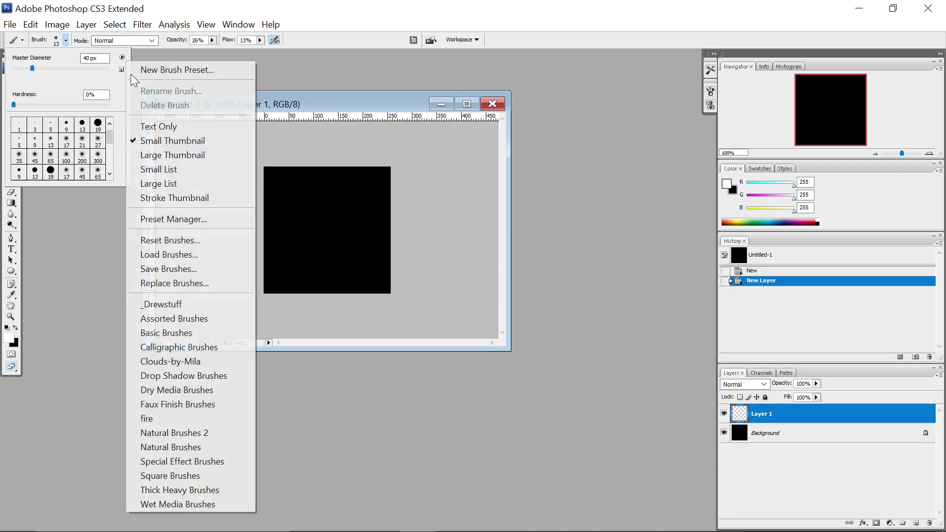
{"action": "left_click", "coordinate": [173, 155]}
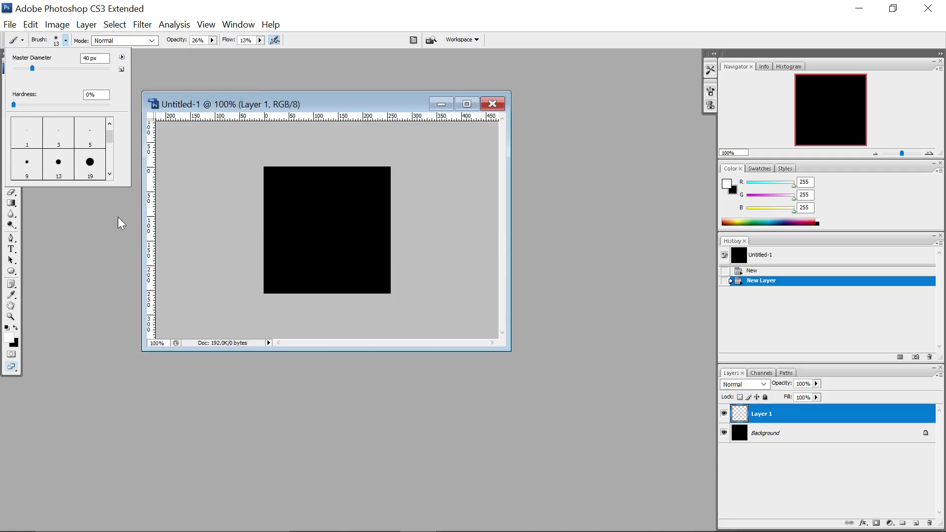
- Choose the soft round 65 px brush from the default presets
{"action": "left_click", "coordinate": [110, 174]}
{"action": "left_click", "coordinate": [110, 174]}
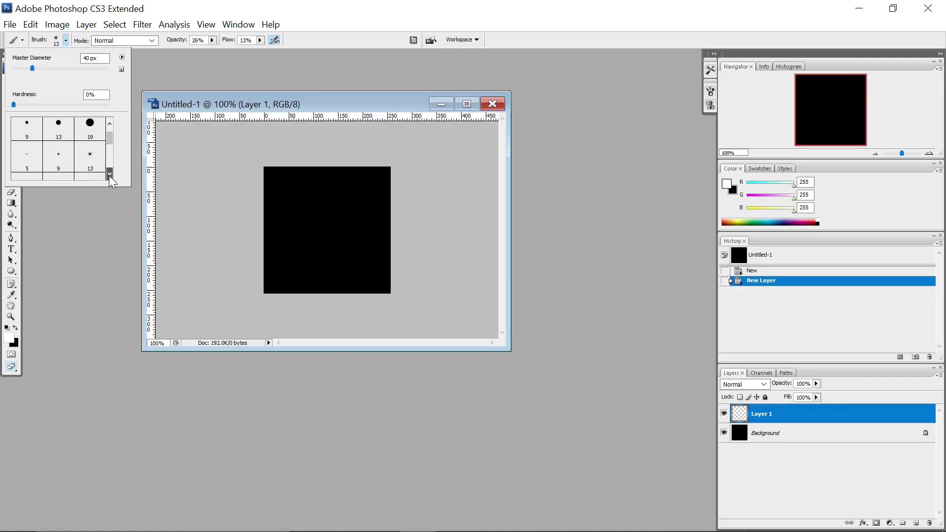
{"action": "left_click", "coordinate": [109, 175]}
{"action": "left_click", "coordinate": [90, 170]}
{"action": "left_click", "coordinate": [341, 20]}
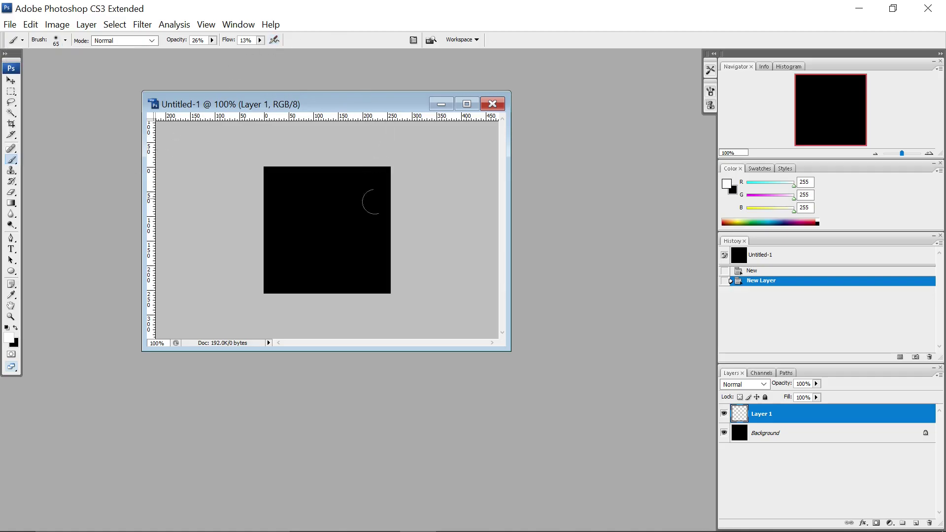
- Maximise the document window, zoom to about 200% and enlarge the soft brush to 175 px
{"action": "left_click", "coordinate": [467, 104]}
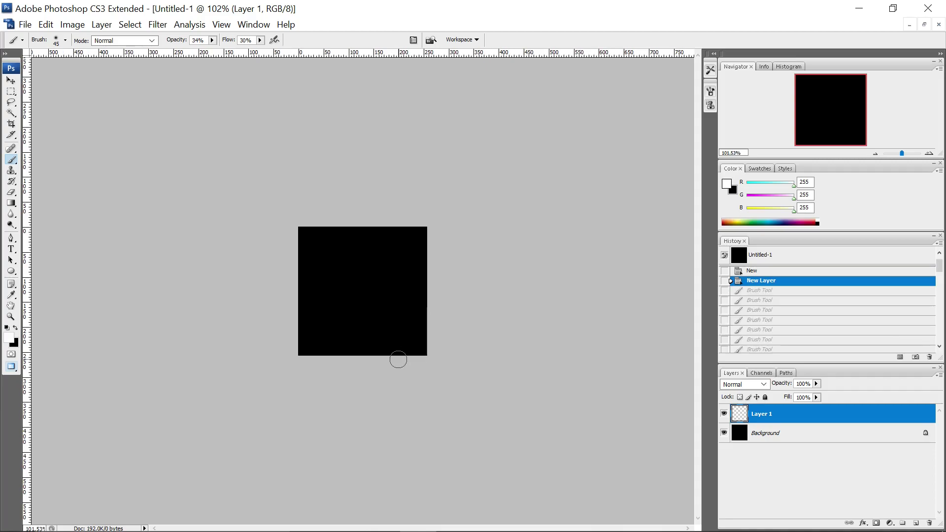
{"action": "scroll", "coordinate": [398, 360], "scroll_direction": "up", "scroll_amount": 5, "text": "alt"}
{"action": "scroll", "coordinate": [398, 359], "scroll_direction": "up", "scroll_amount": 5, "text": "alt"}
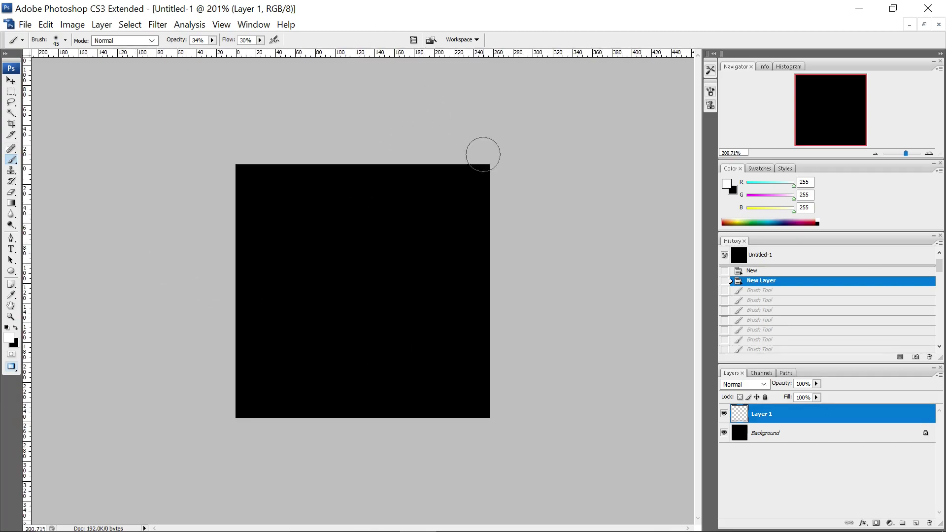
{"action": "key", "text": "bracketright"}
{"action": "key", "text": "bracketright"}
{"action": "key", "text": "bracketright"}
{"action": "key", "text": "bracketright"}
{"action": "key", "text": "bracketright"}
{"action": "key", "text": "bracketright"}
{"action": "key", "text": "bracketright"}
{"action": "key", "text": "bracketright"}
{"action": "key", "text": "bracketright"}
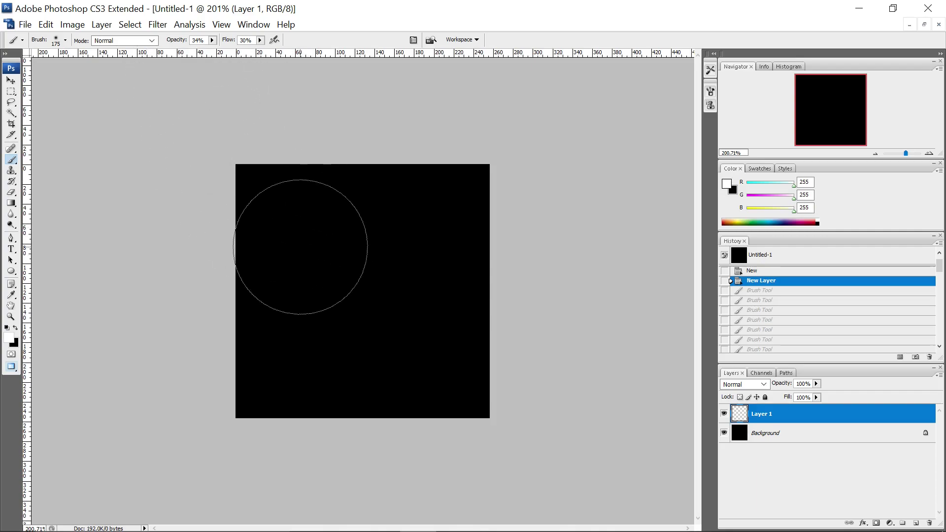
- Paint three overlapping soft white puffs on Layer 1 in a triangular cluster filling most of the canvas
{"action": "mouse_move", "coordinate": [310, 256]}
{"action": "left_mouse_down"}
{"action": "mouse_move", "coordinate": [310, 234]}
{"action": "mouse_move", "coordinate": [355, 266]}
{"action": "mouse_move", "coordinate": [320, 205]}
{"action": "mouse_move", "coordinate": [350, 211]}
{"action": "mouse_move", "coordinate": [354, 197]}
{"action": "mouse_move", "coordinate": [328, 243]}
{"action": "left_mouse_up"}
{"action": "mouse_move", "coordinate": [326, 352]}
{"action": "left_mouse_down"}
{"action": "mouse_move", "coordinate": [304, 359]}
{"action": "mouse_move", "coordinate": [306, 349]}
{"action": "left_mouse_up"}
{"action": "mouse_move", "coordinate": [408, 334]}
{"action": "left_mouse_down"}
{"action": "mouse_move", "coordinate": [393, 327]}
{"action": "mouse_move", "coordinate": [431, 327]}
{"action": "mouse_move", "coordinate": [349, 343]}
{"action": "mouse_move", "coordinate": [434, 298]}
{"action": "mouse_move", "coordinate": [396, 359]}
{"action": "mouse_move", "coordinate": [459, 325]}
{"action": "mouse_move", "coordinate": [361, 312]}
{"action": "mouse_move", "coordinate": [423, 328]}
{"action": "mouse_move", "coordinate": [431, 313]}
{"action": "mouse_move", "coordinate": [404, 295]}
{"action": "left_mouse_up"}
{"action": "mouse_move", "coordinate": [402, 334]}
{"action": "left_mouse_down"}
{"action": "mouse_move", "coordinate": [391, 334]}
{"action": "mouse_move", "coordinate": [419, 325]}
{"action": "mouse_move", "coordinate": [414, 316]}
{"action": "left_mouse_up"}
{"action": "mouse_move", "coordinate": [349, 251]}
{"action": "left_mouse_down"}
{"action": "mouse_move", "coordinate": [338, 238]}
{"action": "mouse_move", "coordinate": [349, 246]}
{"action": "mouse_move", "coordinate": [336, 250]}
{"action": "left_mouse_up"}
{"action": "mouse_move", "coordinate": [311, 351]}
{"action": "left_mouse_down"}
{"action": "mouse_move", "coordinate": [296, 338]}
{"action": "mouse_move", "coordinate": [324, 330]}
{"action": "mouse_move", "coordinate": [300, 368]}
{"action": "mouse_move", "coordinate": [296, 313]}
{"action": "mouse_move", "coordinate": [302, 296]}
{"action": "mouse_move", "coordinate": [304, 303]}
{"action": "left_mouse_up"}
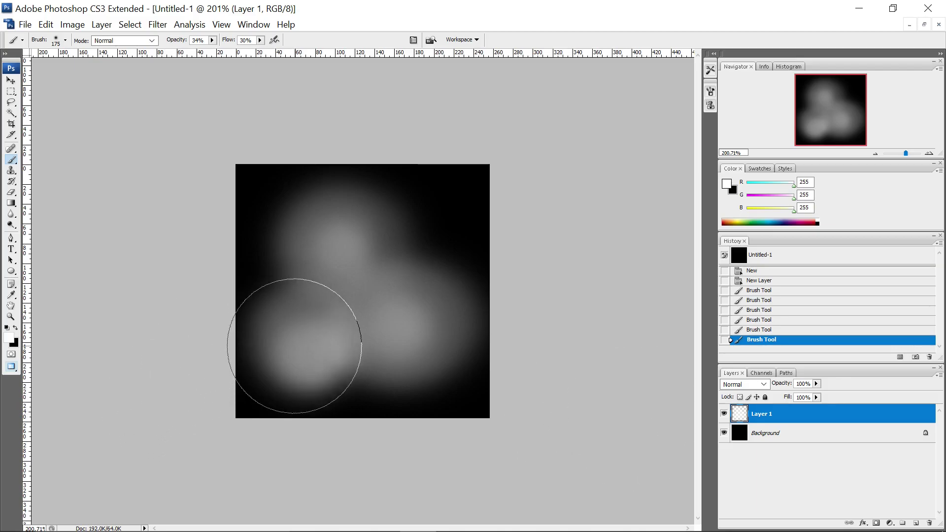
{"action": "left_click_drag", "start_coordinate": [324, 348], "coordinate": [309, 345]}
{"action": "left_click", "coordinate": [408, 321]}
{"action": "left_click", "coordinate": [322, 237]}
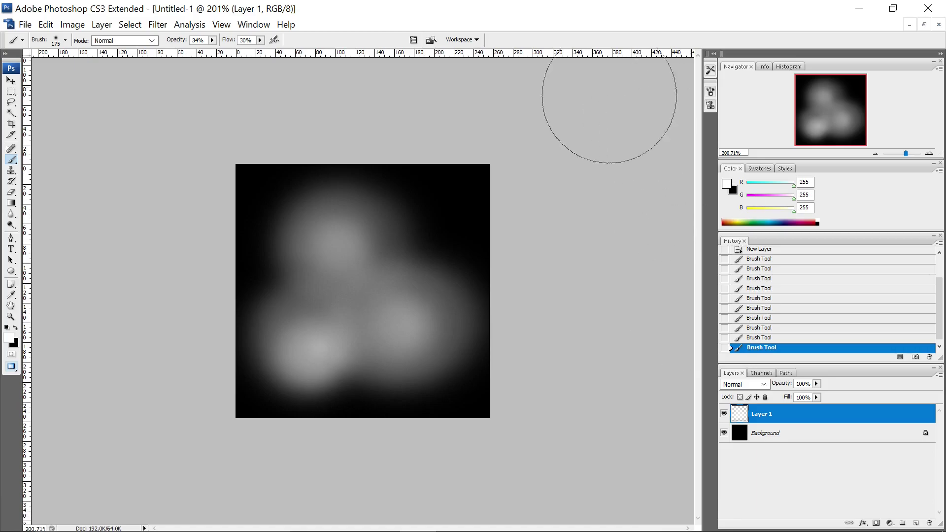
- Start saving the document under a new name and browse to the LetsMakeMaterials project's Textures folder in Unreal Projects on drive F
{"action": "left_click", "coordinate": [25, 25]}
{"action": "left_click", "coordinate": [60, 164]}
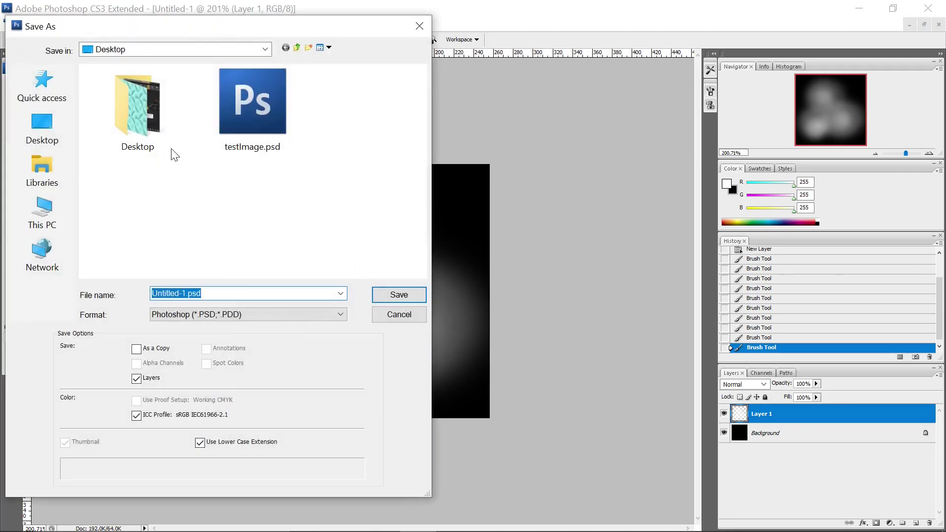
{"action": "left_click", "coordinate": [42, 212]}
{"action": "scroll", "coordinate": [171, 227], "scroll_direction": "down", "scroll_amount": 5}
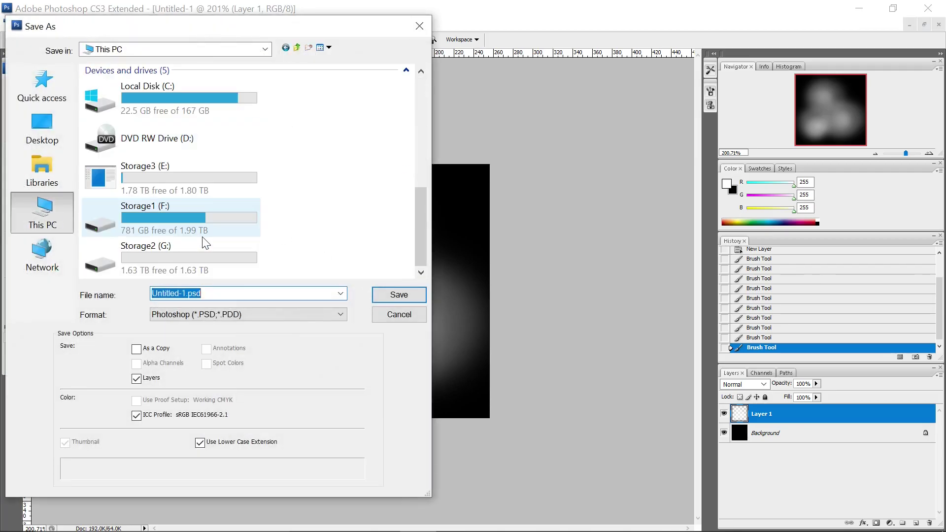
{"action": "left_click", "coordinate": [173, 211]}
{"action": "double_click", "coordinate": [192, 214]}
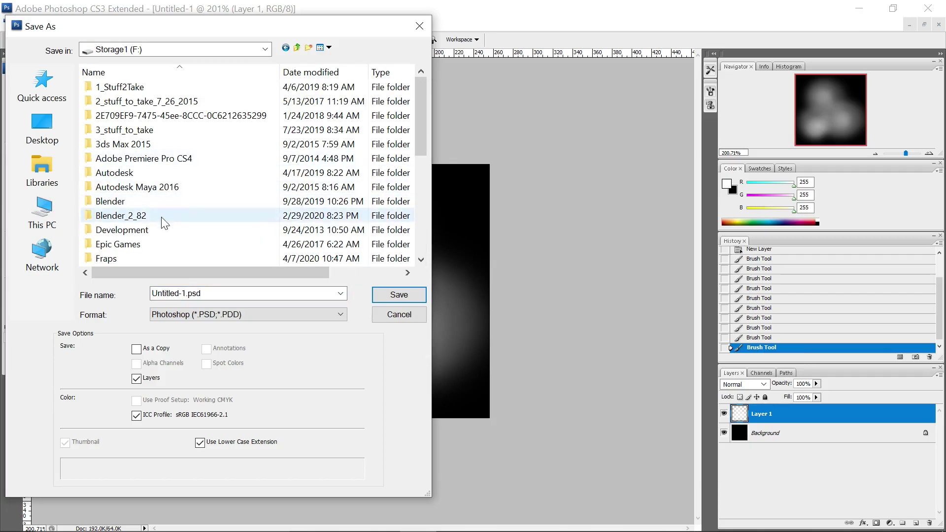
{"action": "scroll", "coordinate": [163, 197], "scroll_direction": "down", "scroll_amount": 8}
{"action": "double_click", "coordinate": [140, 215]}
{"action": "scroll", "coordinate": [143, 205], "scroll_direction": "down", "scroll_amount": 2}
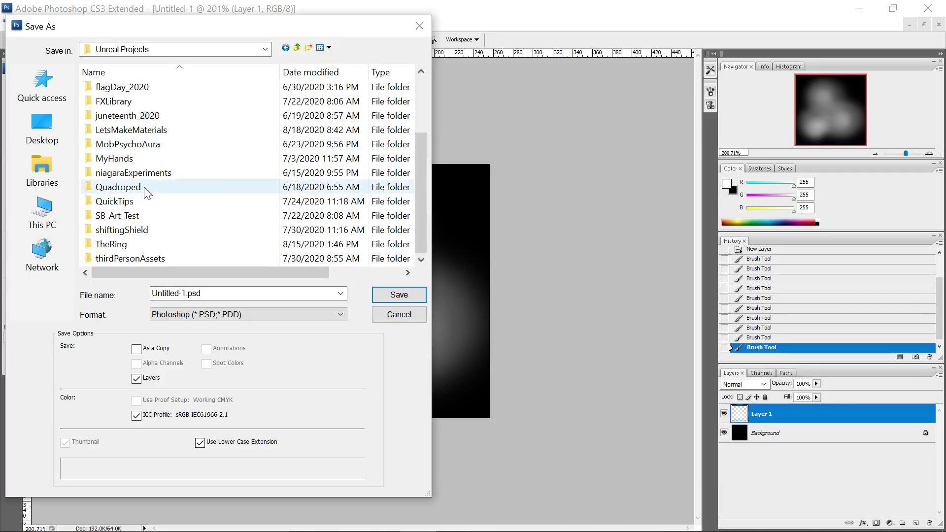
{"action": "double_click", "coordinate": [139, 131]}
{"action": "left_click", "coordinate": [118, 88]}
{"action": "double_click", "coordinate": [113, 104]}
{"action": "double_click", "coordinate": [127, 162]}
- Save the document as smoke_diff in Photoshop format with maximised compatibility
{"action": "left_click", "coordinate": [190, 292]}
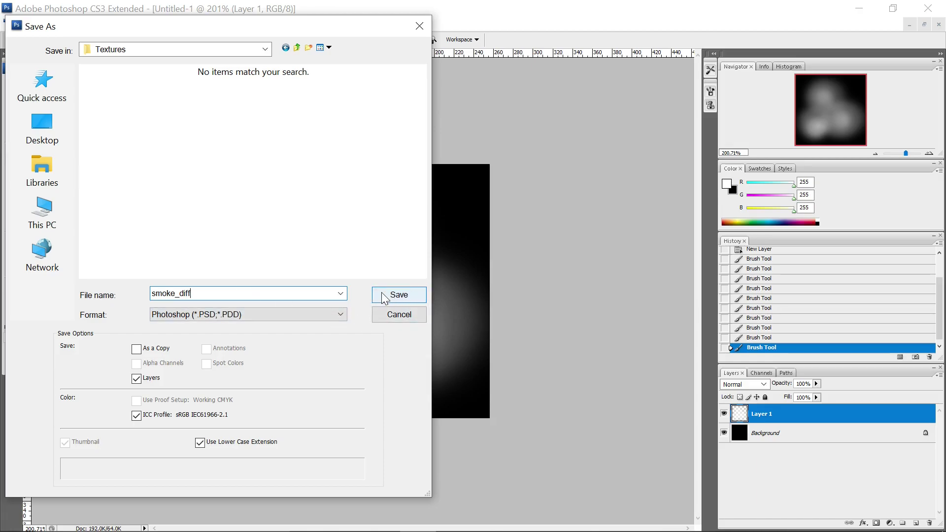
{"action": "left_click", "coordinate": [398, 293]}
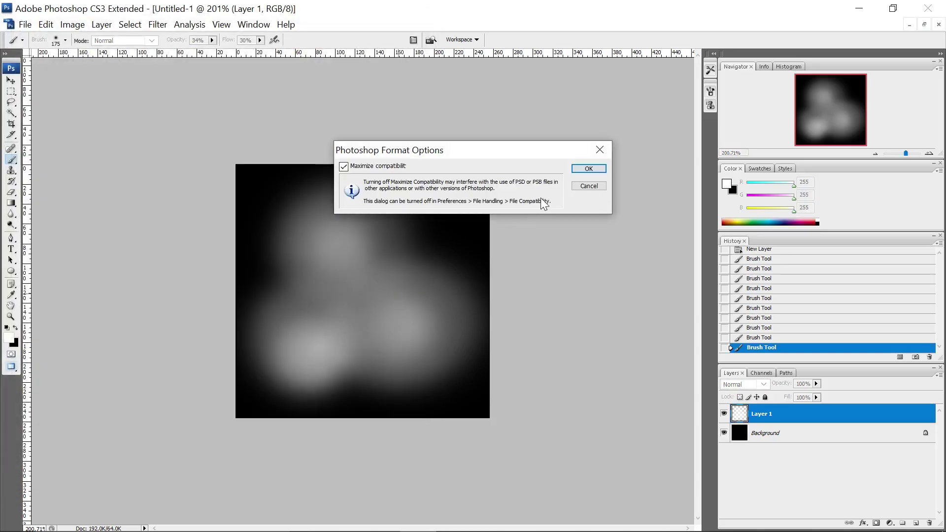
{"action": "left_click", "coordinate": [590, 168]}
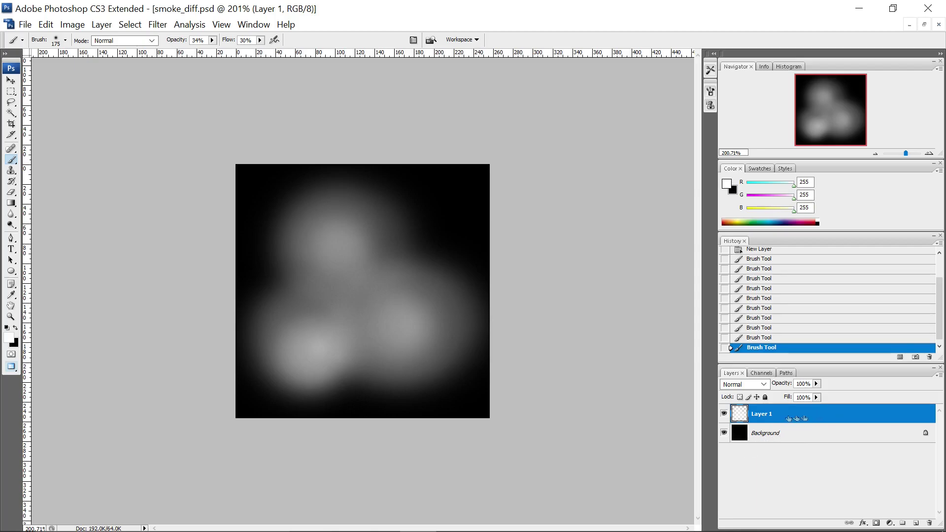
- Duplicate Layer 1 five times to brighten the smoke and step back in the history to keep only two copies
{"action": "key", "text": "ctrl+j"}
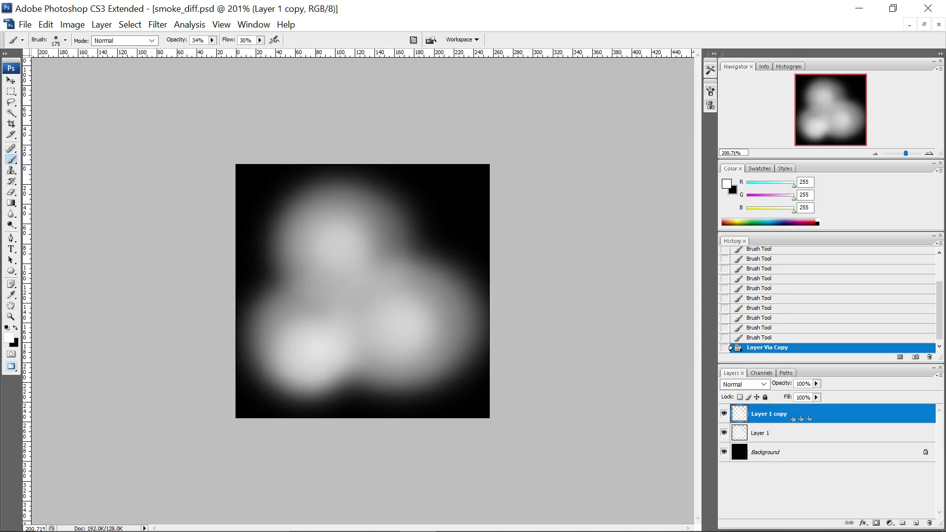
{"action": "key", "text": "ctrl+j"}
{"action": "key", "text": "ctrl+j"}
{"action": "key", "text": "ctrl+j"}
{"action": "key", "text": "ctrl+j"}
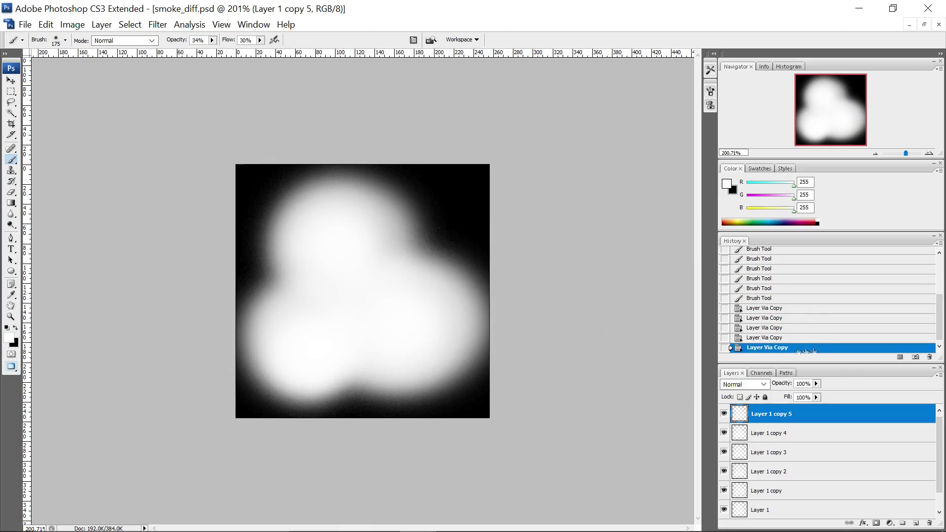
{"action": "left_click", "coordinate": [801, 337]}
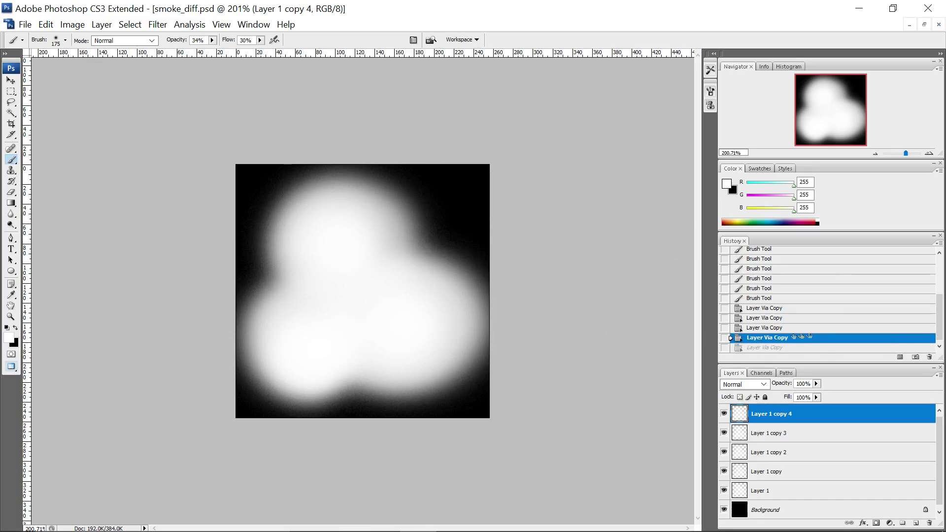
{"action": "left_click", "coordinate": [802, 318]}
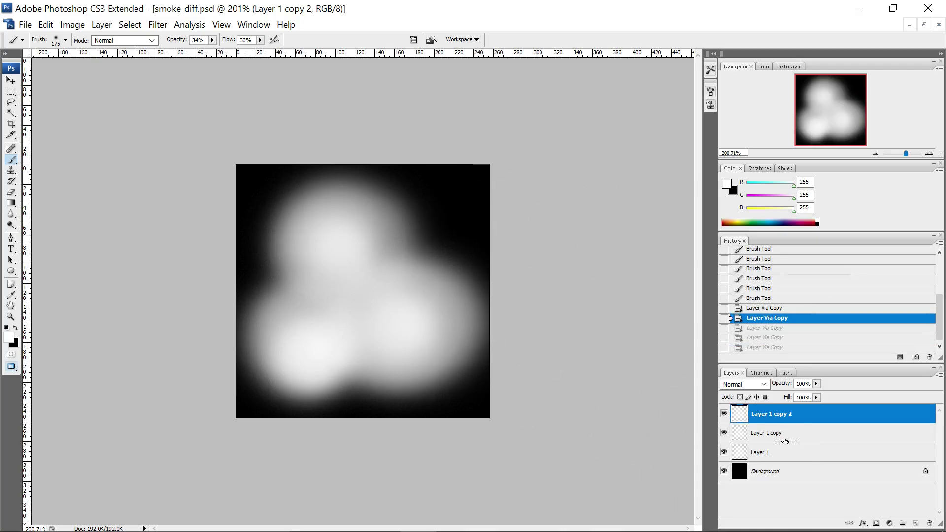
- Select Layer 1 again and make one more copy of it directly above
{"action": "left_click", "coordinate": [795, 455]}
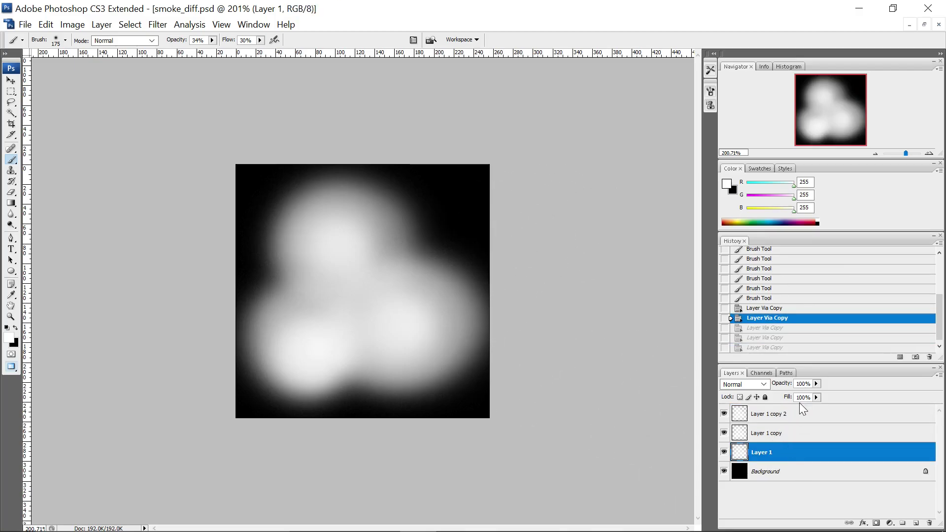
{"action": "left_click", "coordinate": [809, 421]}
{"action": "left_click", "coordinate": [801, 452]}
{"action": "key", "text": "ctrl+j"}
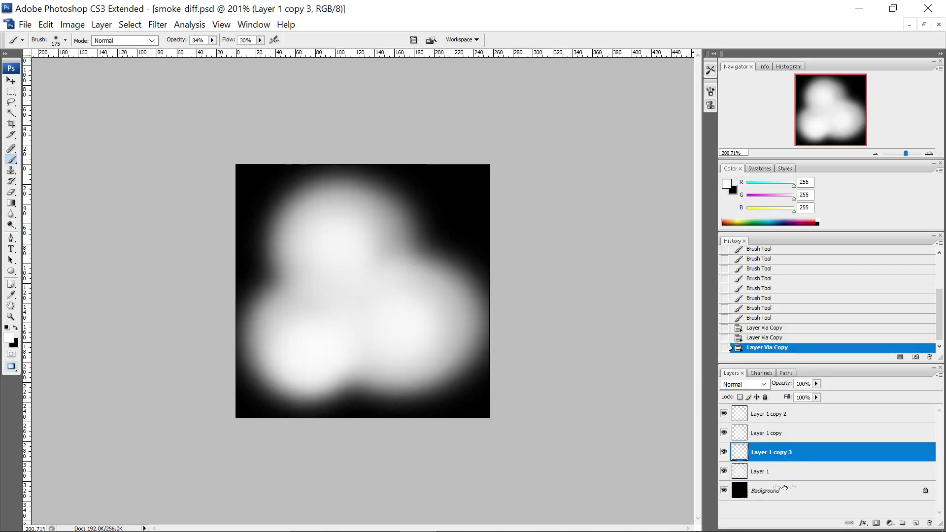
- Duplicate the black Background layer and move the copy directly above Layer 1, beneath the Layer 1 copies
{"action": "left_click", "coordinate": [797, 490]}
{"action": "key", "text": "ctrl+j"}
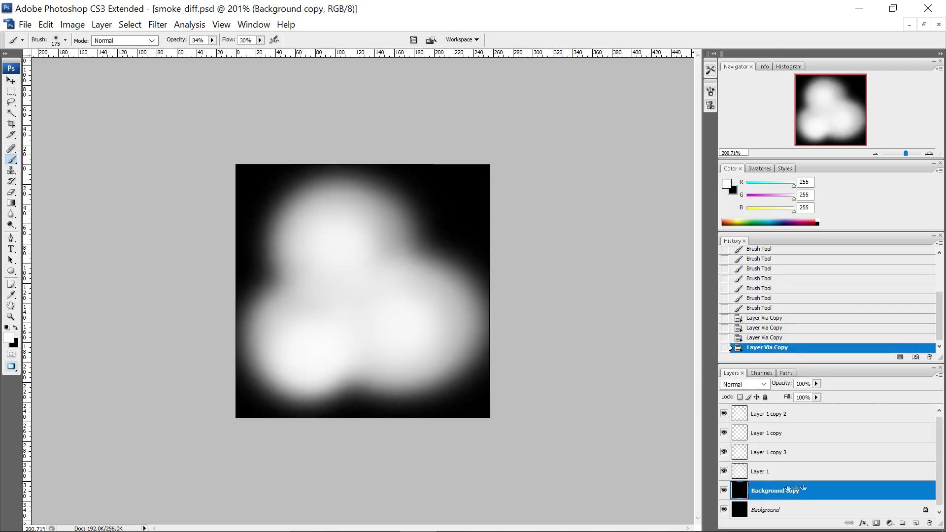
{"action": "left_click_drag", "start_coordinate": [798, 488], "coordinate": [804, 457]}
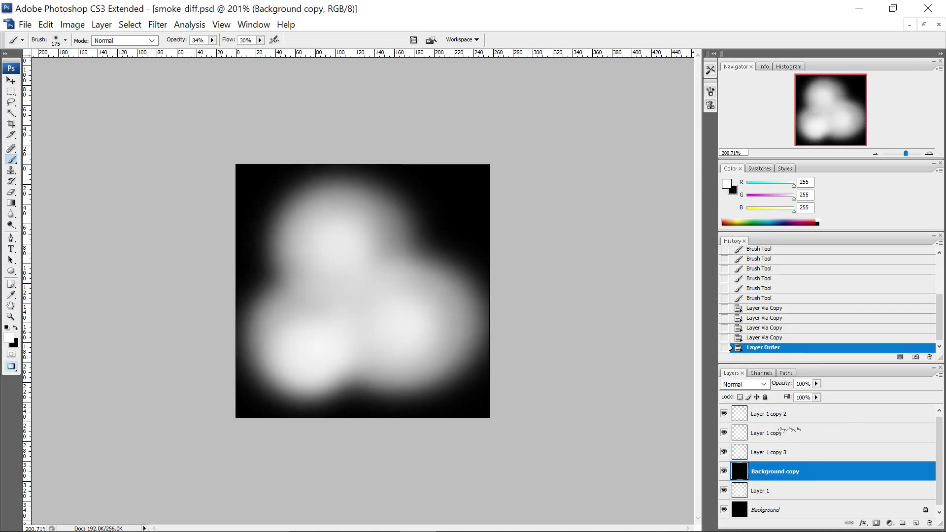
- Merge the three Layer 1 copies into a single layer and activate the Move tool
{"action": "left_click", "coordinate": [813, 414]}
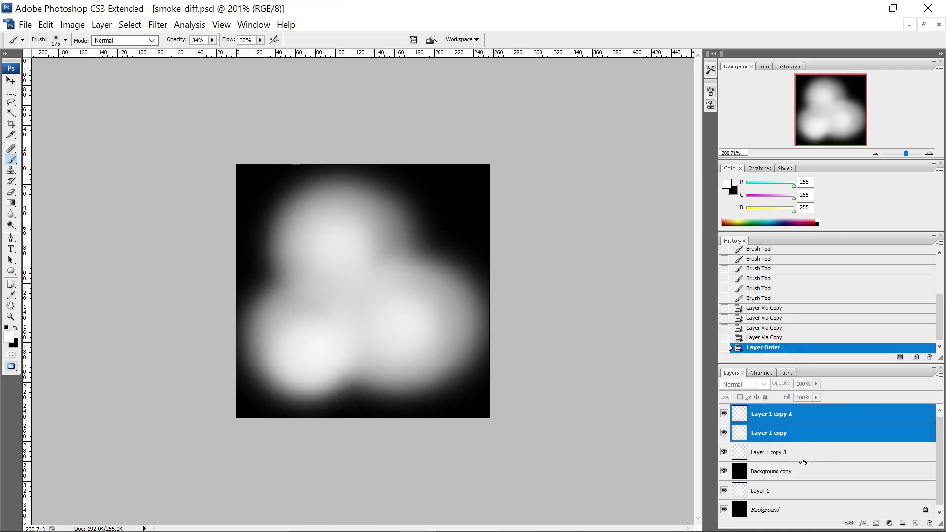
{"action": "left_click", "coordinate": [795, 452], "text": "shift"}
{"action": "key", "text": "ctrl+e"}
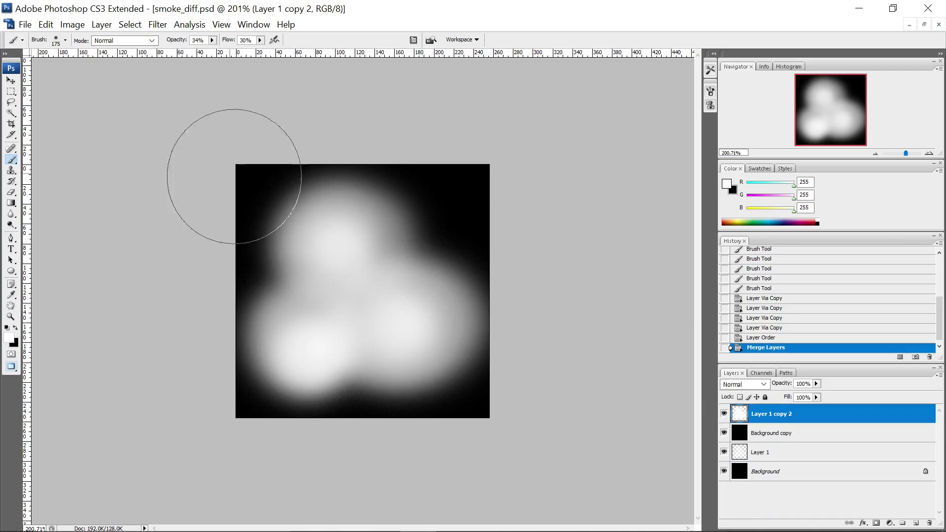
{"action": "key", "text": "v"}
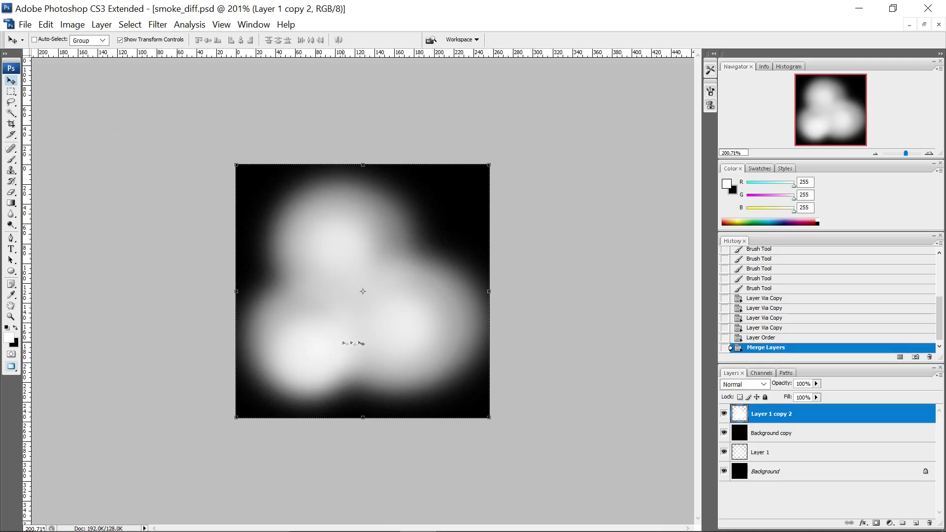
- Brush black along the right edge of Layer 1 copy 2 and brighten the middle of the smoke with white strokes
{"action": "left_click", "coordinate": [11, 160]}
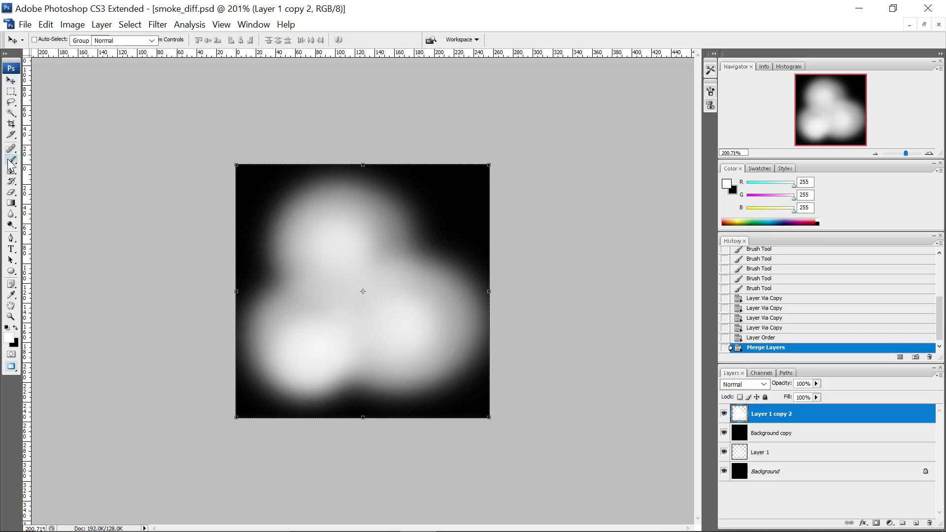
{"action": "left_click", "coordinate": [15, 327]}
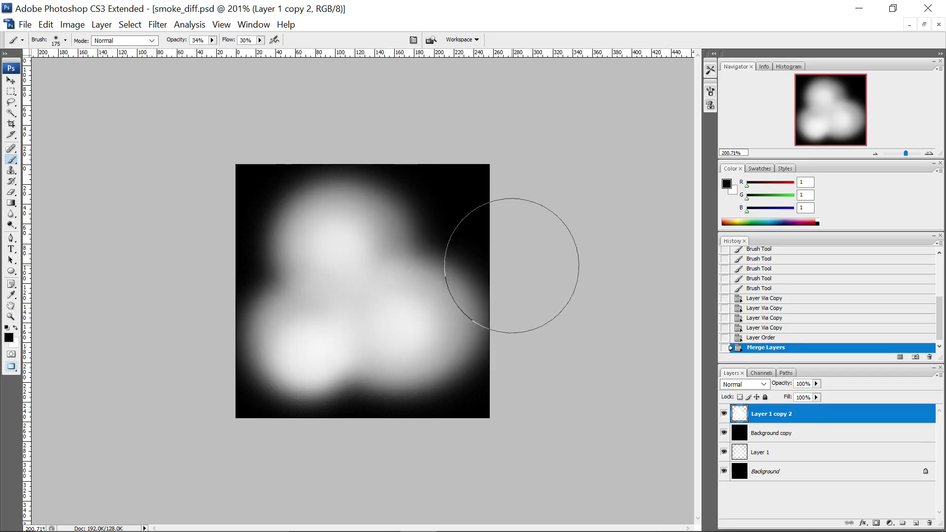
{"action": "mouse_move", "coordinate": [488, 275]}
{"action": "left_mouse_down"}
{"action": "mouse_move", "coordinate": [498, 294]}
{"action": "mouse_move", "coordinate": [484, 371]}
{"action": "mouse_move", "coordinate": [502, 413]}
{"action": "left_mouse_up"}
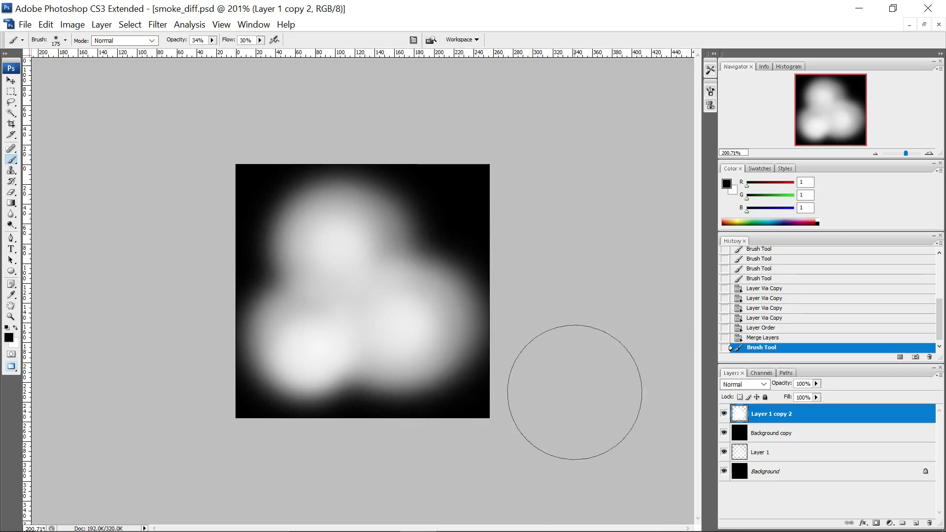
{"action": "left_click", "coordinate": [15, 328]}
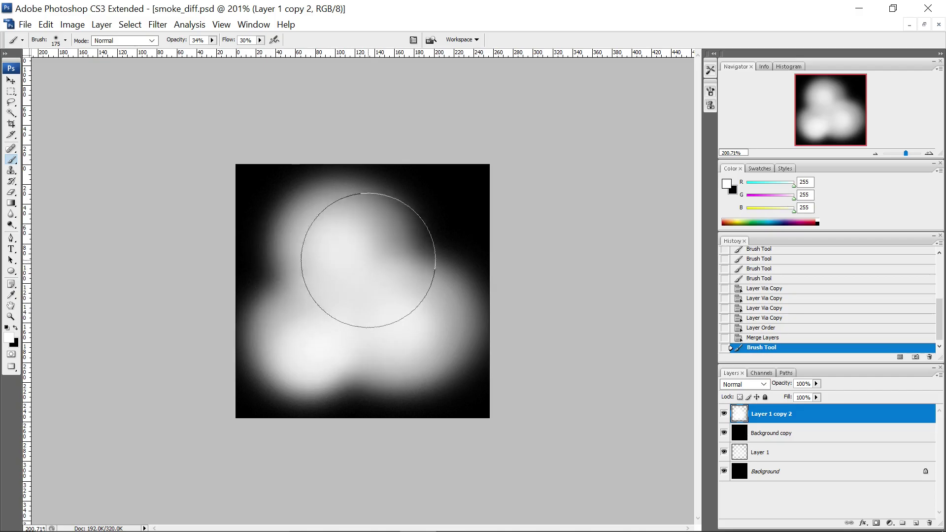
{"action": "mouse_move", "coordinate": [326, 318]}
{"action": "left_mouse_down"}
{"action": "mouse_move", "coordinate": [342, 317]}
{"action": "mouse_move", "coordinate": [342, 274]}
{"action": "mouse_move", "coordinate": [364, 303]}
{"action": "mouse_move", "coordinate": [380, 250]}
{"action": "mouse_move", "coordinate": [342, 285]}
{"action": "mouse_move", "coordinate": [342, 310]}
{"action": "mouse_move", "coordinate": [333, 300]}
{"action": "mouse_move", "coordinate": [363, 276]}
{"action": "mouse_move", "coordinate": [338, 291]}
{"action": "mouse_move", "coordinate": [342, 309]}
{"action": "mouse_move", "coordinate": [331, 292]}
{"action": "mouse_move", "coordinate": [351, 301]}
{"action": "left_mouse_up"}
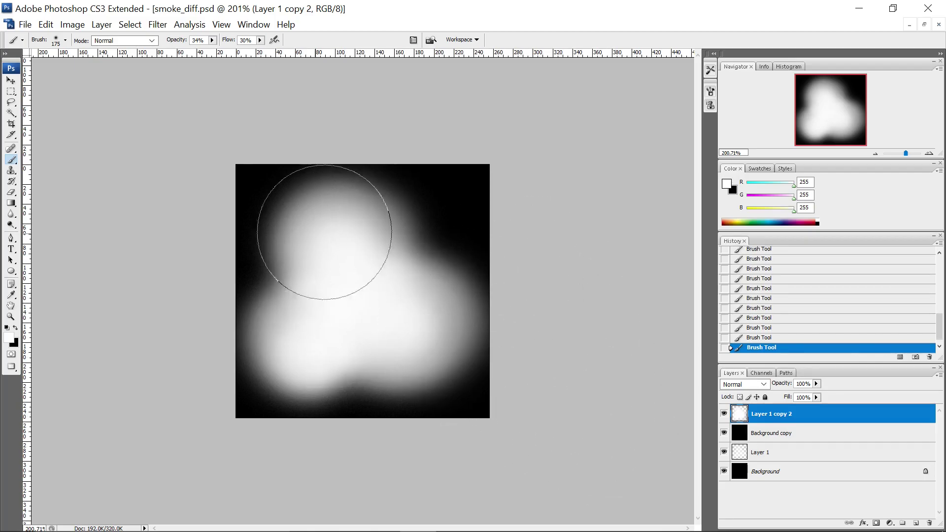
- Duplicate Layer 1 copy 2 together with Background copy and merge the two duplicates into a single layer
{"action": "left_click", "coordinate": [11, 81]}
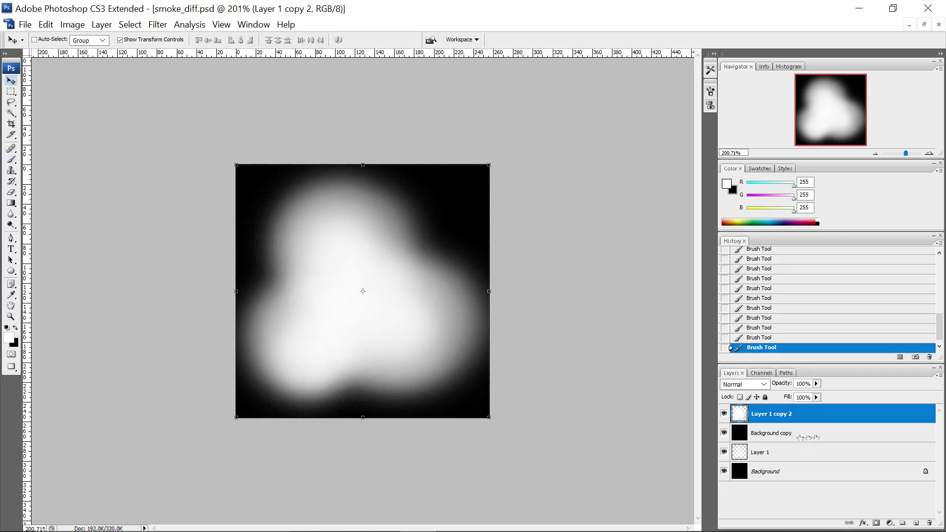
{"action": "left_click_drag", "start_coordinate": [823, 434], "coordinate": [809, 415]}
{"action": "left_click", "coordinate": [808, 414], "text": "shift"}
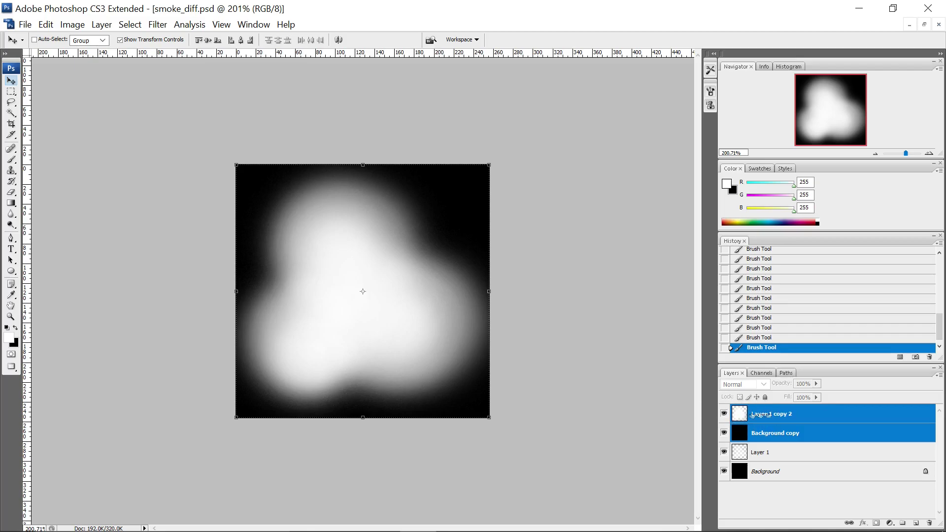
{"action": "left_click_drag", "start_coordinate": [782, 424], "coordinate": [815, 412]}
{"action": "right_click", "coordinate": [816, 412]}
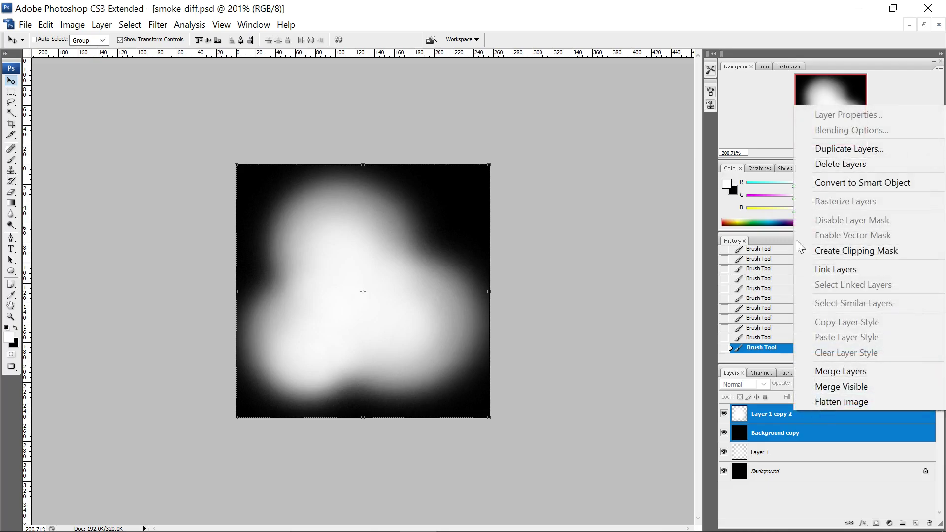
{"action": "left_click", "coordinate": [845, 151]}
{"action": "left_click", "coordinate": [562, 163]}
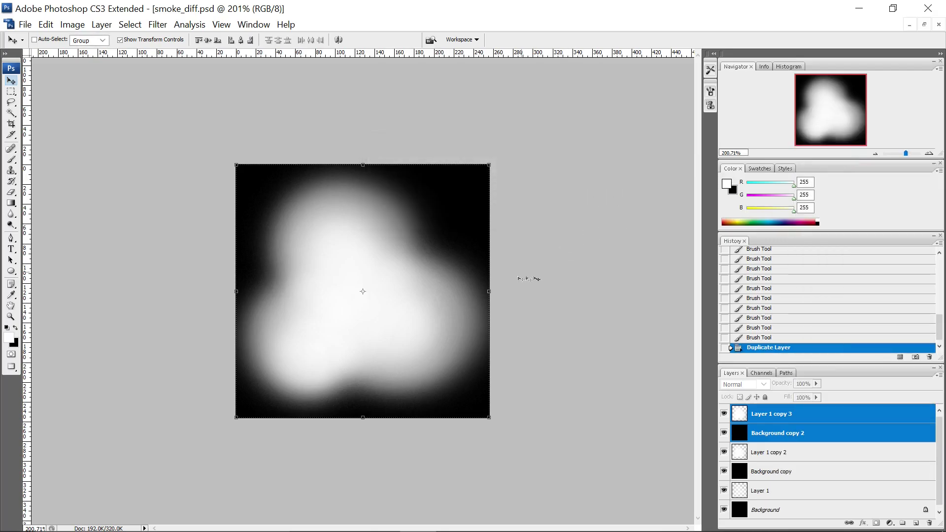
{"action": "key", "text": "ctrl+e"}
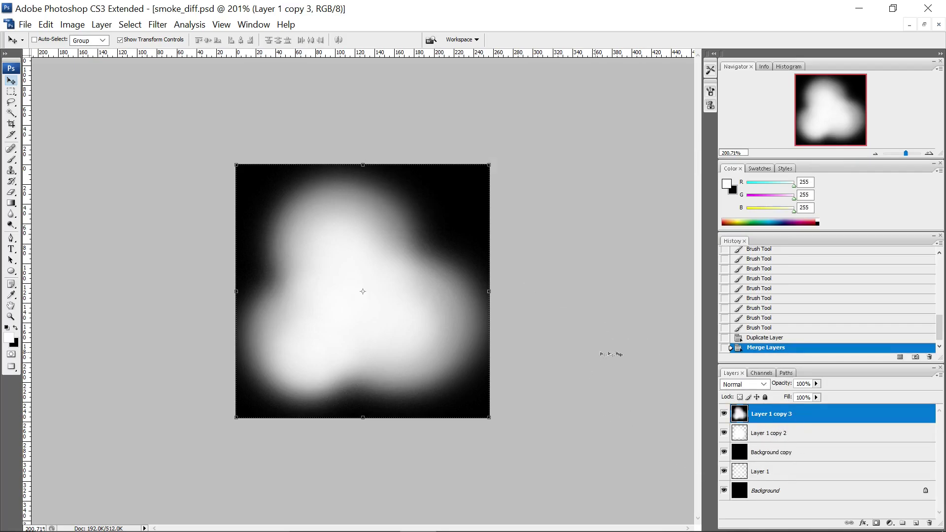
- Select the whole canvas and set up a copy of the image in Targa format in the Textures folder
{"action": "key", "text": "ctrl+a"}
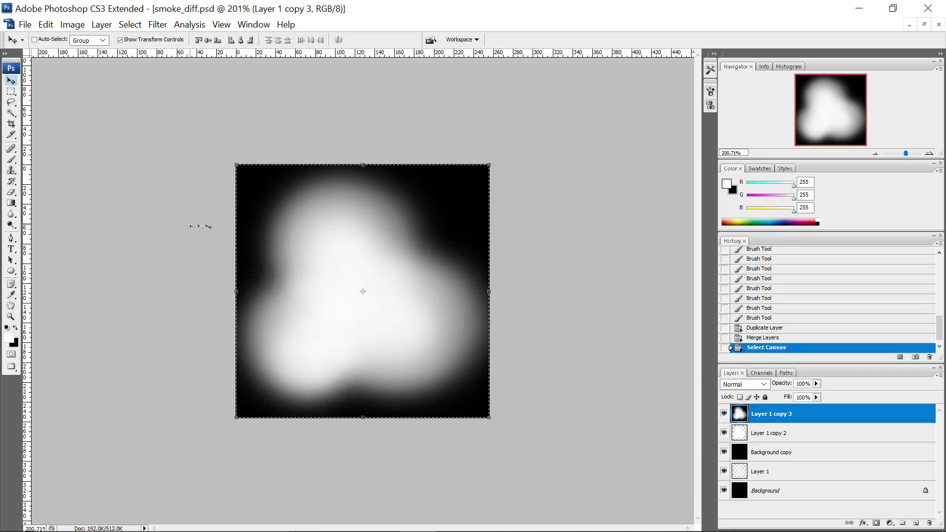
{"action": "left_click", "coordinate": [25, 26]}
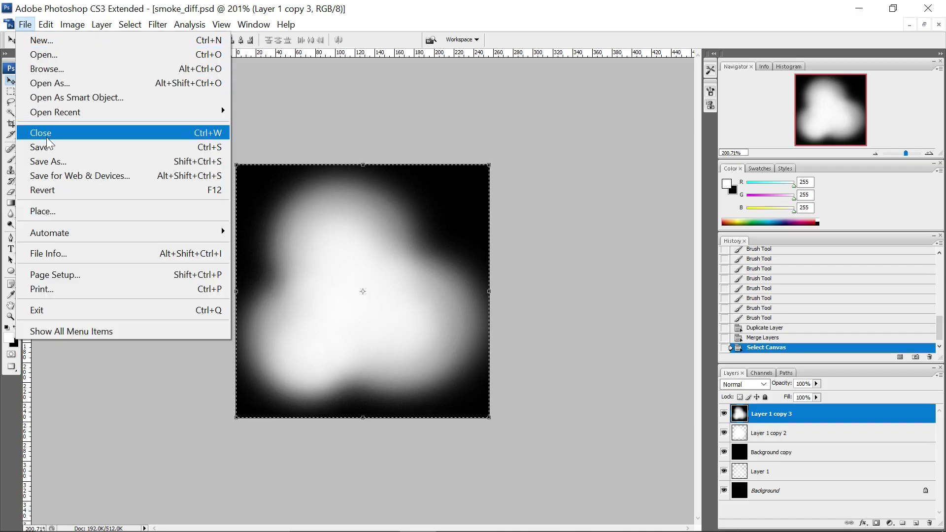
{"action": "left_click", "coordinate": [79, 158]}
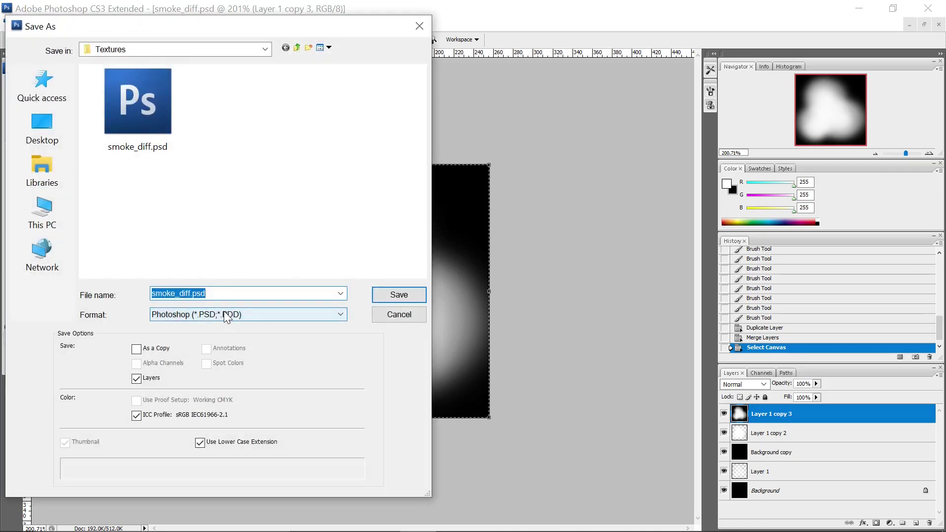
{"action": "left_click", "coordinate": [224, 314]}
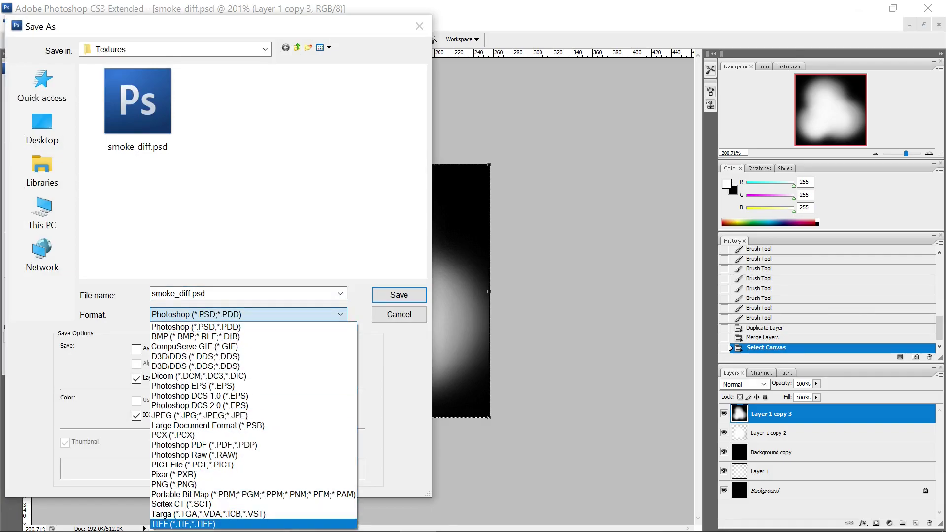
{"action": "left_click", "coordinate": [211, 514]}
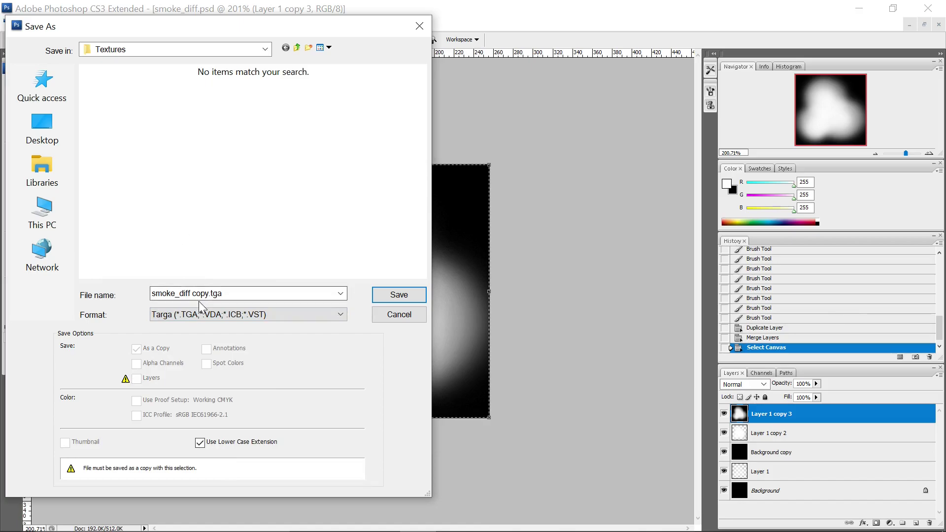
- Name the Targa copy smoke_mask.tga and save it at 24 bits/pixel
{"action": "key", "text": "BackSpace"}
{"action": "key", "text": "BackSpace"}
{"action": "key", "text": "BackSpace"}
{"action": "key", "text": "BackSpace"}
{"action": "key", "text": "BackSpace"}
{"action": "key", "text": "BackSpace"}
{"action": "key", "text": "BackSpace"}
{"action": "key", "text": "BackSpace"}
{"action": "key", "text": "BackSpace"}
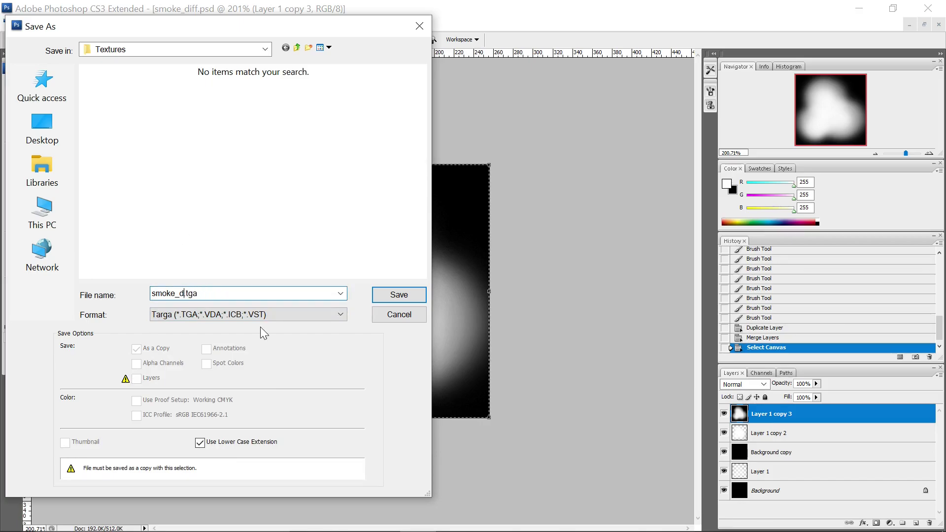
{"action": "type", "text": "mask"}
{"action": "left_click", "coordinate": [395, 294]}
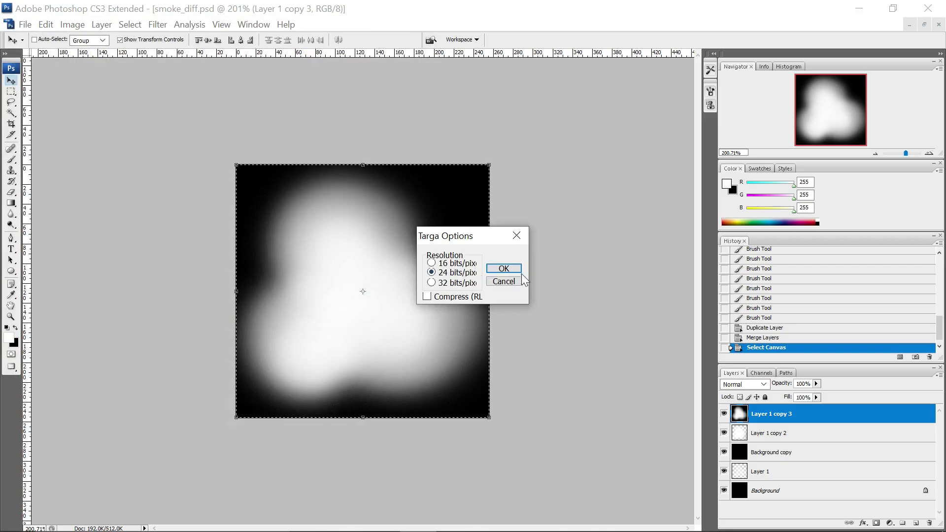
{"action": "left_click_drag", "start_coordinate": [474, 242], "coordinate": [550, 176]}
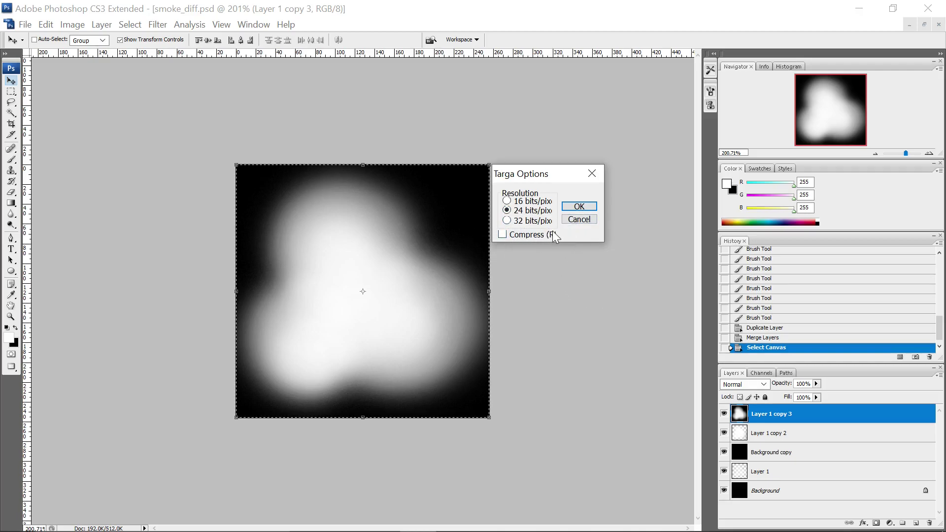
{"action": "left_click", "coordinate": [581, 207]}
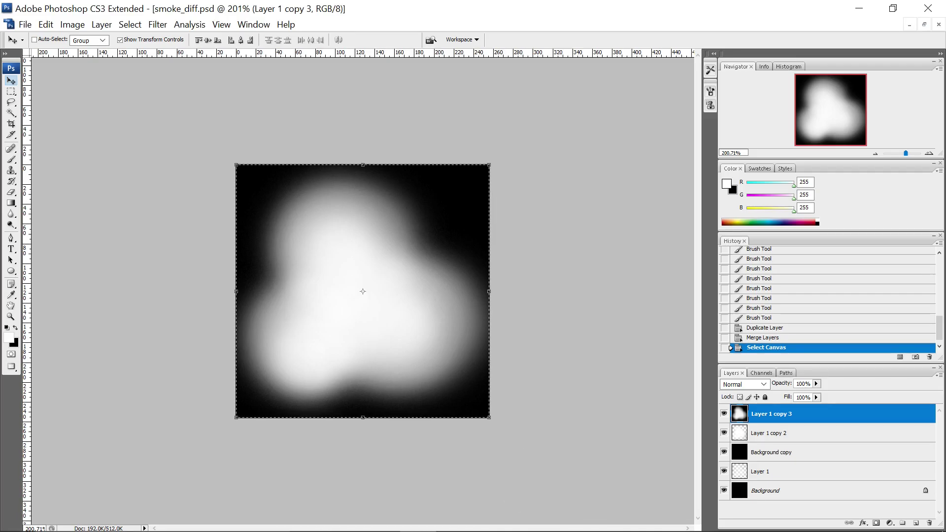
- Switch to Unreal Engine, import the detected source file changes and show the project's Textures folder
{"action": "left_click", "coordinate": [680, 524]}
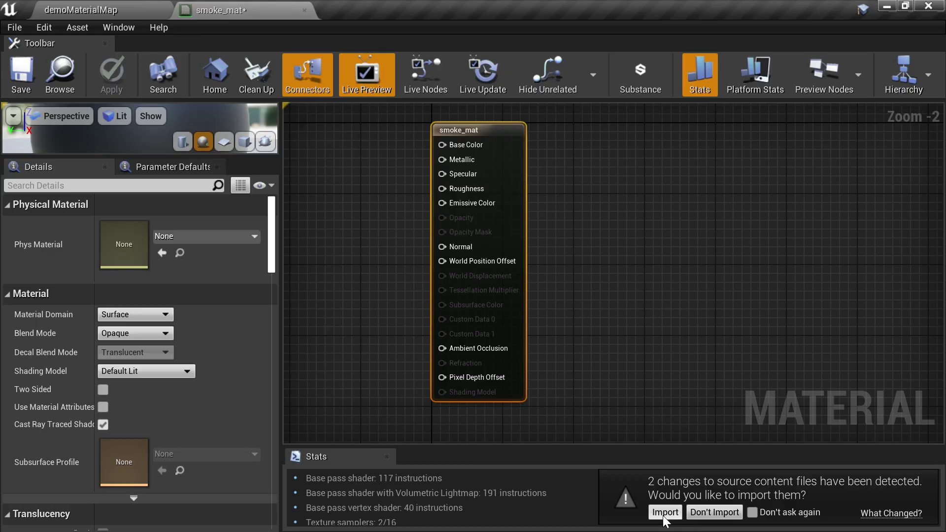
{"action": "left_click", "coordinate": [665, 513]}
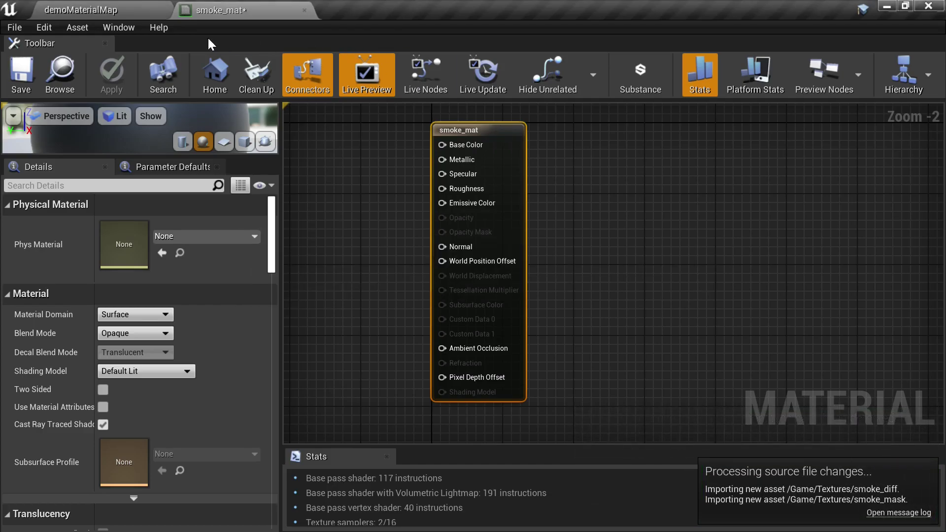
{"action": "left_click", "coordinate": [110, 10]}
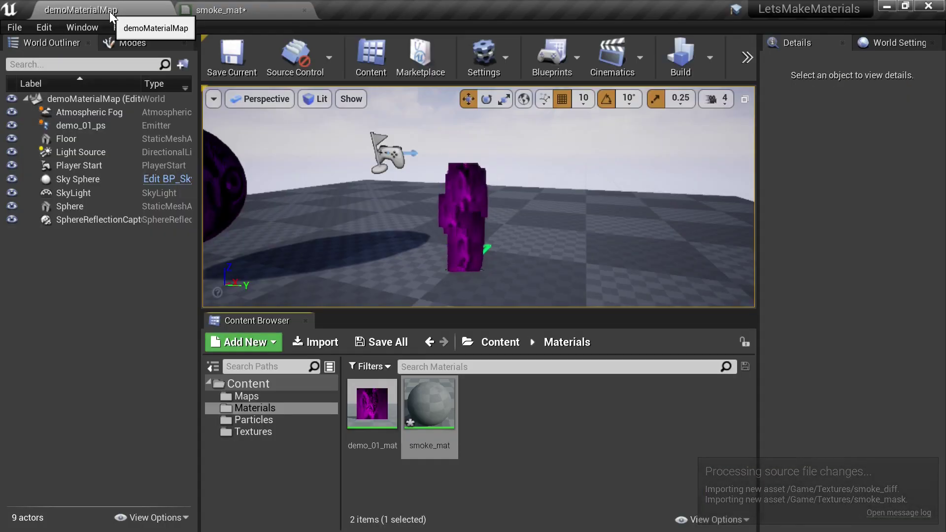
{"action": "left_click", "coordinate": [271, 435]}
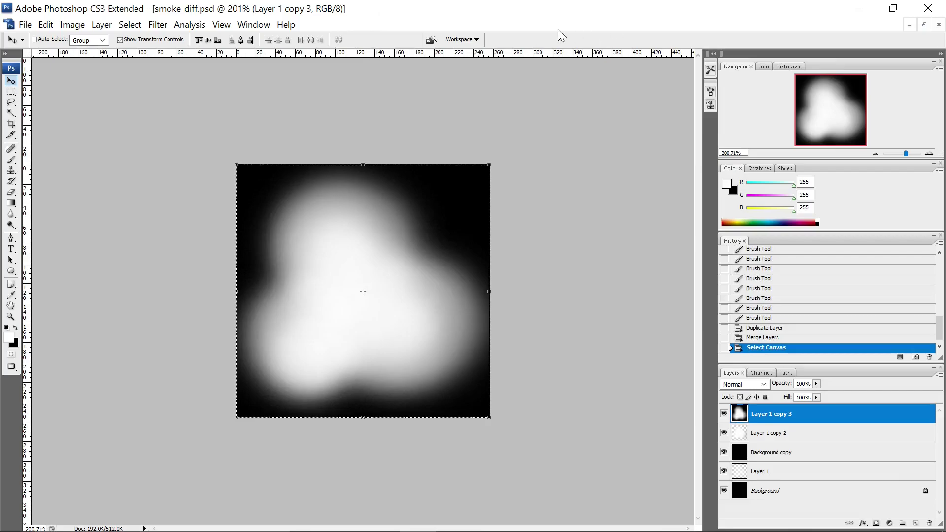
- Back in Photoshop, step the history back to the layer merge and hide Layer 1 copy 3, Layer 1 copy 2 and Background copy
{"action": "key", "text": "ctrl+alt+z"}
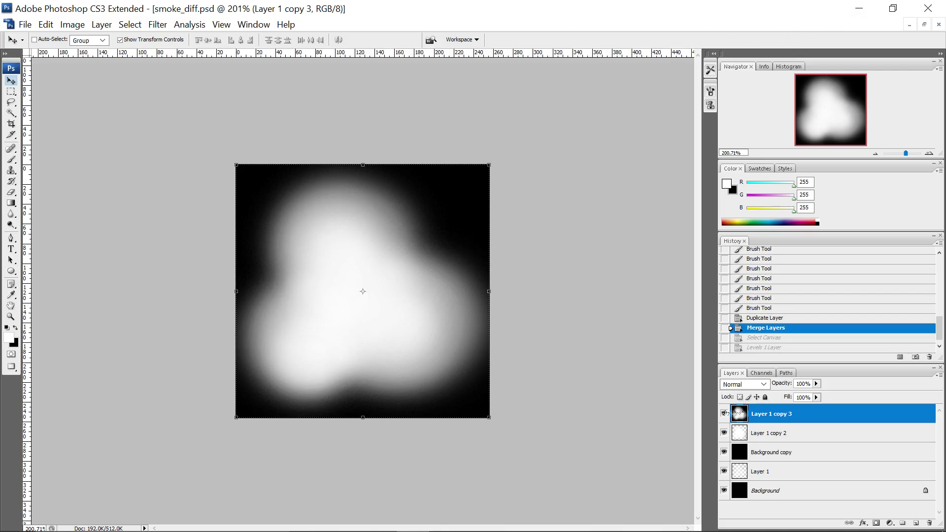
{"action": "left_click", "coordinate": [724, 414]}
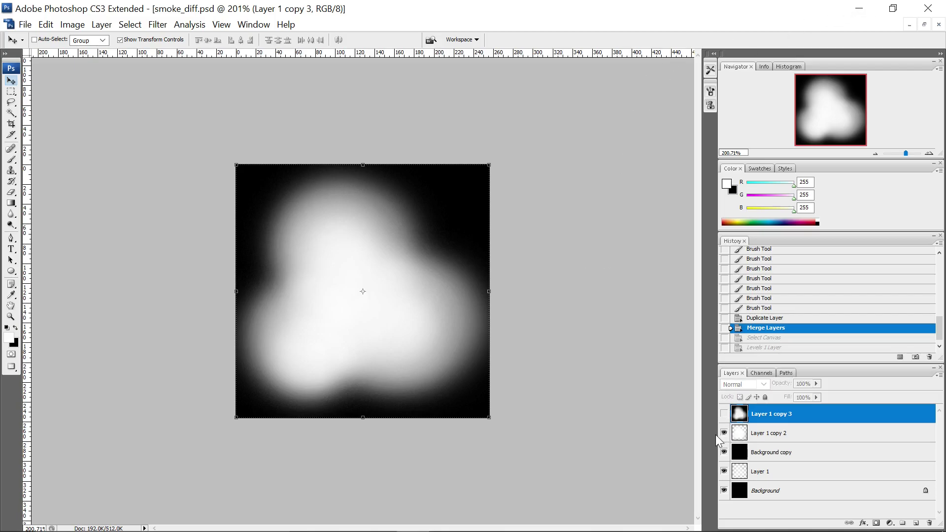
{"action": "left_click", "coordinate": [724, 432]}
{"action": "left_click", "coordinate": [724, 452]}
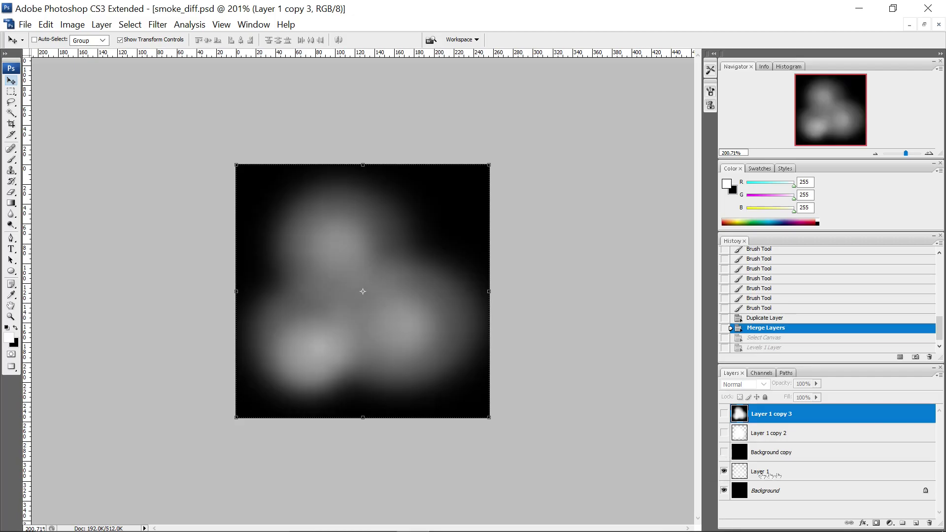
- Add a Levels adjustment layer named Levels 1 above Layer 1 with its white input level at 171
{"action": "left_click", "coordinate": [784, 472]}
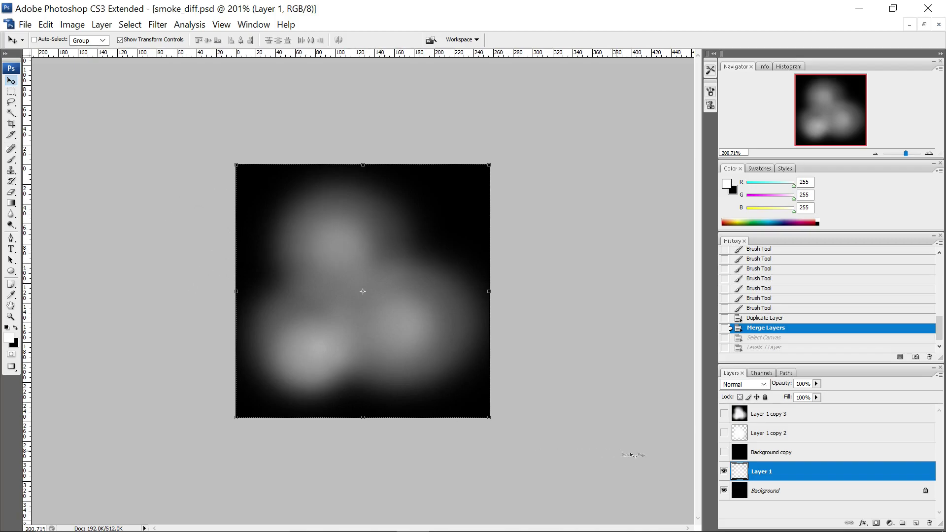
{"action": "left_click", "coordinate": [100, 25]}
{"action": "mouse_move", "coordinate": [144, 125]}
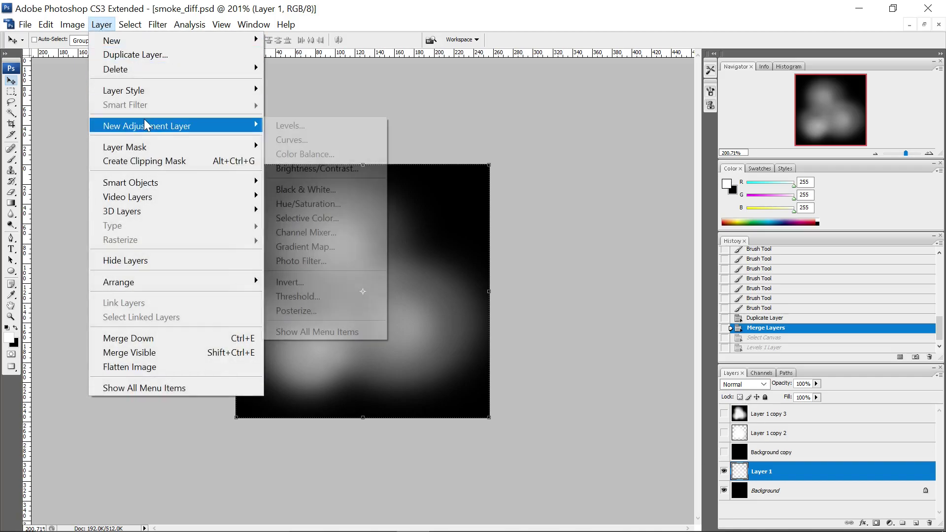
{"action": "left_click", "coordinate": [326, 125]}
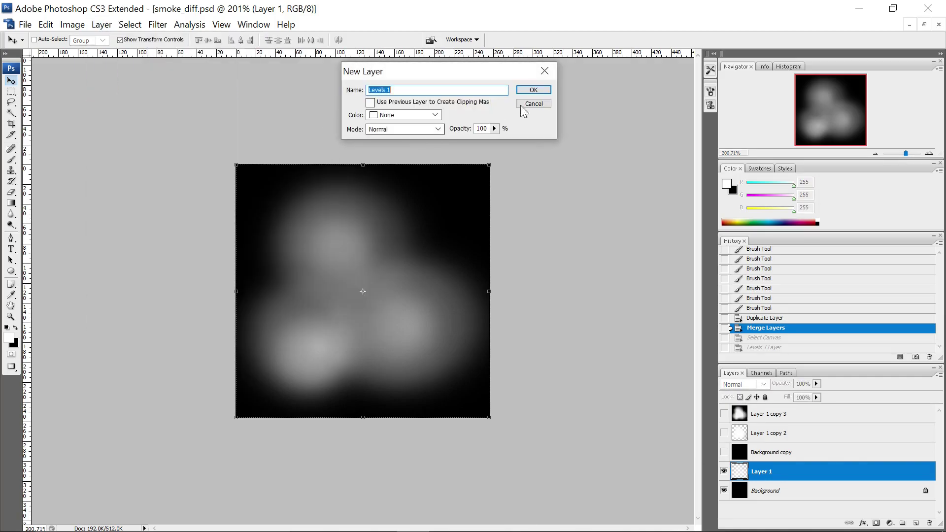
{"action": "left_click", "coordinate": [537, 92]}
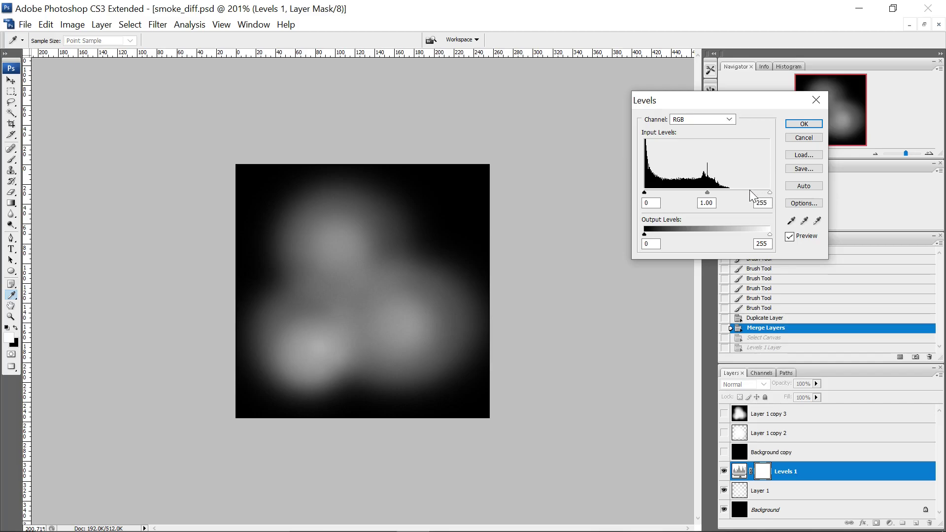
{"action": "left_click_drag", "start_coordinate": [770, 191], "coordinate": [729, 192]}
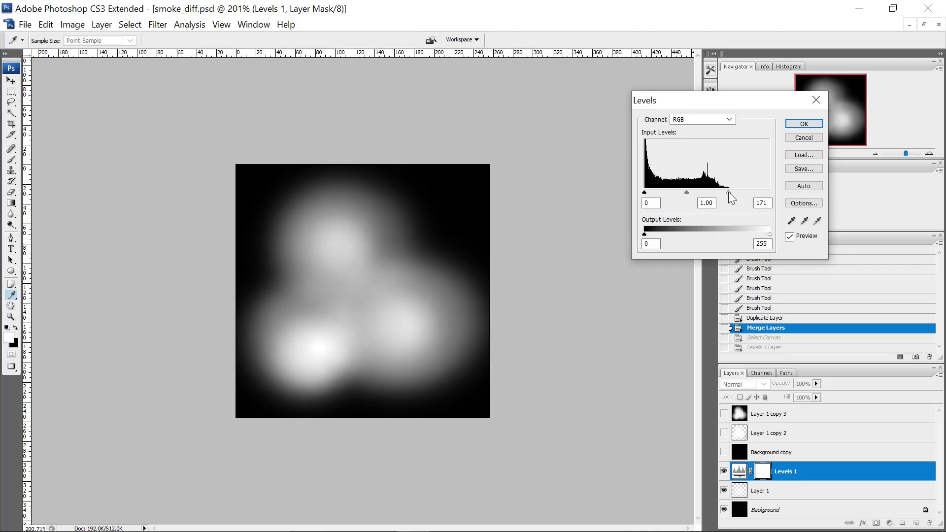
{"action": "left_click_drag", "start_coordinate": [729, 192], "coordinate": [729, 192]}
{"action": "left_click", "coordinate": [808, 124]}
{"action": "key", "text": "v"}
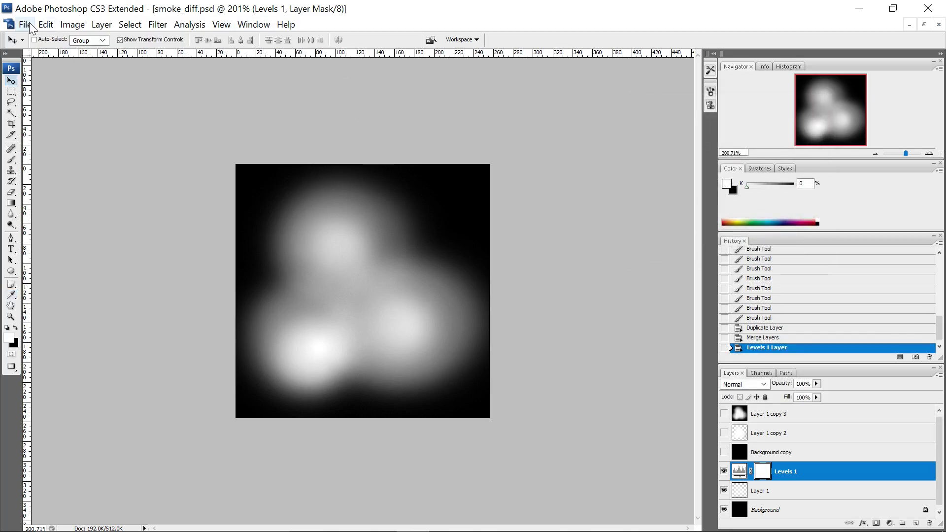
- Save smoke_diff.psd, and save a Targa copy as smoke_diff.tga on the Desktop at 24 bits/pixel
{"action": "left_click", "coordinate": [29, 24]}
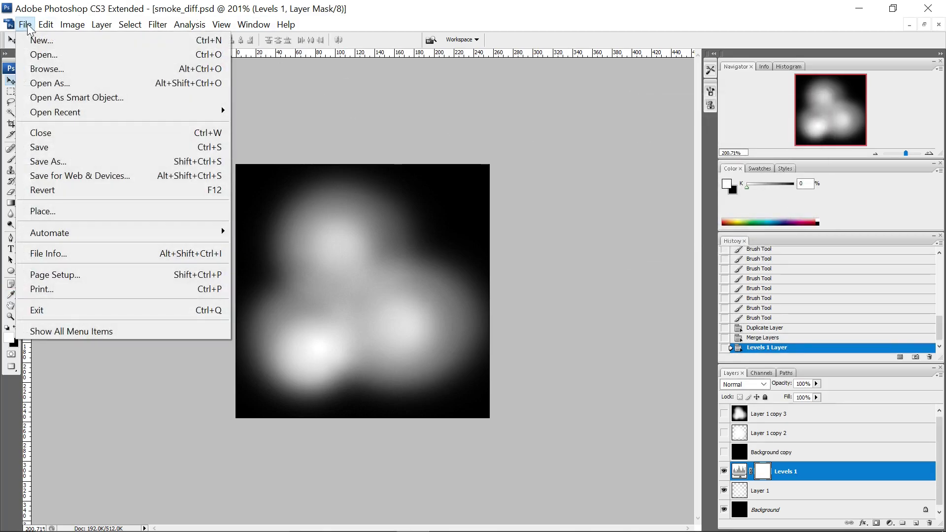
{"action": "left_click", "coordinate": [40, 147]}
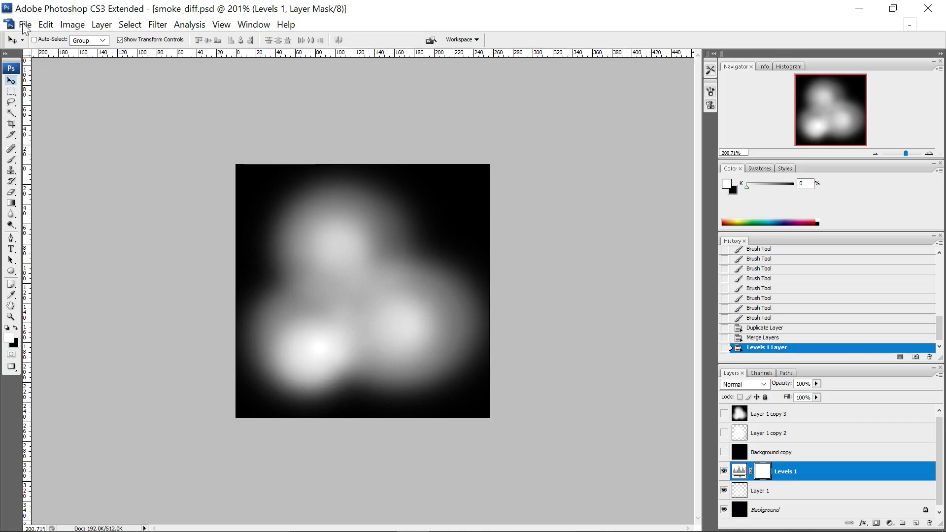
{"action": "left_click", "coordinate": [26, 24]}
{"action": "left_click", "coordinate": [55, 161]}
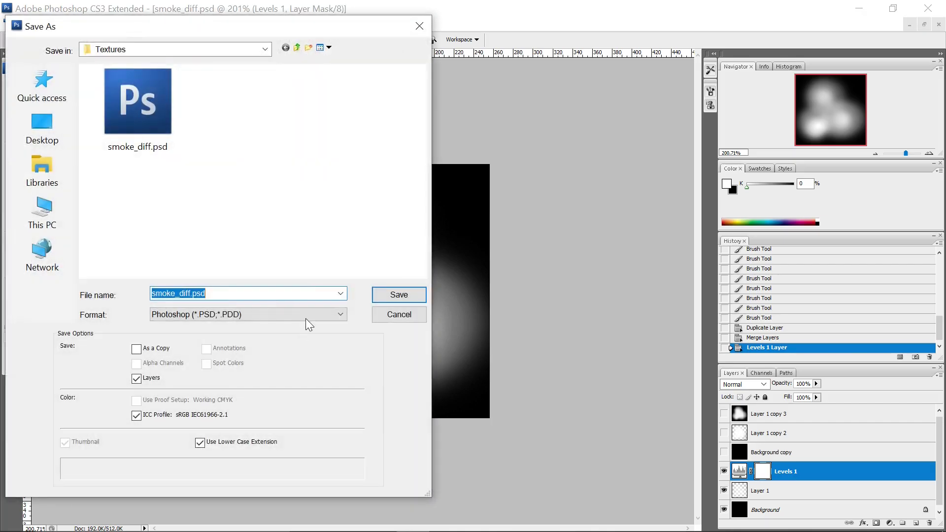
{"action": "left_click", "coordinate": [211, 315]}
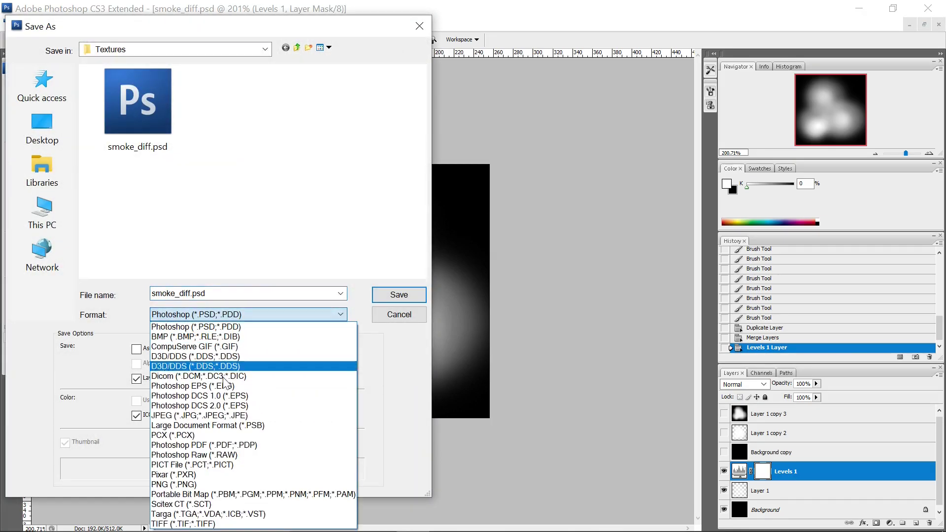
{"action": "left_click", "coordinate": [208, 515]}
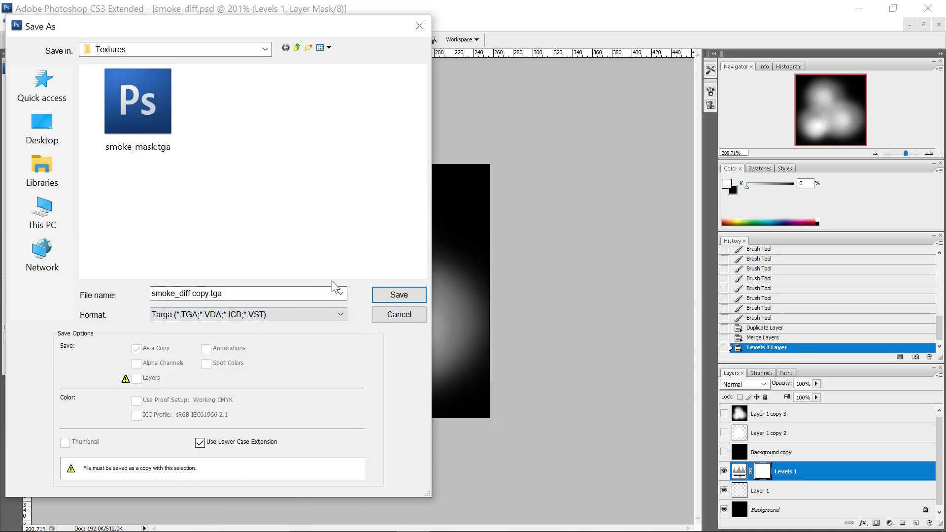
{"action": "left_click", "coordinate": [43, 131]}
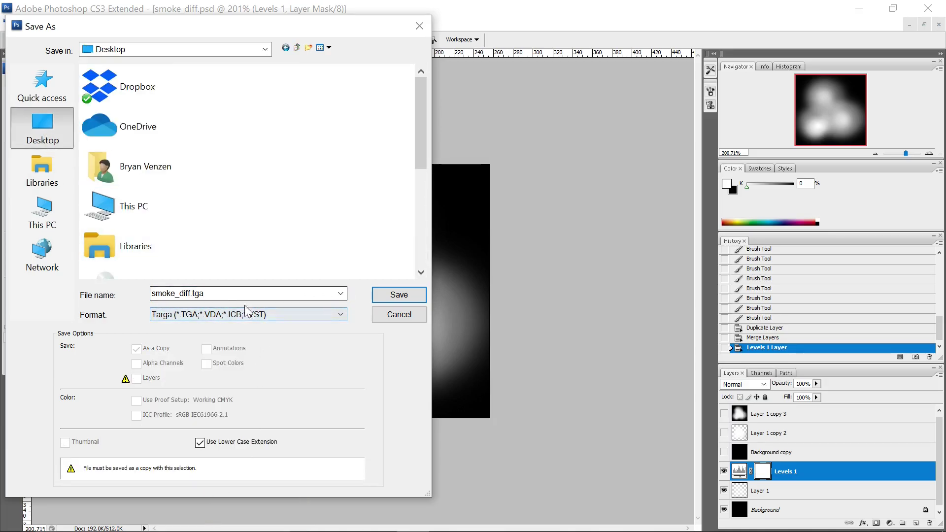
{"action": "left_click", "coordinate": [386, 296]}
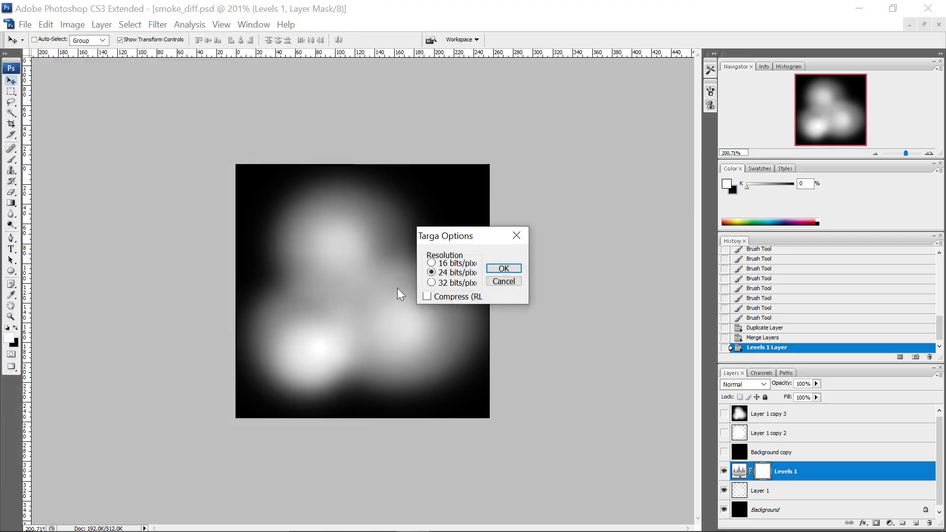
{"action": "key", "text": "Return"}
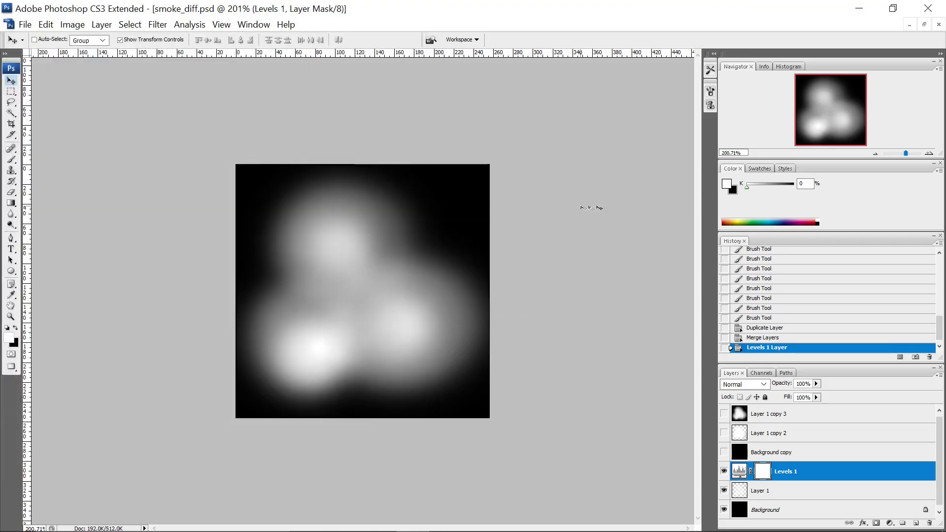
- Minimize Photoshop, launch xNormal (x64) and open its Height map to normal map tool
{"action": "left_click", "coordinate": [868, 8]}
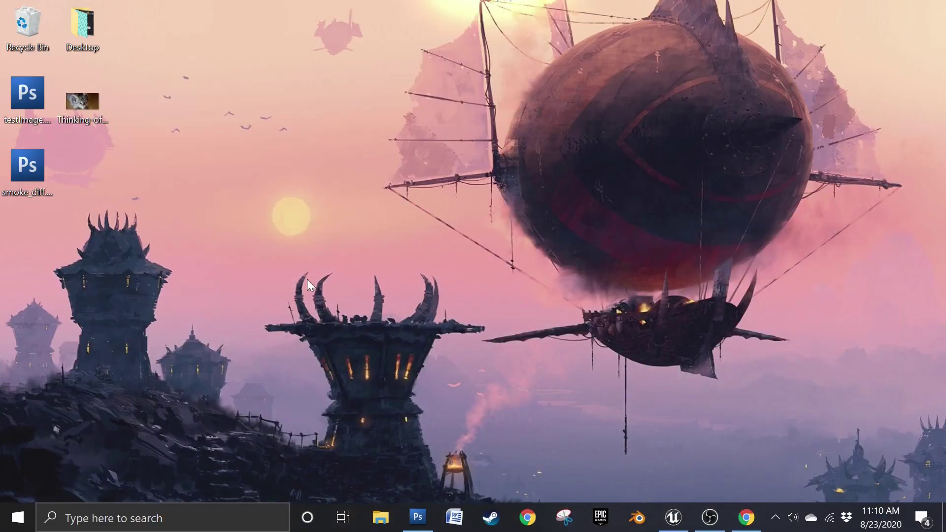
{"action": "left_click", "coordinate": [147, 519]}
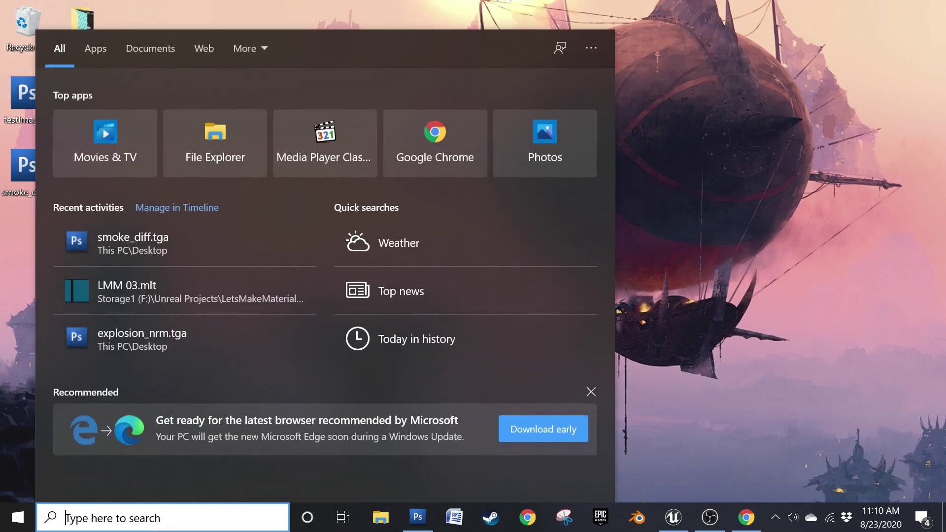
{"action": "type", "text": "xno"}
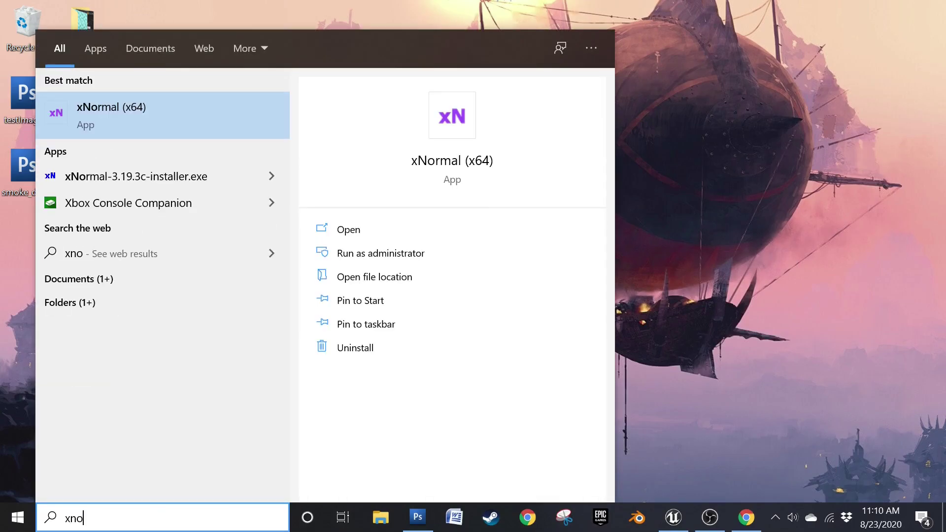
{"action": "left_click", "coordinate": [132, 110]}
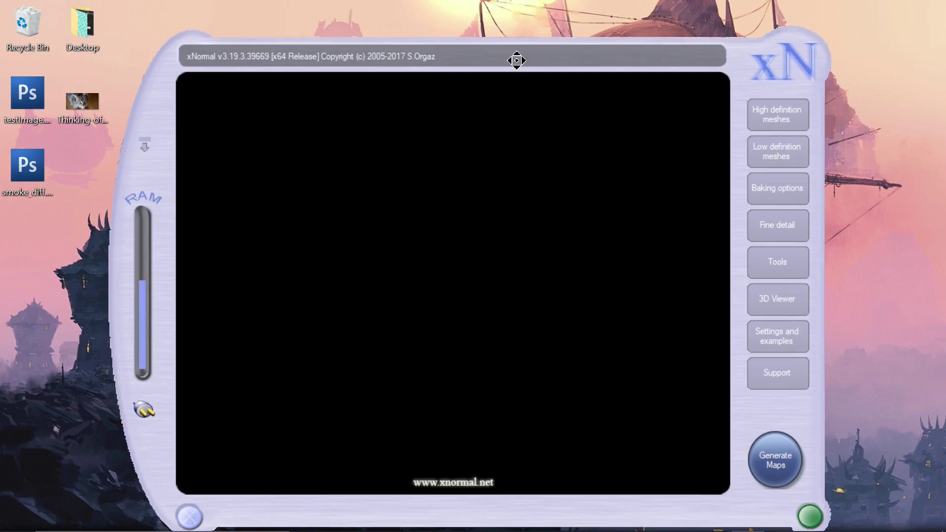
{"action": "left_click_drag", "start_coordinate": [516, 59], "coordinate": [524, 31]}
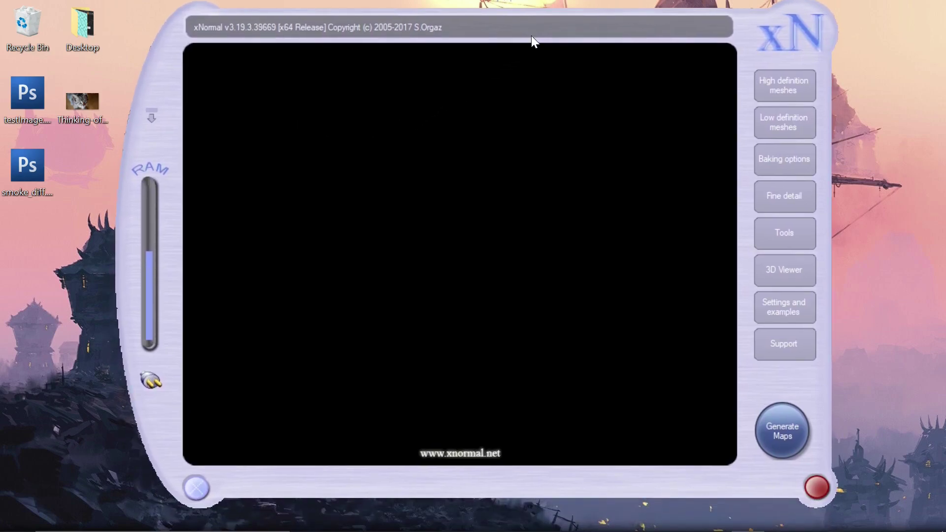
{"action": "left_click", "coordinate": [797, 241]}
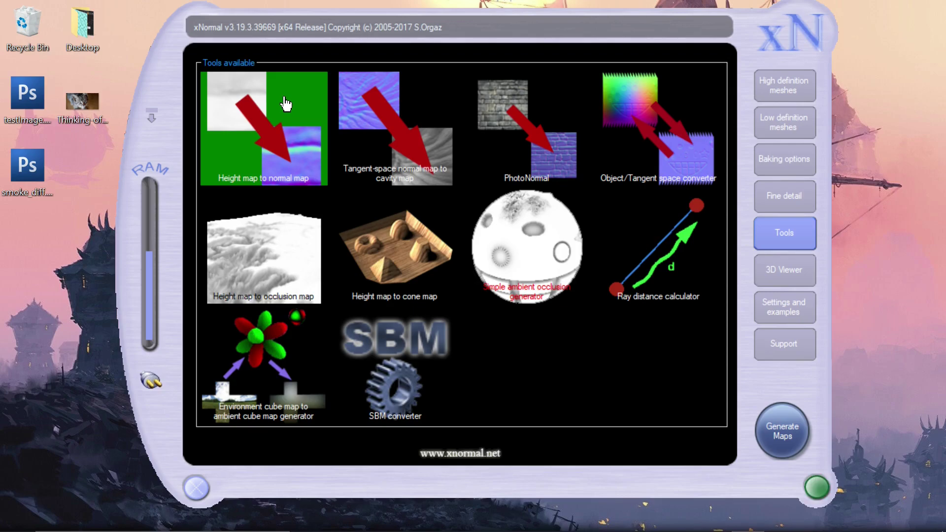
{"action": "left_click", "coordinate": [273, 115]}
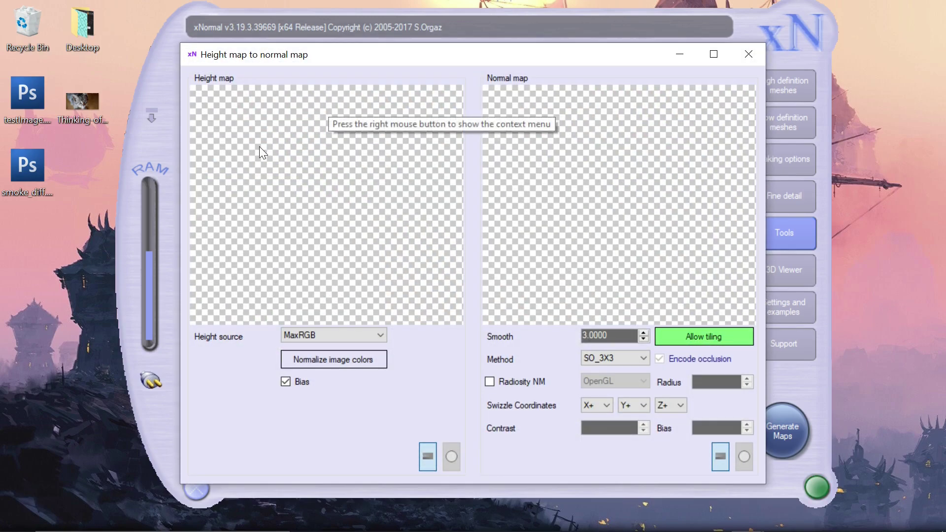
- Load smoke_diff.tga from the Desktop as the height map and generate a normal map from it
{"action": "right_click", "coordinate": [304, 124]}
{"action": "left_click", "coordinate": [378, 135]}
{"action": "left_click", "coordinate": [439, 179]}
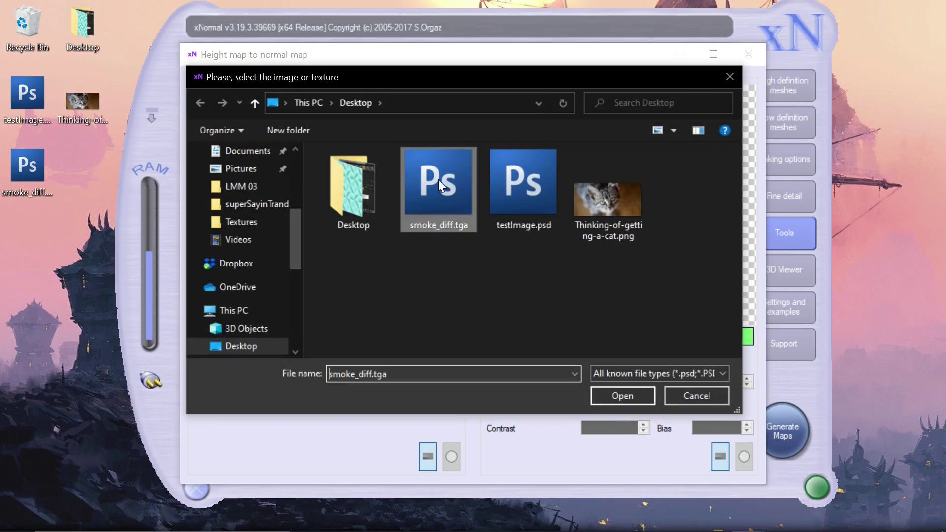
{"action": "left_click", "coordinate": [625, 395]}
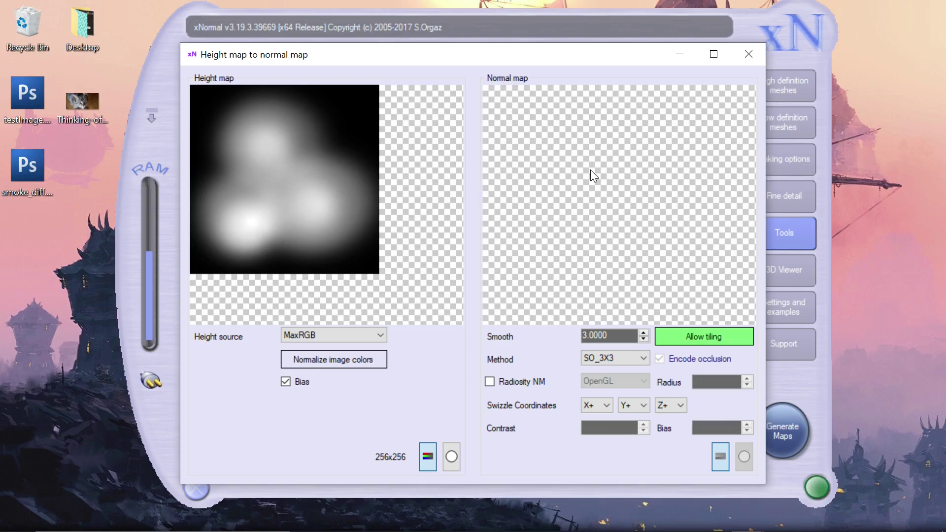
{"action": "right_click", "coordinate": [621, 138]}
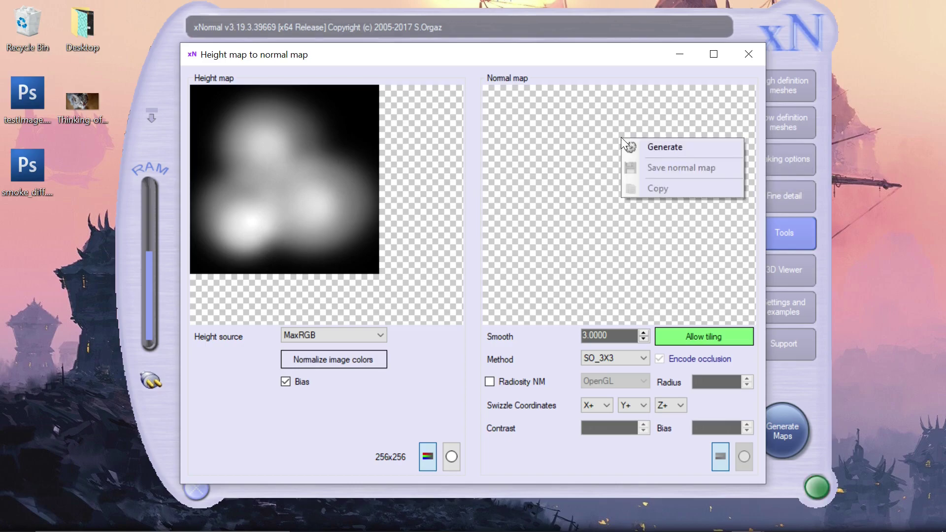
{"action": "left_click", "coordinate": [689, 147]}
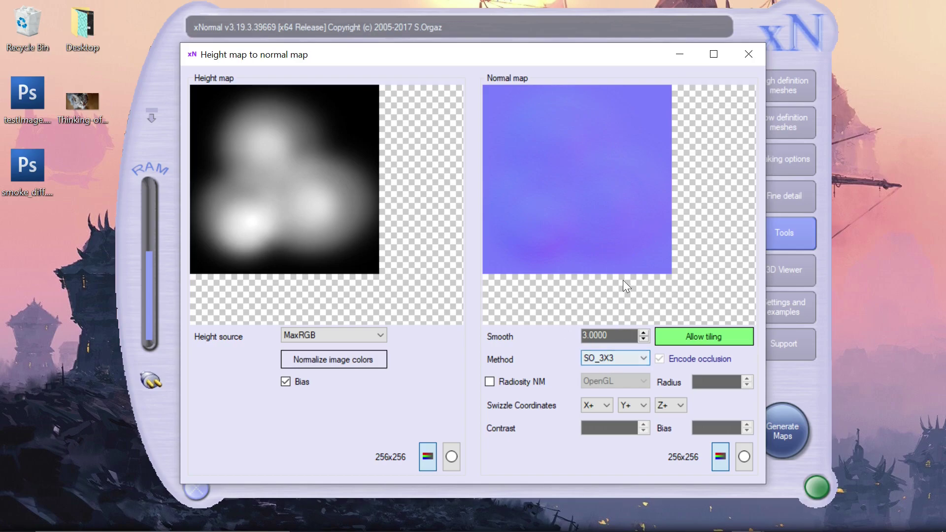
- Start saving the normal map as TGA and browse to Unreal Projects\LetsMakeMaterials\Content\Textures on Storage1 (F:)
{"action": "right_click", "coordinate": [668, 203]}
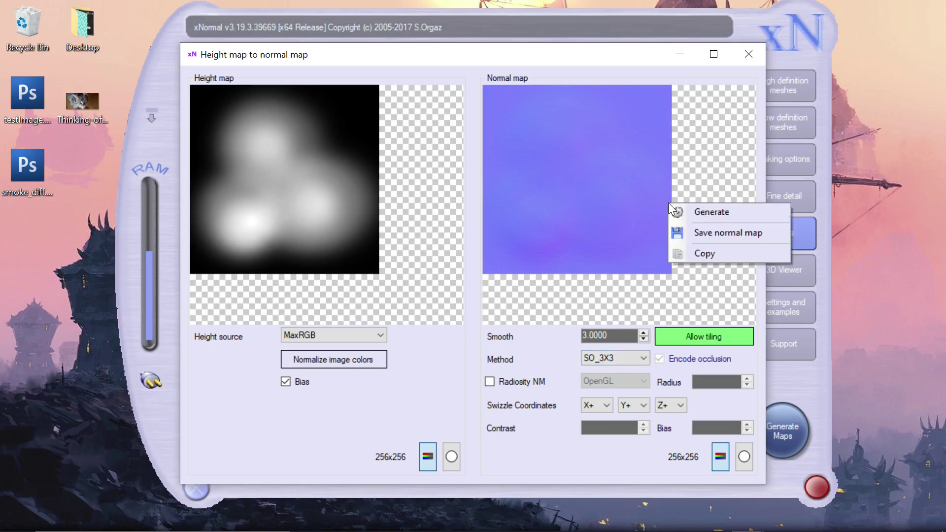
{"action": "left_click", "coordinate": [716, 233]}
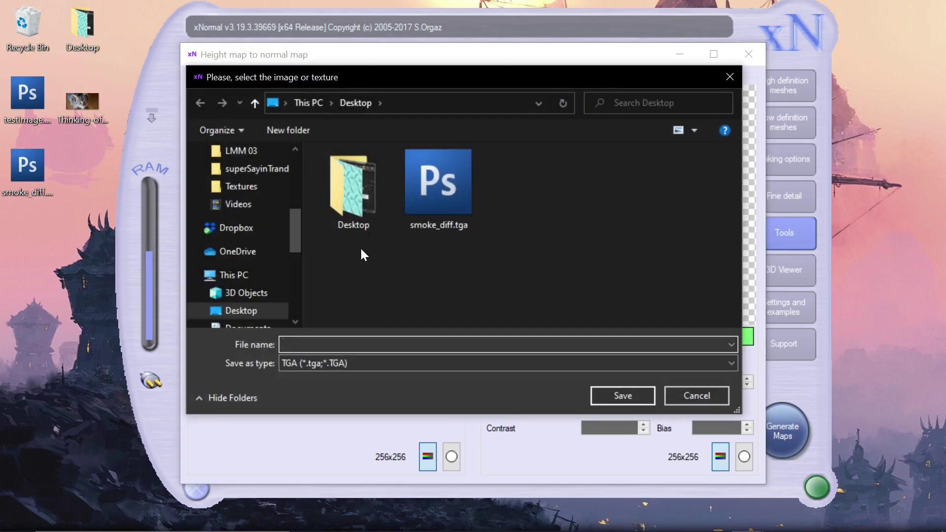
{"action": "left_click_drag", "start_coordinate": [298, 232], "coordinate": [303, 263]}
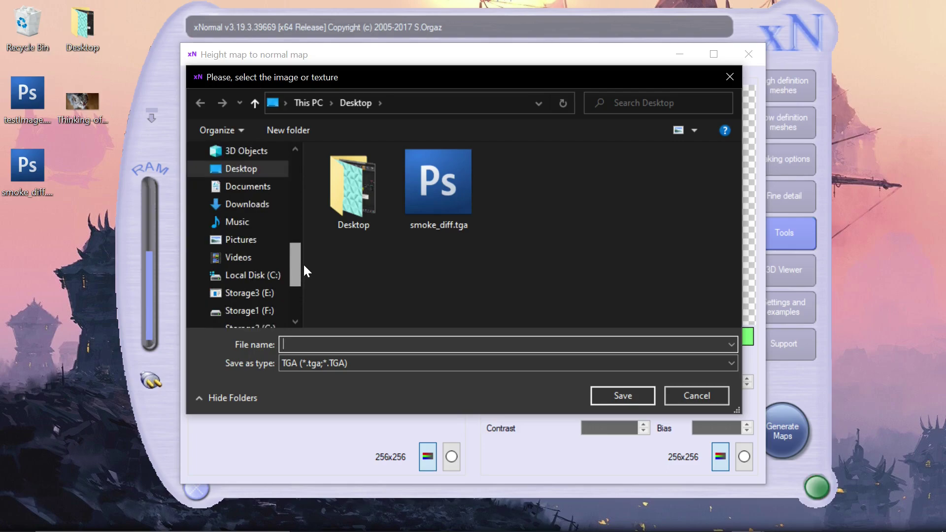
{"action": "left_click", "coordinate": [256, 310]}
{"action": "scroll", "coordinate": [422, 252], "scroll_direction": "down", "scroll_amount": 6}
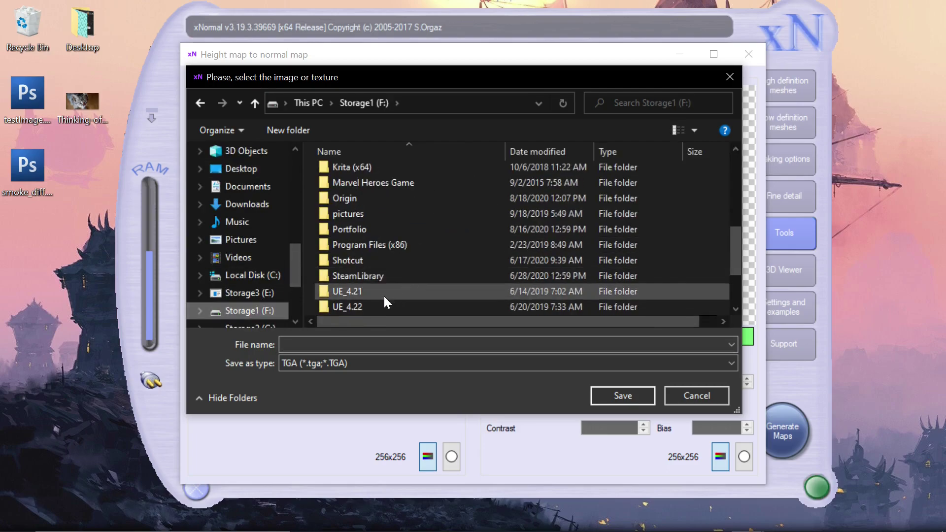
{"action": "scroll", "coordinate": [367, 269], "scroll_direction": "down", "scroll_amount": 2}
{"action": "double_click", "coordinate": [371, 265]}
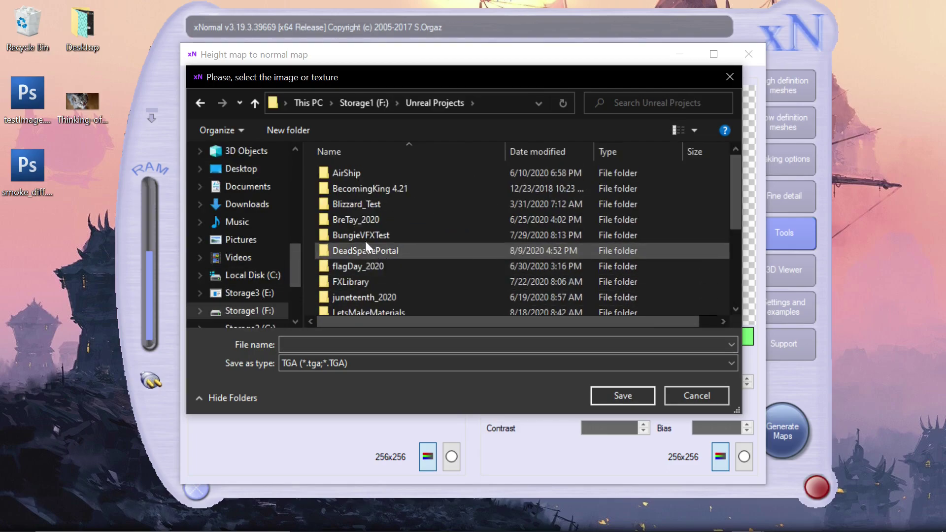
{"action": "scroll", "coordinate": [376, 274], "scroll_direction": "down", "scroll_amount": 2}
{"action": "double_click", "coordinate": [372, 228]}
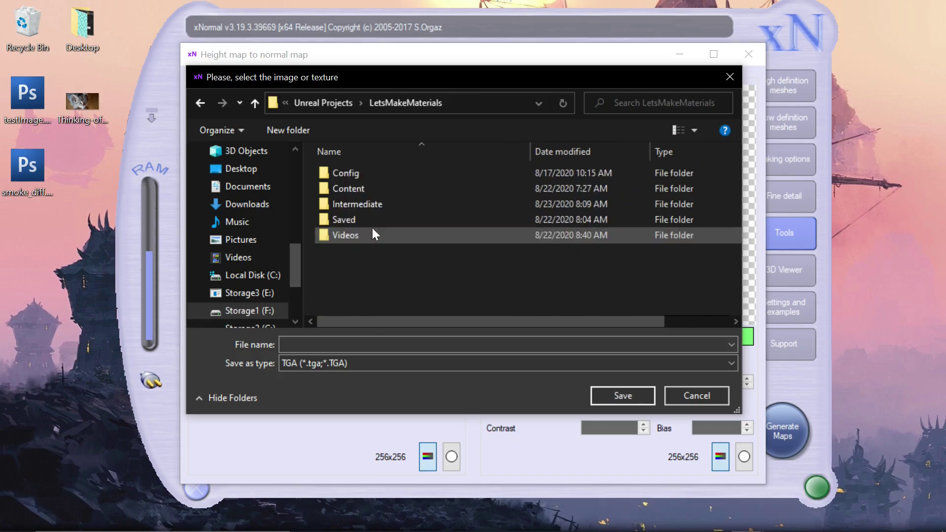
{"action": "double_click", "coordinate": [360, 193]}
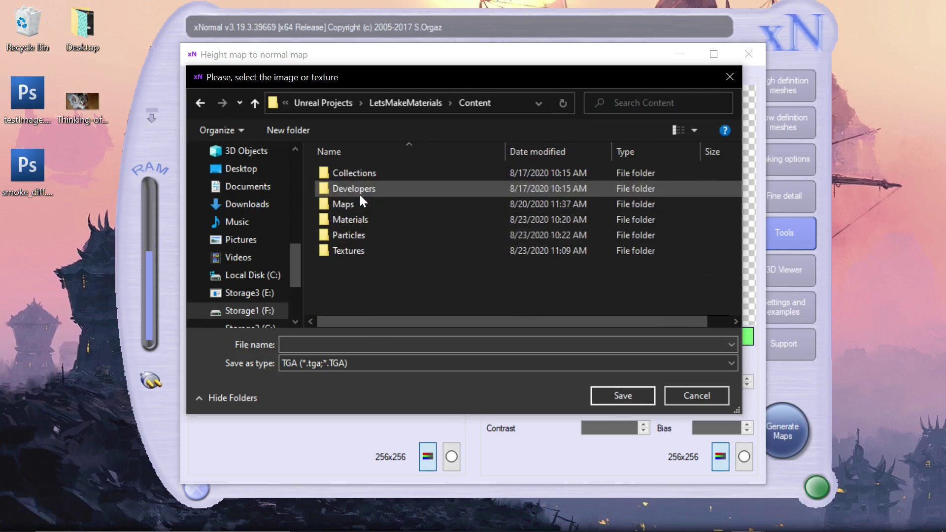
{"action": "double_click", "coordinate": [373, 263]}
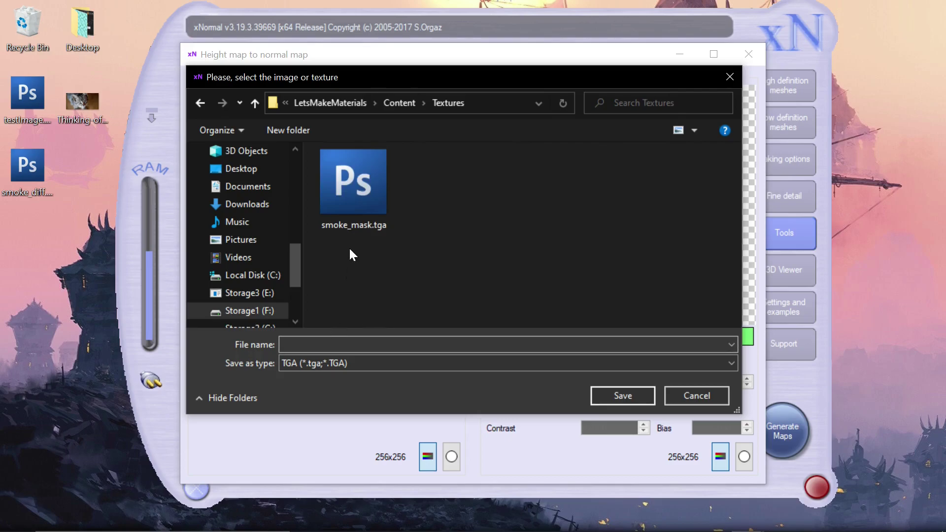
- Name the normal map smoke_nrm.tga, based on the smoke_mask.tga name, and save it as a new file
{"action": "left_click", "coordinate": [348, 227]}
{"action": "left_click", "coordinate": [321, 344]}
{"action": "left_click", "coordinate": [333, 344]}
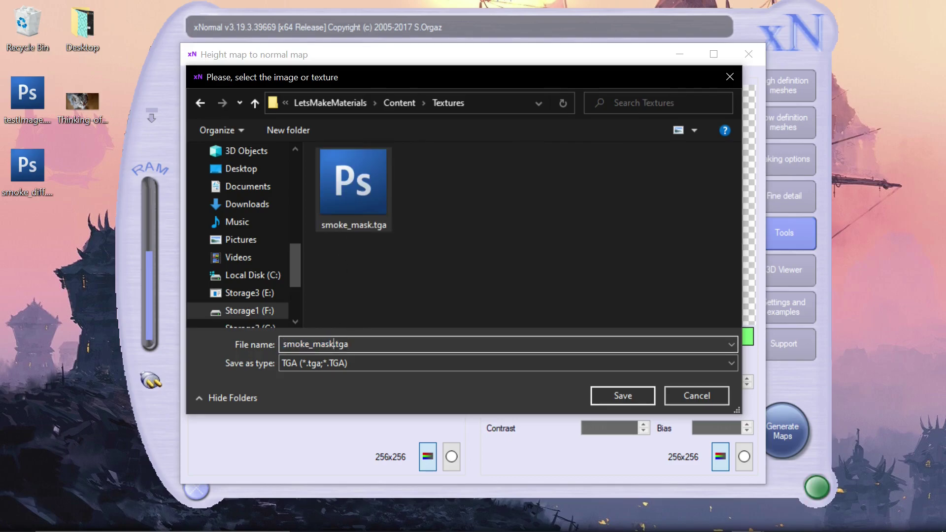
{"action": "key", "text": "BackSpace"}
{"action": "key", "text": "BackSpace"}
{"action": "key", "text": "BackSpace"}
{"action": "key", "text": "BackSpace"}
{"action": "key", "text": "BackSpace"}
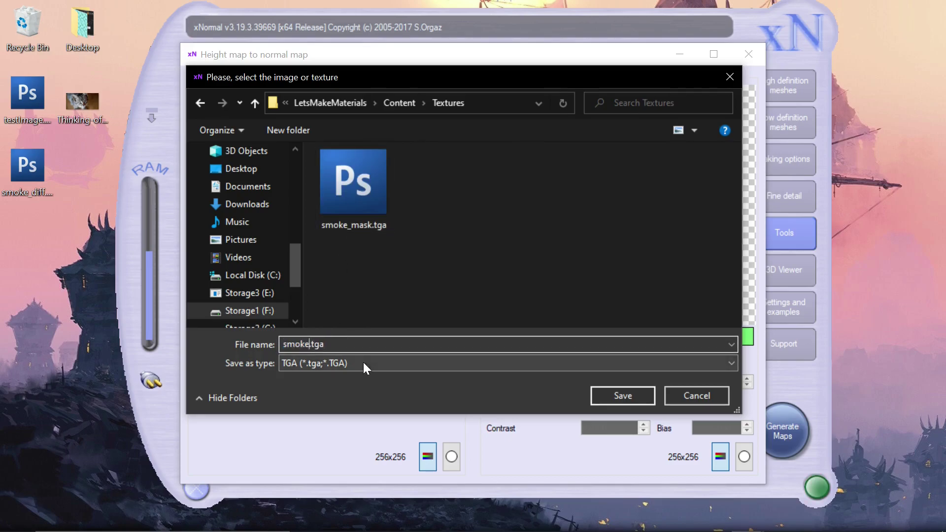
{"action": "type", "text": "_nrm"}
{"action": "left_click", "coordinate": [631, 396]}
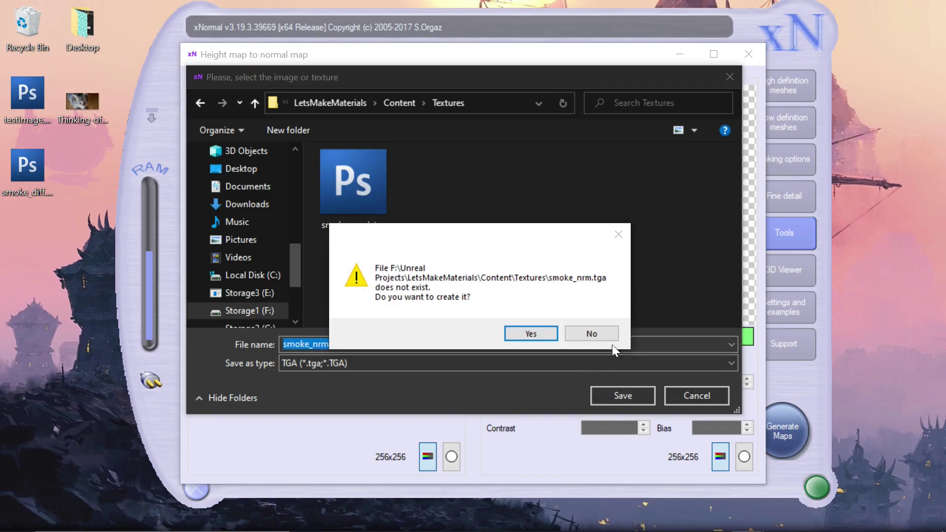
{"action": "left_click", "coordinate": [533, 333]}
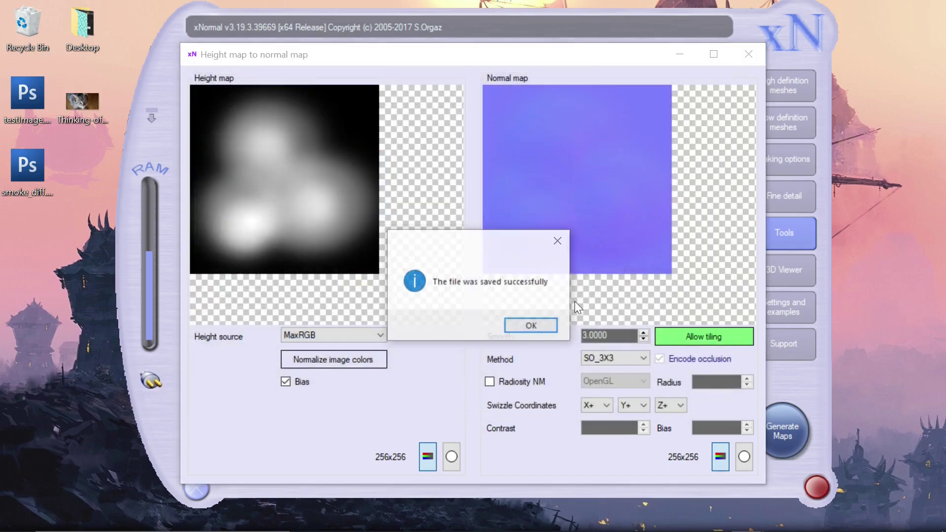
{"action": "left_click", "coordinate": [533, 328]}
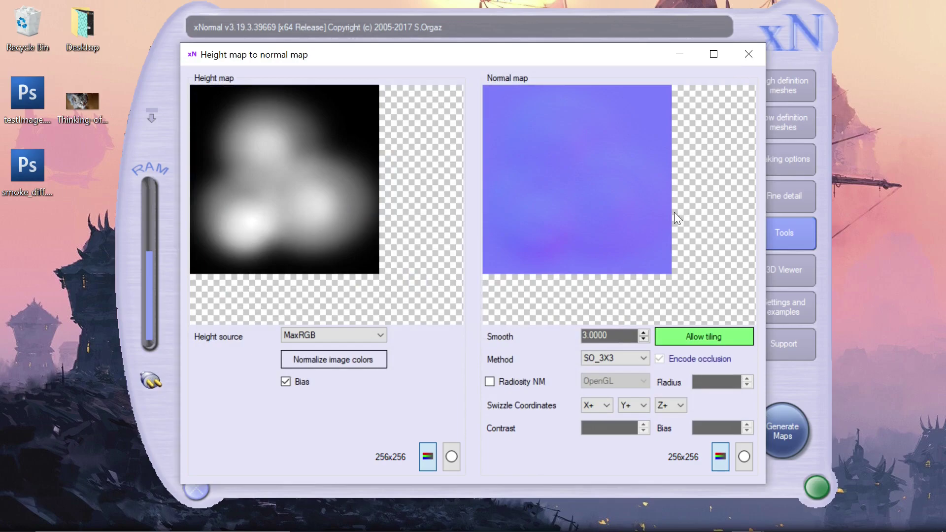
- Close the Height map to normal map tool, exit xNormal and switch to Unreal Engine
{"action": "left_click", "coordinate": [746, 54]}
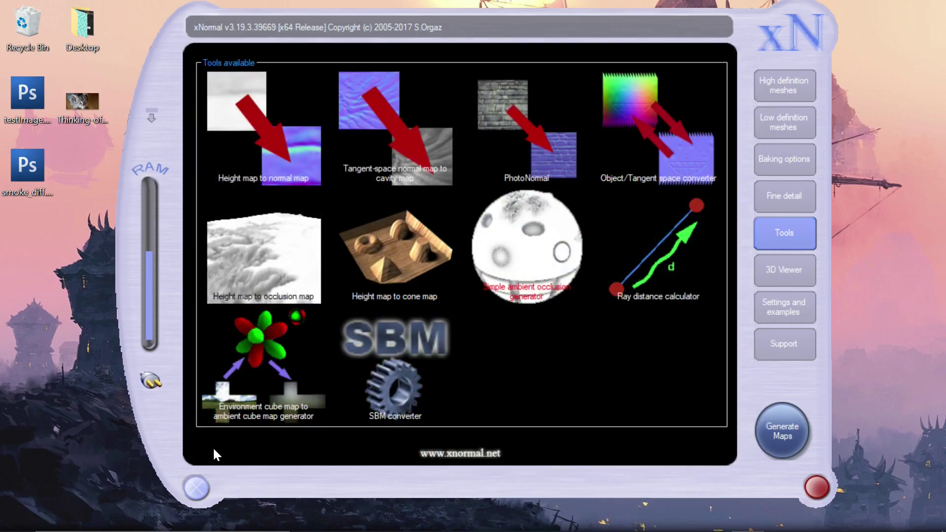
{"action": "left_click", "coordinate": [197, 488]}
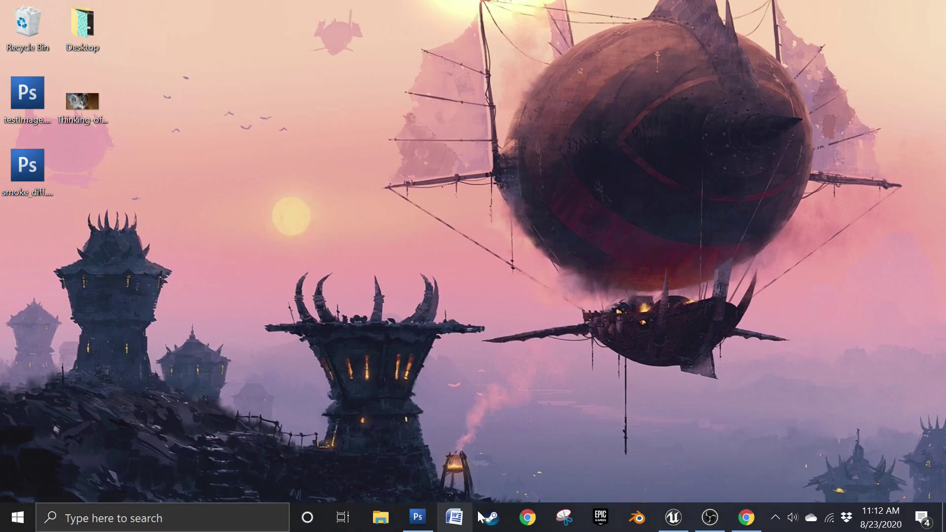
{"action": "left_click", "coordinate": [673, 518]}
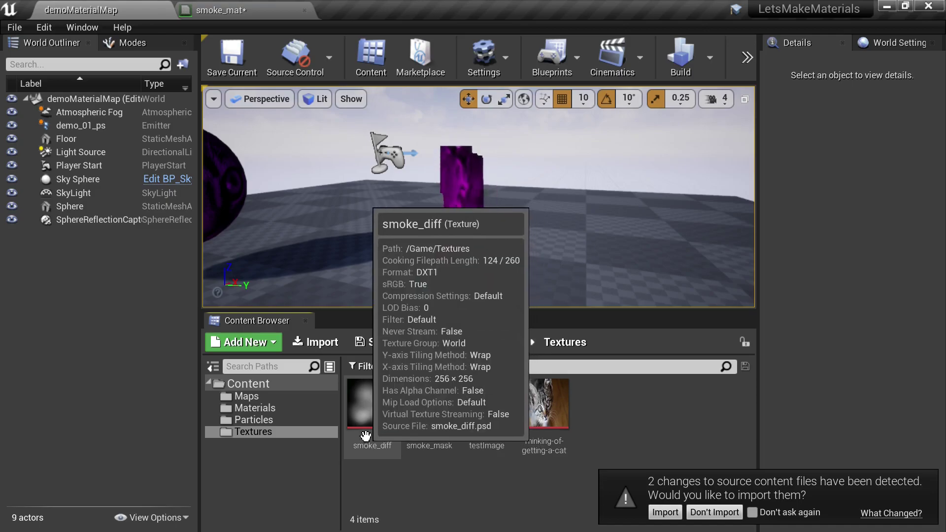
- Import the changed source files to bring the smoke_nrm normal map into the Textures folder, and check its texture details
{"action": "left_click", "coordinate": [666, 513]}
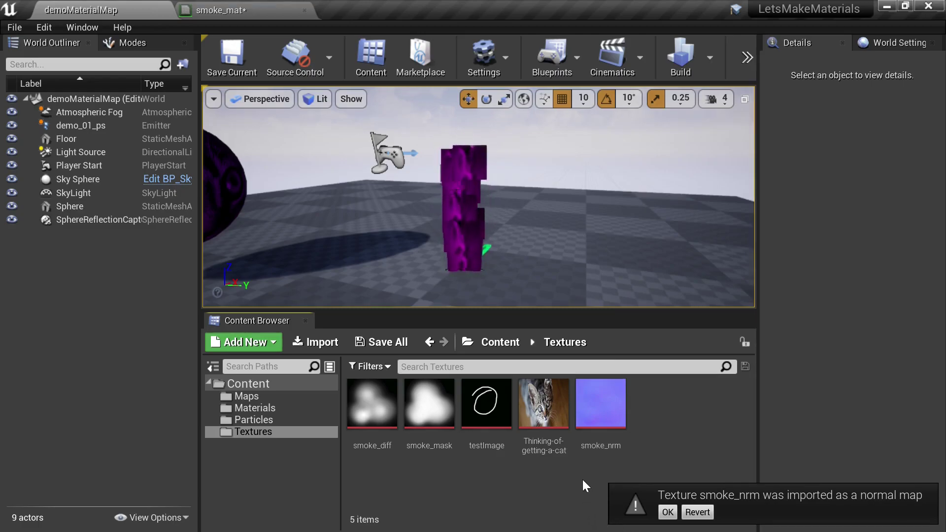
{"action": "mouse_move", "coordinate": [608, 458]}
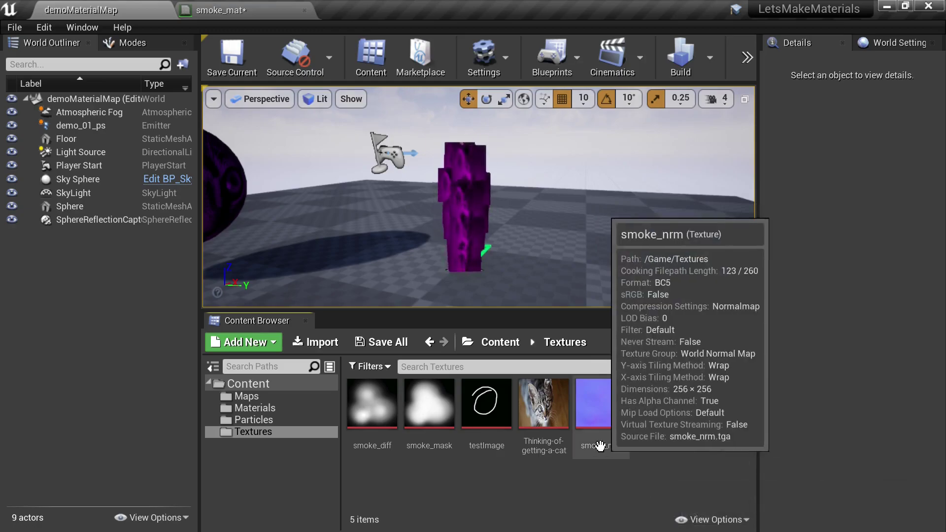
{"action": "mouse_move", "coordinate": [629, 387]}
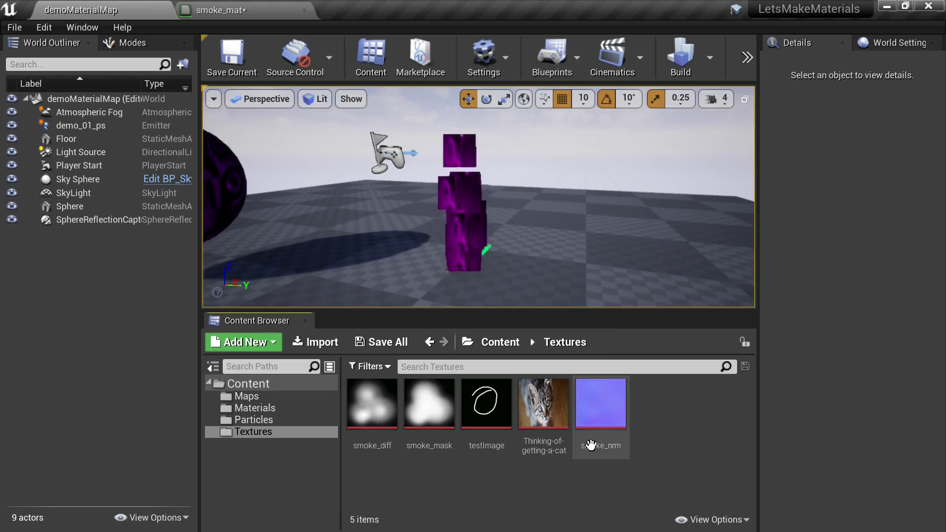
{"action": "mouse_move", "coordinate": [613, 413]}
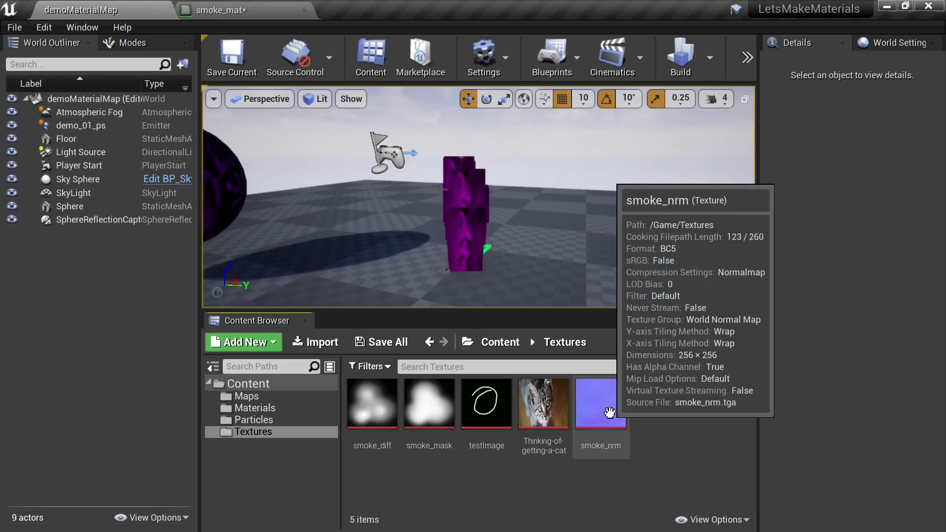
- Open the smoke_nrm texture, enable Flip Green Channel and save the asset
{"action": "double_click", "coordinate": [609, 413]}
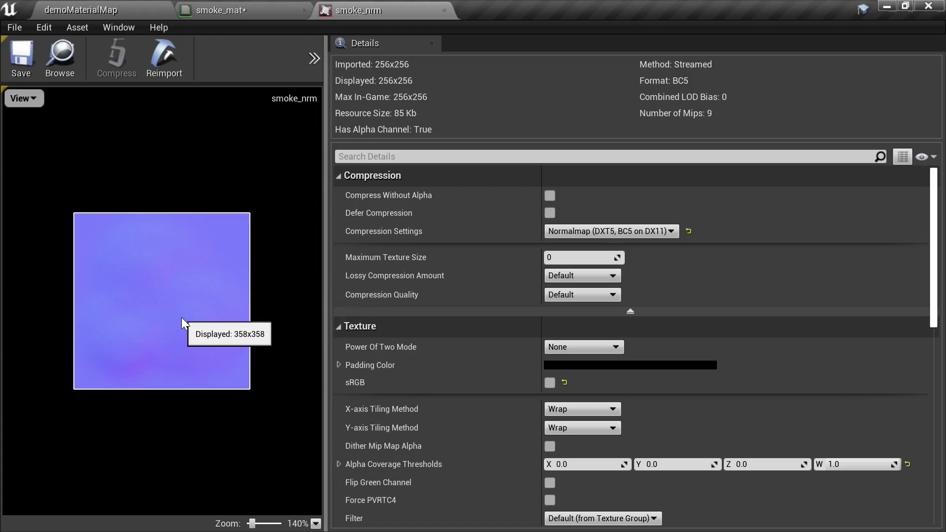
{"action": "left_click_drag", "start_coordinate": [938, 269], "coordinate": [944, 337]}
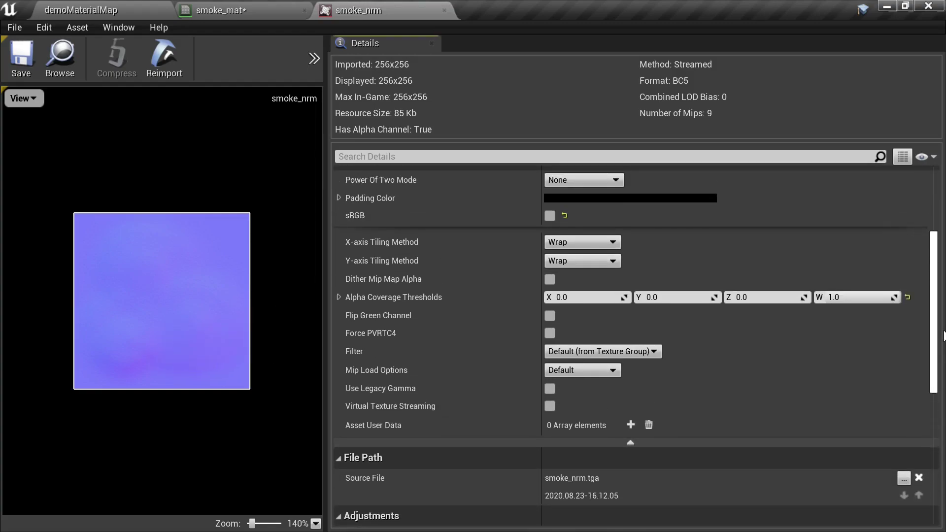
{"action": "left_click", "coordinate": [551, 321]}
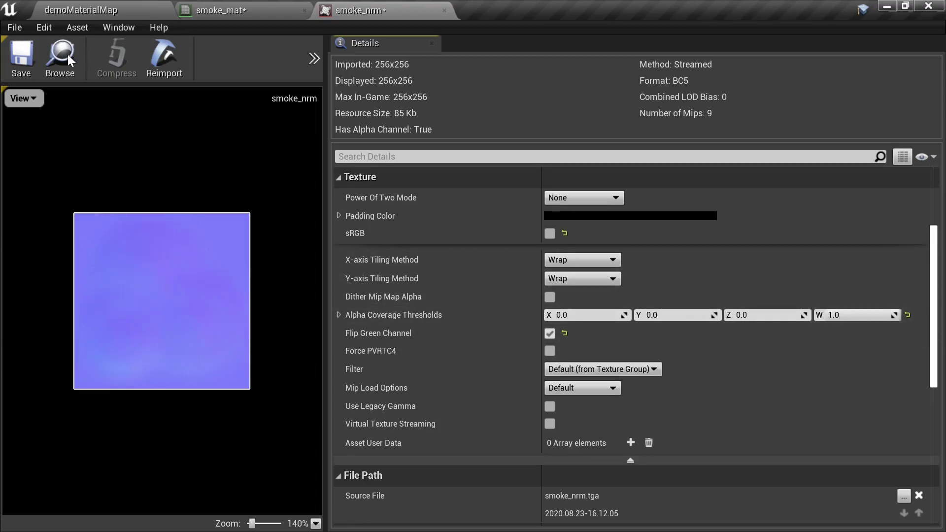
{"action": "left_click", "coordinate": [17, 58]}
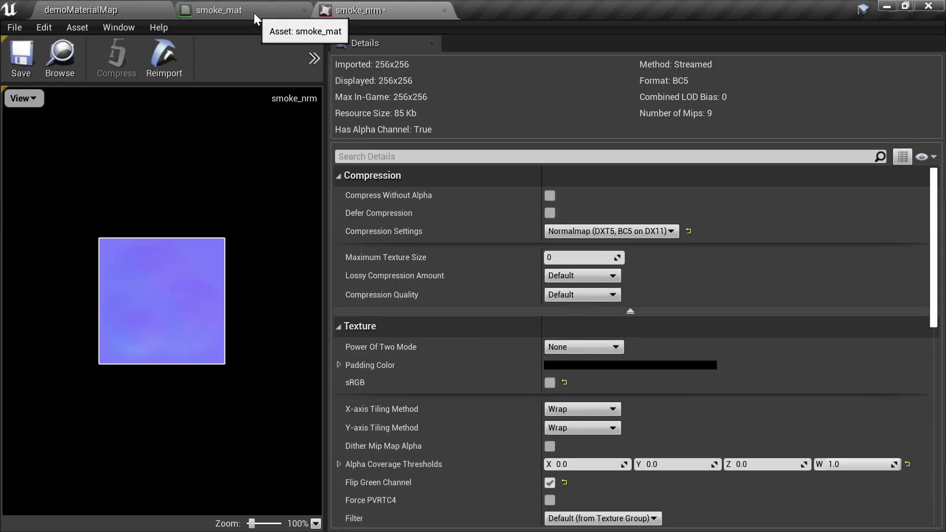
- Return to the smoke_mat material and set its Blend Mode to Translucent
{"action": "left_click", "coordinate": [256, 10]}
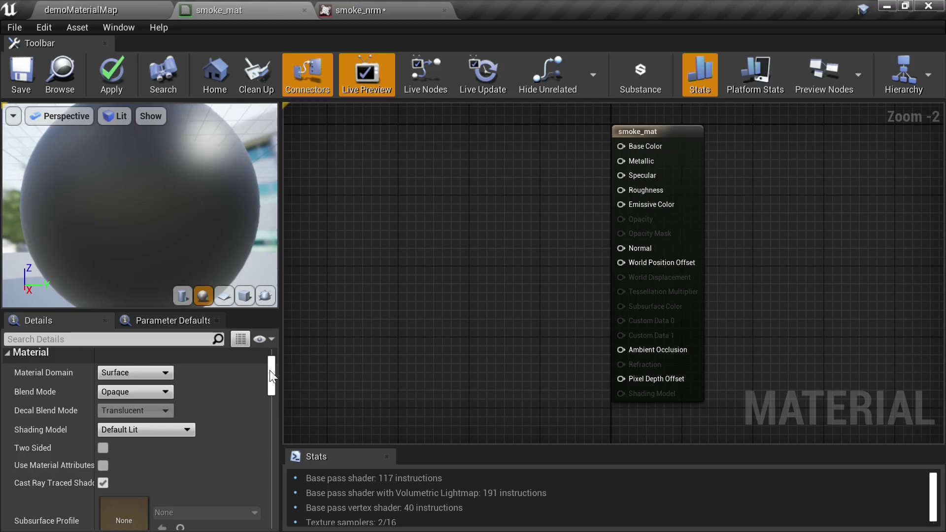
{"action": "left_click", "coordinate": [164, 394]}
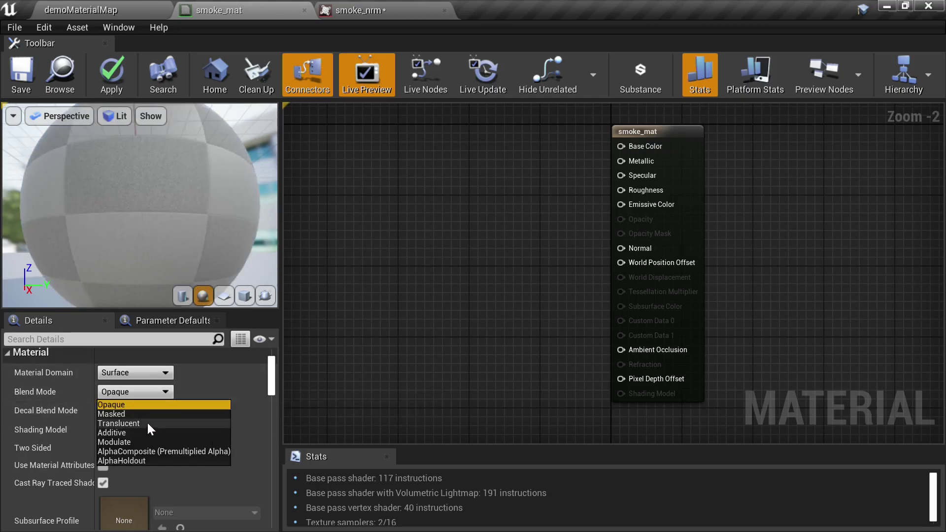
{"action": "left_click", "coordinate": [177, 423]}
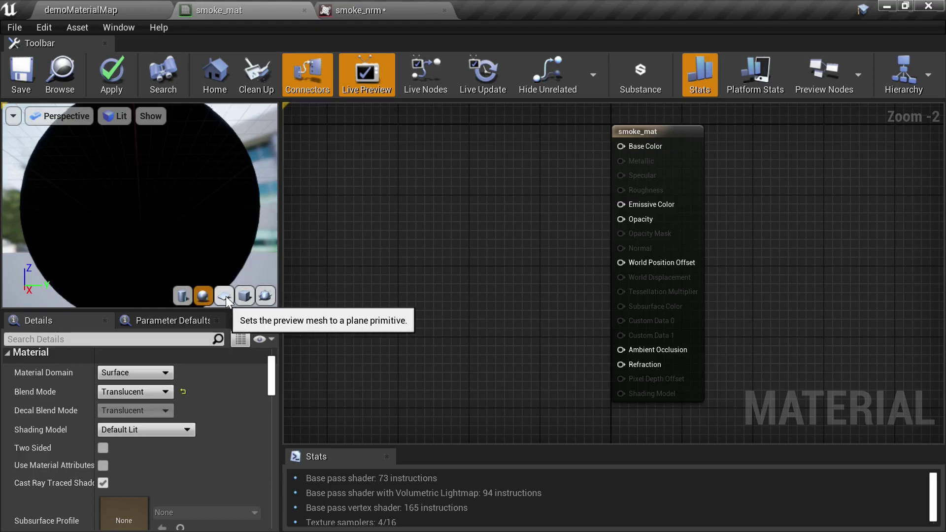
- Change the material preview mesh to a plane and frame it facing the camera
{"action": "scroll", "coordinate": [135, 201], "scroll_direction": "down", "scroll_amount": 5}
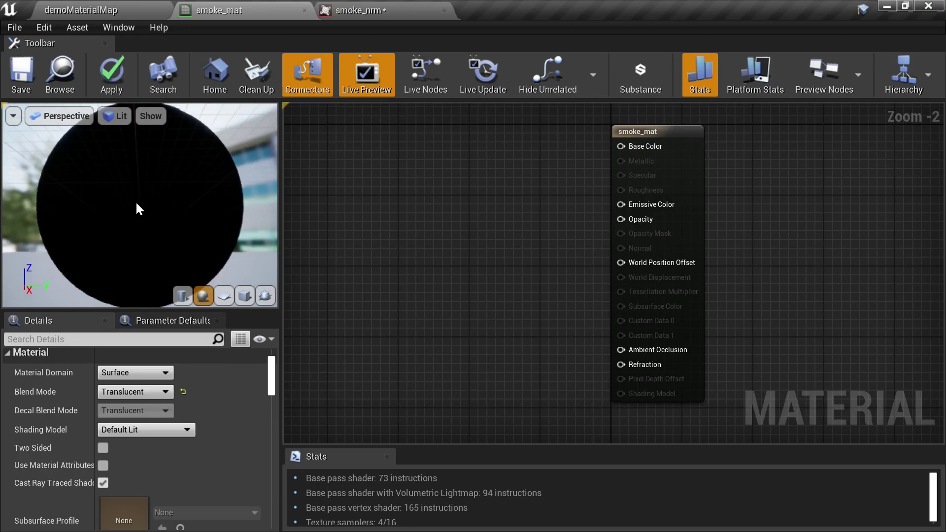
{"action": "left_click_drag", "start_coordinate": [135, 201], "coordinate": [212, 274]}
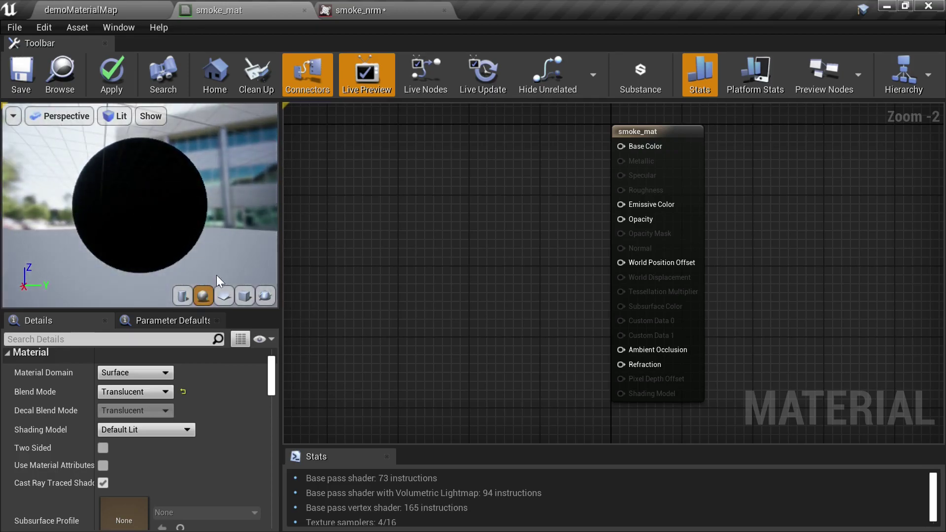
{"action": "left_click", "coordinate": [225, 297]}
{"action": "left_click_drag", "start_coordinate": [101, 229], "coordinate": [171, 227]}
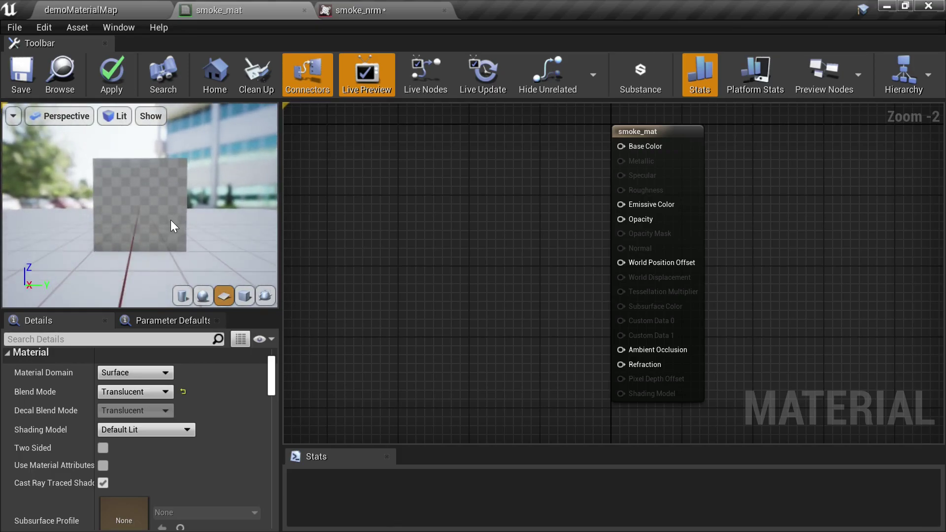
{"action": "scroll", "coordinate": [171, 221], "scroll_direction": "up", "scroll_amount": 2}
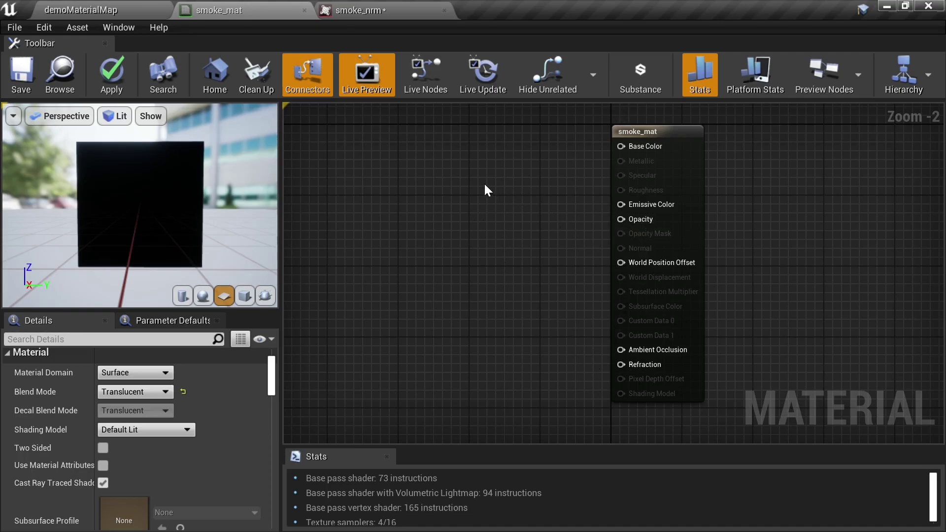
- Add a Texture Sample node using smoke_mask, connect its R output to Opacity, and check the preview from an angle
{"action": "left_click", "coordinate": [469, 215]}
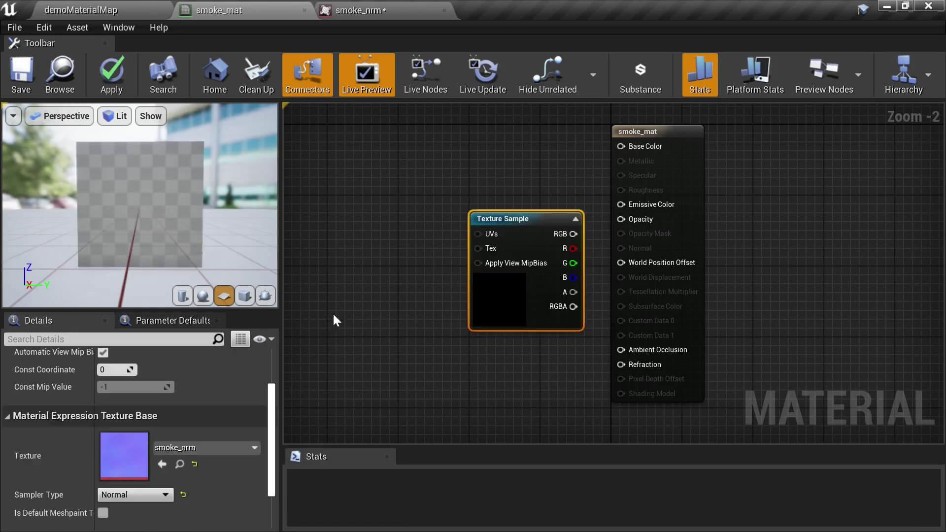
{"action": "left_click_drag", "start_coordinate": [522, 296], "coordinate": [504, 288]}
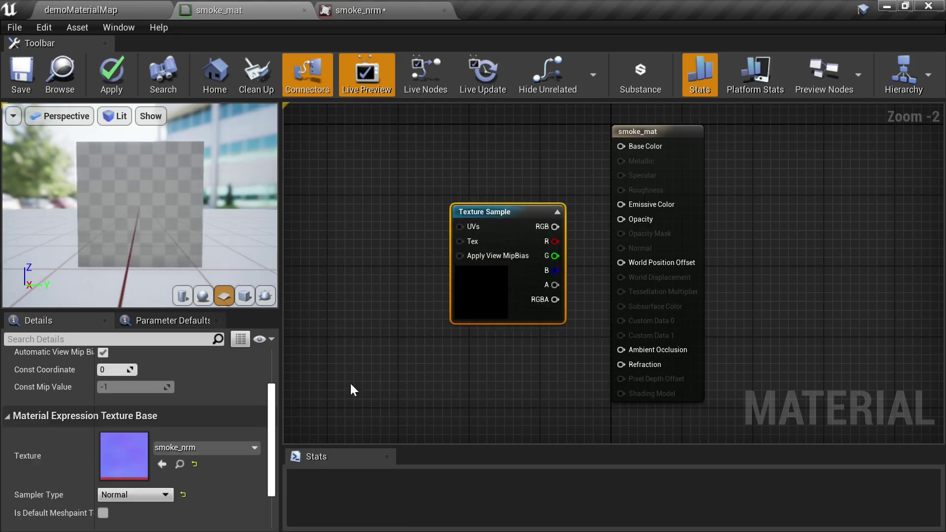
{"action": "left_click", "coordinate": [233, 445]}
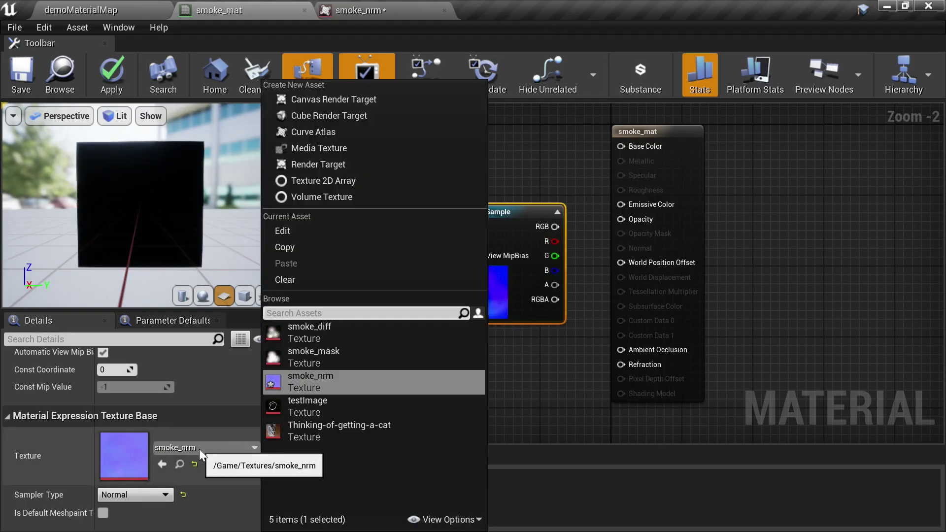
{"action": "left_click", "coordinate": [364, 359]}
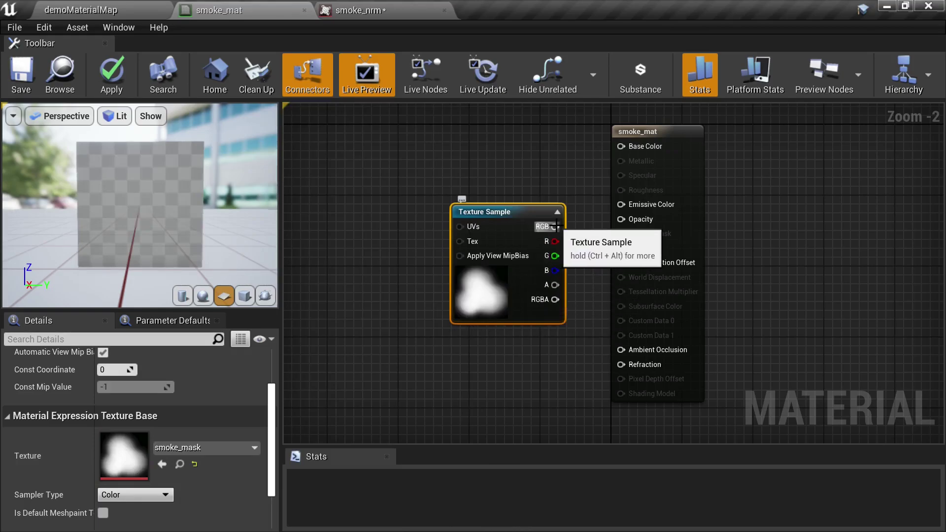
{"action": "left_click_drag", "start_coordinate": [531, 213], "coordinate": [513, 230]}
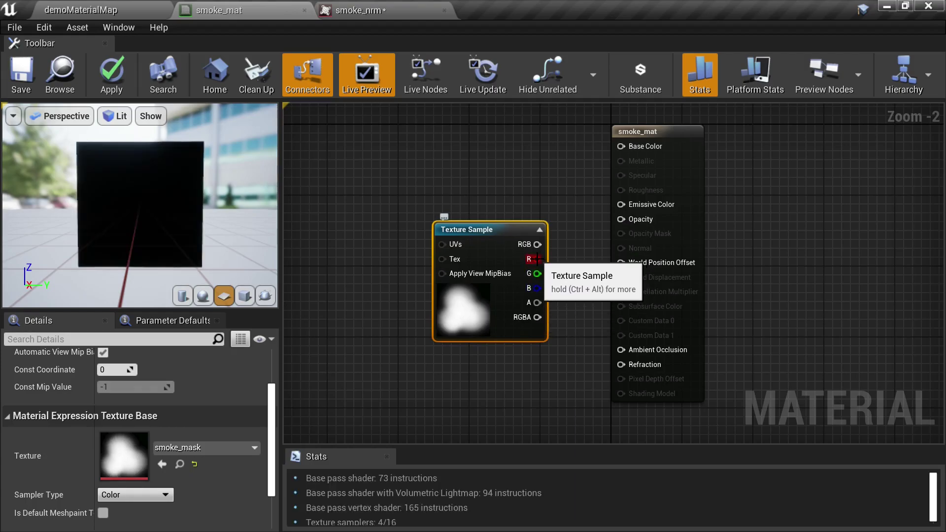
{"action": "left_click_drag", "start_coordinate": [536, 259], "coordinate": [625, 219]}
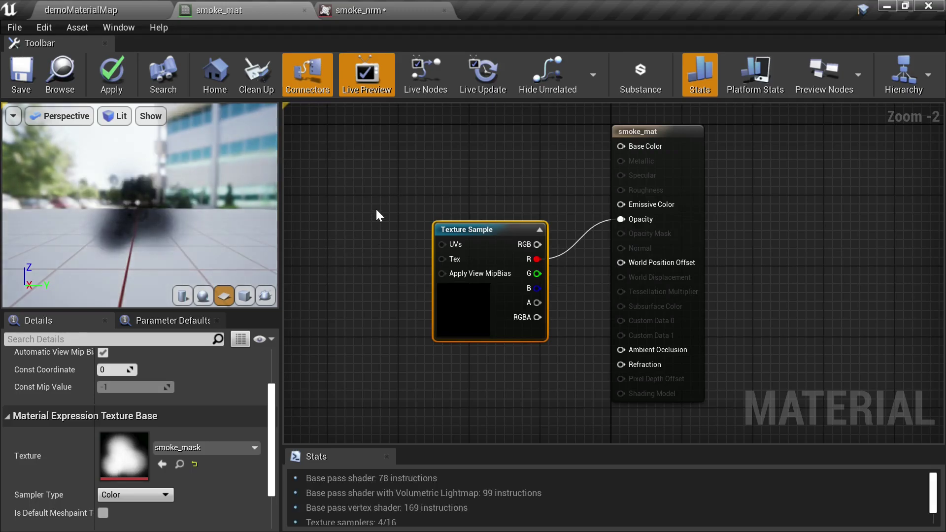
{"action": "left_click_drag", "start_coordinate": [168, 220], "coordinate": [137, 194]}
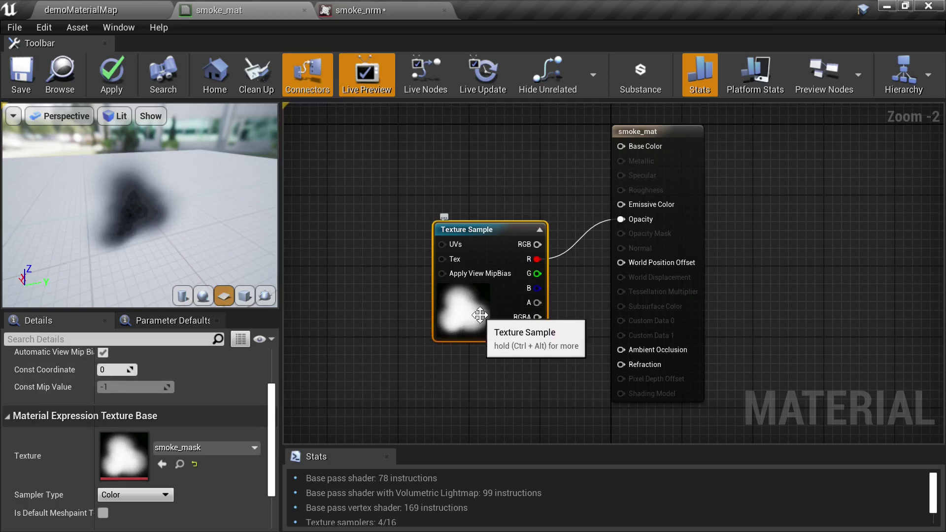
- Move the smoke_mask node down and add a Texture Sample node with smoke_nrm directly above it
{"action": "mouse_move", "coordinate": [481, 315]}
{"action": "left_mouse_down"}
{"action": "mouse_move", "coordinate": [463, 307]}
{"action": "mouse_move", "coordinate": [477, 299]}
{"action": "left_mouse_up"}
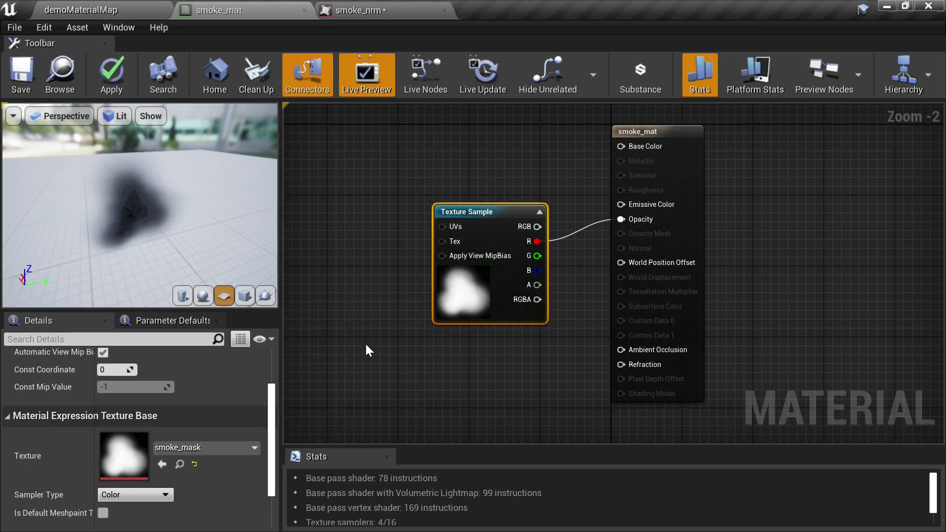
{"action": "left_click_drag", "start_coordinate": [446, 282], "coordinate": [454, 340]}
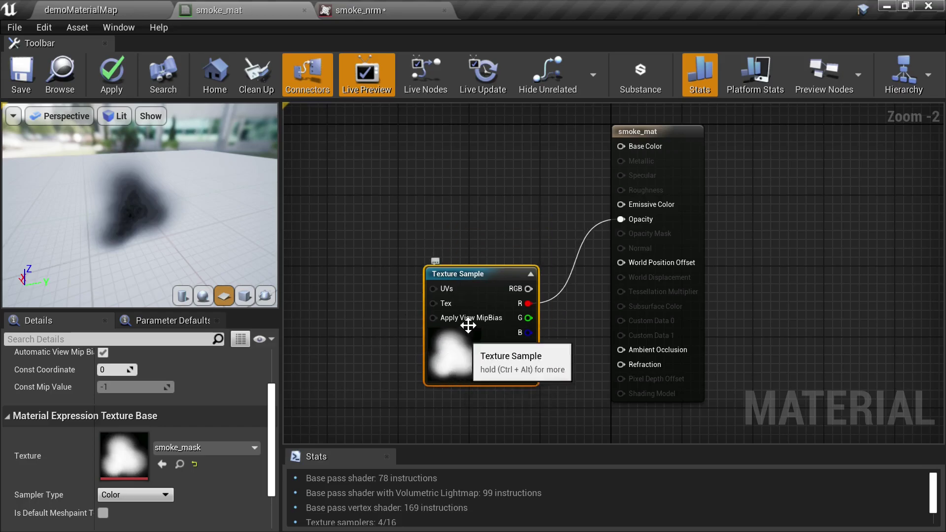
{"action": "left_click", "coordinate": [468, 190]}
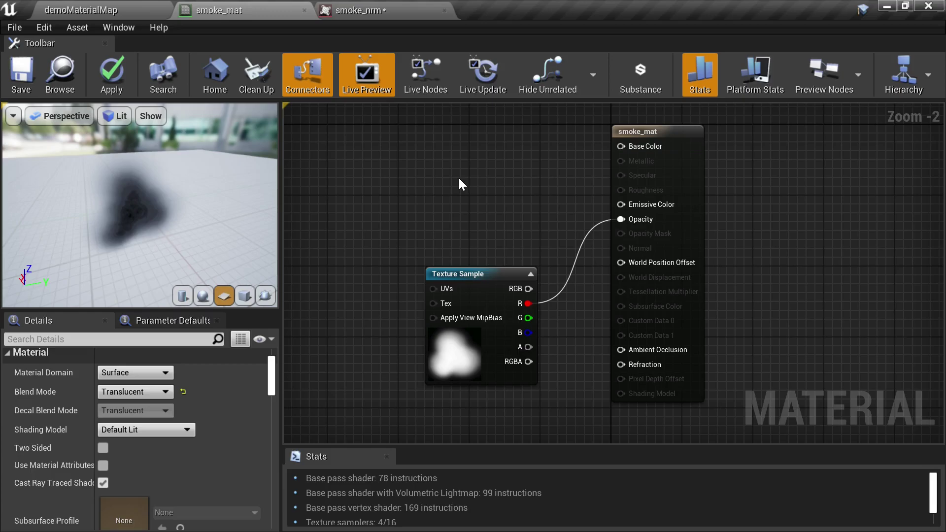
{"action": "left_click", "coordinate": [465, 153]}
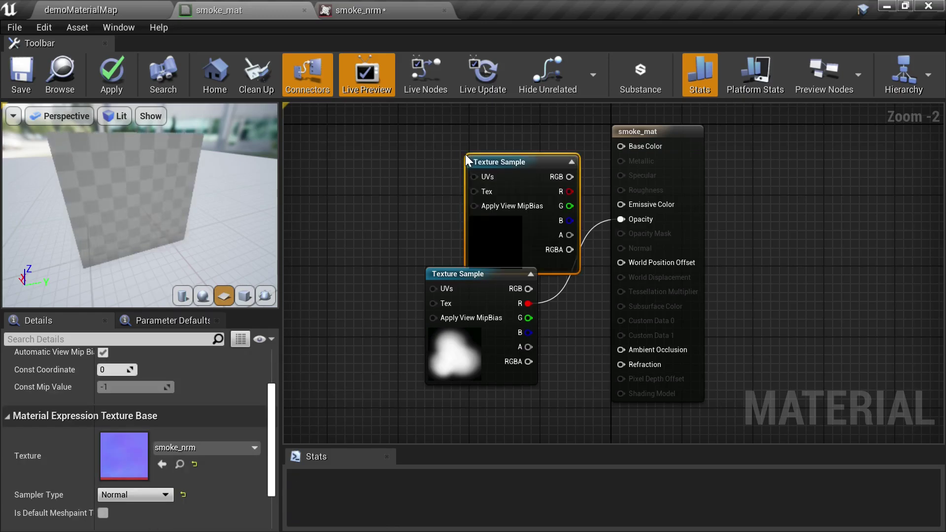
{"action": "left_click_drag", "start_coordinate": [519, 239], "coordinate": [486, 217]}
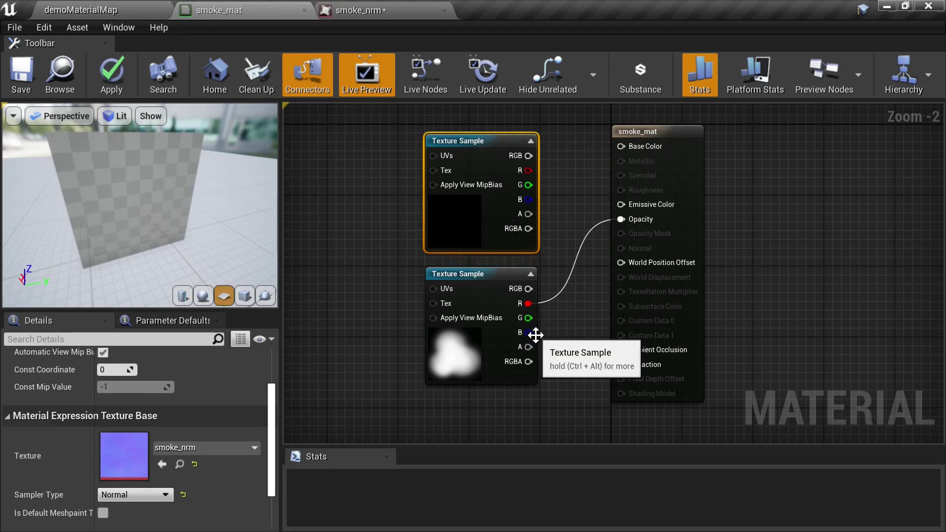
- Switch the material's Blend Mode to Opaque to compare the available inputs, and restore it to Translucent
{"action": "left_click", "coordinate": [746, 232]}
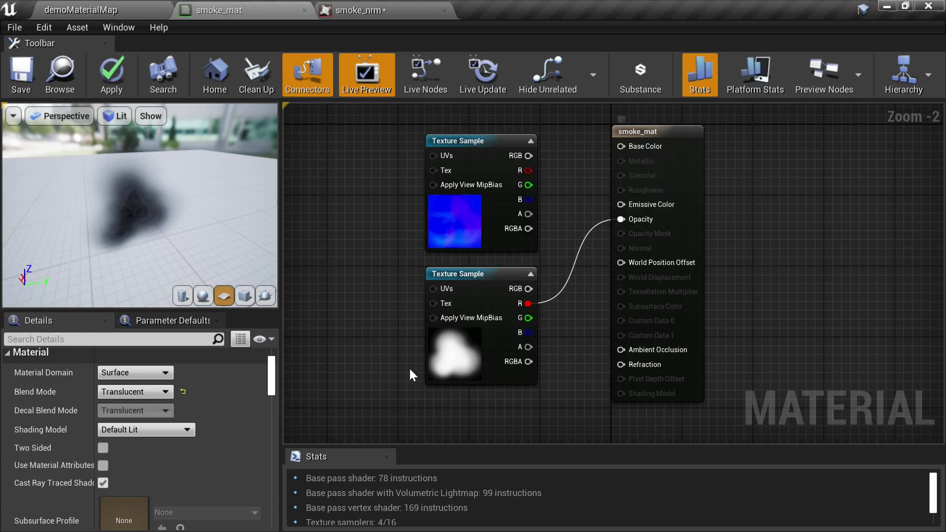
{"action": "left_click", "coordinate": [153, 392]}
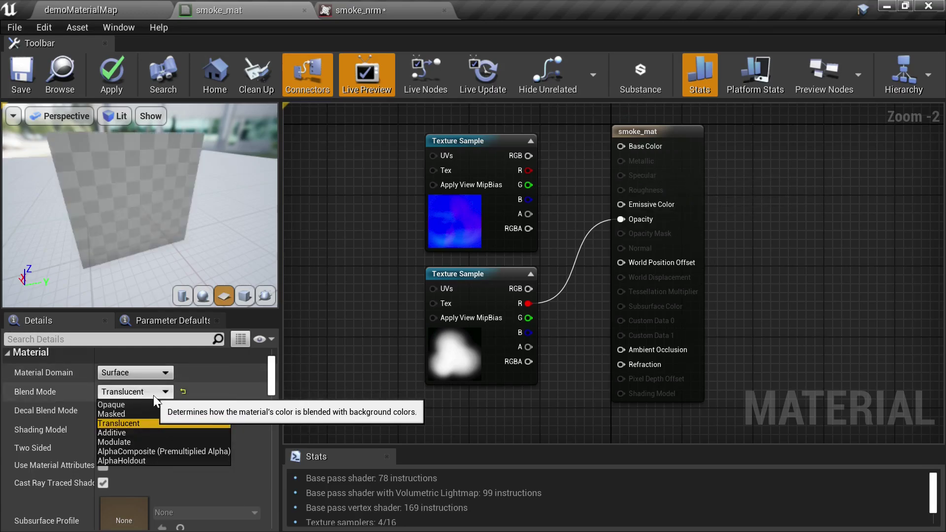
{"action": "left_click", "coordinate": [143, 405]}
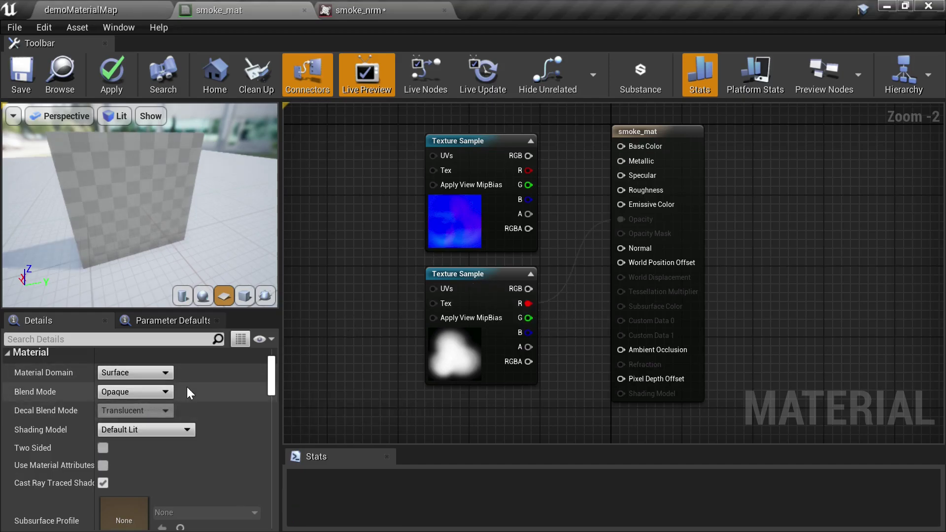
{"action": "left_click", "coordinate": [165, 390]}
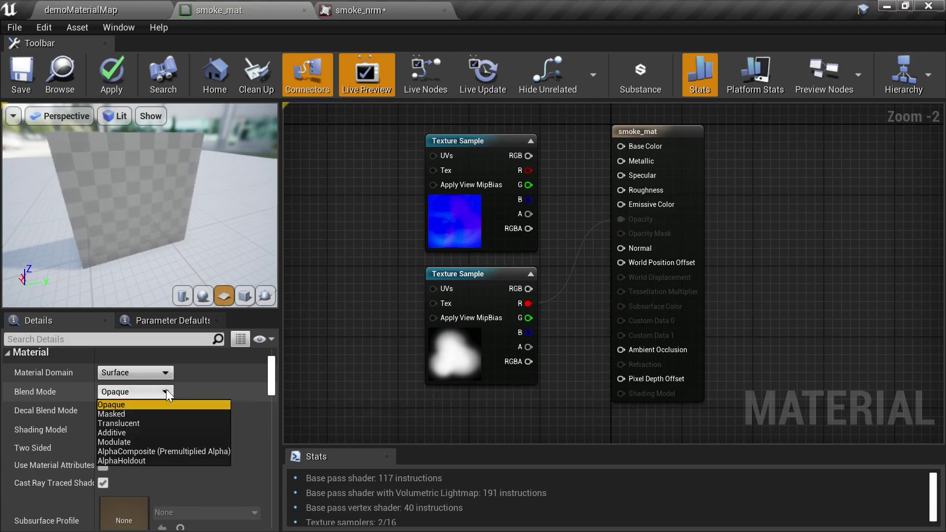
{"action": "left_click", "coordinate": [144, 423]}
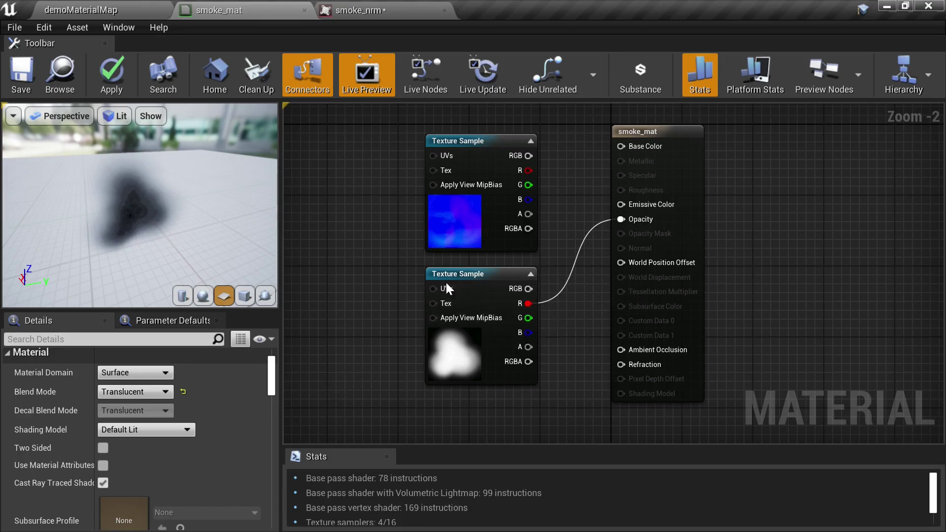
- Set the material's translucency Lighting Mode to Volumetric Directional
{"action": "left_click_drag", "start_coordinate": [273, 380], "coordinate": [274, 395]}
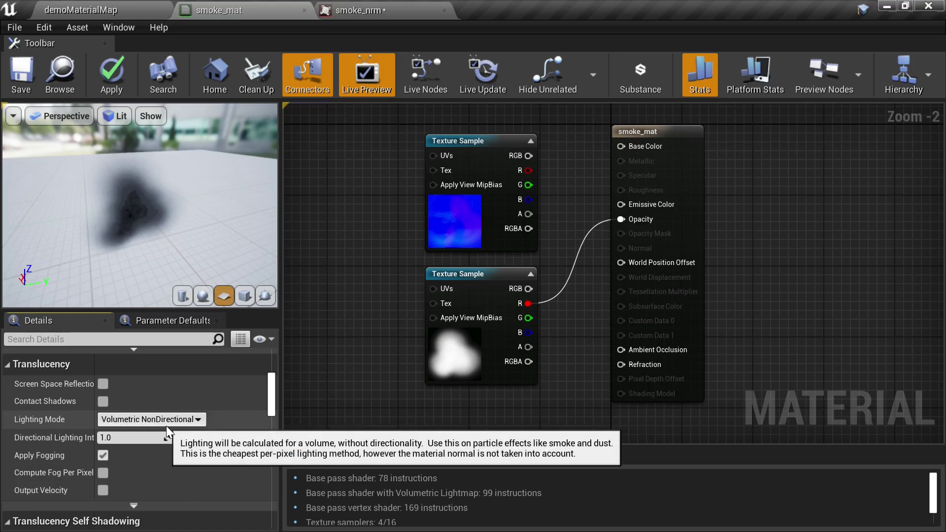
{"action": "left_click", "coordinate": [196, 420]}
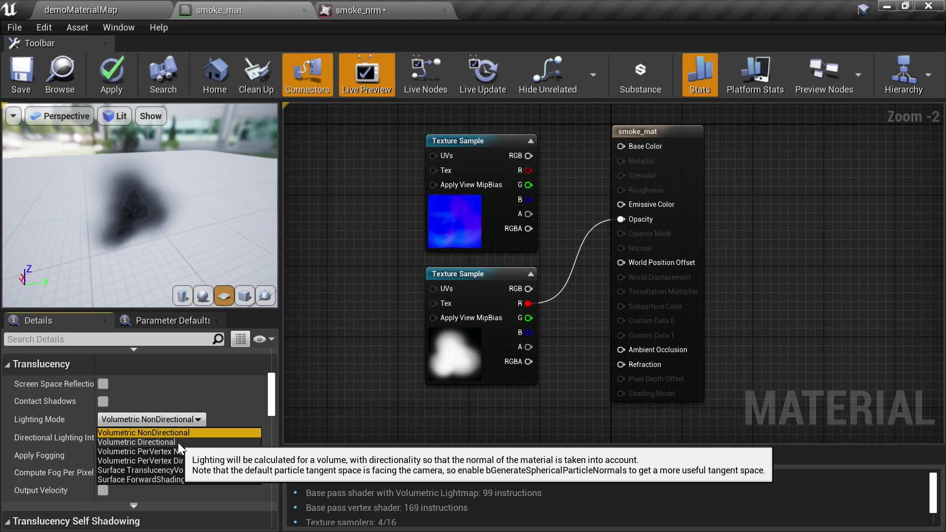
{"action": "left_click", "coordinate": [178, 443]}
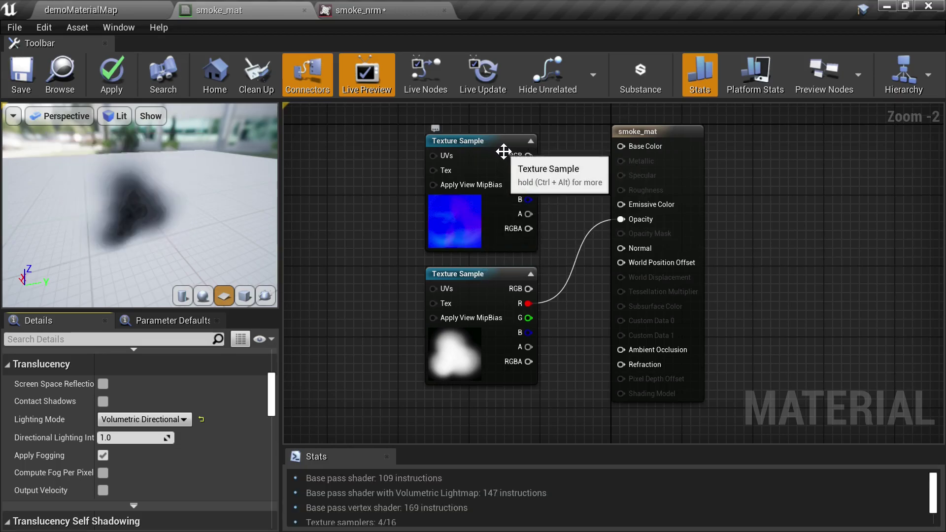
- Connect the smoke_nrm sample's RGB output to Normal, and feed Base Color from a new Constant node with value 0.5
{"action": "left_click_drag", "start_coordinate": [526, 156], "coordinate": [622, 247]}
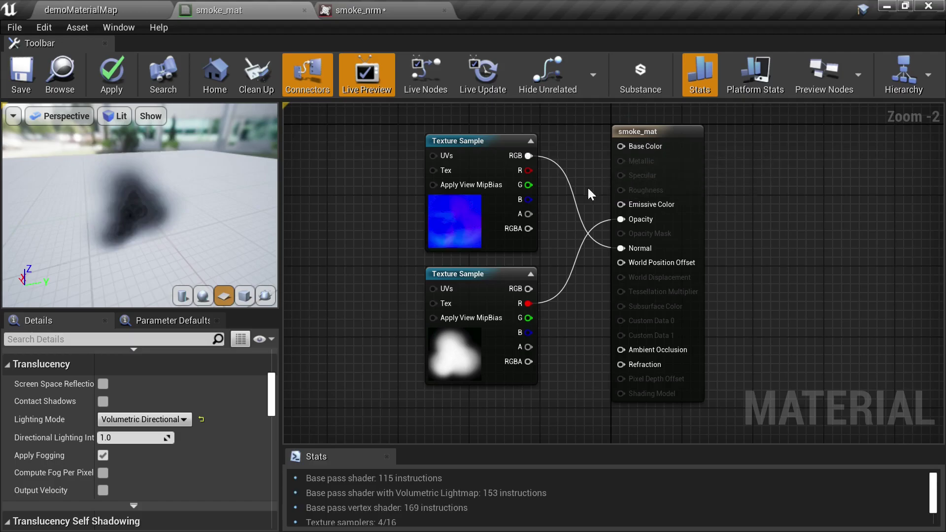
{"action": "right_click_drag", "start_coordinate": [585, 157], "coordinate": [596, 205]}
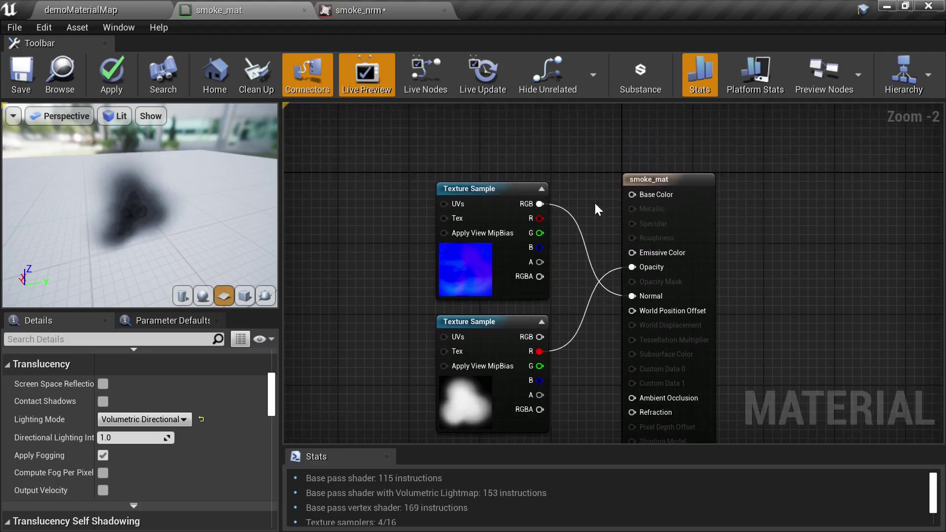
{"action": "left_click", "coordinate": [550, 133]}
{"action": "left_click_drag", "start_coordinate": [557, 152], "coordinate": [533, 153]}
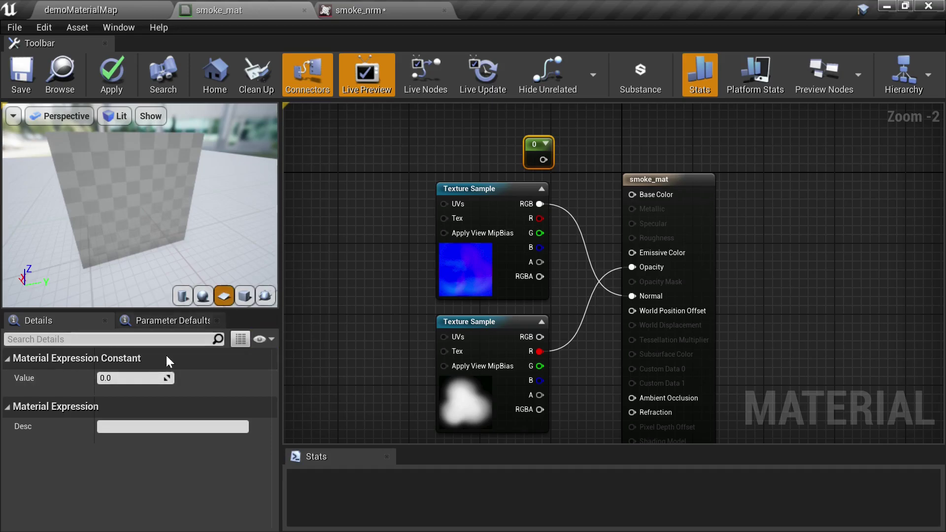
{"action": "left_click", "coordinate": [148, 378]}
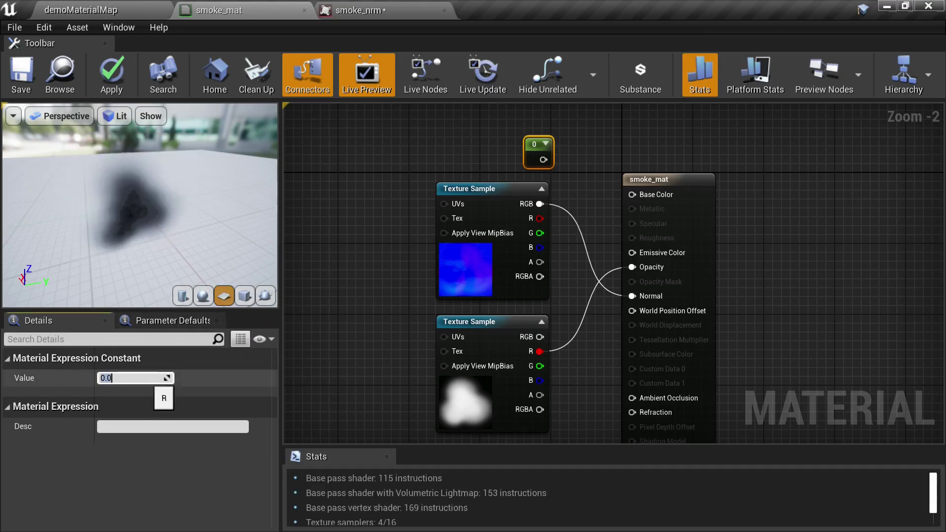
{"action": "type", "text": ".5"}
{"action": "key", "text": "Return"}
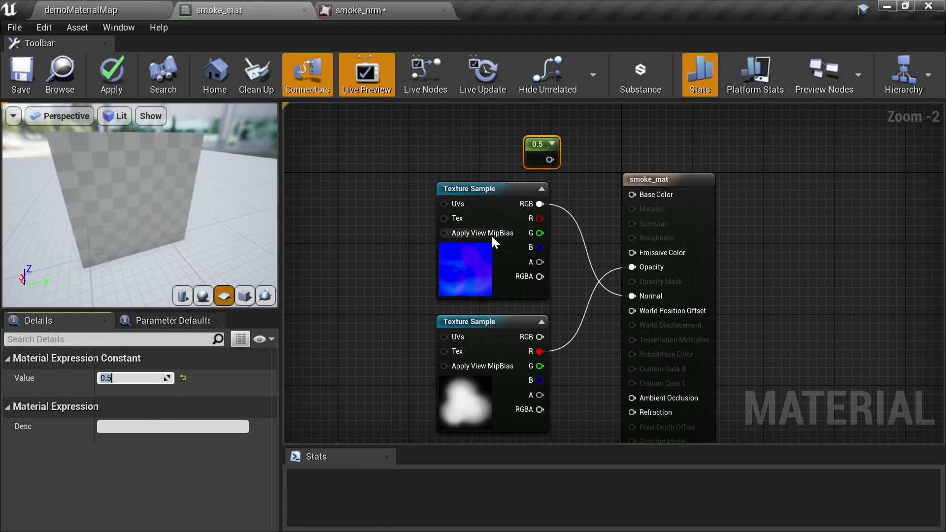
{"action": "left_click_drag", "start_coordinate": [550, 160], "coordinate": [637, 198]}
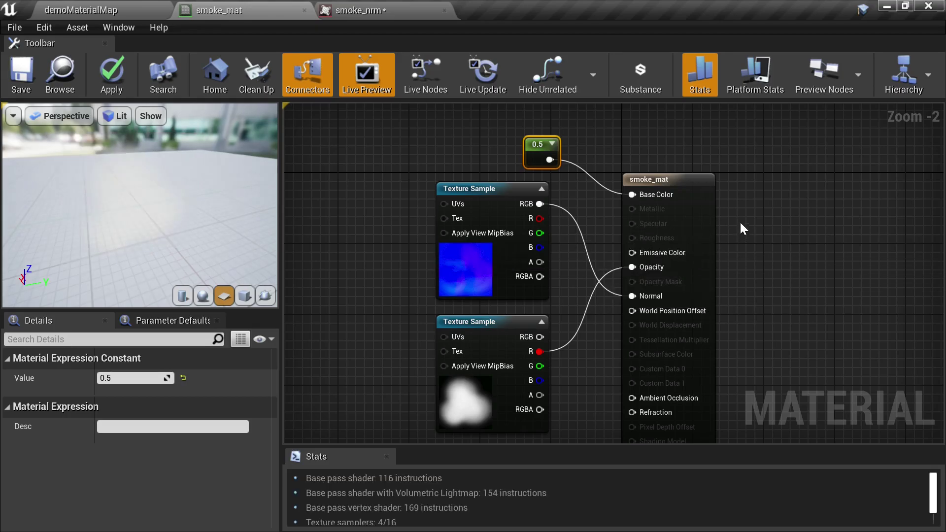
{"action": "mouse_move", "coordinate": [176, 250]}
{"action": "left_mouse_down"}
{"action": "mouse_move", "coordinate": [155, 298]}
{"action": "mouse_move", "coordinate": [229, 294]}
{"action": "mouse_move", "coordinate": [177, 292]}
{"action": "mouse_move", "coordinate": [168, 236]}
{"action": "mouse_move", "coordinate": [164, 261]}
{"action": "left_mouse_up"}
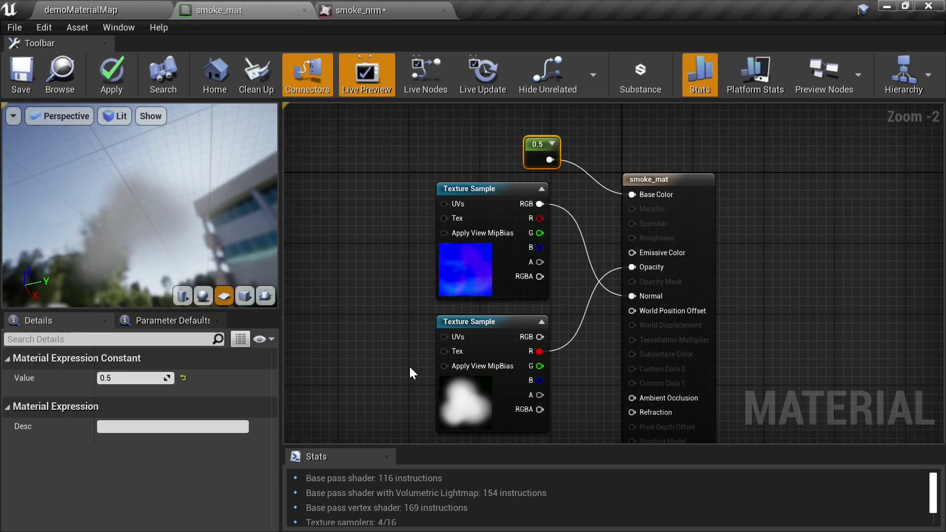
- Move the smoke_nrm node to the left of the smoke_mask node and place the 0.5 Constant level with the Base Color input
{"action": "left_click", "coordinate": [347, 329]}
{"action": "right_click_drag", "start_coordinate": [393, 370], "coordinate": [513, 280]}
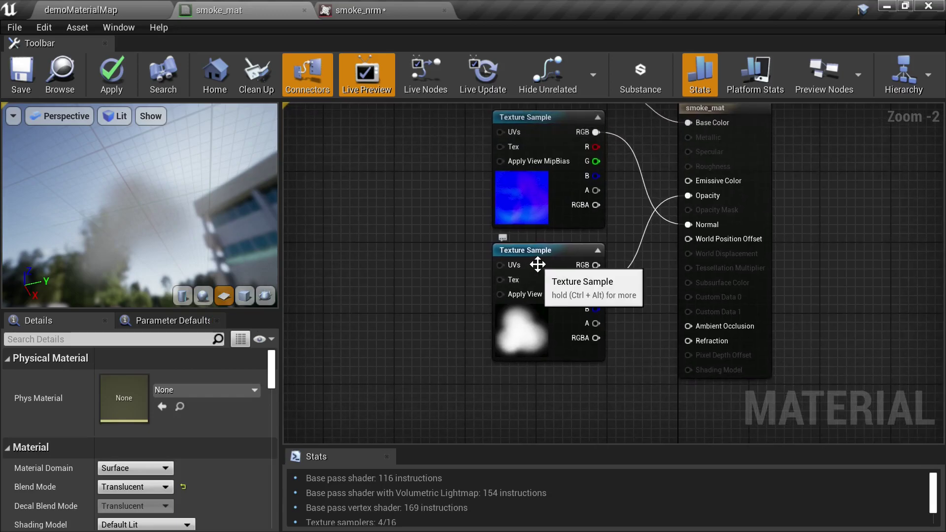
{"action": "left_click_drag", "start_coordinate": [554, 185], "coordinate": [411, 265]}
{"action": "right_click_drag", "start_coordinate": [534, 180], "coordinate": [483, 288]}
{"action": "left_click_drag", "start_coordinate": [534, 180], "coordinate": [562, 216]}
{"action": "right_click_drag", "start_coordinate": [566, 237], "coordinate": [461, 271]}
{"action": "left_click", "coordinate": [443, 288]}
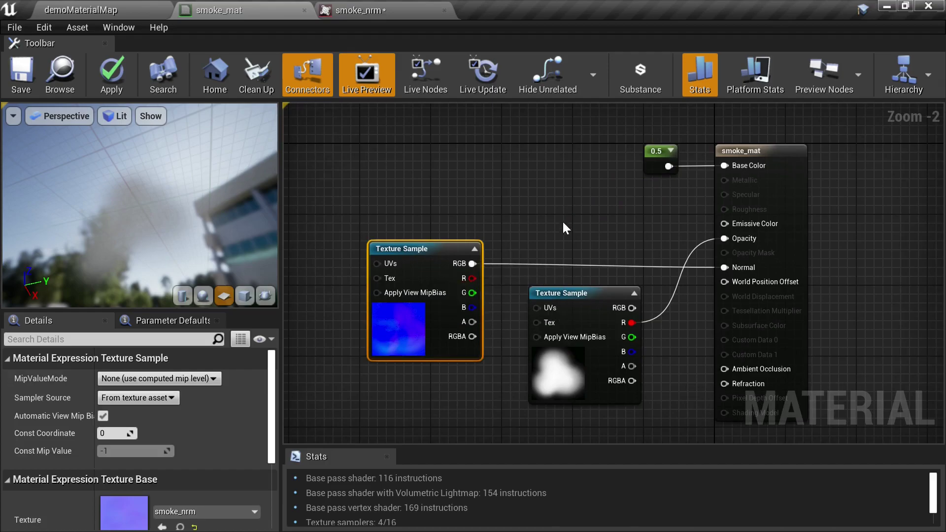
- Search the node list for "part" and add a ParticleColor node in the empty area above the texture samples
{"action": "right_click_drag", "start_coordinate": [566, 227], "coordinate": [490, 228]}
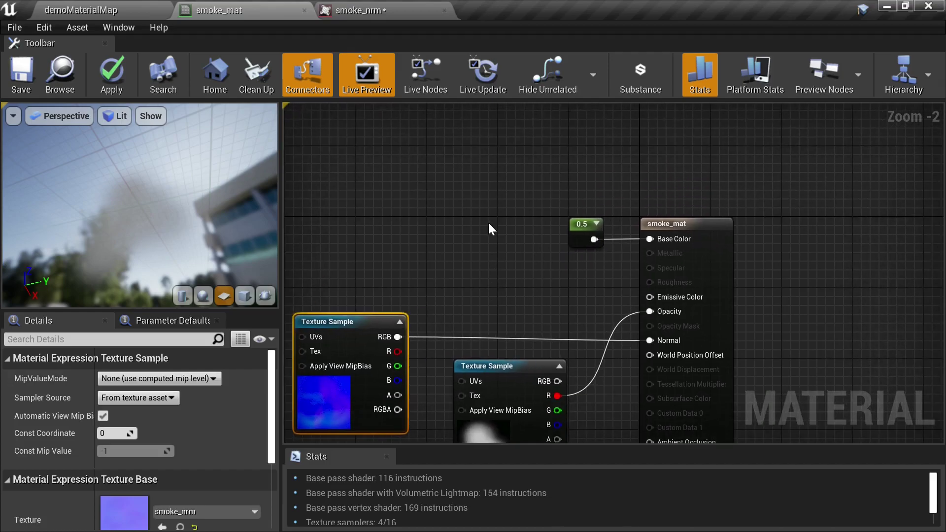
{"action": "right_click", "coordinate": [482, 180]}
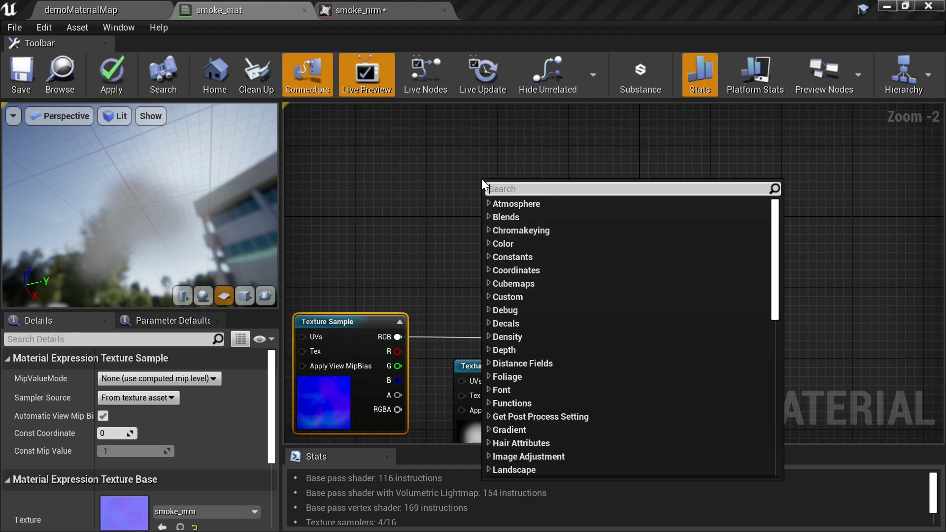
{"action": "left_click", "coordinate": [460, 172]}
{"action": "right_click", "coordinate": [490, 169]}
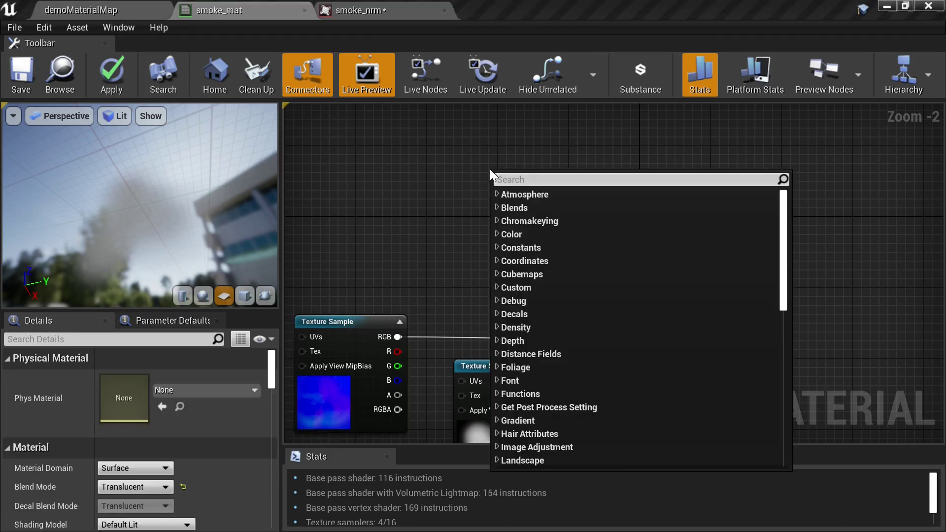
{"action": "type", "text": "part"}
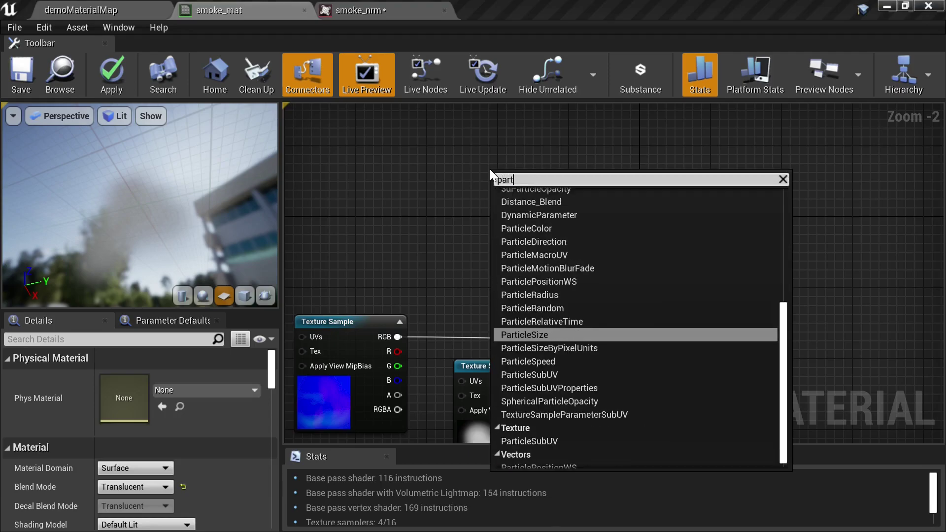
{"action": "left_click", "coordinate": [567, 228]}
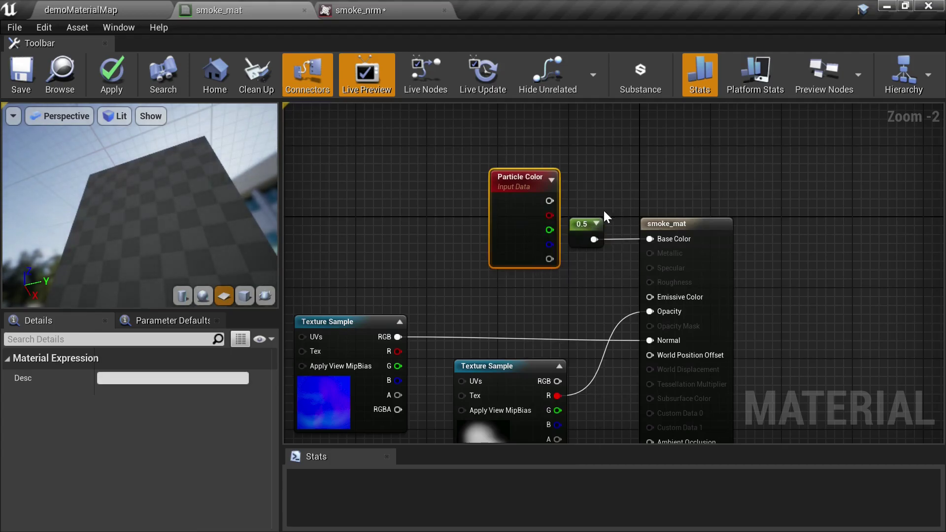
- Move the 0.5 Constant out of the way and connect the Particle Color node's colour output to Base Color in its place
{"action": "left_click", "coordinate": [589, 244]}
{"action": "left_click_drag", "start_coordinate": [587, 164], "coordinate": [585, 287]}
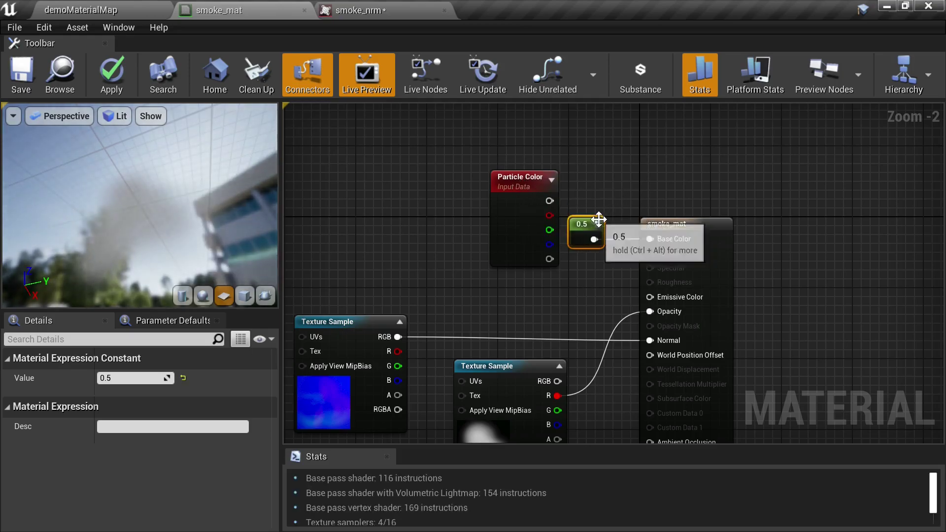
{"action": "left_click_drag", "start_coordinate": [515, 217], "coordinate": [489, 254]}
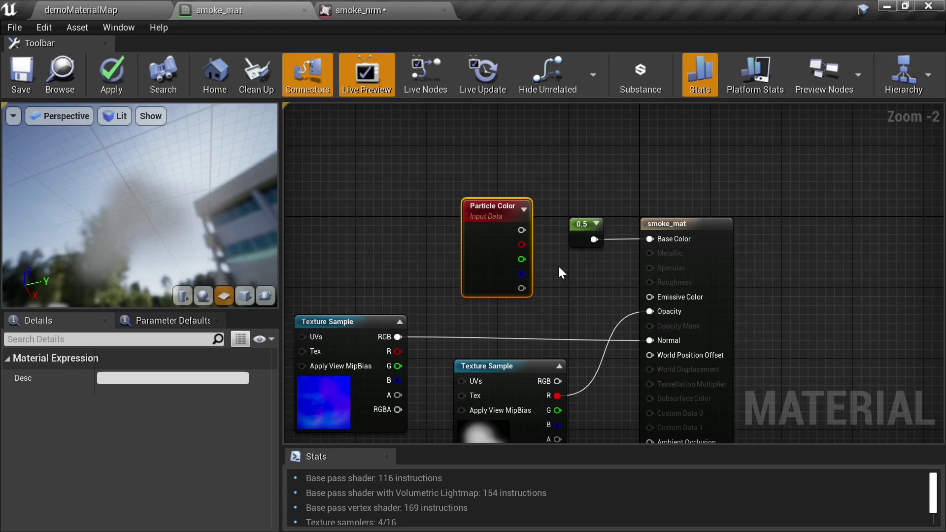
{"action": "left_click", "coordinate": [574, 224]}
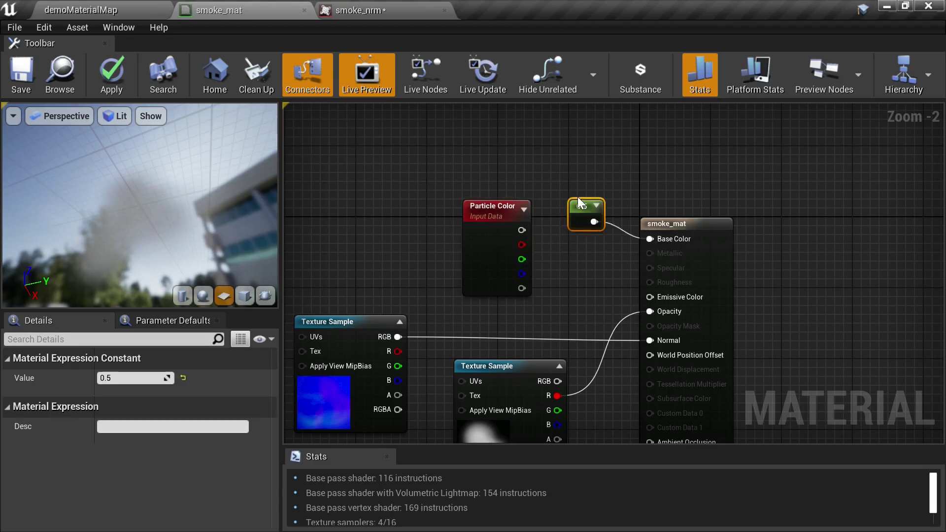
{"action": "left_click_drag", "start_coordinate": [574, 224], "coordinate": [575, 171]}
{"action": "left_click_drag", "start_coordinate": [522, 230], "coordinate": [650, 238]}
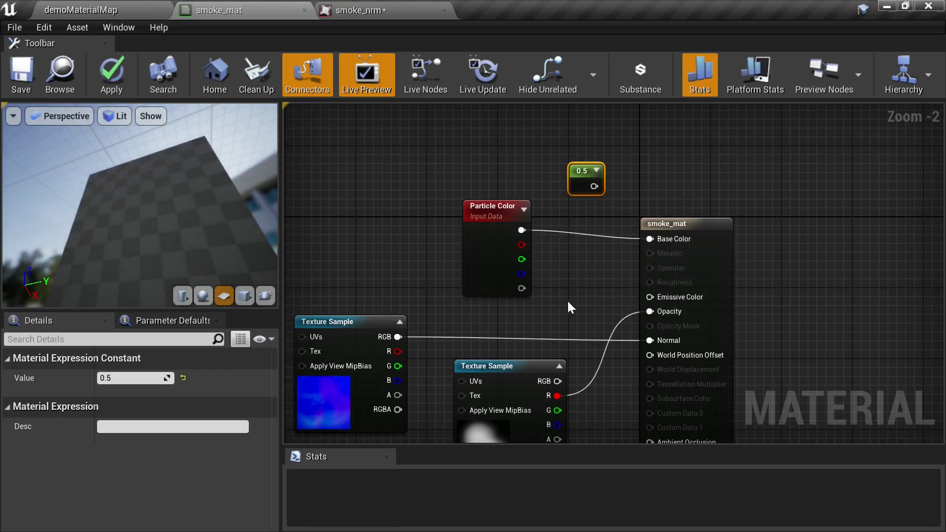
- Move the smoke_mask and Particle Color nodes further left to make room in front of the material inputs
{"action": "right_click_drag", "start_coordinate": [553, 317], "coordinate": [604, 205]}
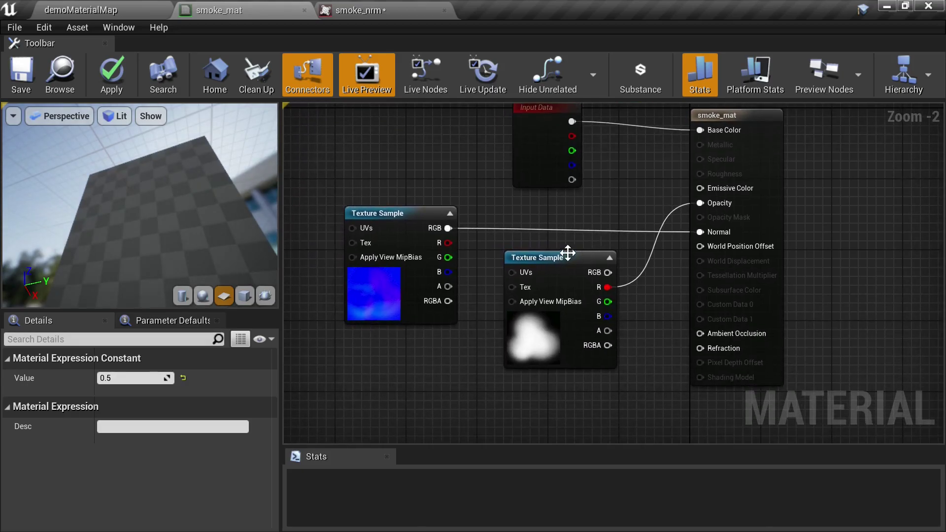
{"action": "left_click_drag", "start_coordinate": [544, 279], "coordinate": [518, 306]}
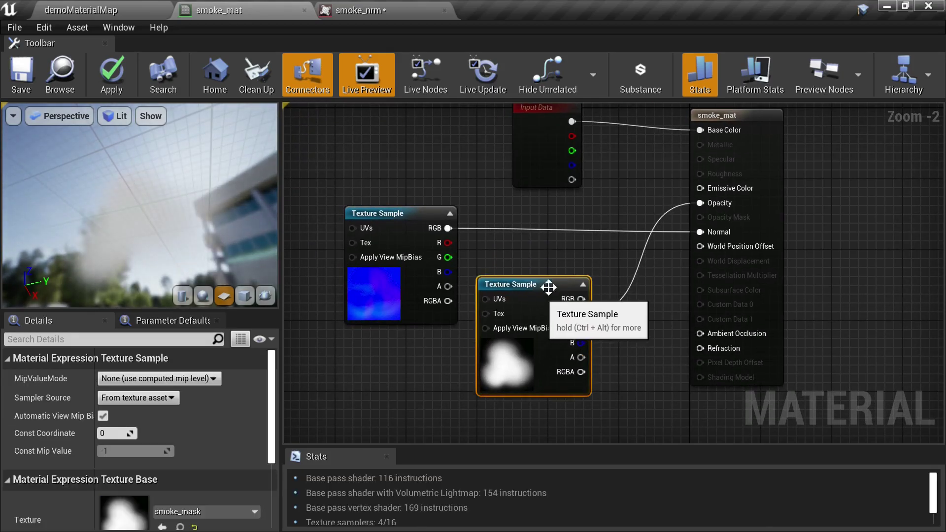
{"action": "right_click_drag", "start_coordinate": [517, 306], "coordinate": [528, 344]}
{"action": "left_click_drag", "start_coordinate": [555, 194], "coordinate": [491, 202]}
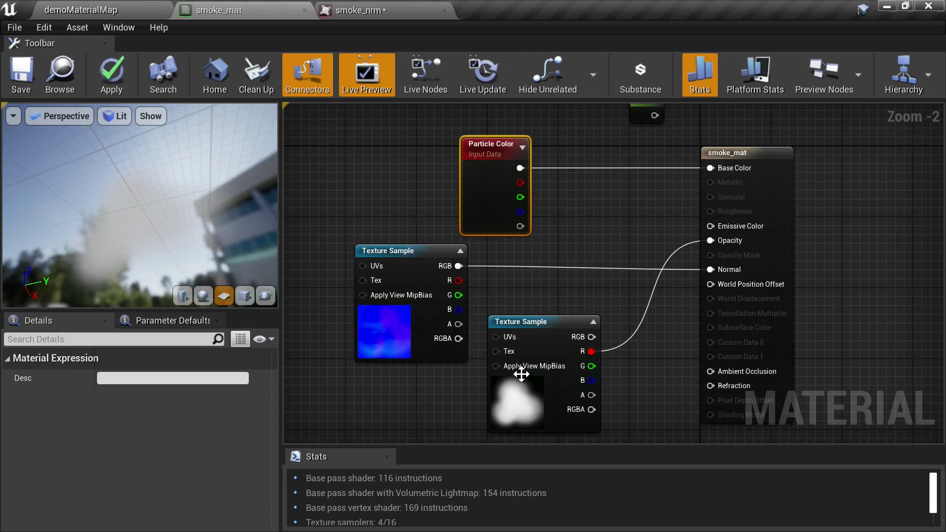
- Add a Multiply node in front of Opacity and connect the smoke_mask sample's R output to its B input
{"action": "left_click", "coordinate": [635, 225]}
{"action": "left_click", "coordinate": [627, 222]}
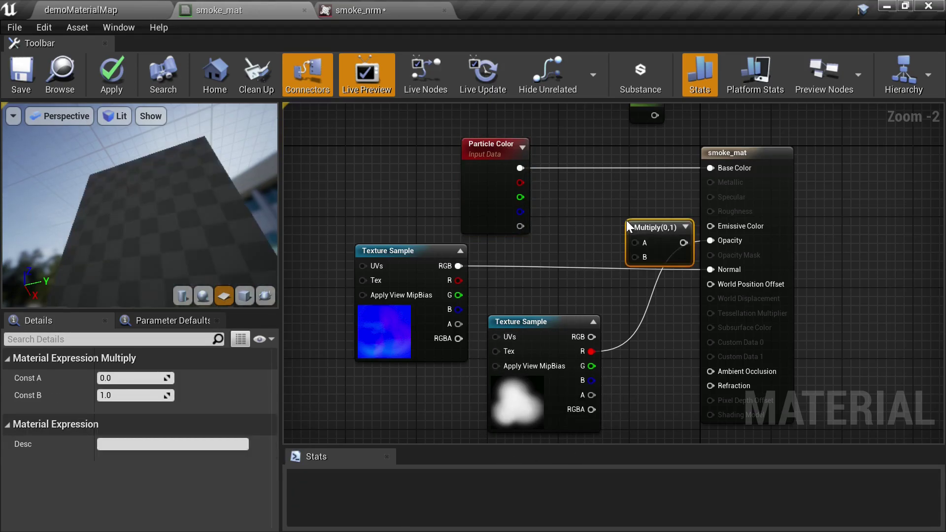
{"action": "left_click_drag", "start_coordinate": [594, 350], "coordinate": [635, 257]}
{"action": "left_click", "coordinate": [474, 181]}
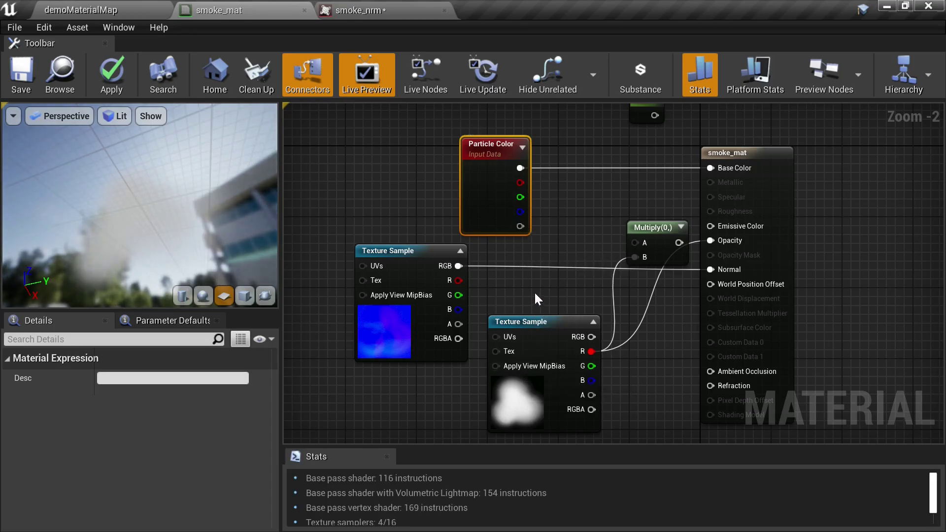
- Connect Particle Color's alpha output to Multiply's A input and the Multiply result to Opacity, checking the preview from several angles
{"action": "right_click_drag", "start_coordinate": [537, 298], "coordinate": [490, 331]}
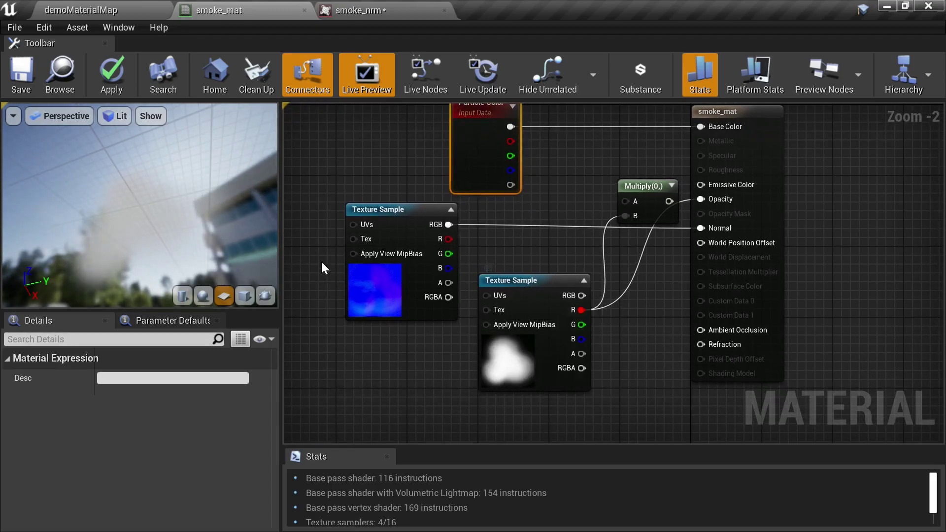
{"action": "left_click_drag", "start_coordinate": [182, 231], "coordinate": [184, 256]}
{"action": "mouse_move", "coordinate": [136, 233]}
{"action": "left_mouse_down"}
{"action": "mouse_move", "coordinate": [148, 232]}
{"action": "mouse_move", "coordinate": [136, 233]}
{"action": "left_mouse_up"}
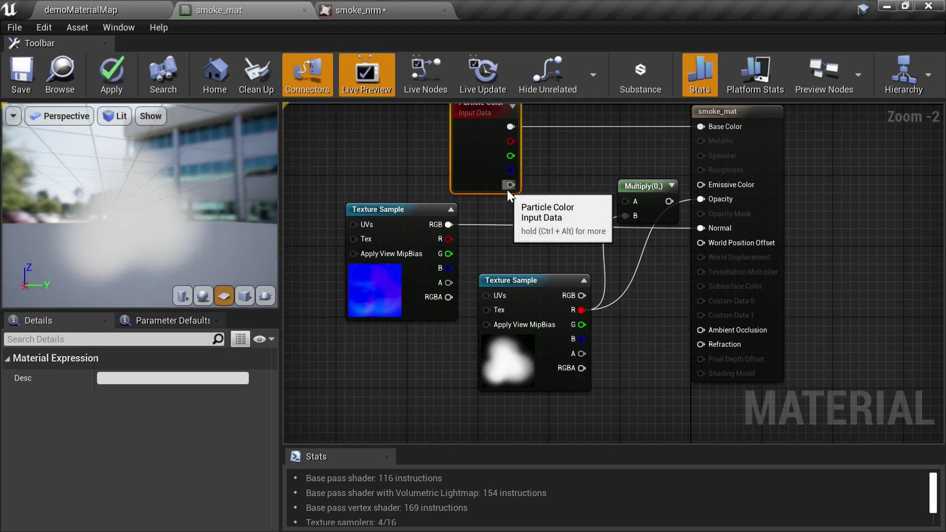
{"action": "left_click_drag", "start_coordinate": [511, 185], "coordinate": [626, 201]}
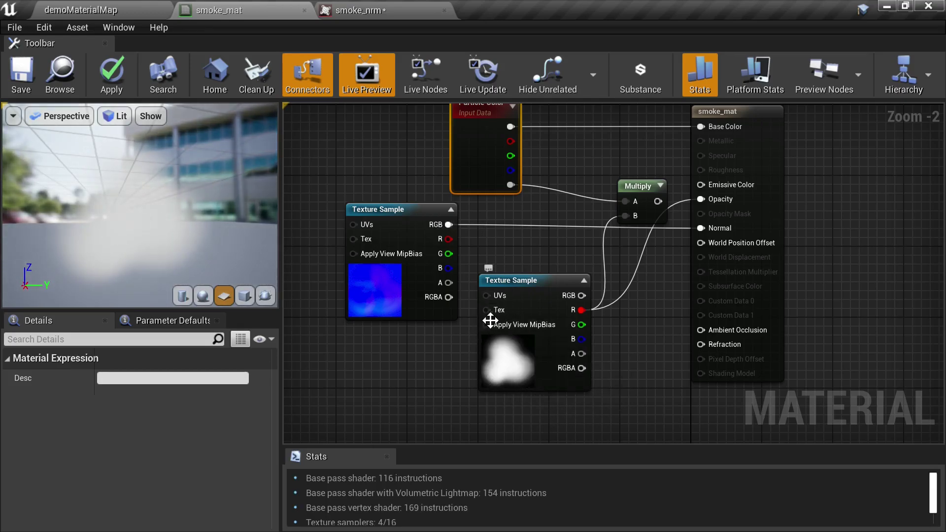
{"action": "left_click_drag", "start_coordinate": [195, 228], "coordinate": [108, 216]}
{"action": "left_click_drag", "start_coordinate": [660, 212], "coordinate": [701, 199]}
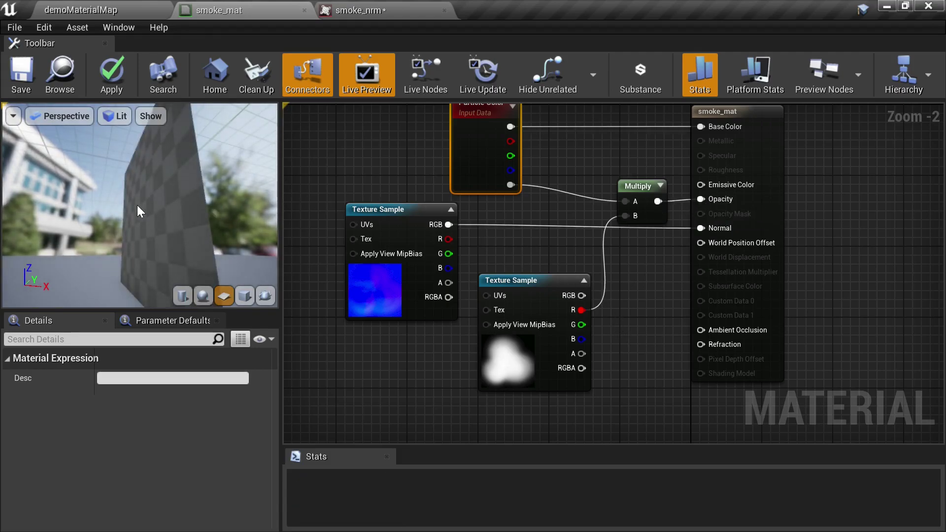
{"action": "left_click_drag", "start_coordinate": [197, 213], "coordinate": [157, 213]}
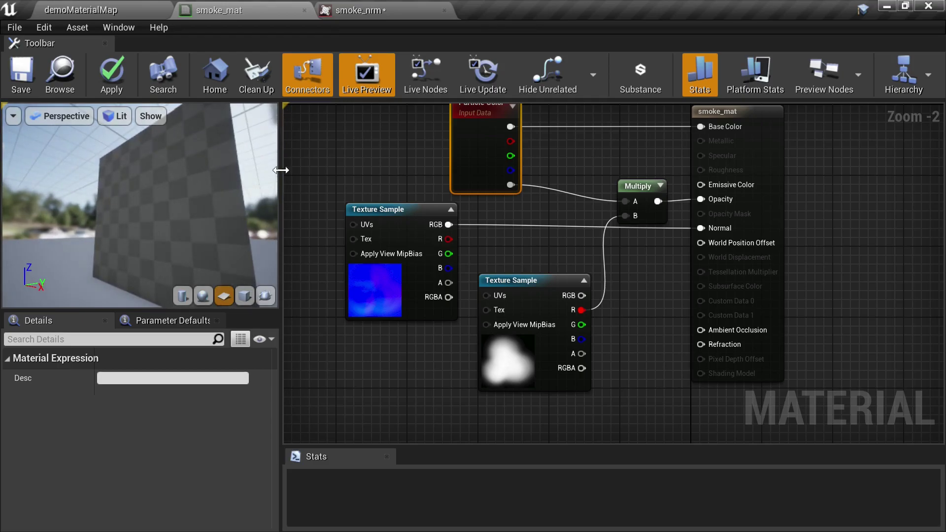
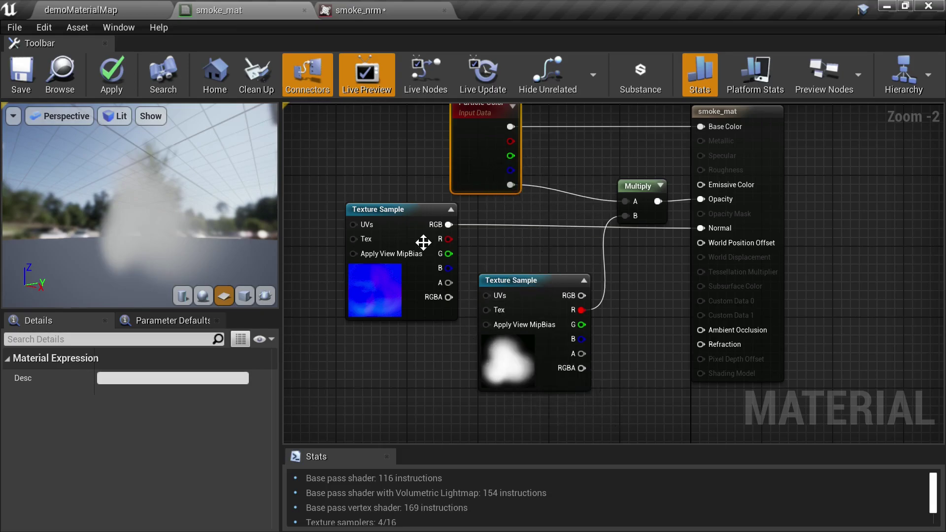
- Move the smoke_nrm node further left and the smoke_mask node further down to free space between them
{"action": "right_click_drag", "start_coordinate": [539, 247], "coordinate": [642, 253]}
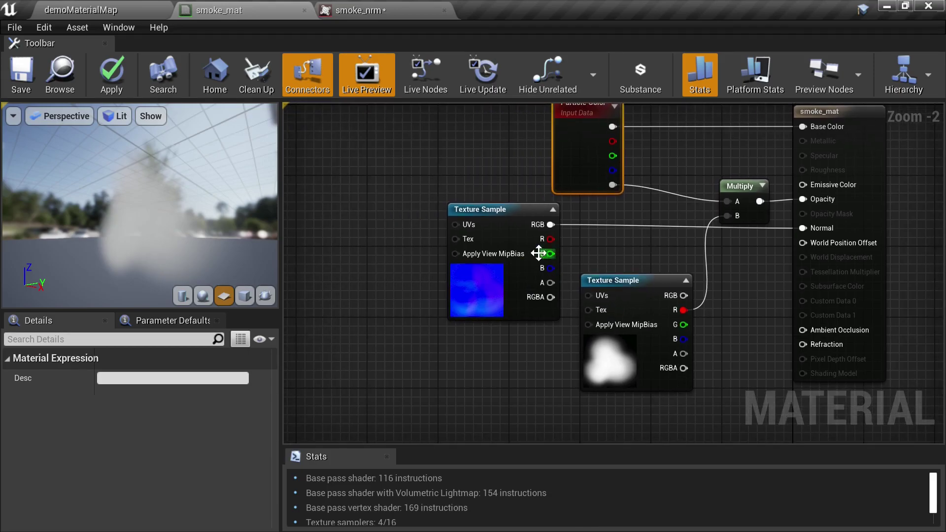
{"action": "left_click_drag", "start_coordinate": [480, 285], "coordinate": [410, 285]}
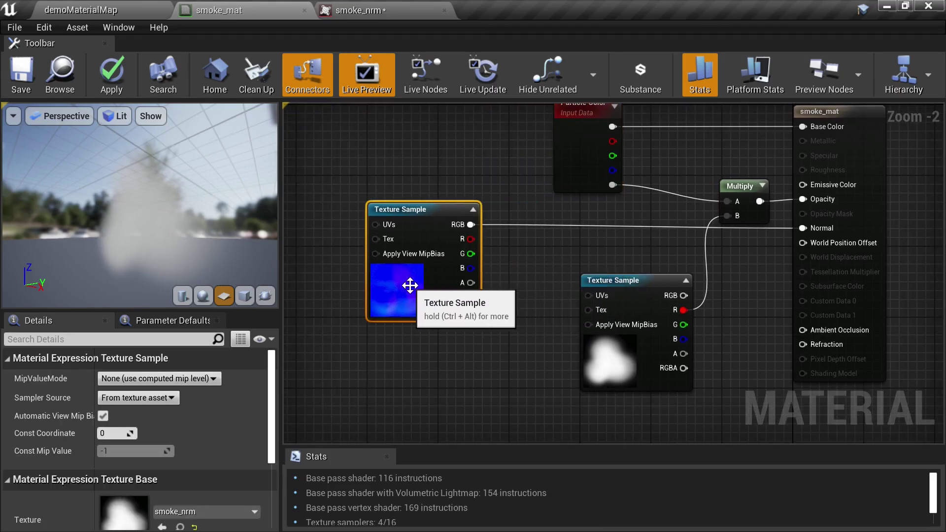
{"action": "left_click_drag", "start_coordinate": [602, 375], "coordinate": [560, 428]}
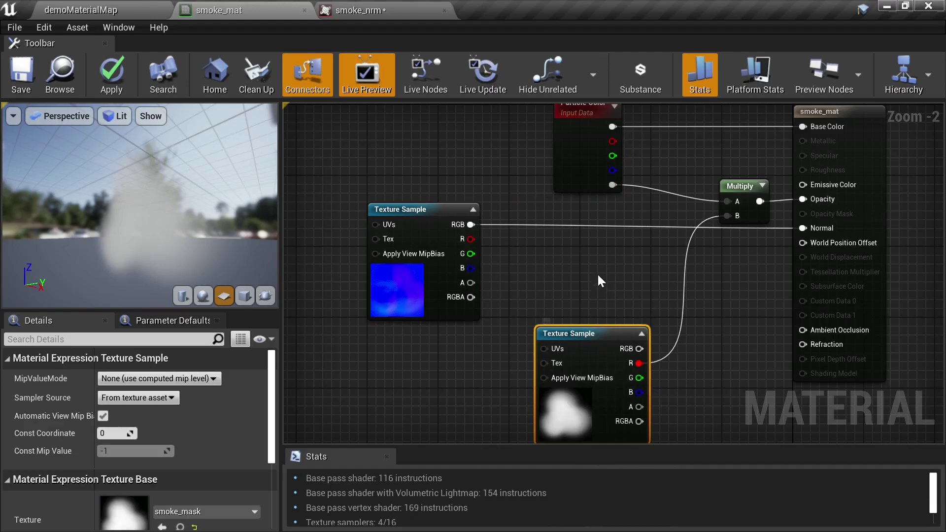
{"action": "right_click_drag", "start_coordinate": [598, 276], "coordinate": [533, 237]}
{"action": "left_click_drag", "start_coordinate": [516, 372], "coordinate": [518, 407]}
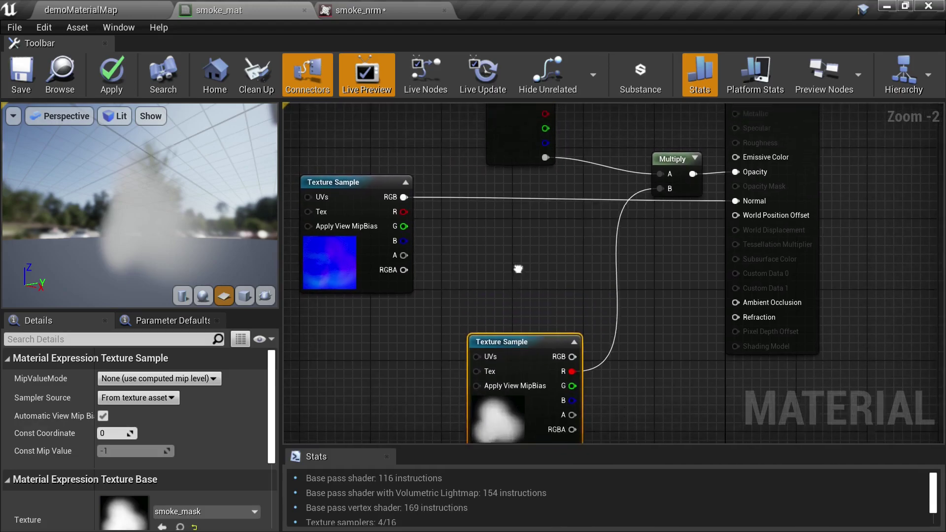
{"action": "right_click_drag", "start_coordinate": [493, 245], "coordinate": [484, 295]}
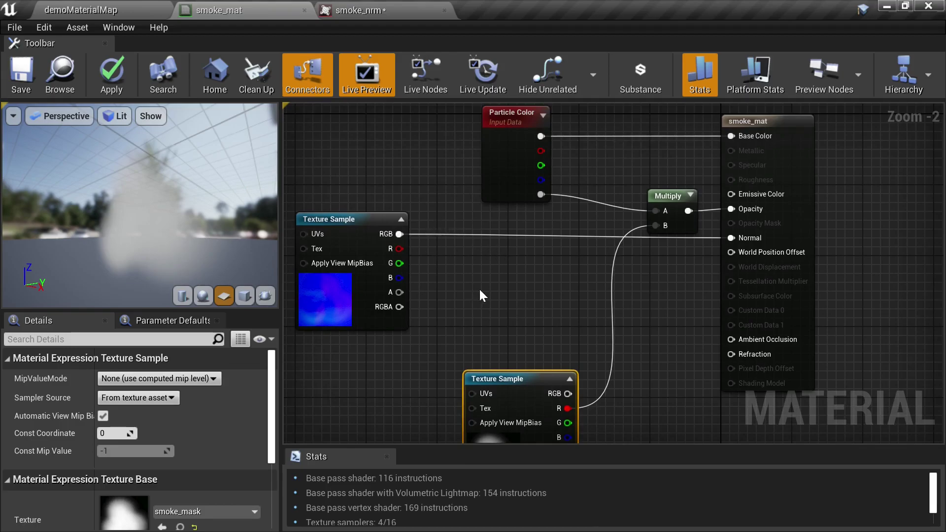
{"action": "right_click_drag", "start_coordinate": [476, 282], "coordinate": [576, 297]}
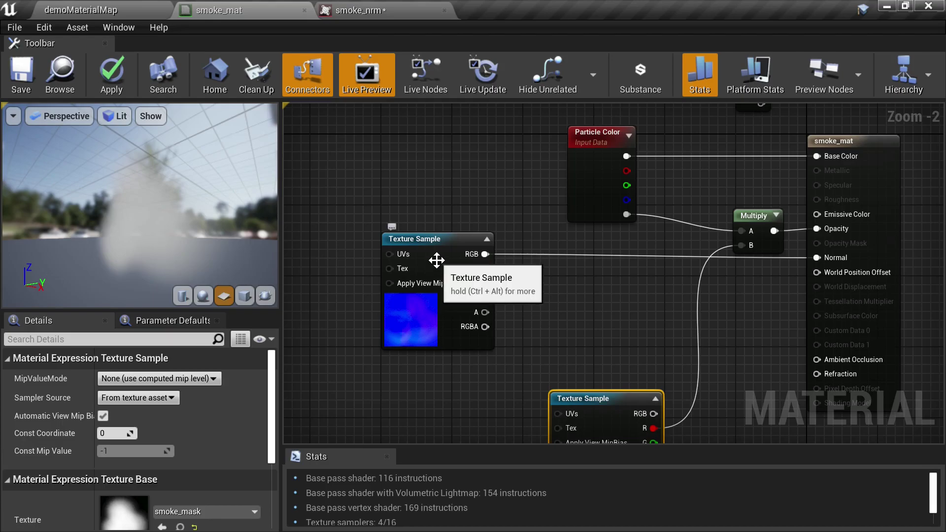
- Add a ComponentMask node with R and G enabled beside the smoke_nrm texture sample
{"action": "left_click", "coordinate": [470, 290]}
{"action": "right_click_drag", "start_coordinate": [525, 298], "coordinate": [571, 240]}
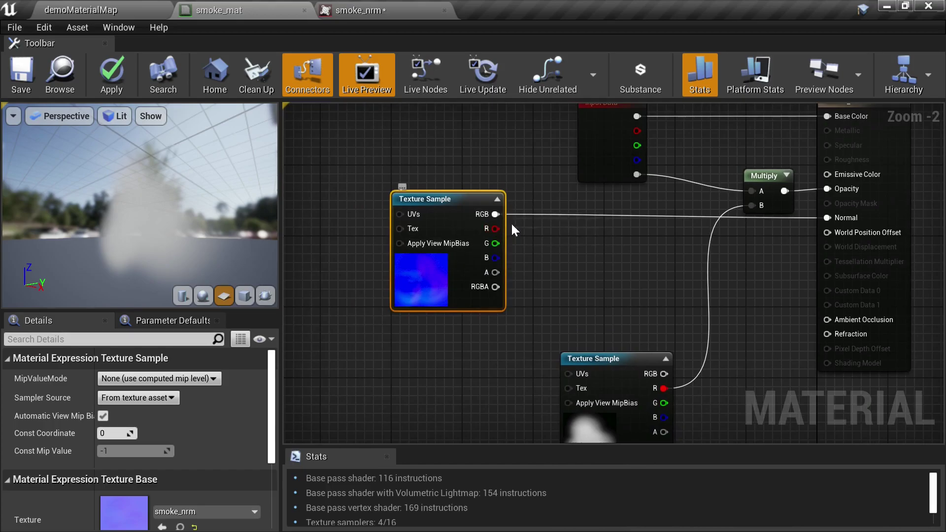
{"action": "right_click", "coordinate": [570, 240]}
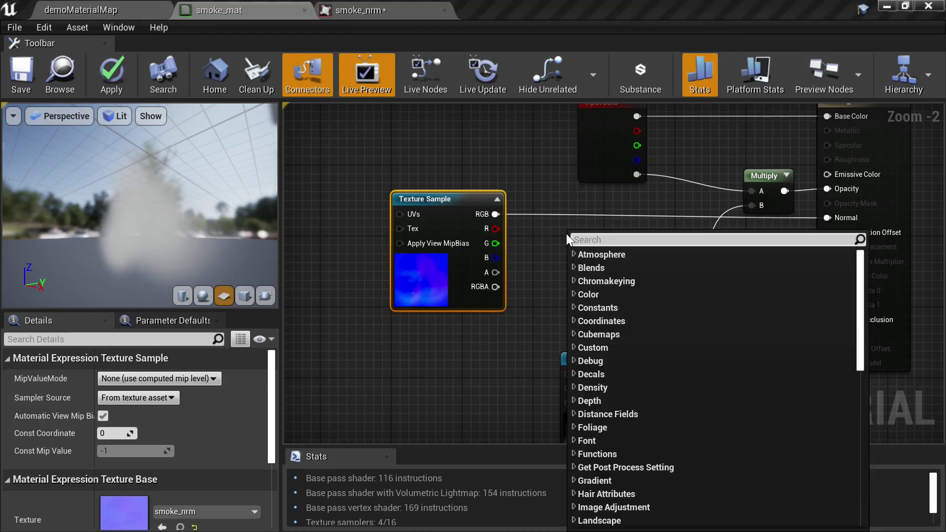
{"action": "type", "text": "comp"}
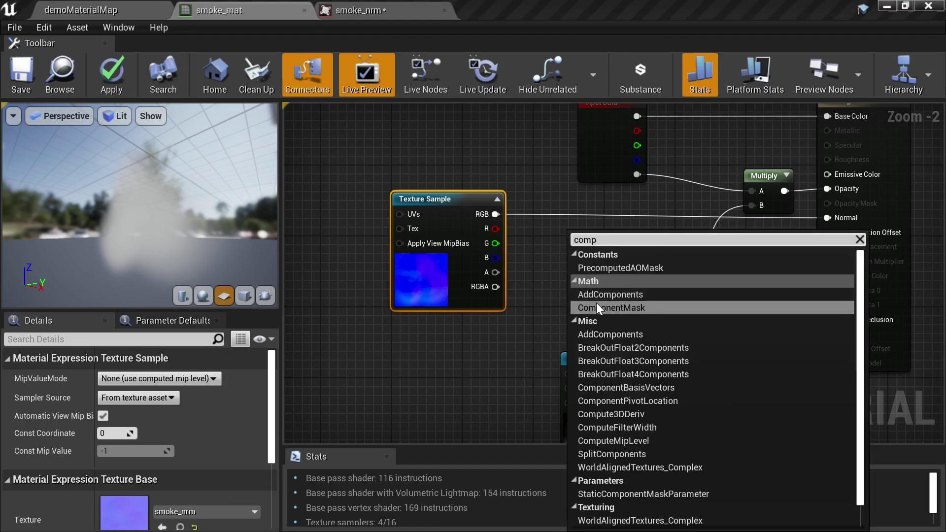
{"action": "left_click", "coordinate": [610, 307]}
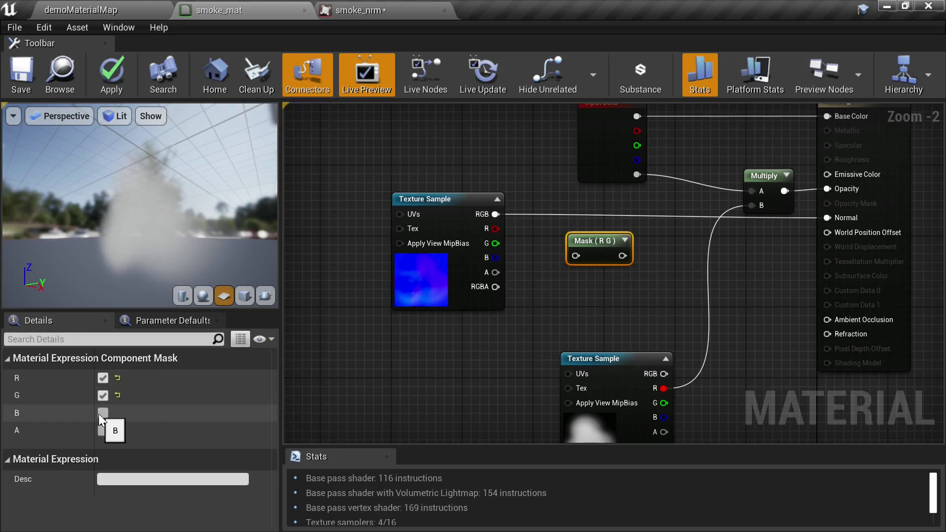
{"action": "right_click_drag", "start_coordinate": [592, 375], "coordinate": [573, 314]}
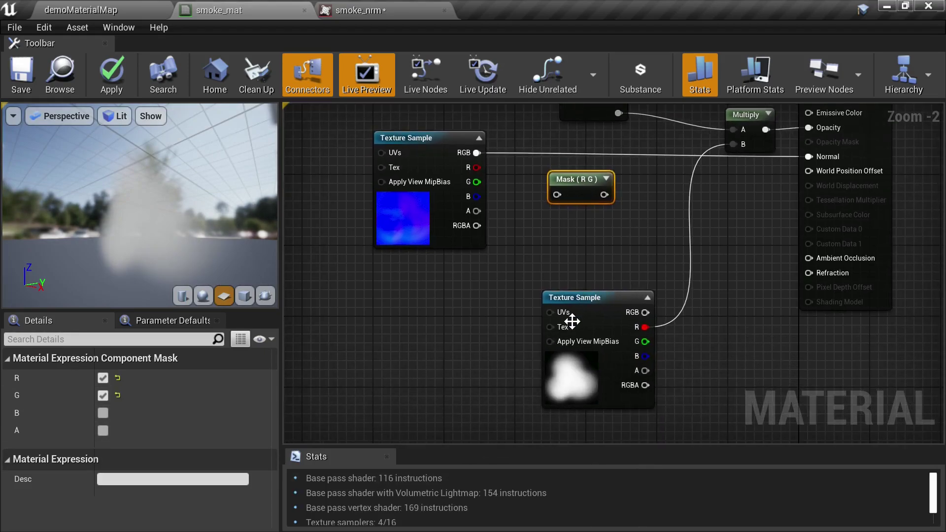
{"action": "right_click_drag", "start_coordinate": [517, 244], "coordinate": [519, 326]}
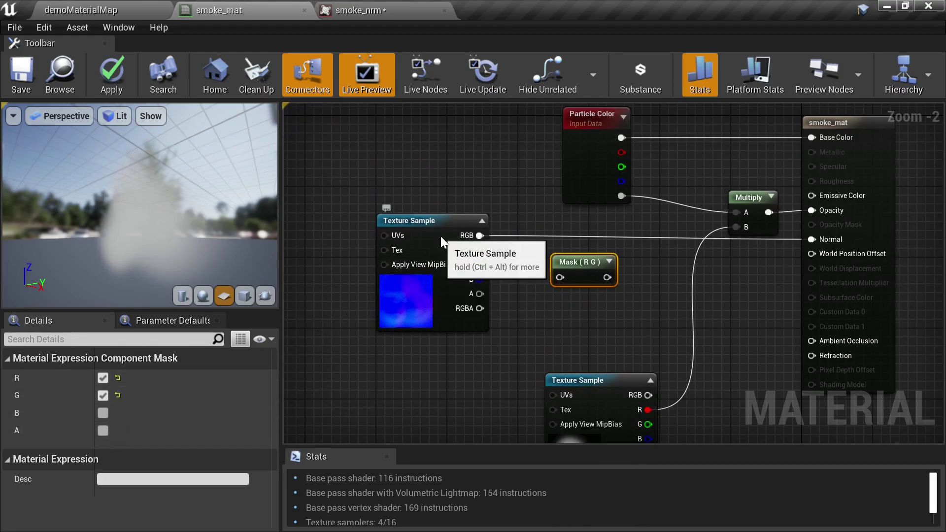
- Place the Mask (R G) node next to the smoke_nrm sample and connect the sample's RGB output to it
{"action": "left_click", "coordinate": [461, 247]}
{"action": "left_click_drag", "start_coordinate": [569, 267], "coordinate": [566, 248]}
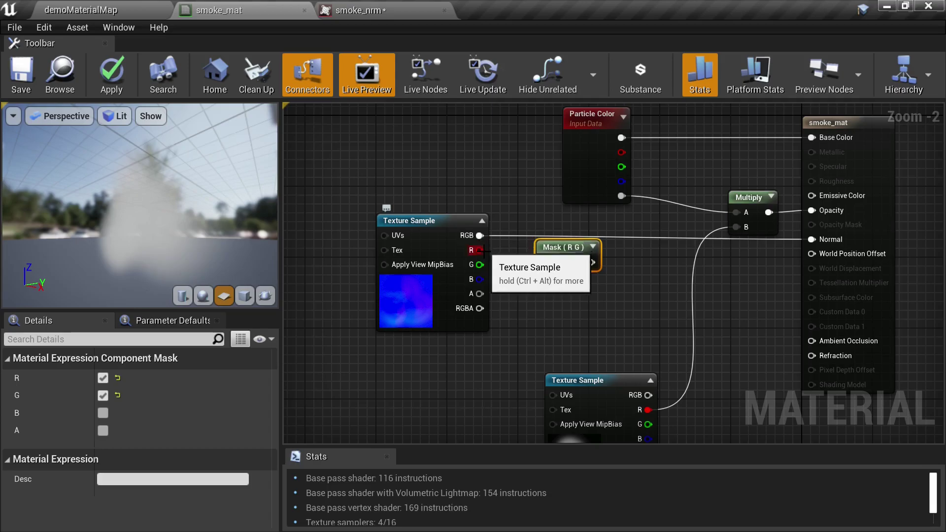
{"action": "left_click_drag", "start_coordinate": [480, 236], "coordinate": [545, 262]}
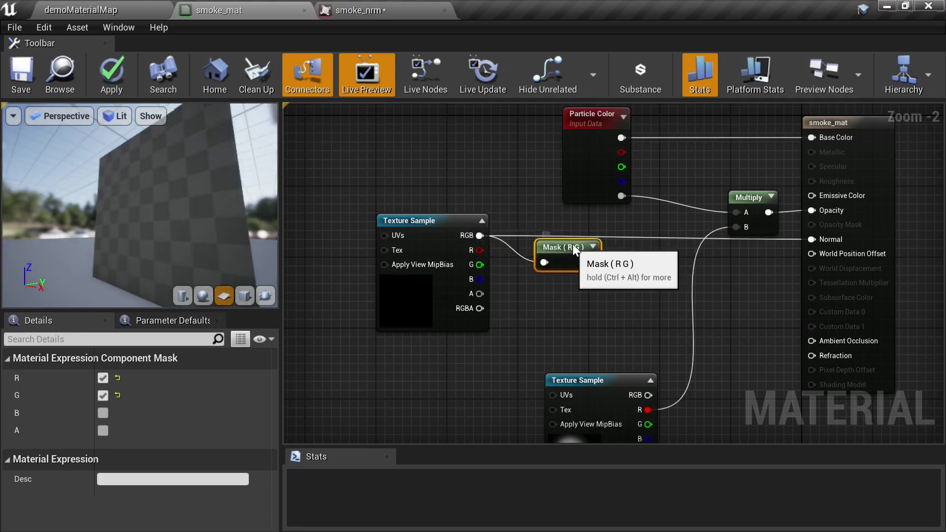
{"action": "left_click_drag", "start_coordinate": [579, 257], "coordinate": [569, 256]}
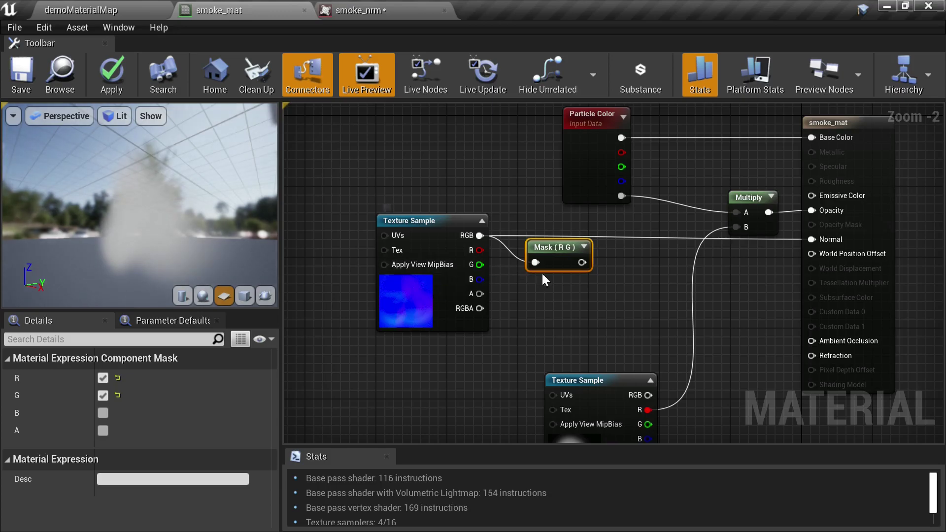
- Add a Multiply node fed by the Mask output and shift both nodes closer to the smoke_nrm sample
{"action": "left_click_drag", "start_coordinate": [582, 262], "coordinate": [640, 259]}
{"action": "type", "text": "mul"}
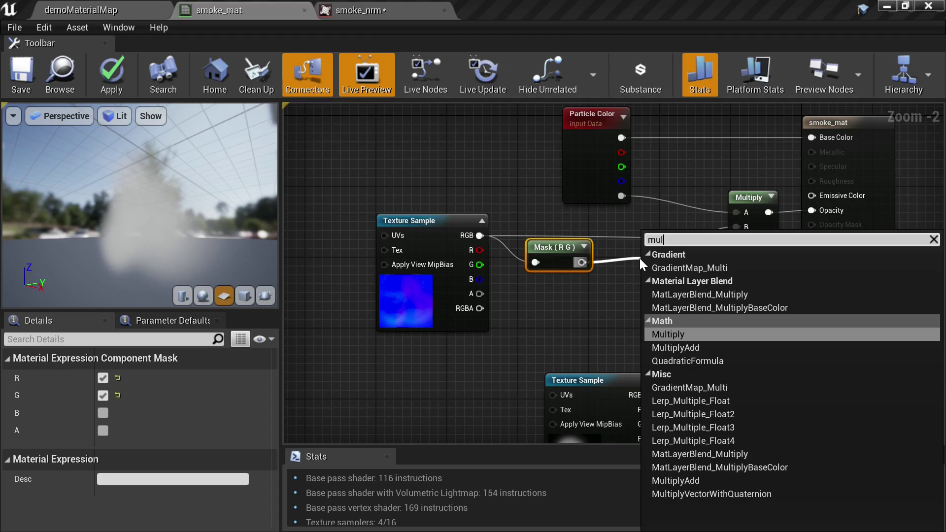
{"action": "left_click", "coordinate": [676, 334]}
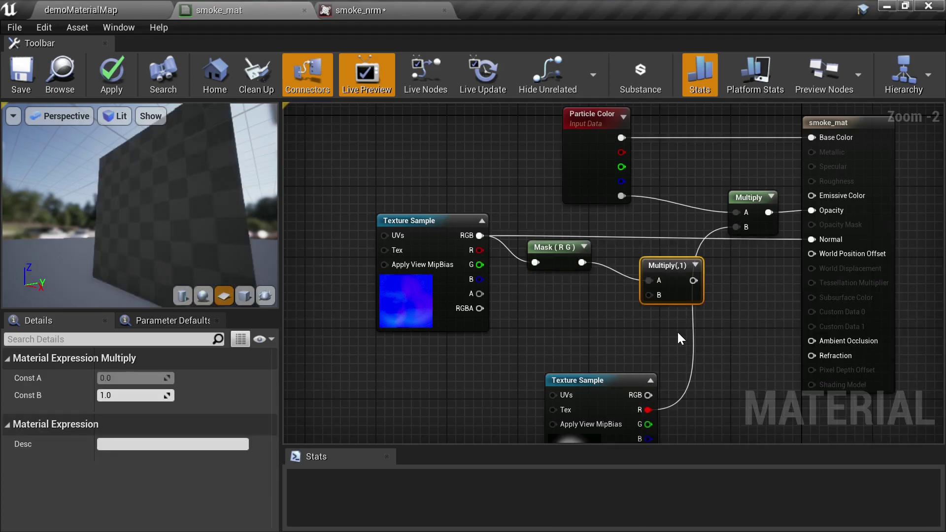
{"action": "left_click_drag", "start_coordinate": [653, 263], "coordinate": [629, 246]}
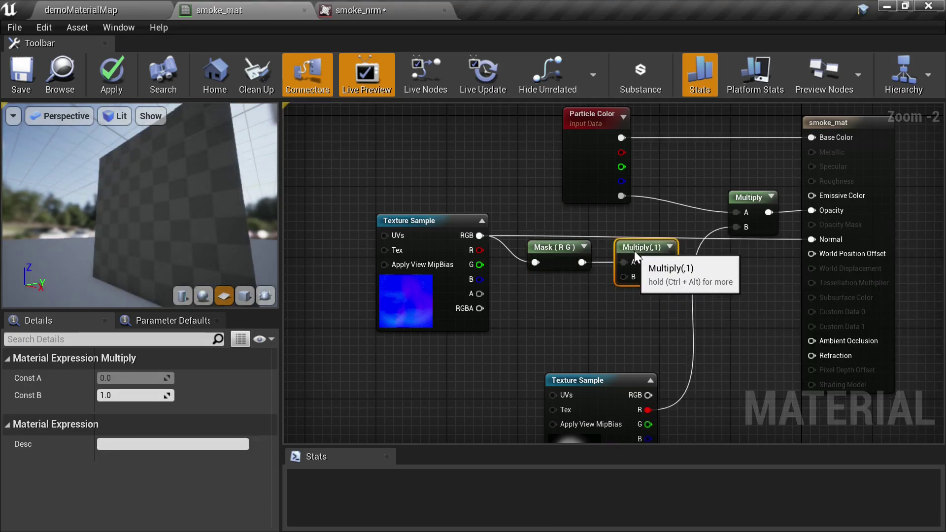
{"action": "left_click_drag", "start_coordinate": [554, 218], "coordinate": [628, 247]}
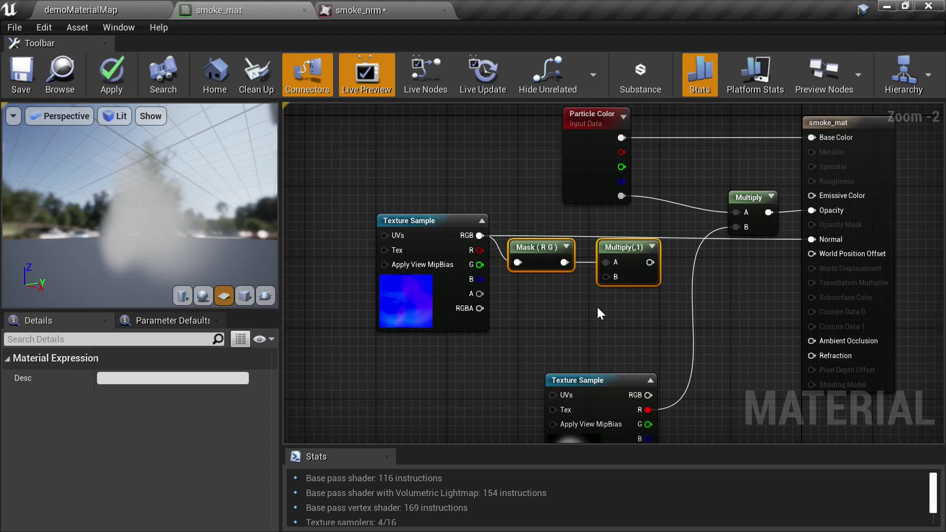
- Set Const B of the Multiply node after the mask to 5
{"action": "left_click", "coordinate": [634, 274]}
{"action": "left_click", "coordinate": [133, 395]}
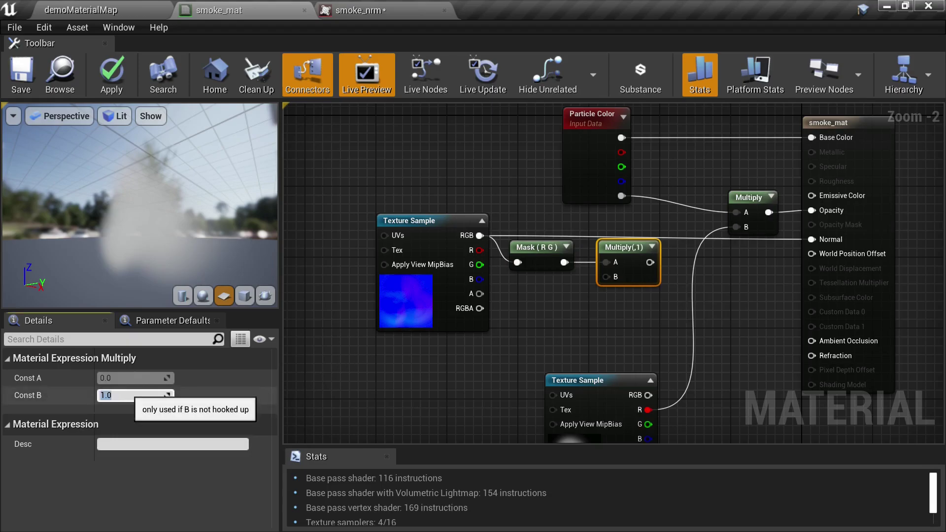
{"action": "type", "text": "5"}
{"action": "key", "text": "Return"}
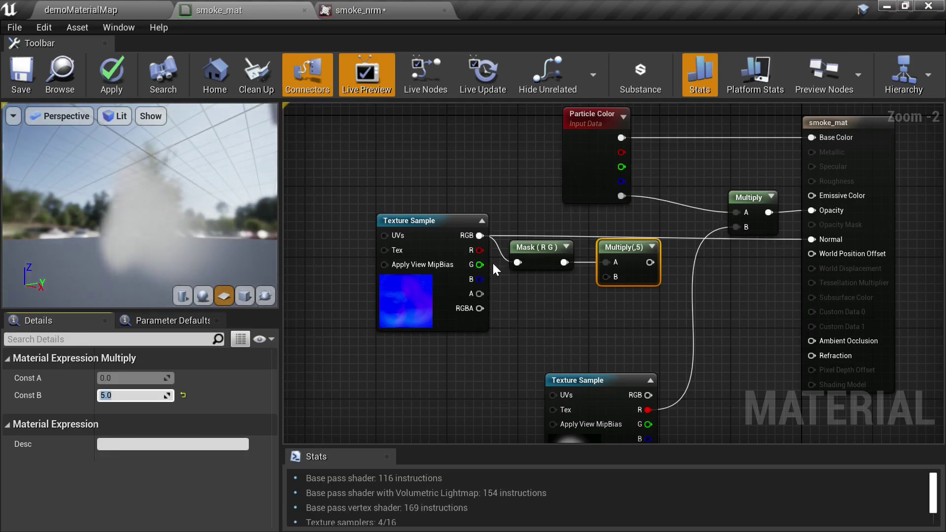
- Add an AppendVector node and place it just past the Multiply(,5) node
{"action": "left_click", "coordinate": [633, 298]}
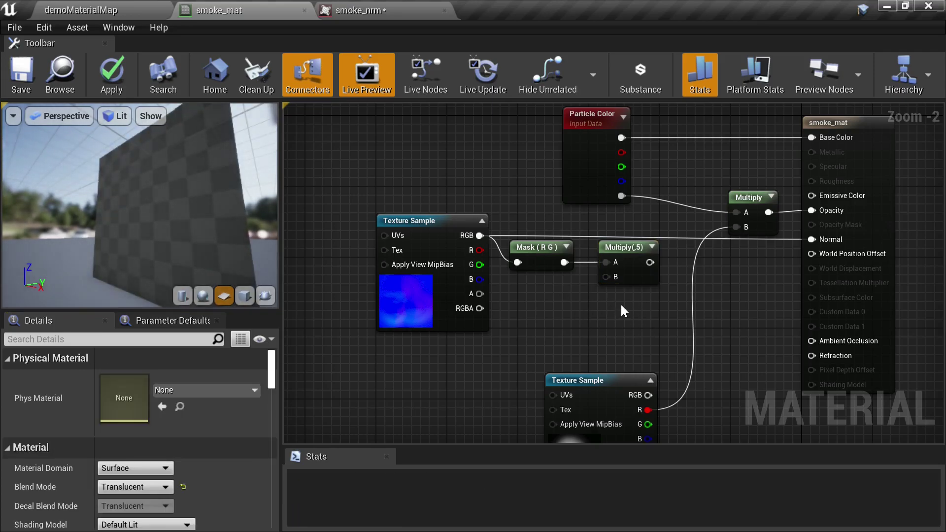
{"action": "right_click", "coordinate": [622, 309]}
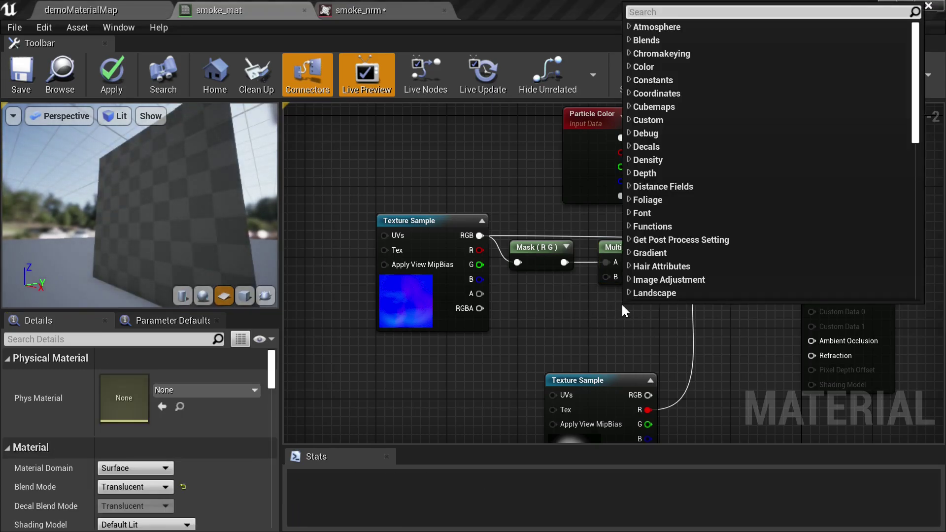
{"action": "type", "text": "app"}
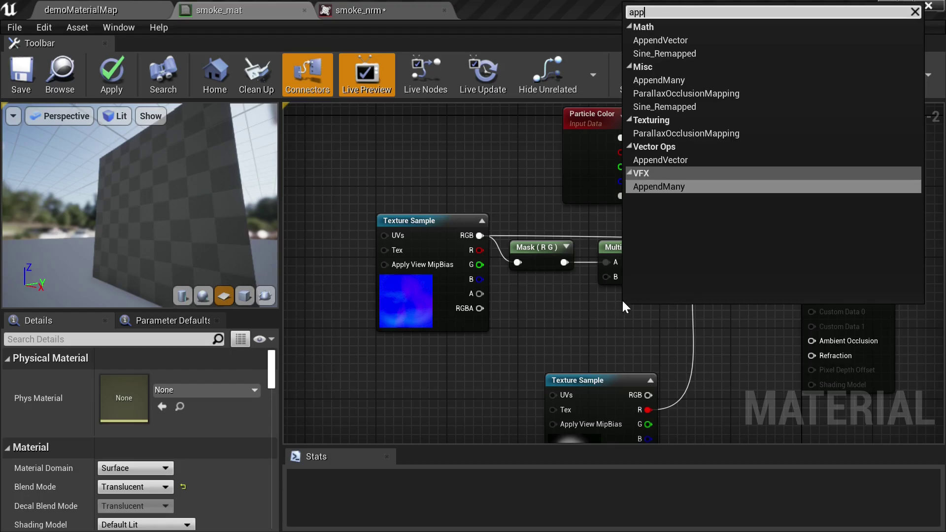
{"action": "left_click", "coordinate": [658, 40]}
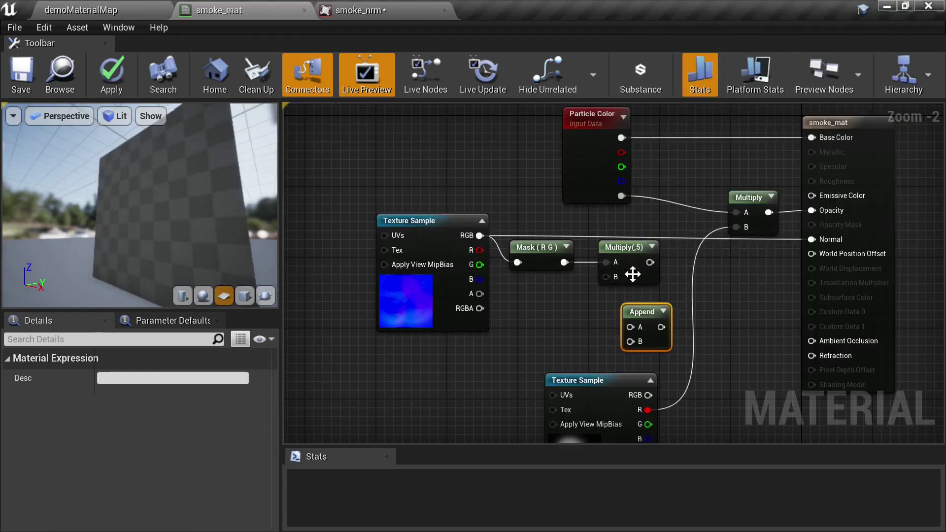
{"action": "left_click_drag", "start_coordinate": [636, 312], "coordinate": [656, 310]}
{"action": "left_click_drag", "start_coordinate": [692, 274], "coordinate": [683, 268]}
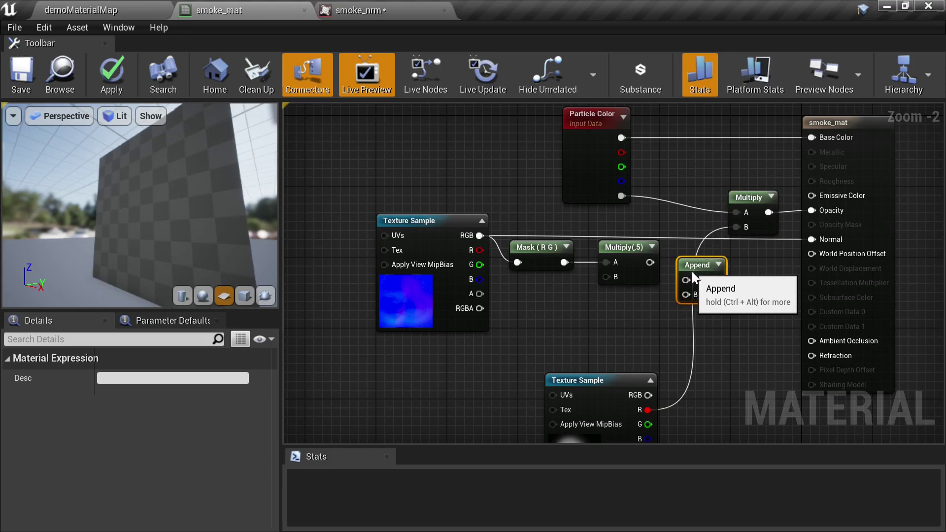
{"action": "key", "text": "ctrl+z"}
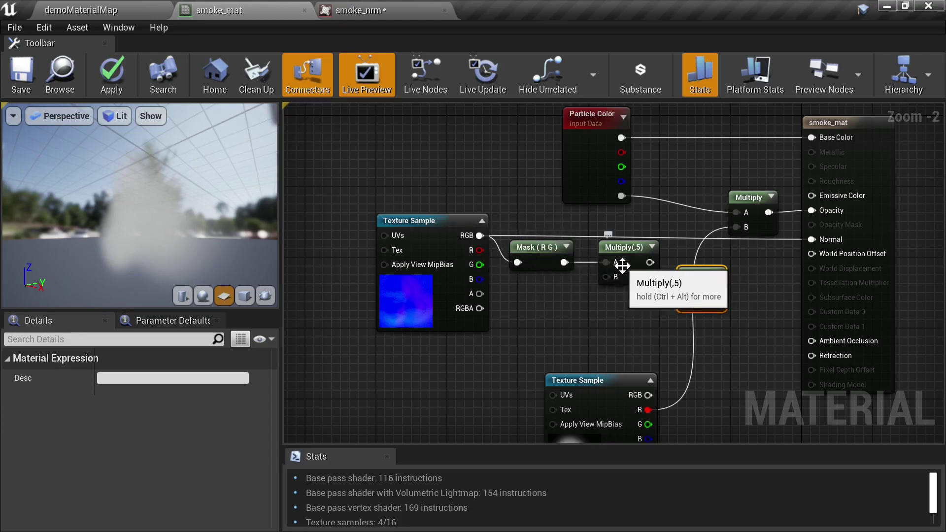
- Connect Multiply(,5) to Append's A and smoke_nrm's B output to Append's B, then expand Append's preview and connect its output to Normal
{"action": "left_click", "coordinate": [540, 258]}
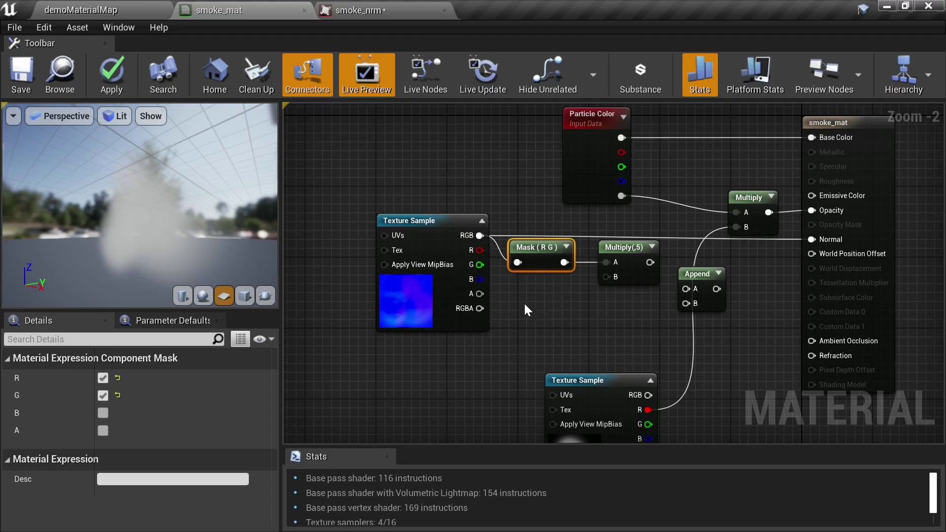
{"action": "left_click_drag", "start_coordinate": [484, 279], "coordinate": [691, 308]}
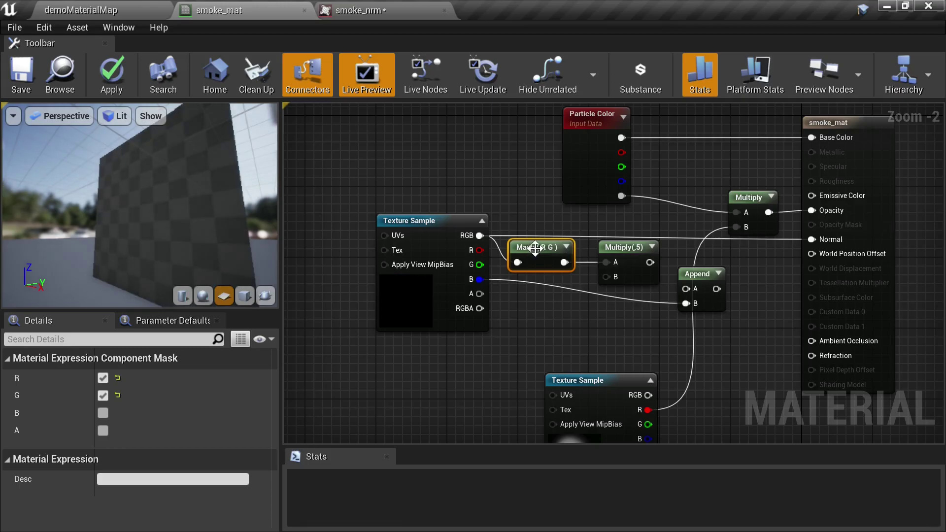
{"action": "left_click_drag", "start_coordinate": [649, 263], "coordinate": [687, 289]}
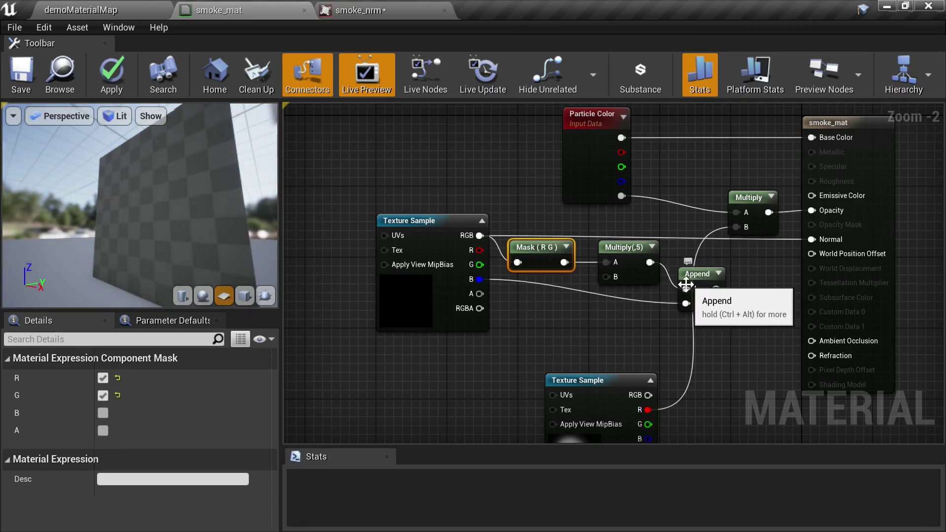
{"action": "left_click", "coordinate": [719, 274]}
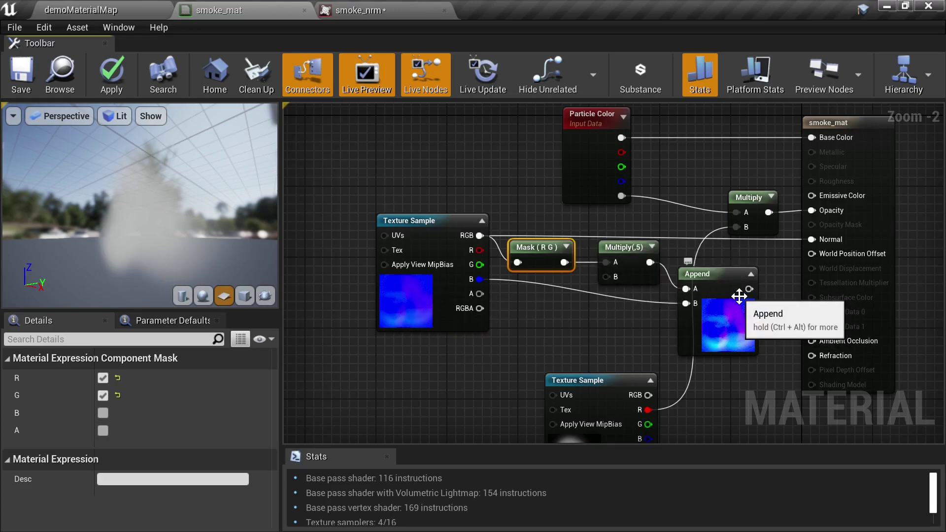
{"action": "left_click_drag", "start_coordinate": [749, 288], "coordinate": [812, 239]}
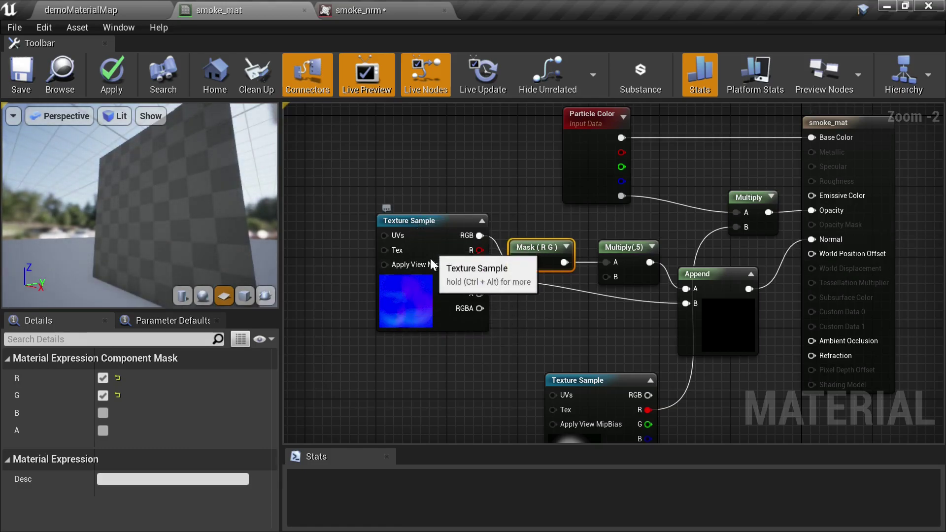
- Line up the smoke_nrm node with the Mask node, move the smoke_mask node up beneath them, and save the material
{"action": "left_click_drag", "start_coordinate": [432, 246], "coordinate": [428, 273]}
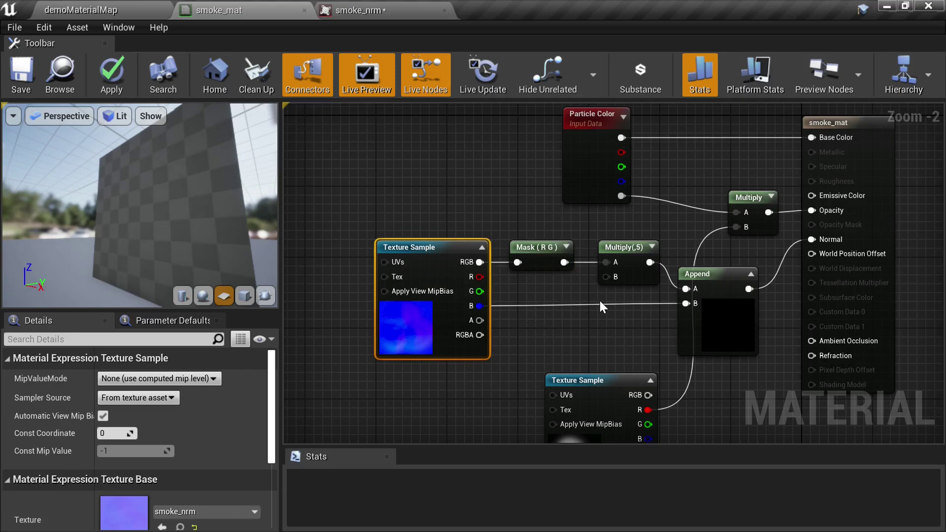
{"action": "left_click_drag", "start_coordinate": [207, 251], "coordinate": [171, 253]}
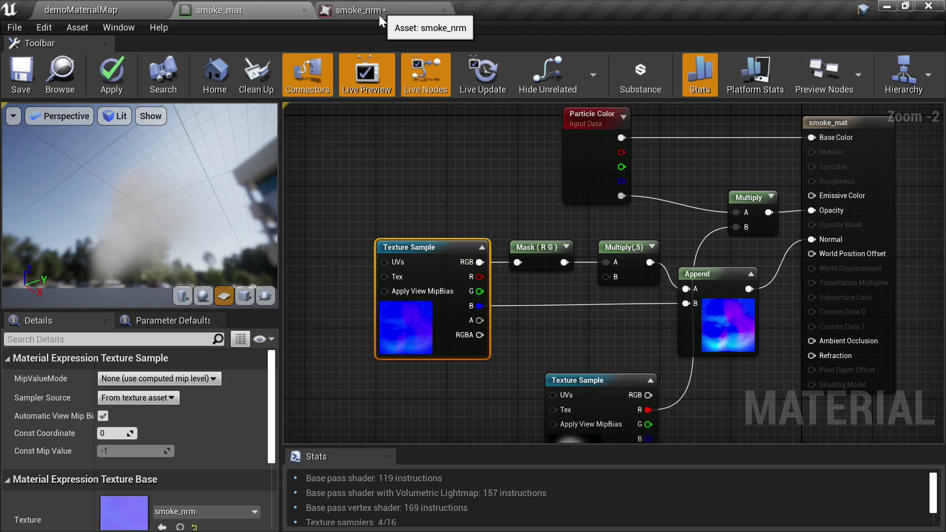
{"action": "scroll", "coordinate": [558, 254], "scroll_direction": "down", "scroll_amount": 1}
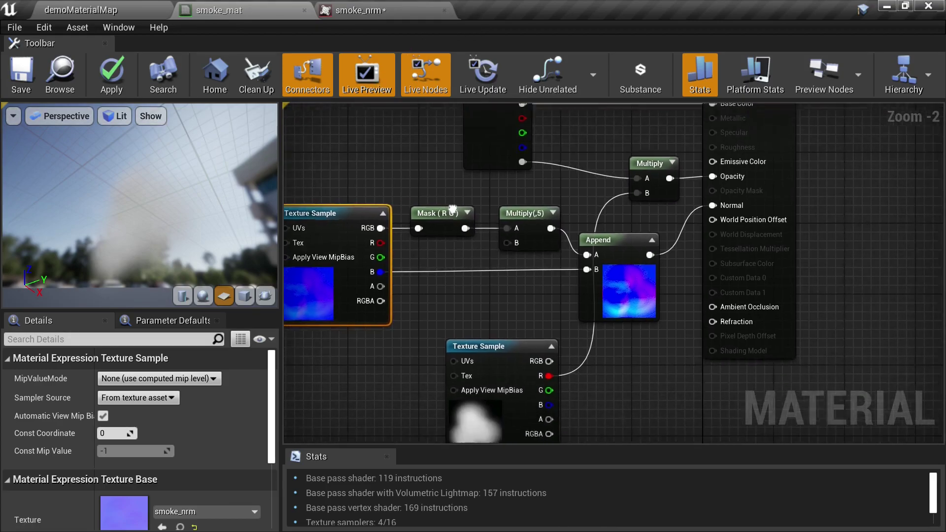
{"action": "left_click_drag", "start_coordinate": [581, 392], "coordinate": [563, 357]}
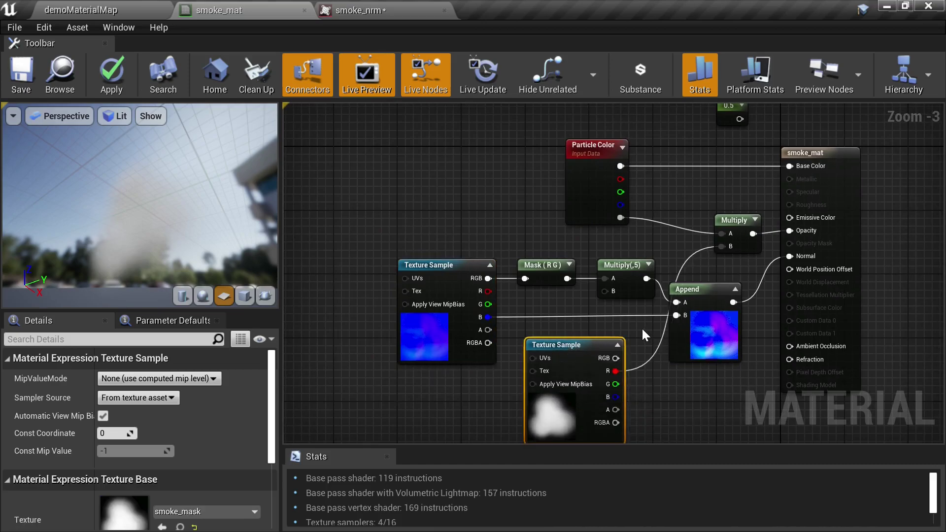
{"action": "right_click_drag", "start_coordinate": [548, 288], "coordinate": [569, 256]}
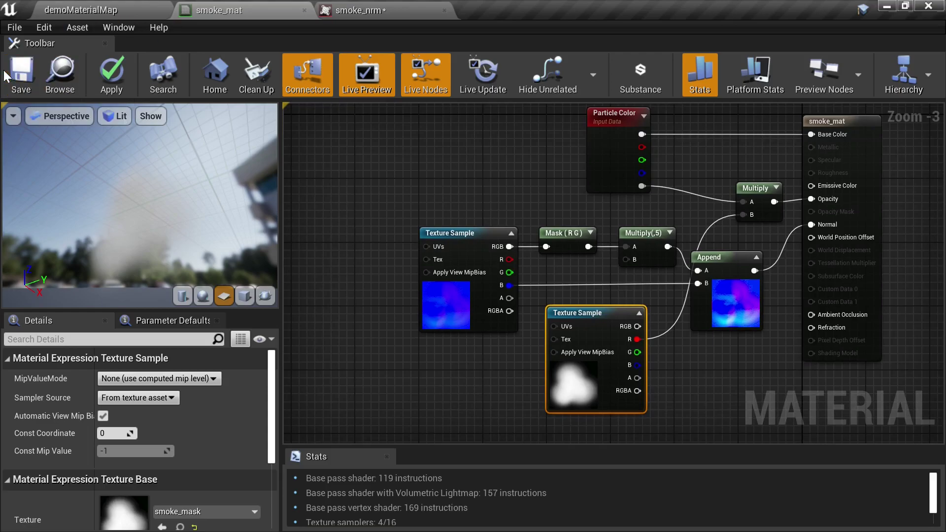
{"action": "left_click", "coordinate": [23, 74]}
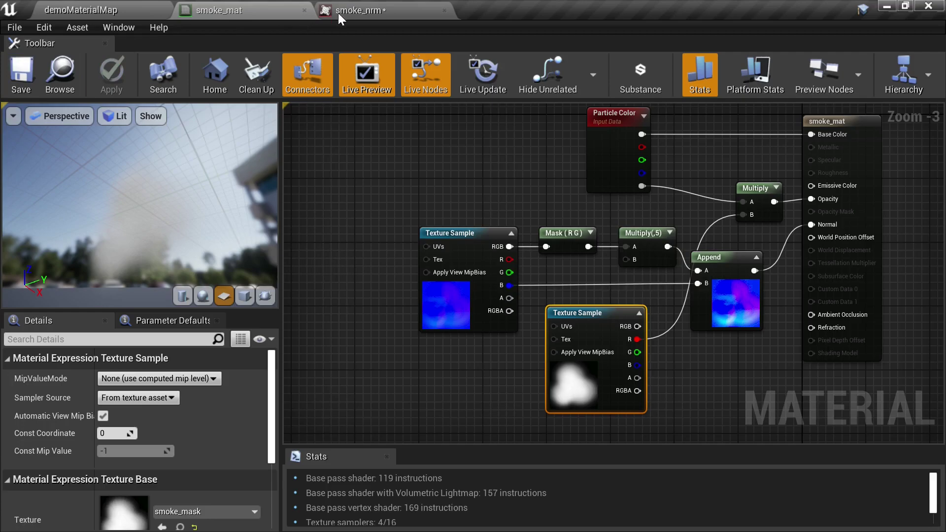
- Save and close the smoke_nrm texture and return to the demoMaterialMap level
{"action": "left_click", "coordinate": [345, 10]}
{"action": "left_click", "coordinate": [35, 62]}
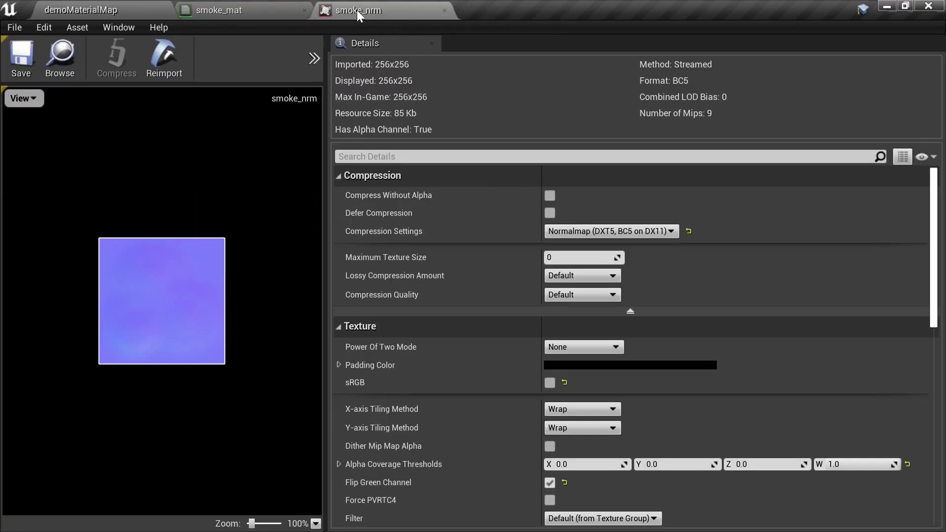
{"action": "left_click", "coordinate": [445, 10]}
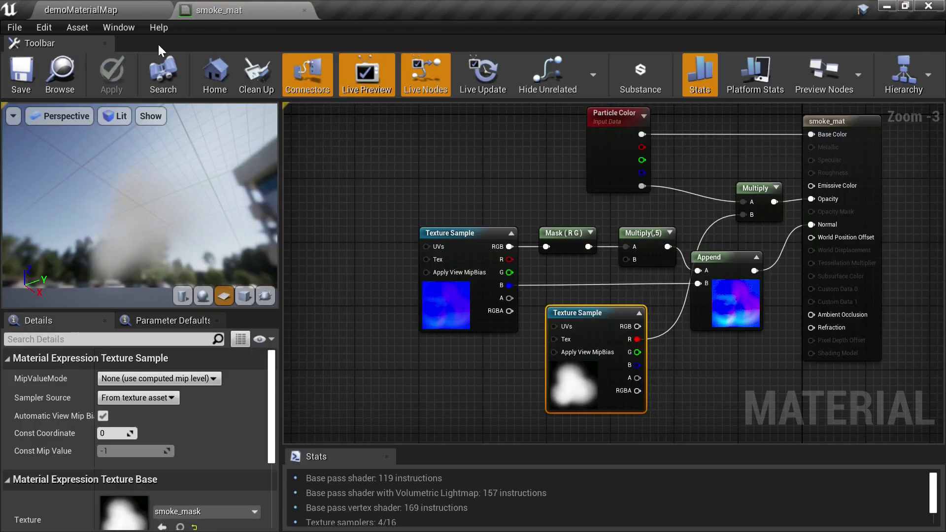
{"action": "left_click", "coordinate": [108, 7]}
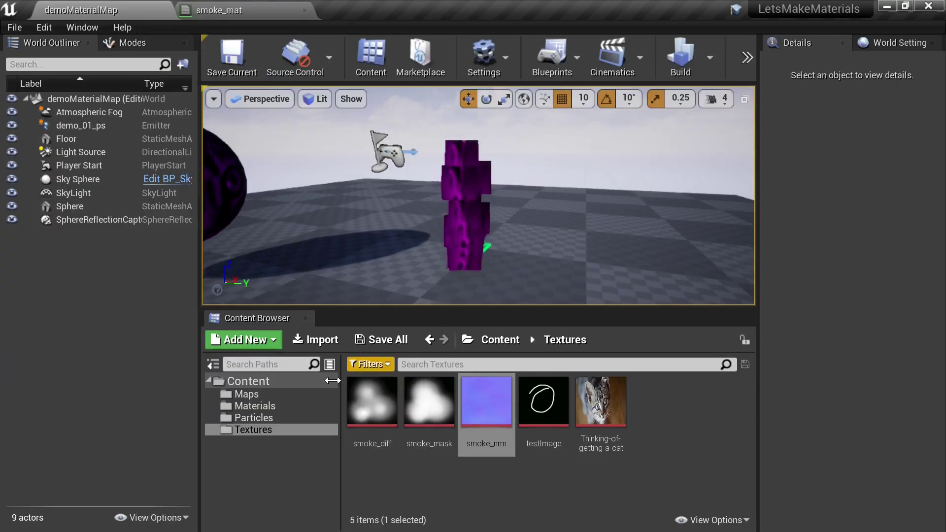
- Create a Particle System asset named smoke_ps in the Particles folder
{"action": "left_click", "coordinate": [265, 416]}
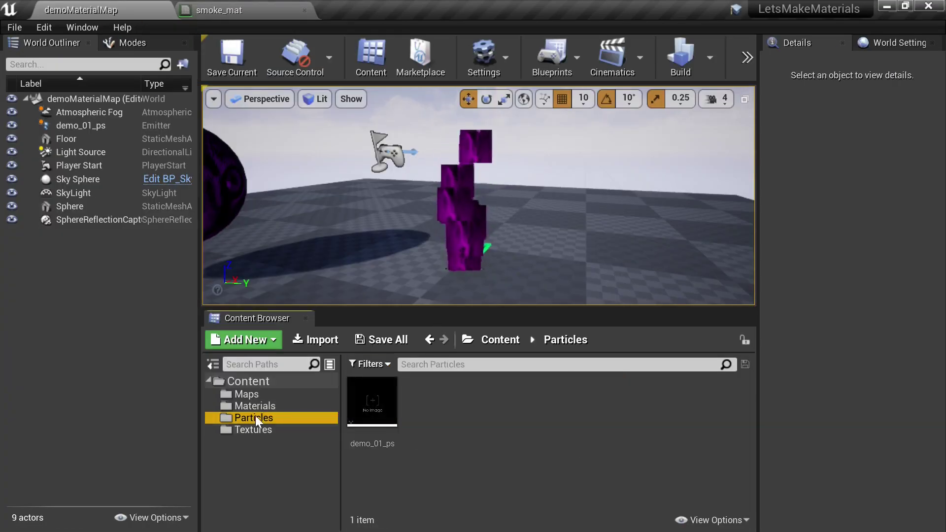
{"action": "right_click", "coordinate": [481, 407]}
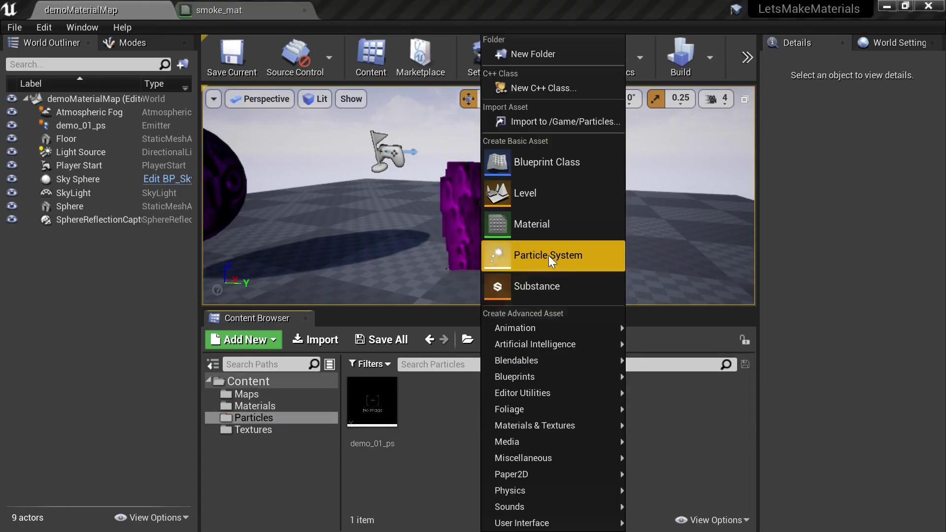
{"action": "left_click", "coordinate": [548, 256]}
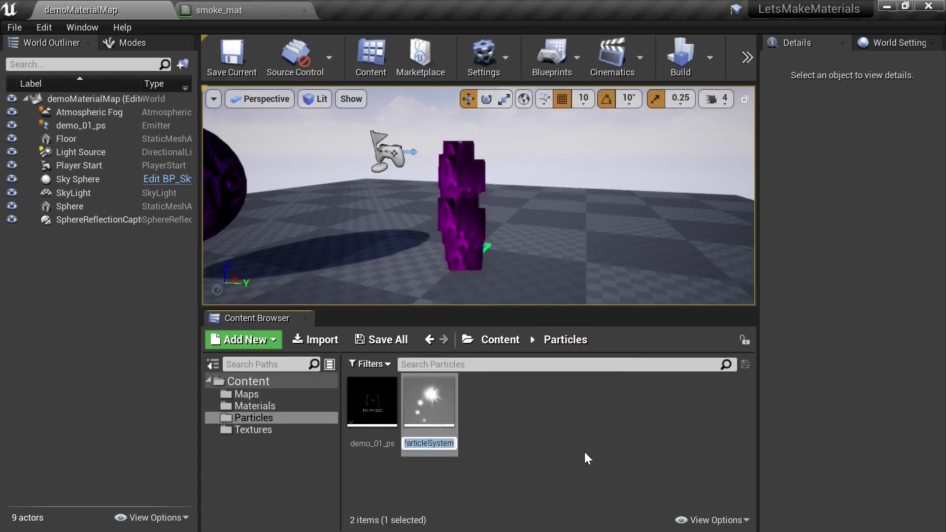
{"action": "type", "text": "smoke"}
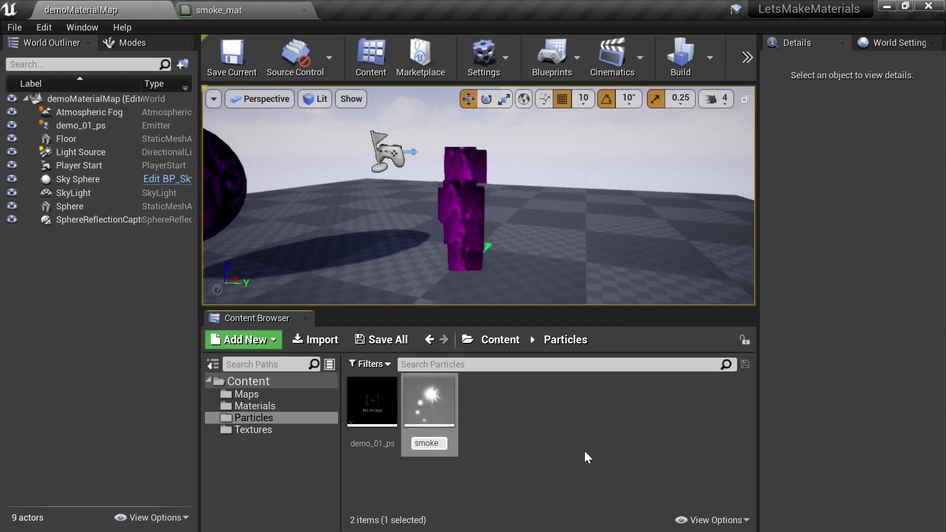
{"action": "type", "text": "_ps"}
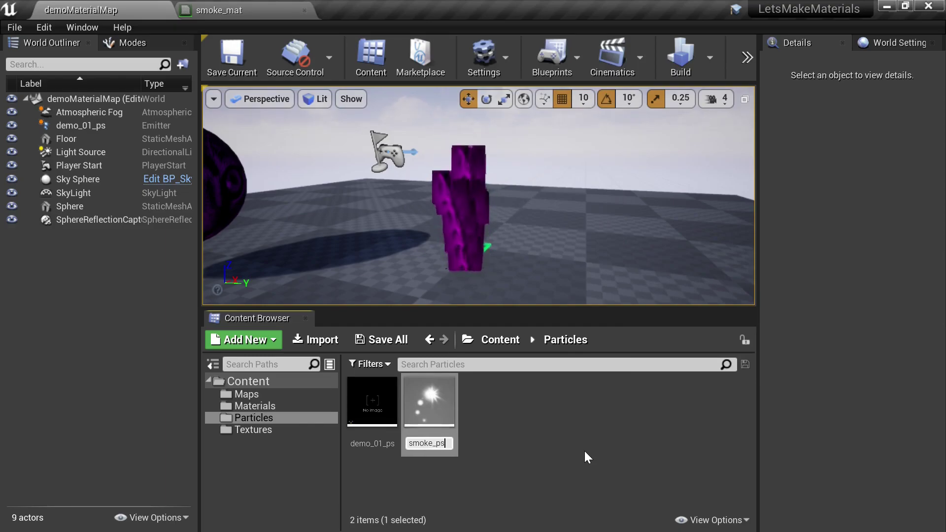
{"action": "key", "text": "Return"}
- Place smoke_ps in the level beside the purple emitter, and open the asset in an editor docked with the other tabs
{"action": "left_click_drag", "start_coordinate": [438, 418], "coordinate": [559, 266]}
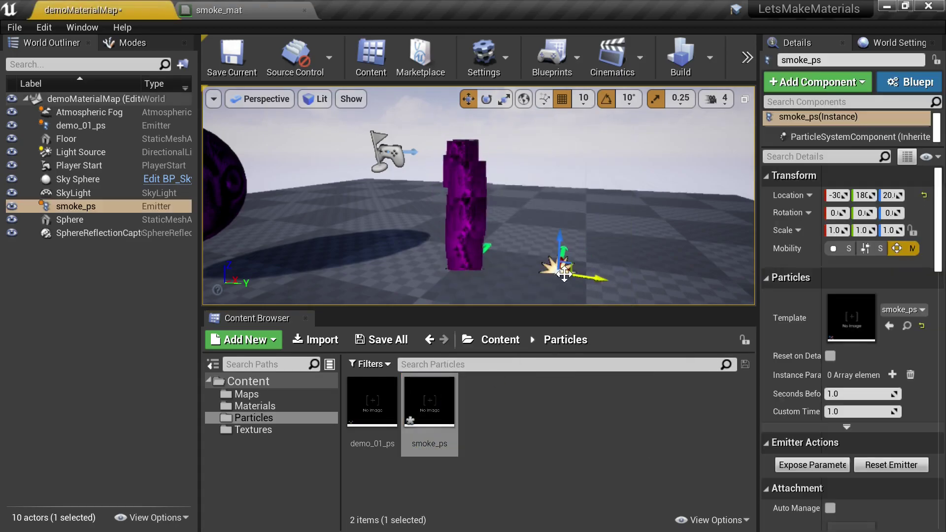
{"action": "double_click", "coordinate": [441, 391]}
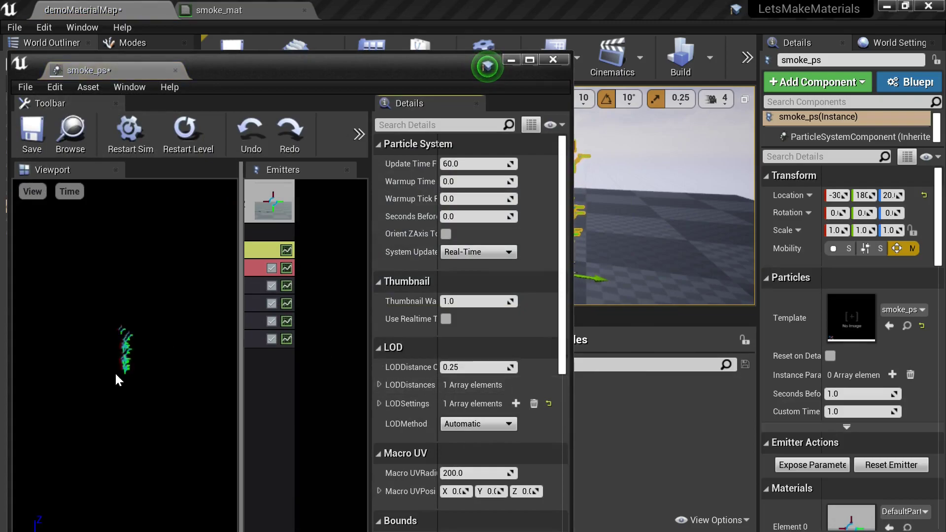
{"action": "left_click_drag", "start_coordinate": [109, 75], "coordinate": [338, 3]}
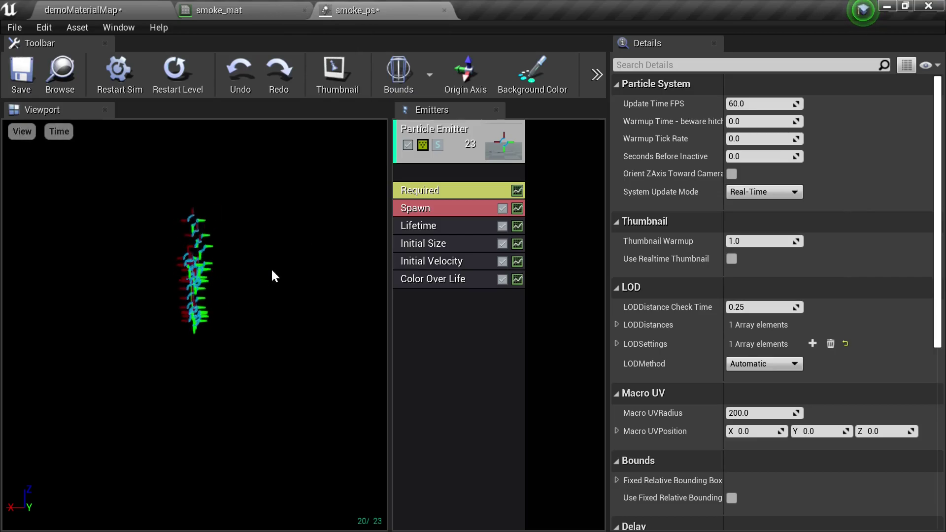
- Set the material in the Particle Emitter's Required module to smoke_mat
{"action": "left_click", "coordinate": [453, 190]}
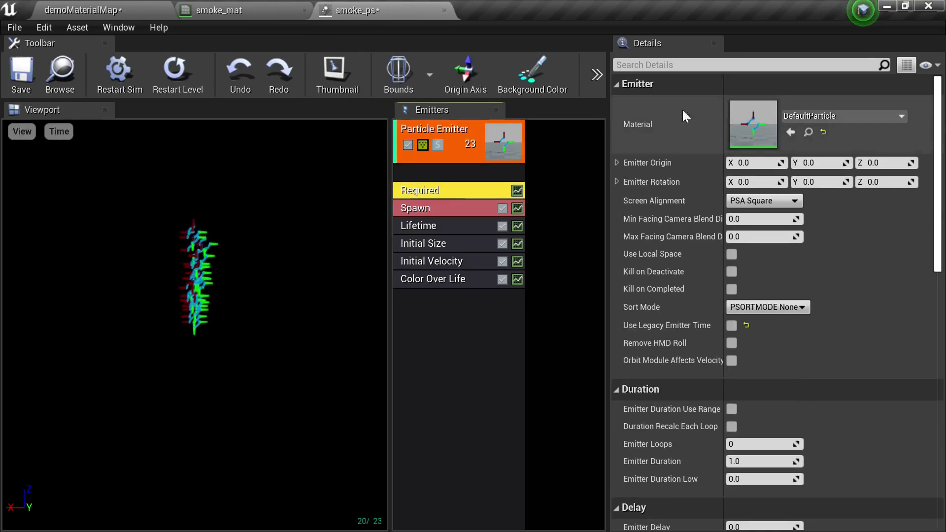
{"action": "left_click", "coordinate": [888, 117]}
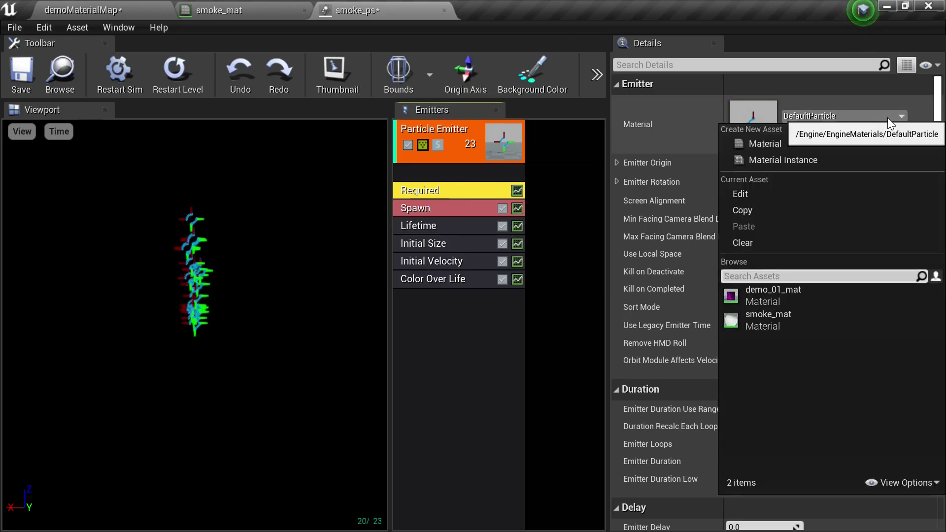
{"action": "left_click", "coordinate": [805, 323]}
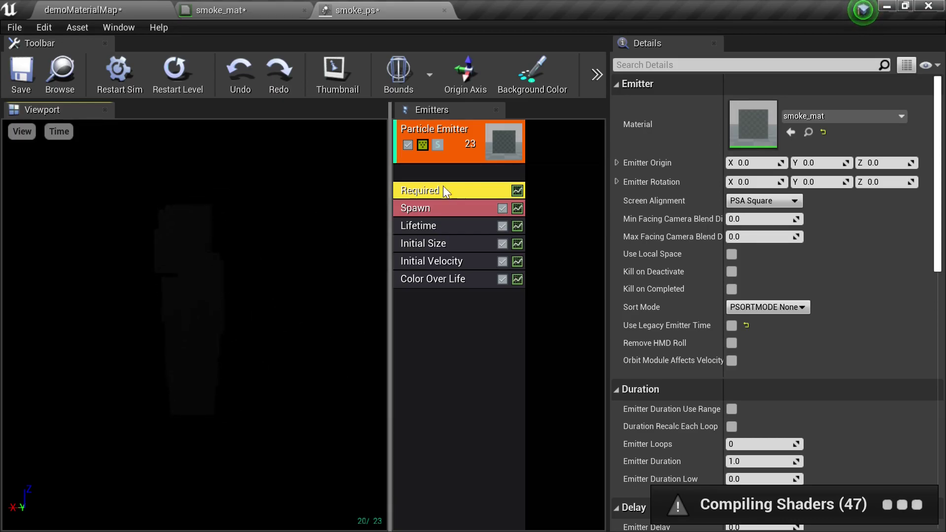
{"action": "left_click", "coordinate": [543, 82]}
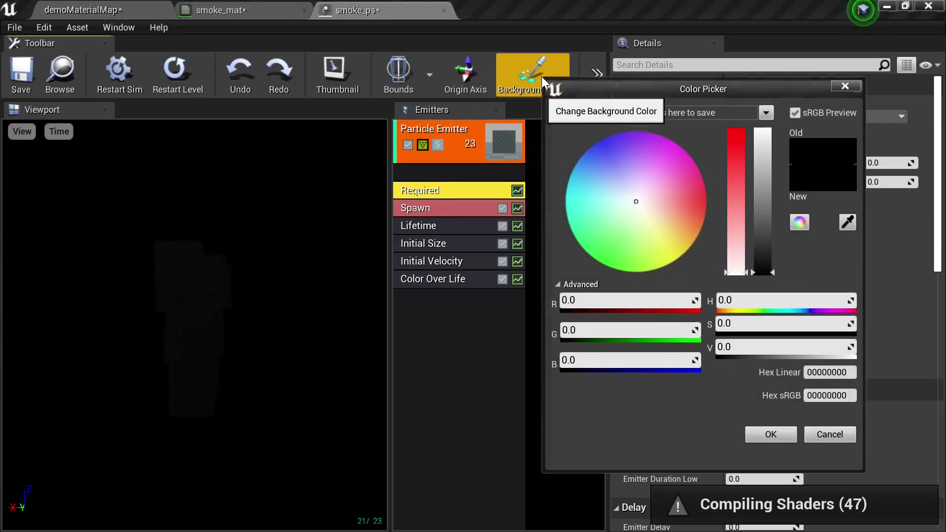
{"action": "left_click", "coordinate": [642, 168]}
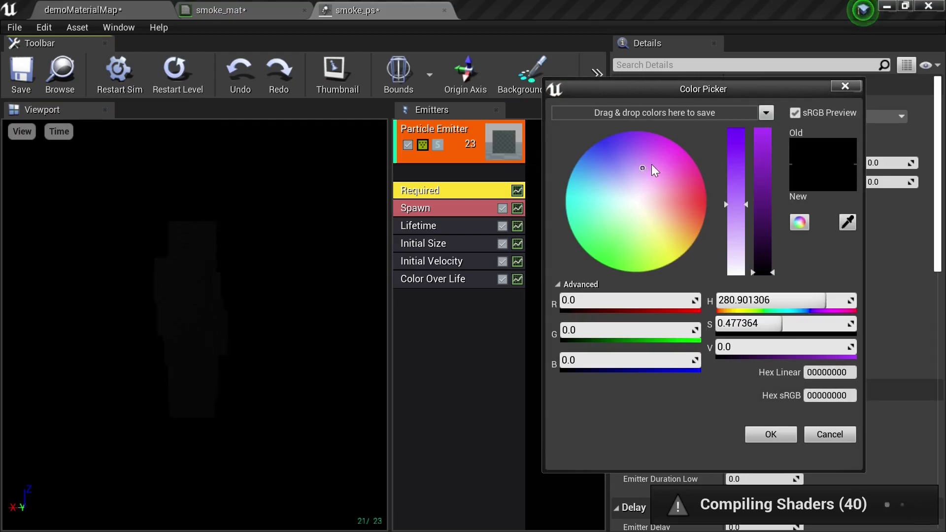
{"action": "left_click", "coordinate": [654, 163]}
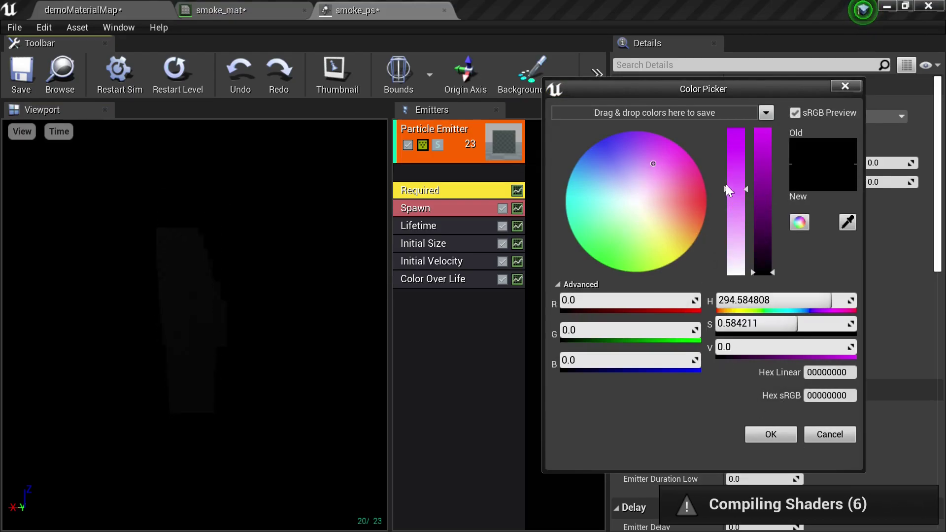
{"action": "left_click", "coordinate": [837, 434]}
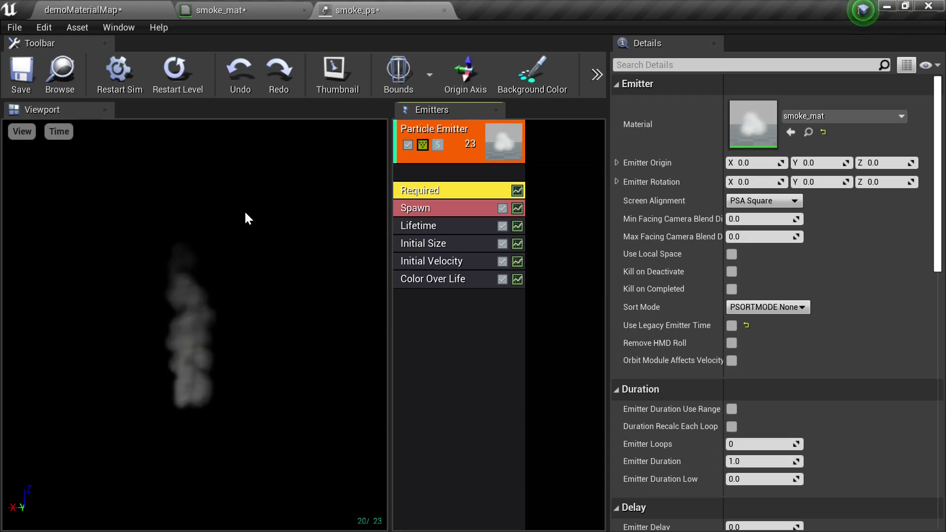
- Save the smoke_ps particle system and delete the purple demo_01_ps emitter from the demoMaterialMap level
{"action": "left_click", "coordinate": [27, 71]}
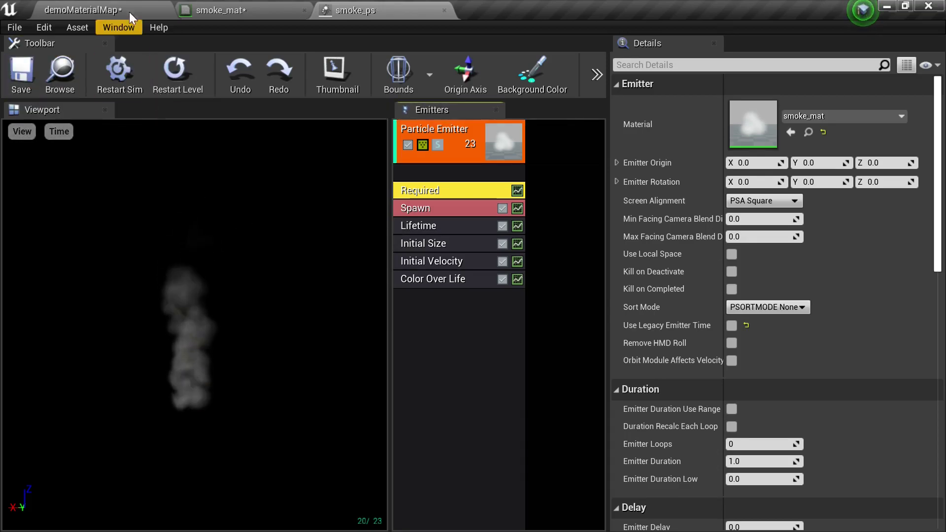
{"action": "left_click", "coordinate": [115, 5]}
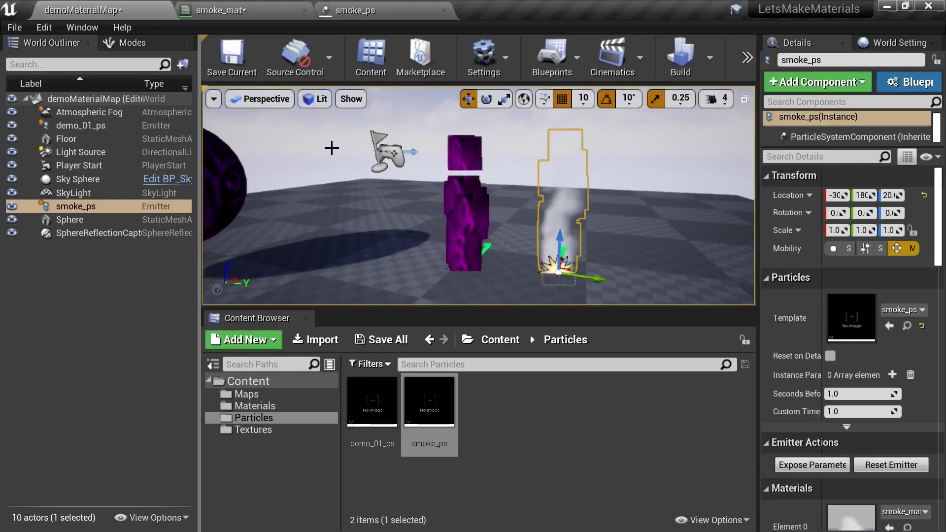
{"action": "left_click", "coordinate": [467, 255]}
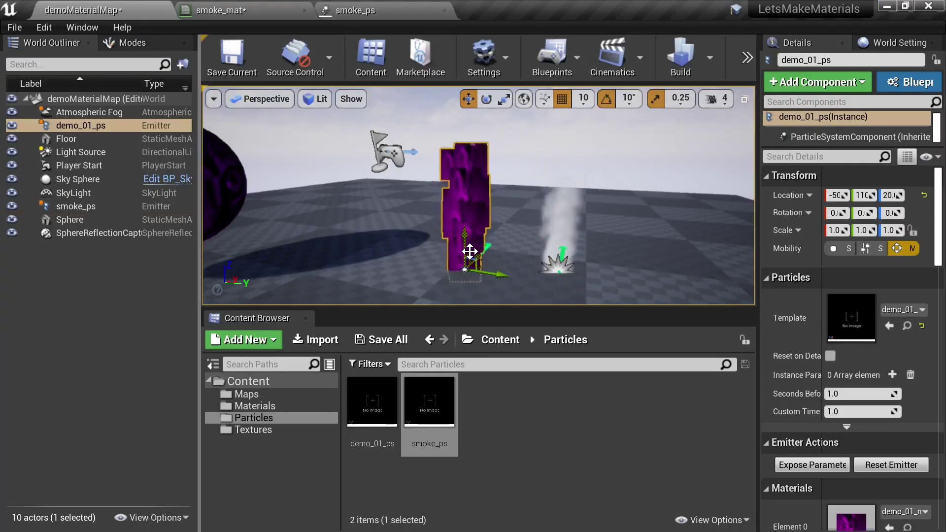
{"action": "key", "text": "Delete"}
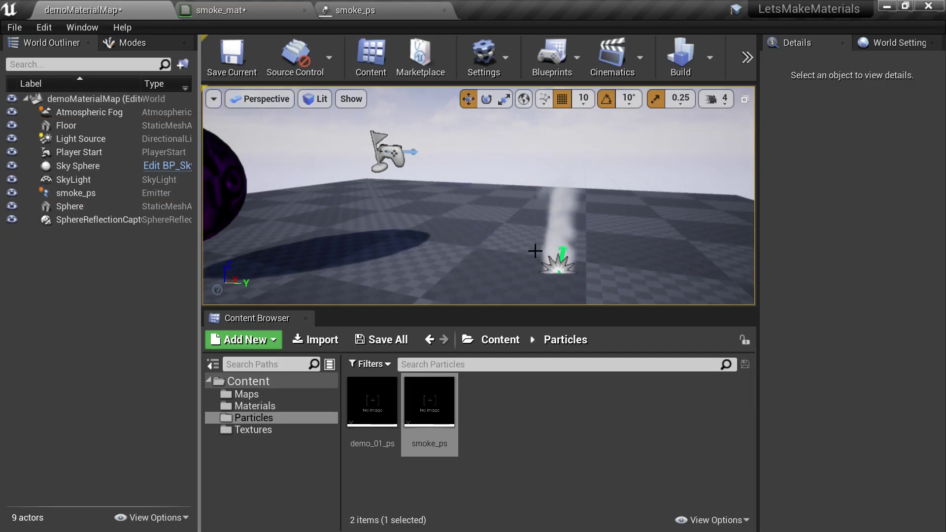
- Move the smoke_ps emitter along Y toward the sphere and enlarge the level viewport for a closer view of the smoke
{"action": "left_click", "coordinate": [564, 267]}
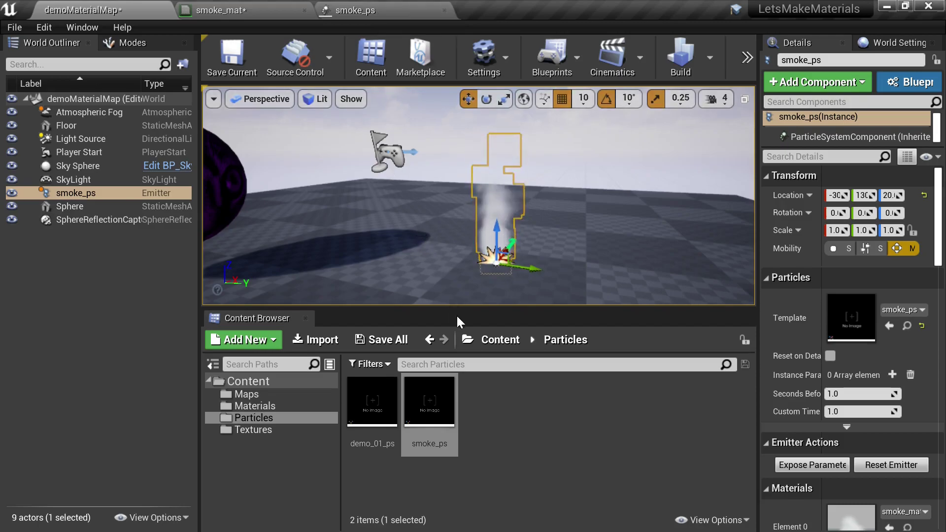
{"action": "left_click_drag", "start_coordinate": [458, 309], "coordinate": [455, 383]}
{"action": "scroll", "coordinate": [495, 321], "scroll_direction": "down", "scroll_amount": 3}
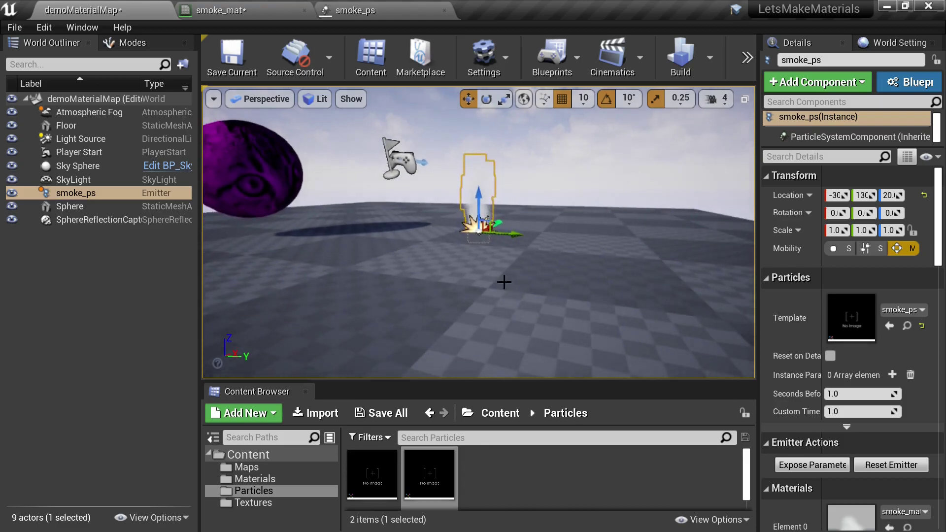
{"action": "scroll", "coordinate": [520, 205], "scroll_direction": "up", "scroll_amount": 5}
{"action": "right_click_drag", "start_coordinate": [520, 205], "coordinate": [490, 195]}
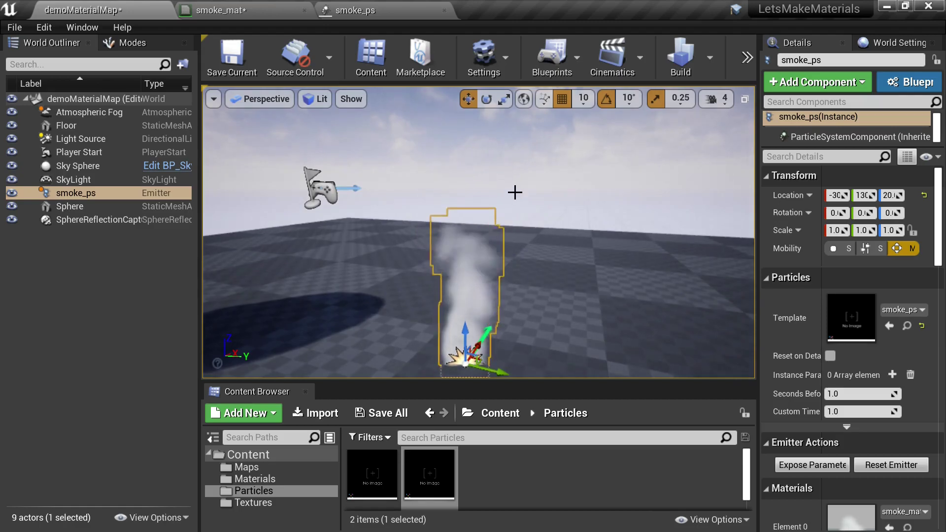
- Review the smoke_ps emitter modules and the smoke_mat node graph, and return to the demoMaterialMap level
{"action": "left_click", "coordinate": [367, 11]}
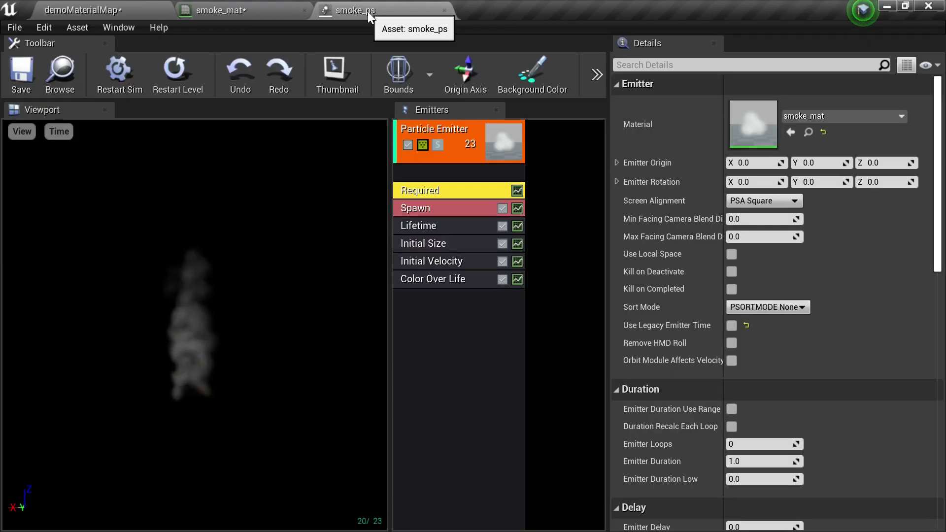
{"action": "left_click", "coordinate": [449, 309]}
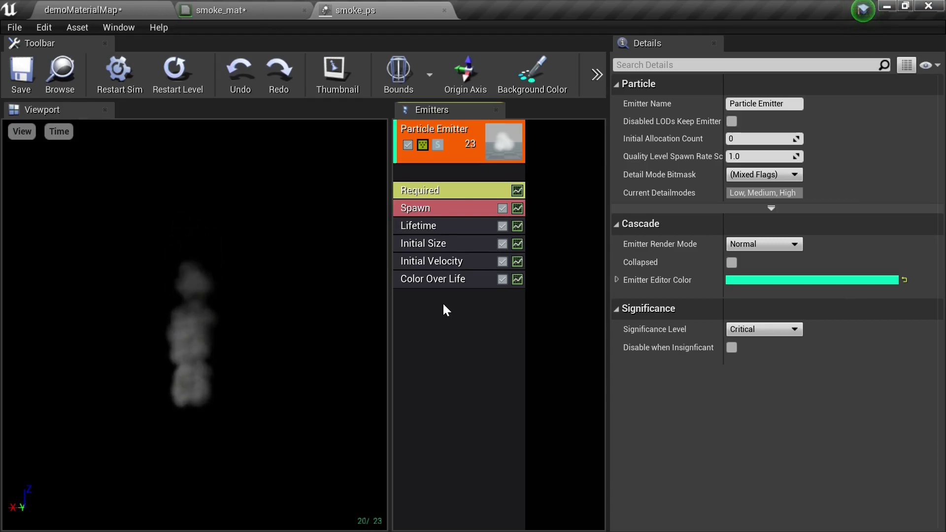
{"action": "left_click", "coordinate": [238, 8]}
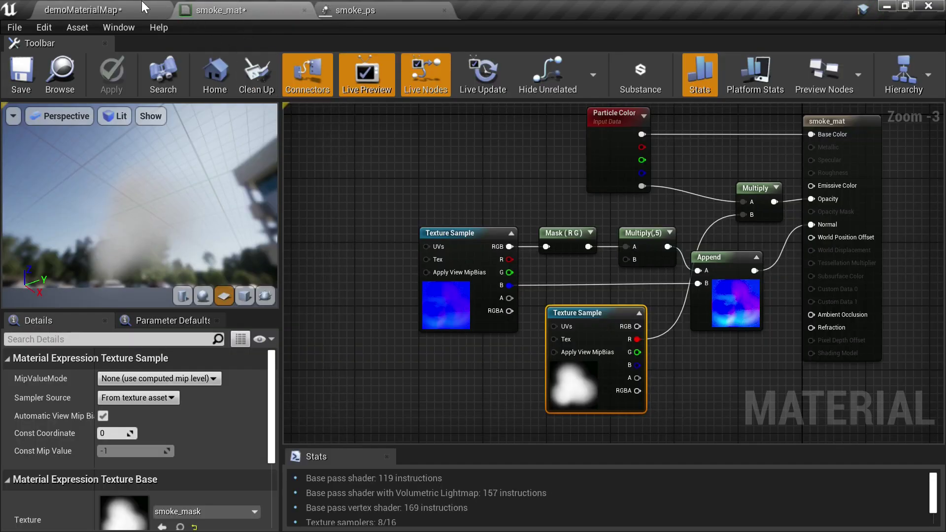
{"action": "left_click", "coordinate": [121, 9]}
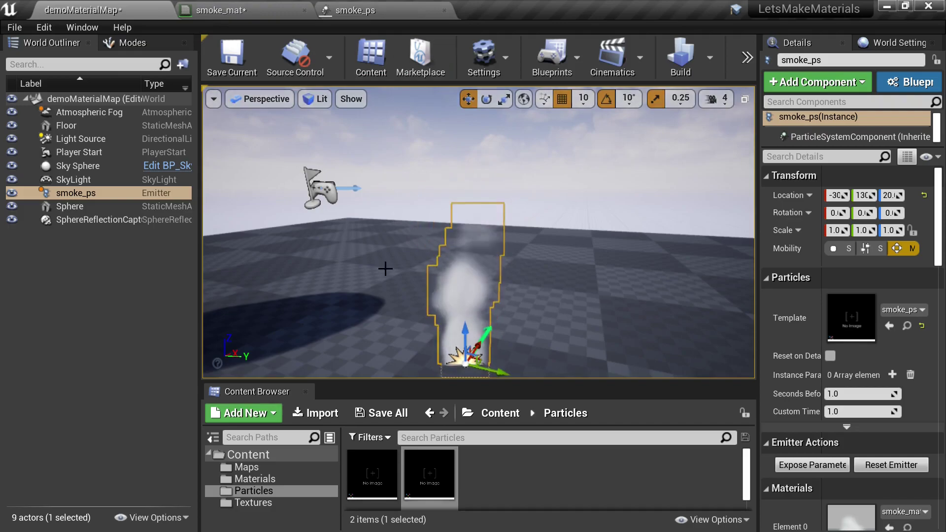
- Examine the smoke particles' shading in the level from several angles and distances, and return to the smoke_ps particle system
{"action": "right_click_drag", "start_coordinate": [478, 232], "coordinate": [582, 240]}
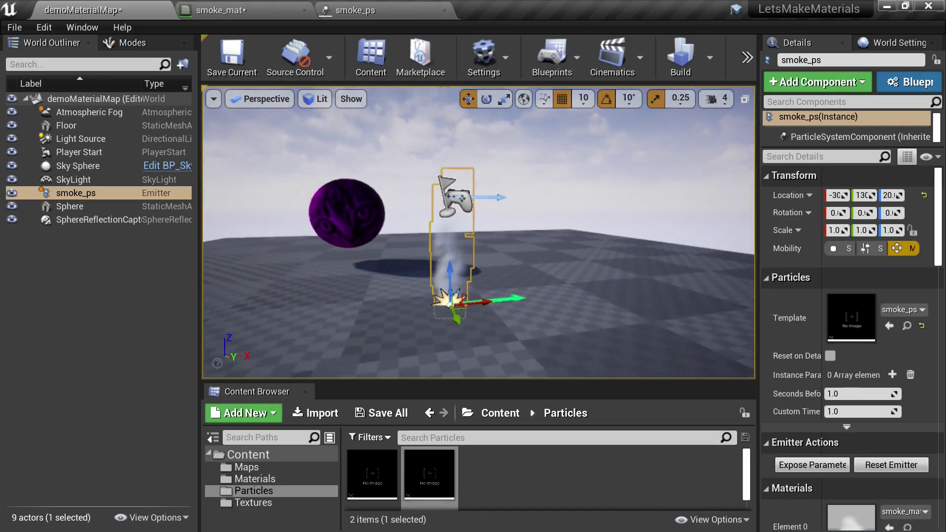
{"action": "scroll", "coordinate": [381, 314], "scroll_direction": "up", "scroll_amount": 4}
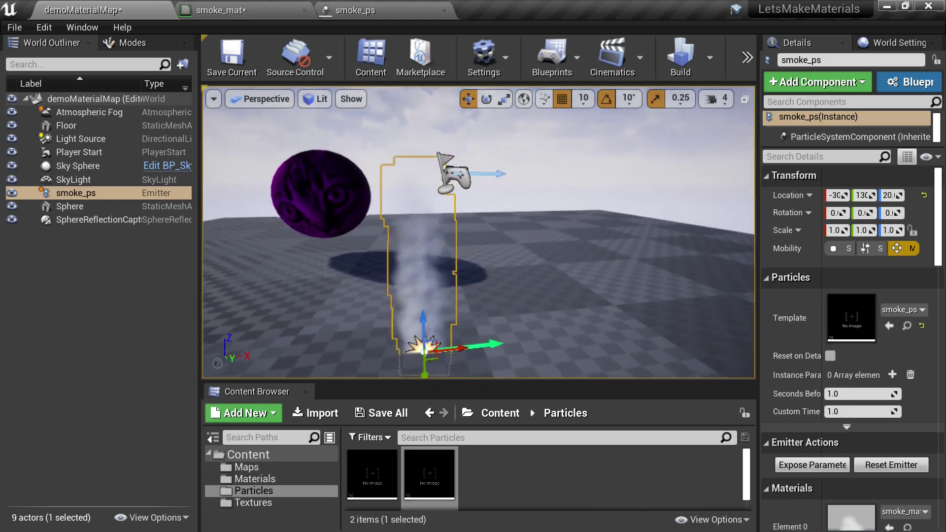
{"action": "right_click_drag", "start_coordinate": [381, 314], "coordinate": [359, 316]}
{"action": "scroll", "coordinate": [360, 316], "scroll_direction": "up", "scroll_amount": 3}
{"action": "scroll", "coordinate": [360, 316], "scroll_direction": "down", "scroll_amount": 3}
{"action": "scroll", "coordinate": [360, 316], "scroll_direction": "up", "scroll_amount": 3}
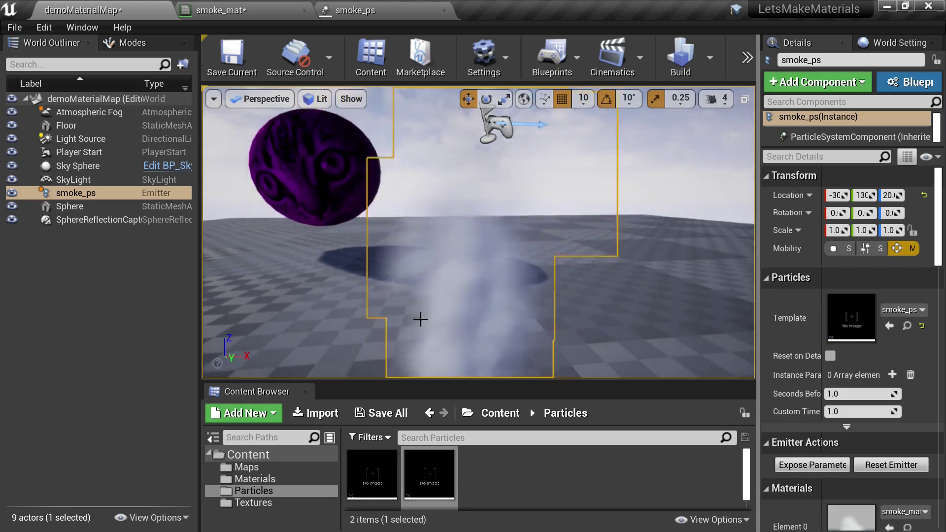
{"action": "scroll", "coordinate": [477, 300], "scroll_direction": "down", "scroll_amount": 3}
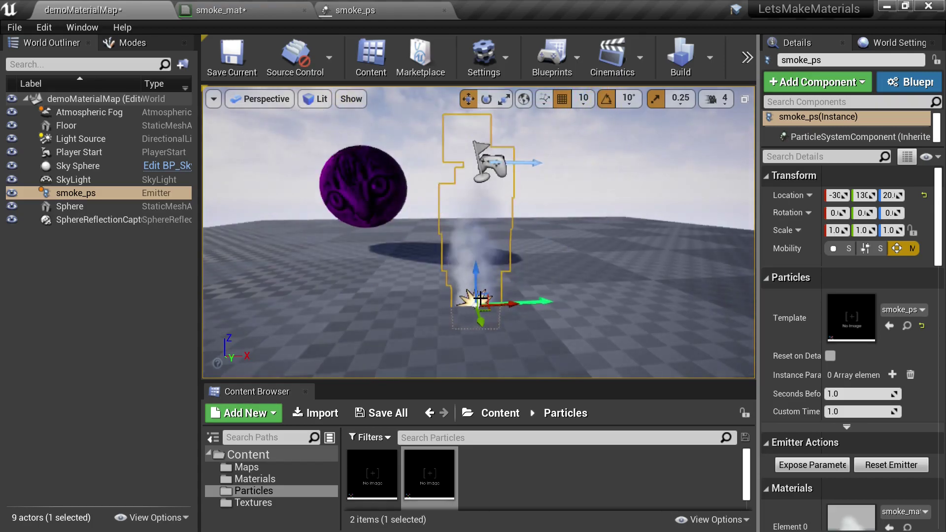
{"action": "scroll", "coordinate": [479, 298], "scroll_direction": "up", "scroll_amount": 3}
{"action": "scroll", "coordinate": [486, 338], "scroll_direction": "up", "scroll_amount": 2}
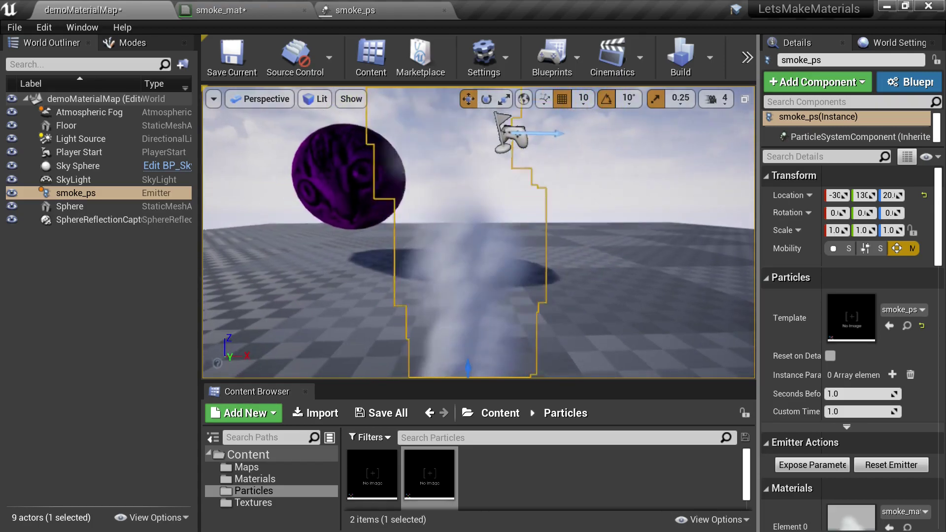
{"action": "scroll", "coordinate": [477, 334], "scroll_direction": "down", "scroll_amount": 2}
{"action": "scroll", "coordinate": [439, 285], "scroll_direction": "up", "scroll_amount": 2}
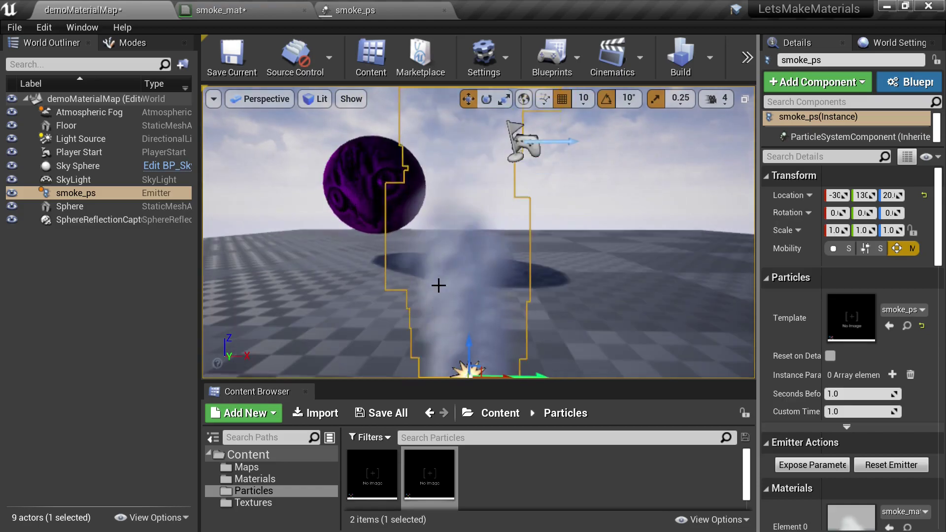
{"action": "scroll", "coordinate": [436, 287], "scroll_direction": "up", "scroll_amount": 1}
{"action": "scroll", "coordinate": [410, 296], "scroll_direction": "down", "scroll_amount": 3}
{"action": "scroll", "coordinate": [394, 304], "scroll_direction": "up", "scroll_amount": 1}
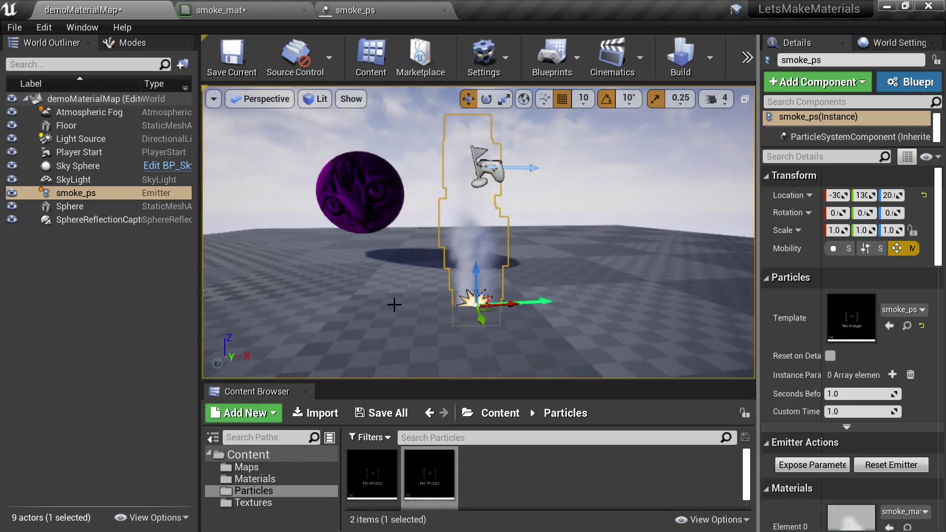
{"action": "scroll", "coordinate": [393, 306], "scroll_direction": "up", "scroll_amount": 1}
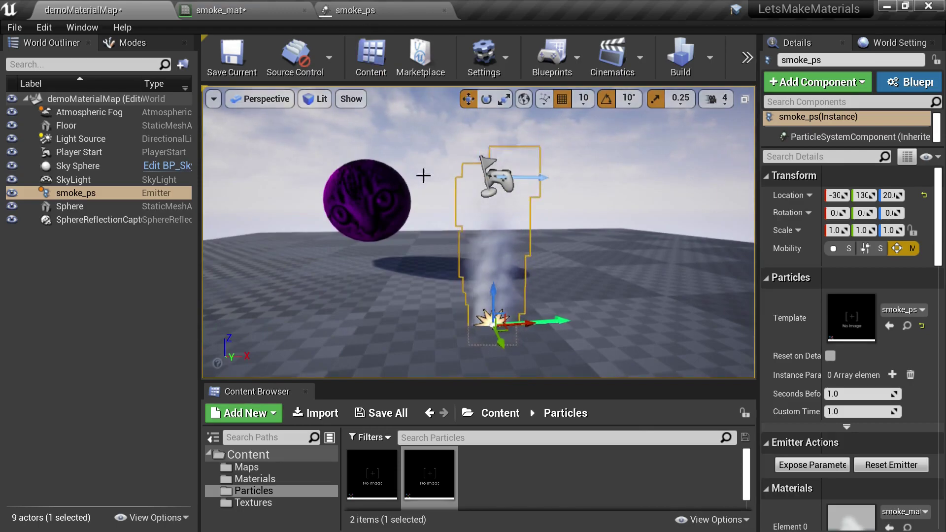
{"action": "left_click", "coordinate": [377, 13]}
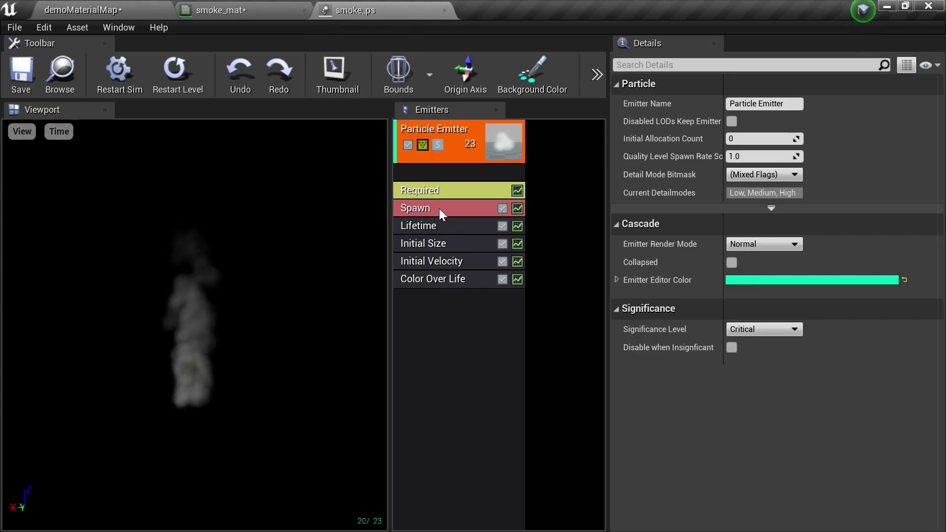
- Add an Initial Rotation module to the smoke emitter and expand its Start Rotation distribution values
{"action": "right_click", "coordinate": [439, 307]}
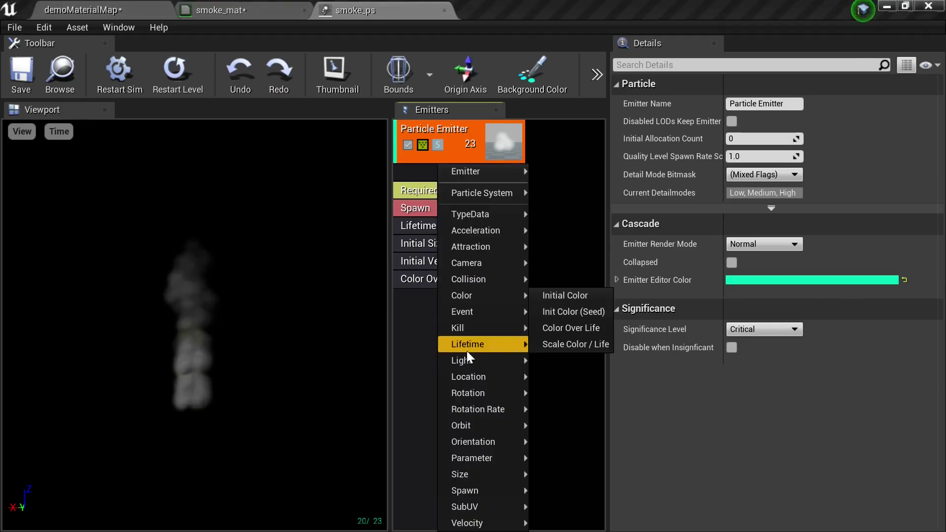
{"action": "mouse_move", "coordinate": [481, 393]}
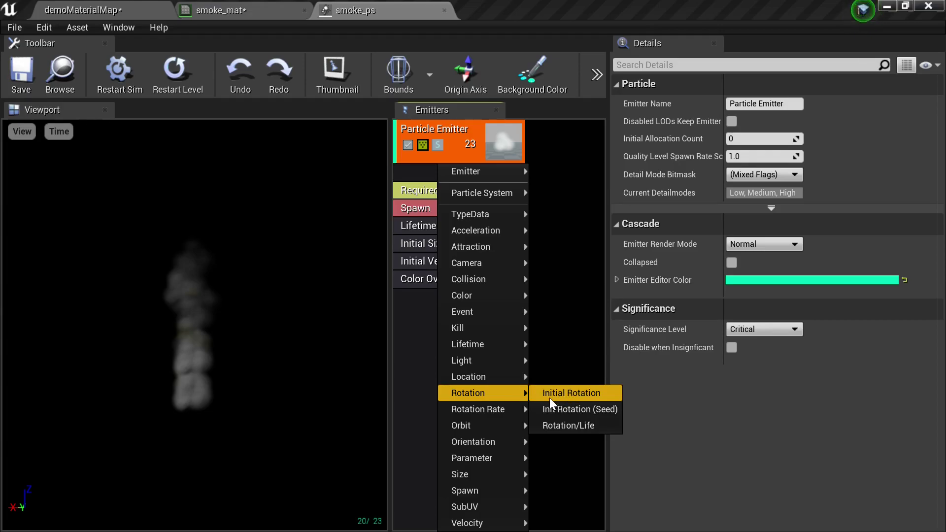
{"action": "left_click", "coordinate": [419, 320]}
{"action": "right_click", "coordinate": [438, 308]}
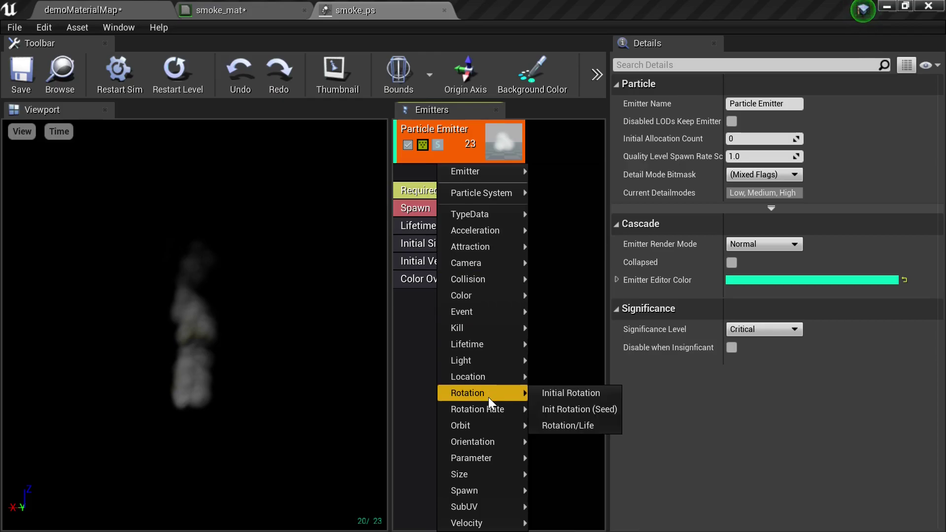
{"action": "left_click", "coordinate": [582, 394]}
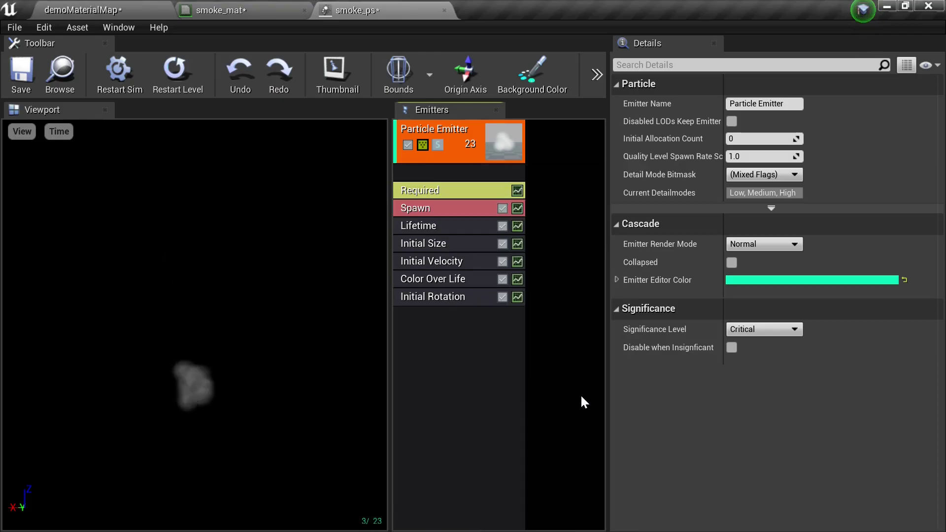
{"action": "left_click", "coordinate": [457, 301]}
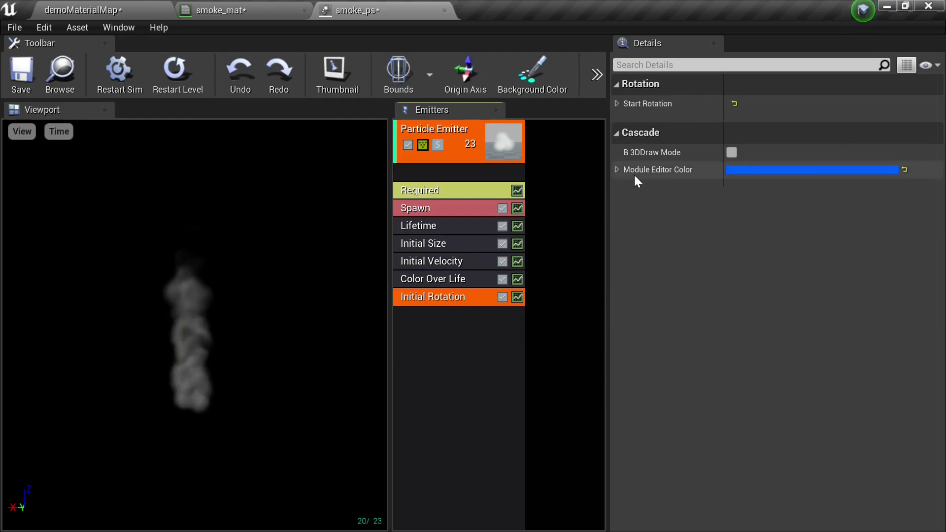
{"action": "left_click", "coordinate": [617, 103]}
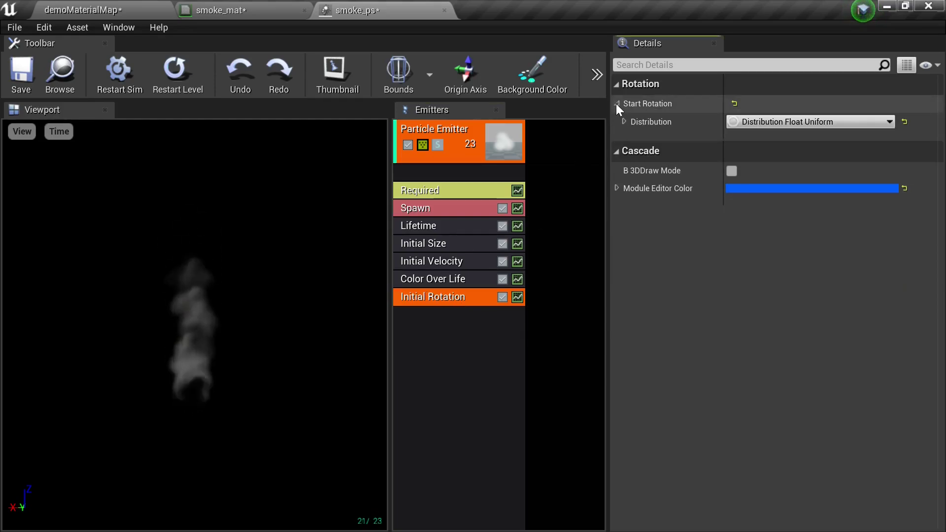
{"action": "left_click", "coordinate": [624, 122]}
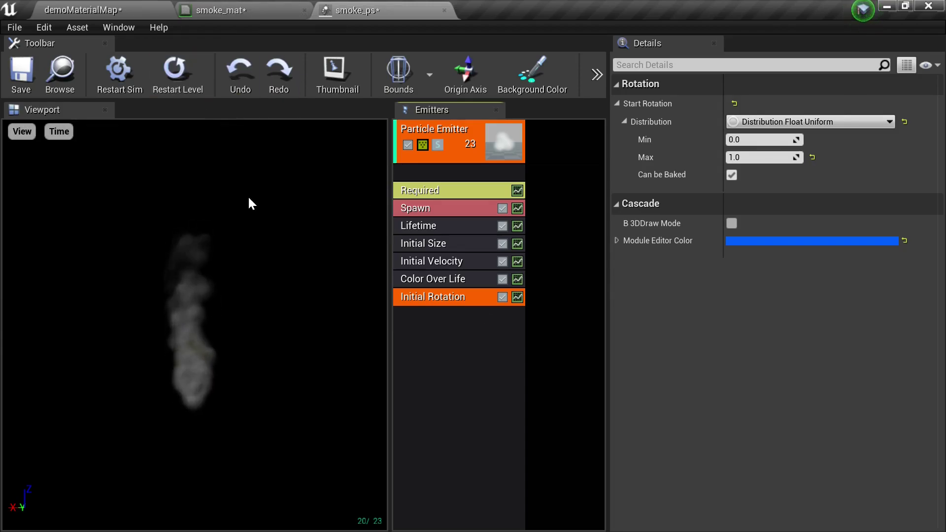
- Set the Initial Size module's maximum X to 50 and move the Initial Rotation module directly below Initial Size
{"action": "left_click", "coordinate": [460, 342]}
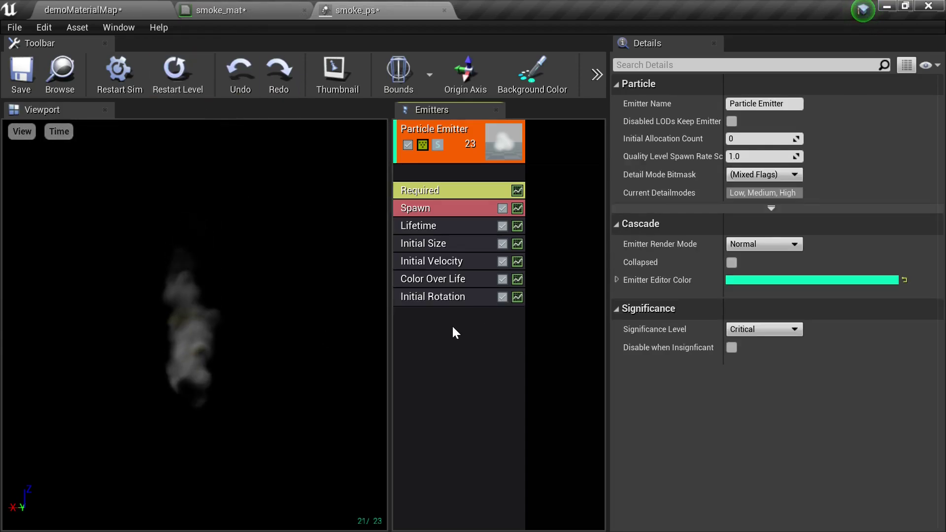
{"action": "left_click", "coordinate": [441, 244]}
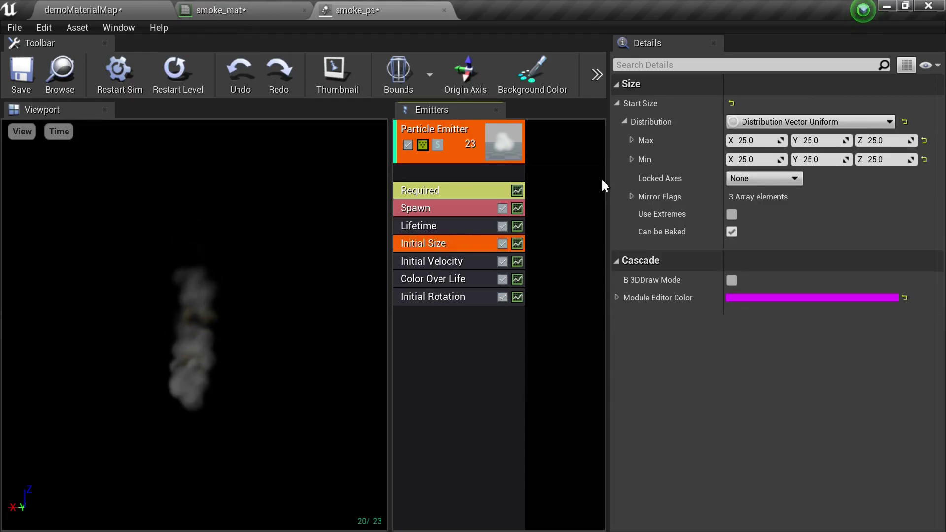
{"action": "left_click", "coordinate": [747, 141]}
{"action": "type", "text": "50"}
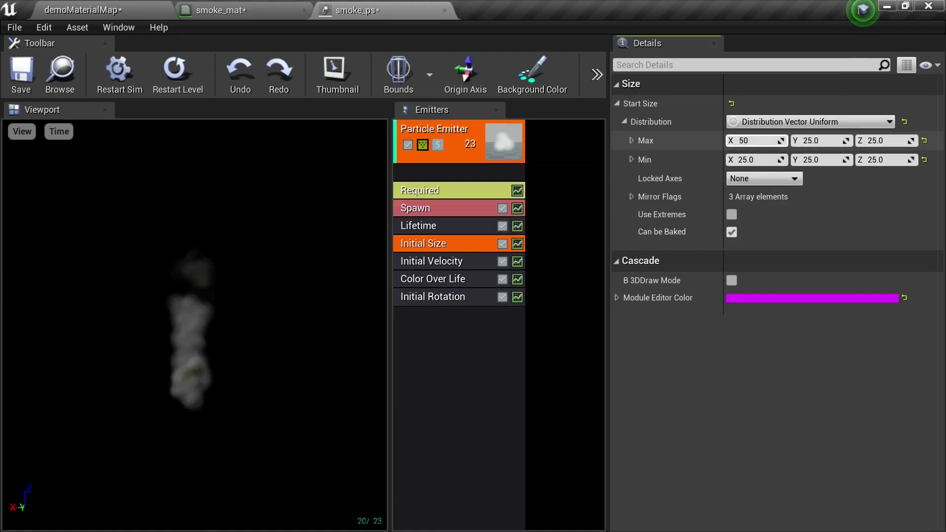
{"action": "key", "text": "Return"}
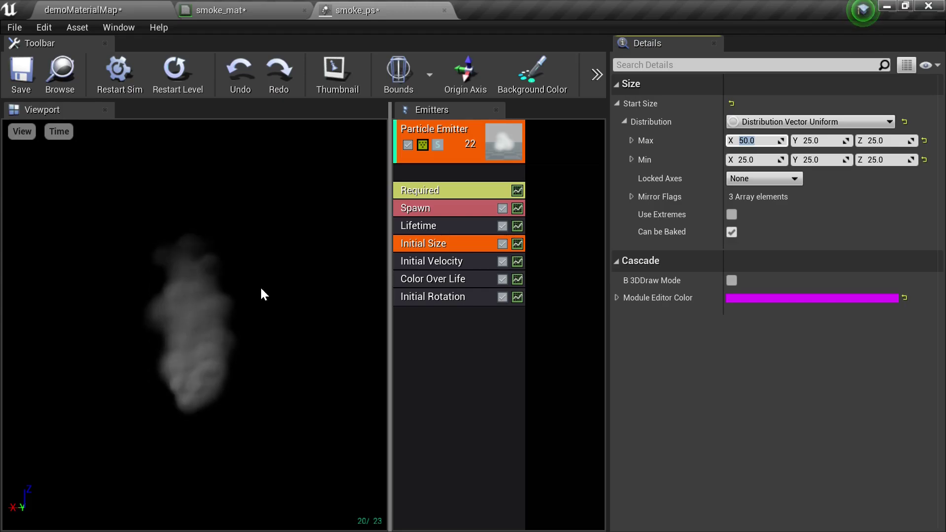
{"action": "left_click_drag", "start_coordinate": [438, 300], "coordinate": [436, 254]}
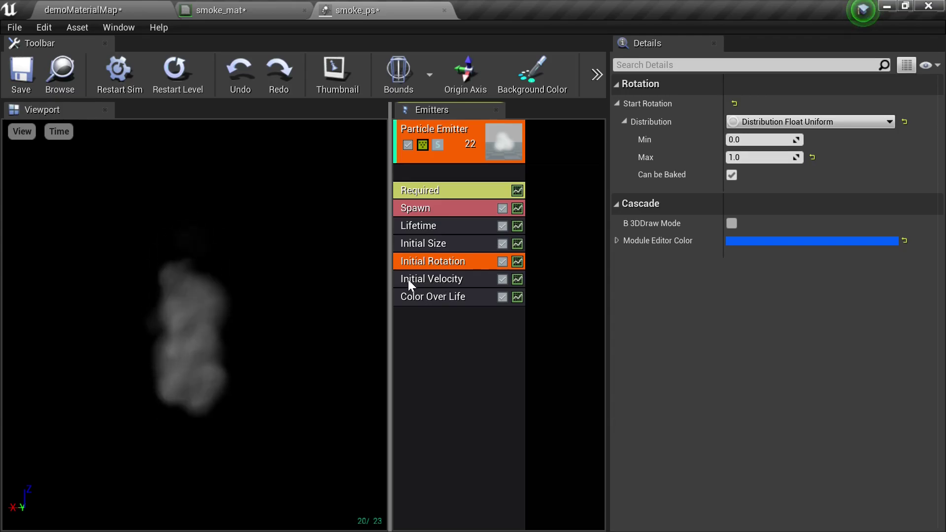
{"action": "left_click", "coordinate": [434, 323]}
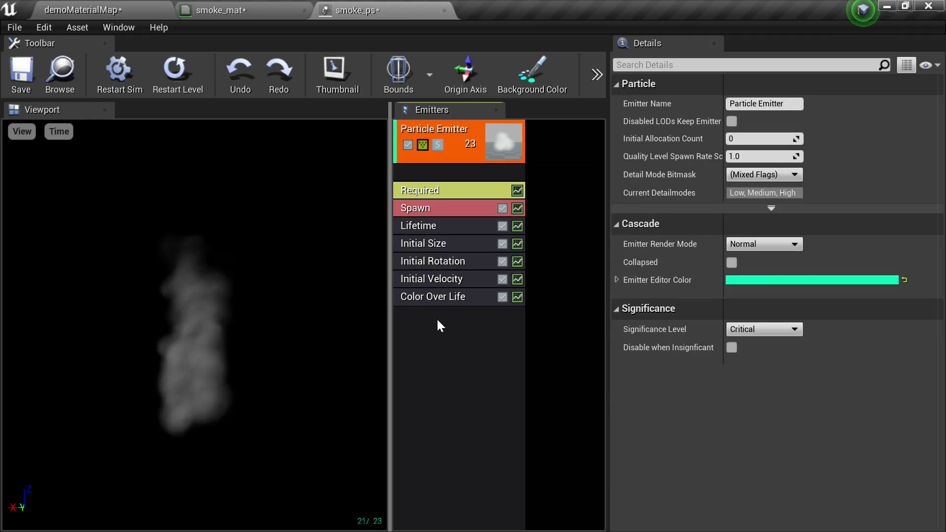
- Add a Size By Life module to the smoke emitter and expand its Life Multiplier distribution
{"action": "right_click", "coordinate": [436, 325]}
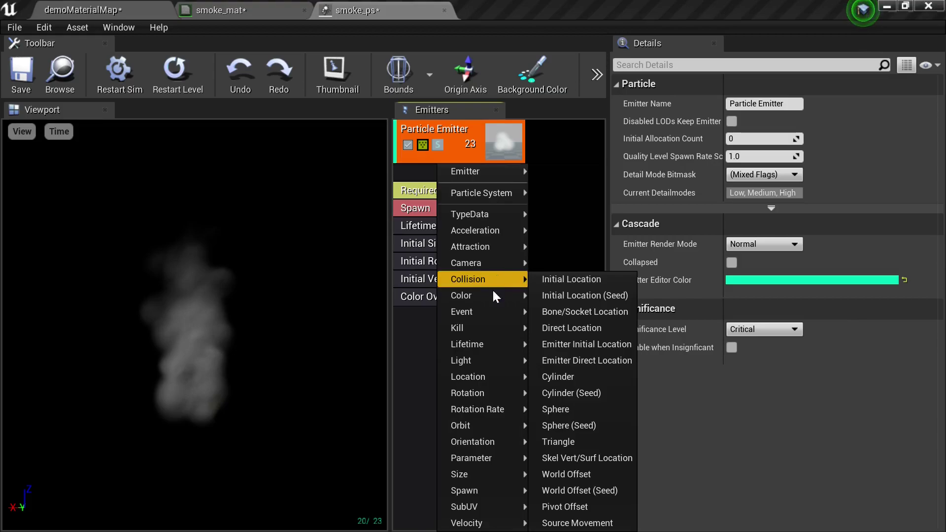
{"action": "mouse_move", "coordinate": [477, 478]}
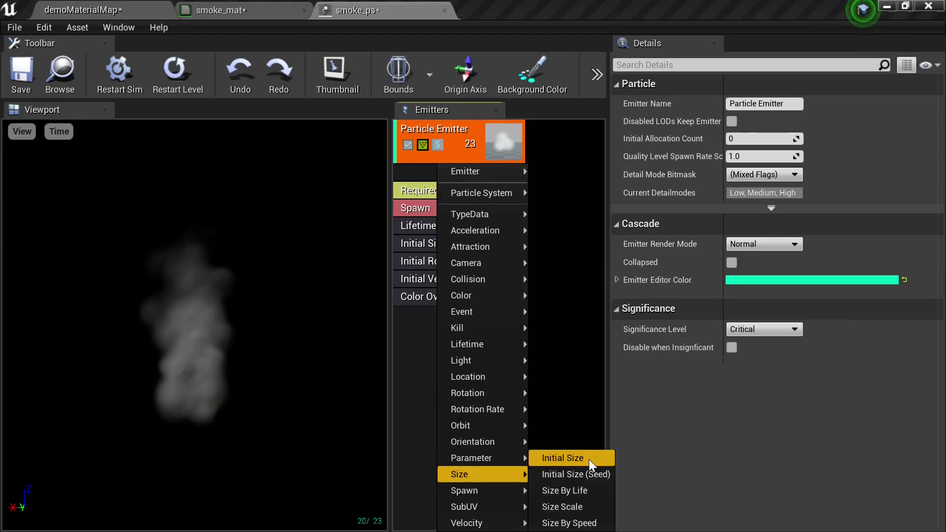
{"action": "left_click", "coordinate": [565, 491]}
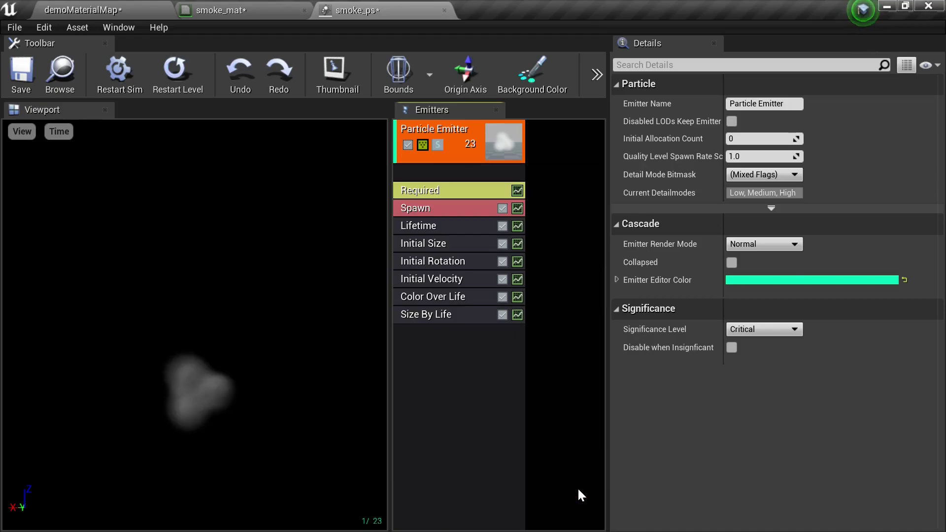
{"action": "left_click", "coordinate": [440, 318]}
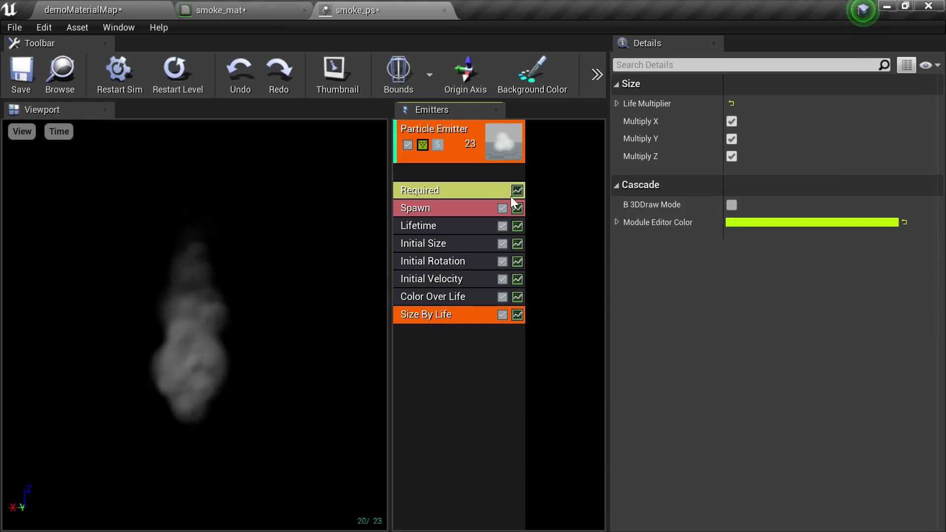
{"action": "left_click", "coordinate": [616, 104]}
{"action": "left_click", "coordinate": [624, 122]}
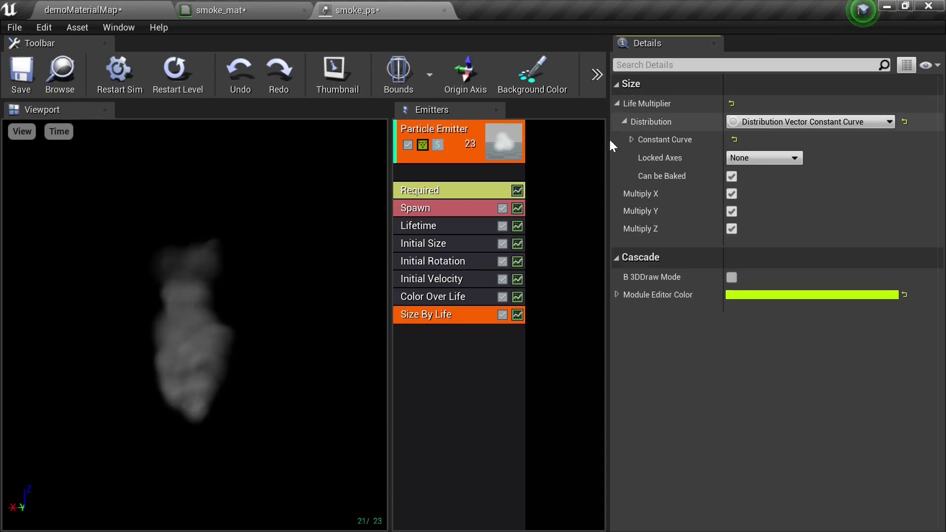
- Set the minimum particle lifetime to 0.5 in the Lifetime module's distribution
{"action": "left_click", "coordinate": [422, 226]}
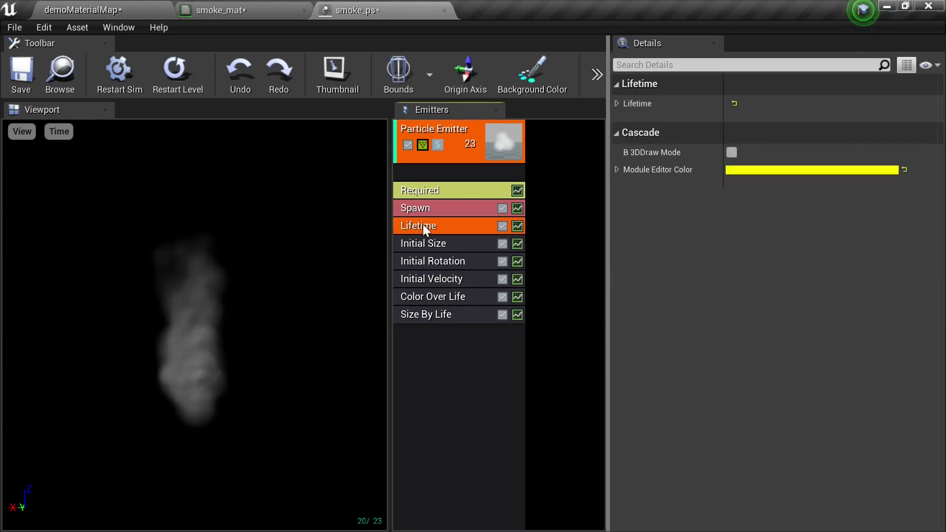
{"action": "left_click", "coordinate": [617, 104]}
{"action": "left_click", "coordinate": [624, 121]}
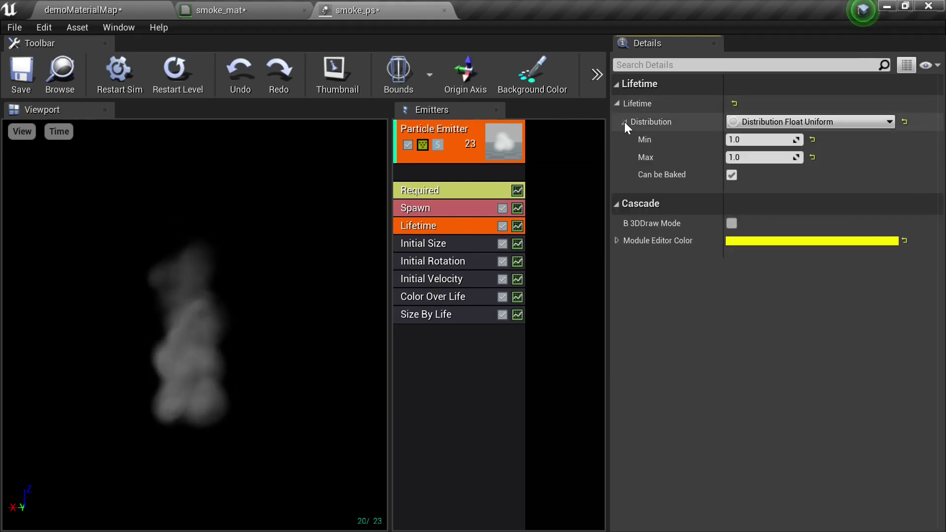
{"action": "left_click", "coordinate": [752, 157]}
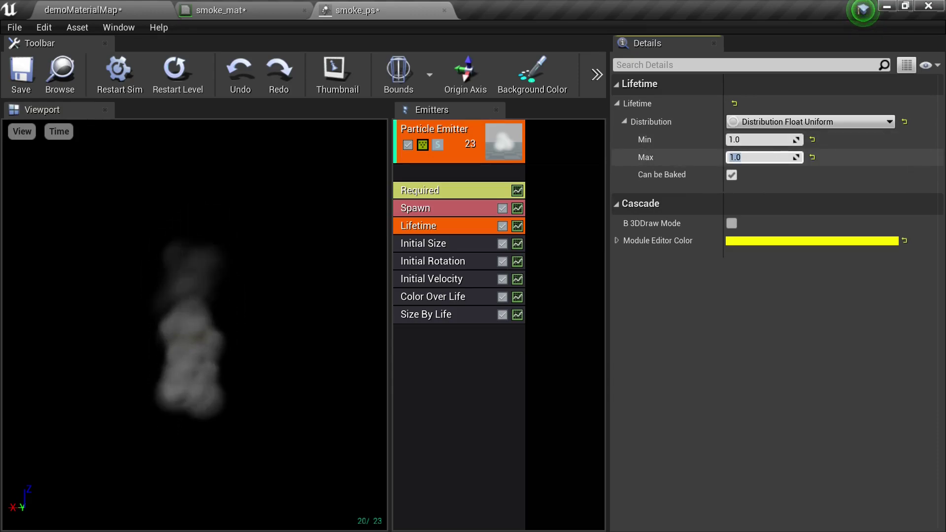
{"action": "left_click", "coordinate": [753, 140]}
{"action": "type", "text": "0.5"}
{"action": "key", "text": "Return"}
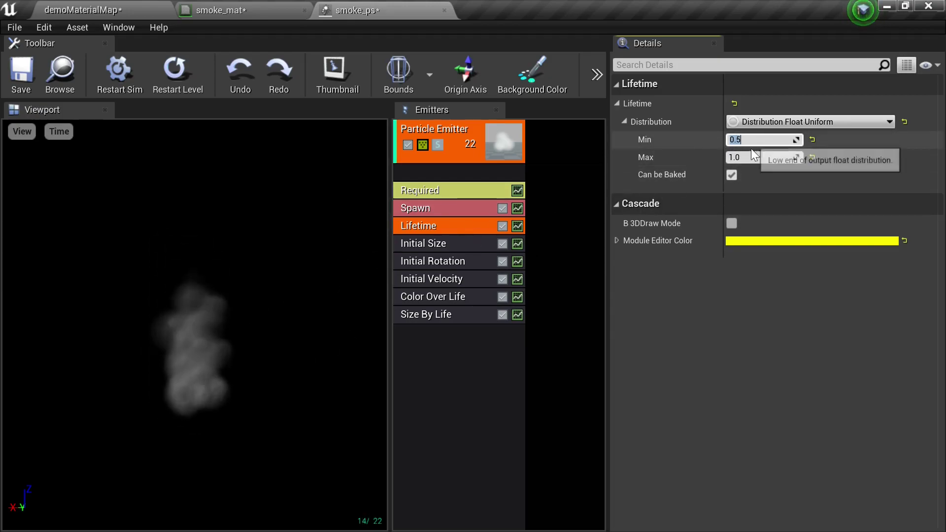
- Set the Lifetime distribution to a minimum of 1 and a maximum of 2
{"action": "type", "text": "1"}
{"action": "key", "text": "Tab"}
{"action": "type", "text": "2"}
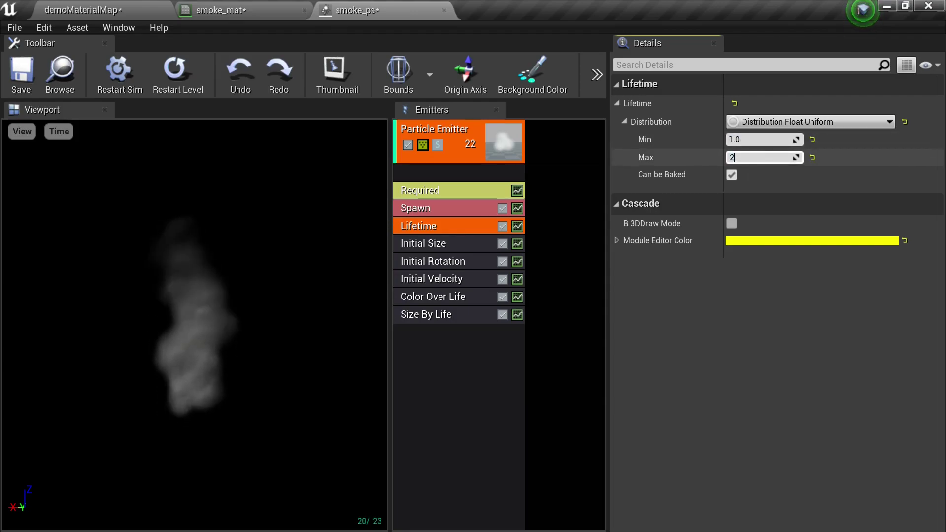
{"action": "key", "text": "Return"}
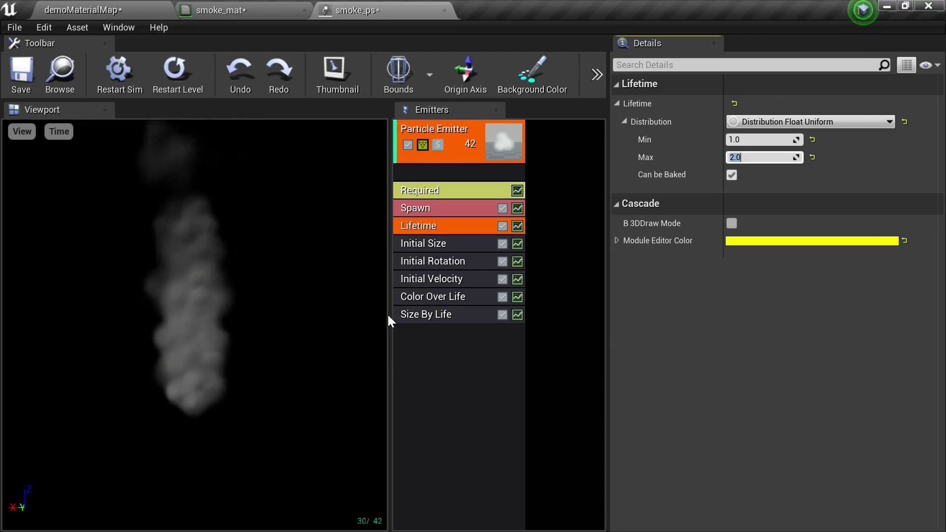
- Expand points 0 and 1 of the constant curve in the Size By Life module's Life Multiplier
{"action": "left_click", "coordinate": [435, 318]}
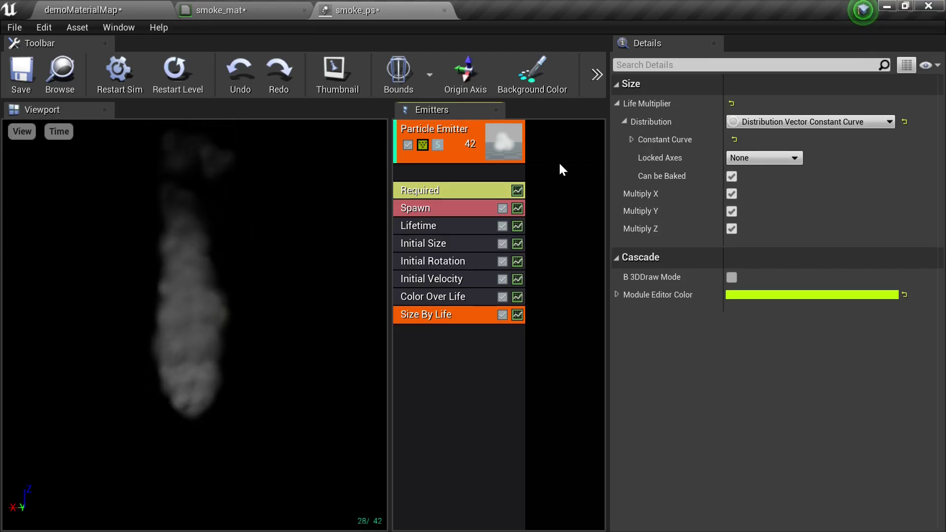
{"action": "left_click", "coordinate": [466, 227]}
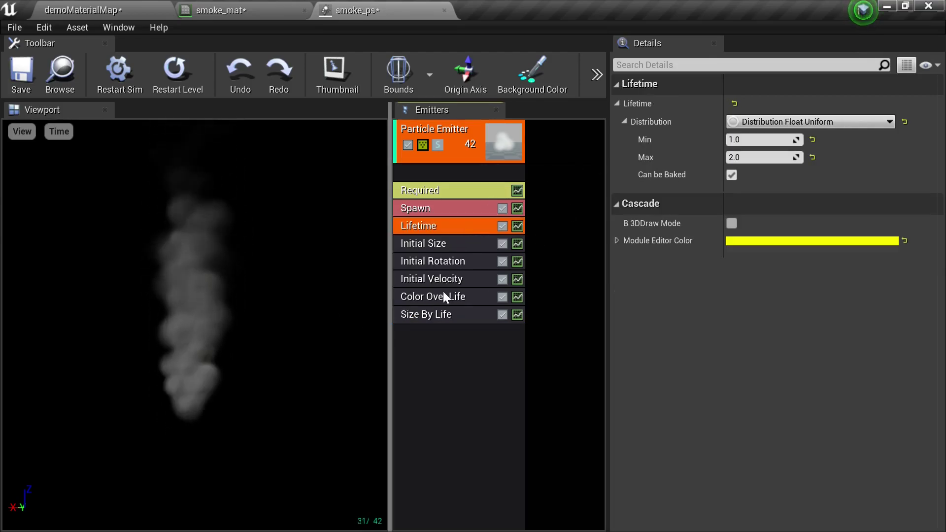
{"action": "left_click", "coordinate": [445, 316]}
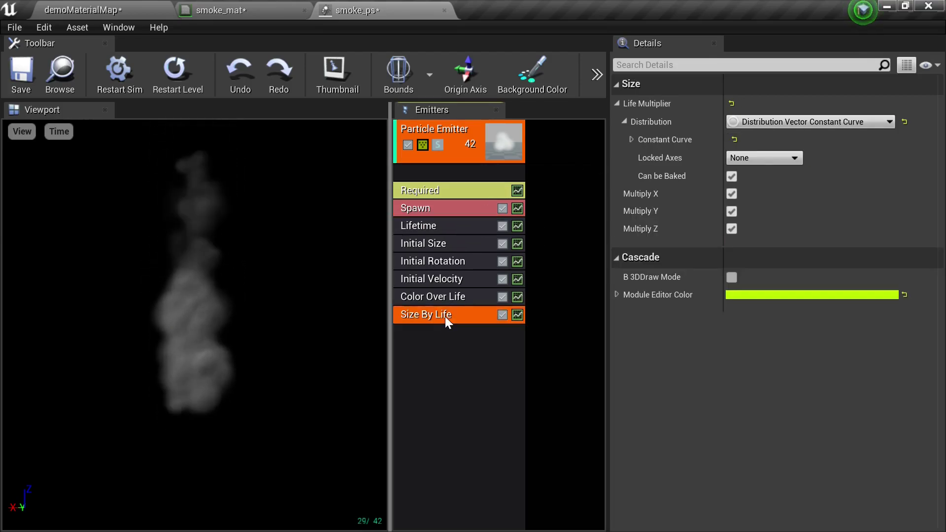
{"action": "left_click", "coordinate": [633, 140]}
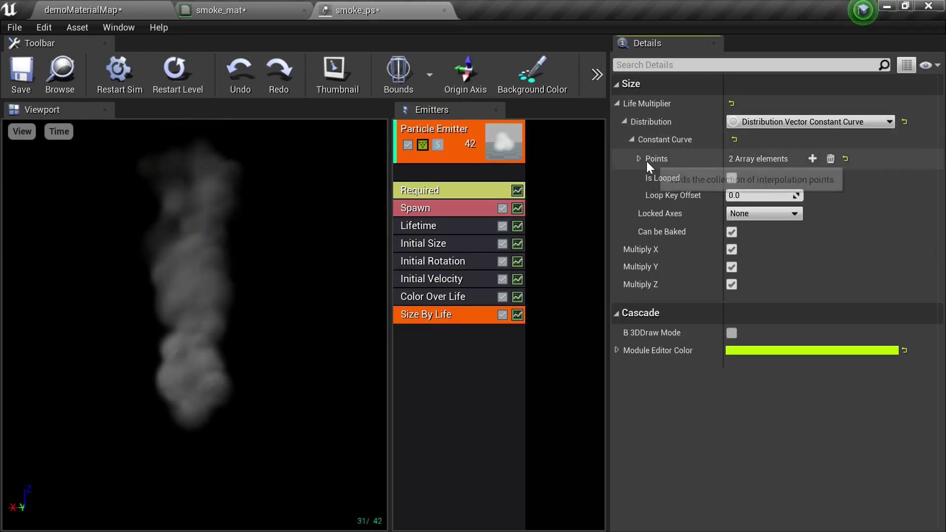
{"action": "left_click", "coordinate": [640, 159]}
{"action": "left_click", "coordinate": [647, 178]}
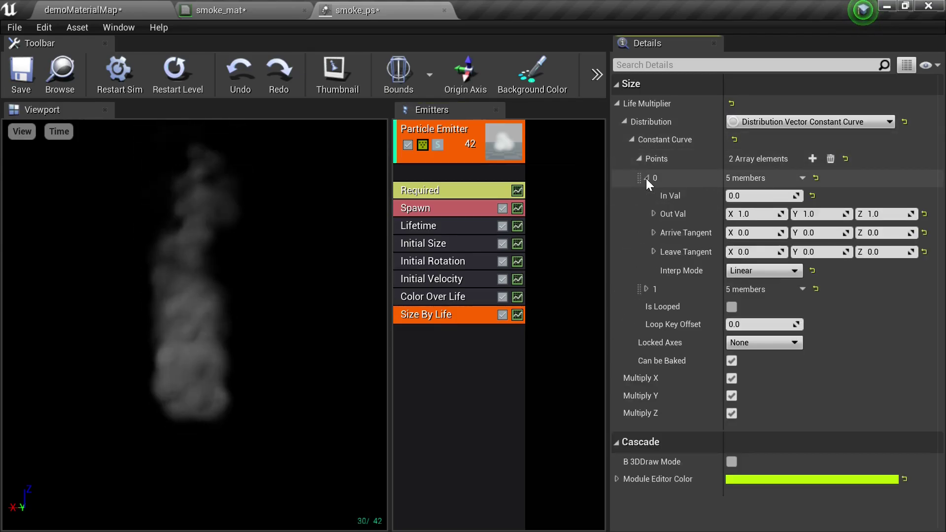
{"action": "left_click", "coordinate": [646, 289]}
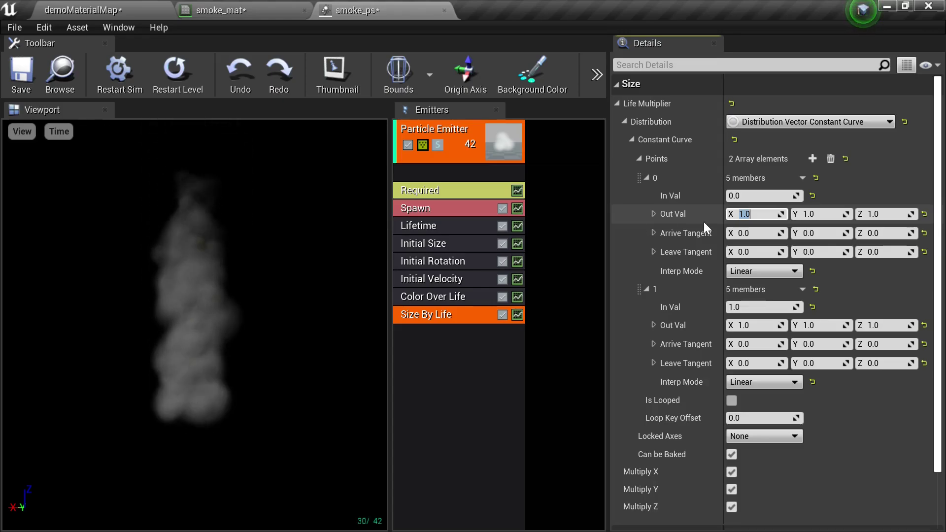
- Check the Initial Size values, and set the X Out Val of point 0 in the Size By Life curve to 0
{"action": "left_click", "coordinate": [448, 244]}
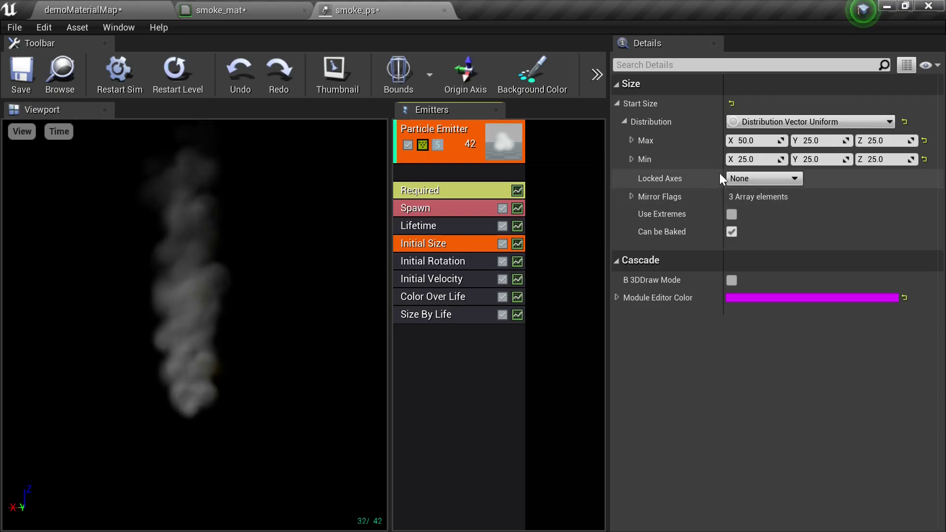
{"action": "key", "text": "Return"}
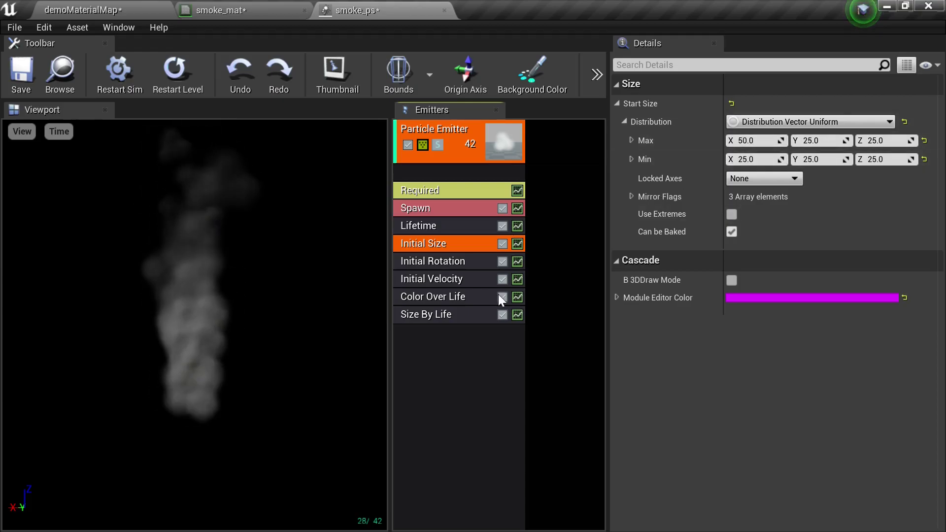
{"action": "left_click", "coordinate": [452, 313]}
{"action": "left_click", "coordinate": [746, 213]}
{"action": "type", "text": "0"}
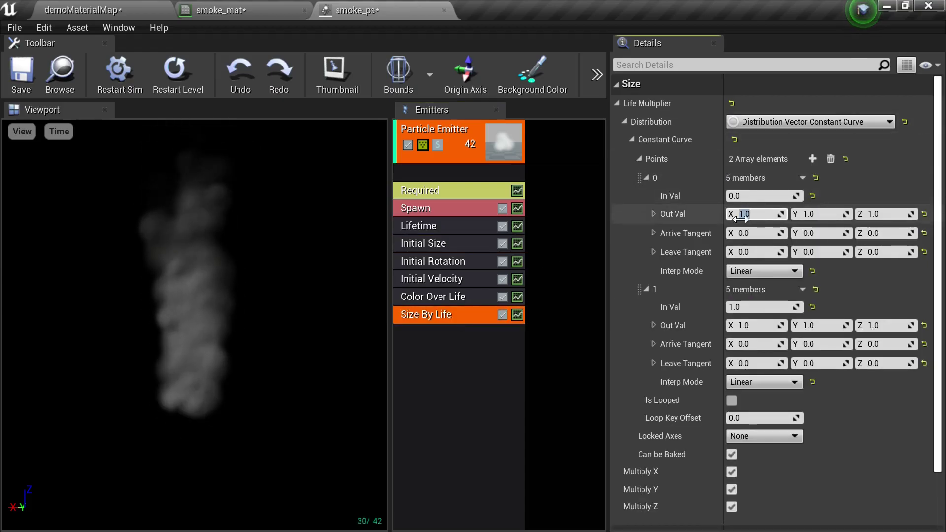
{"action": "key", "text": "Return"}
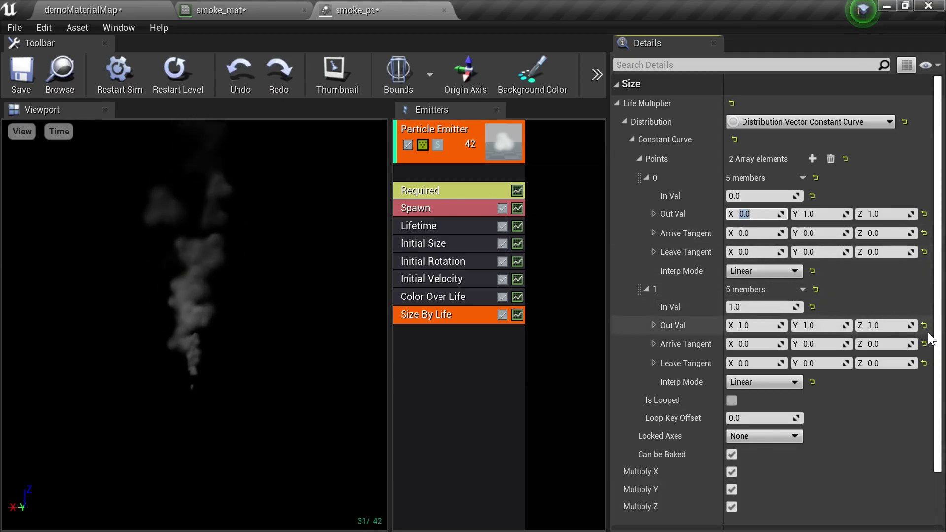
{"action": "scroll", "coordinate": [929, 340], "scroll_direction": "down", "scroll_amount": 2}
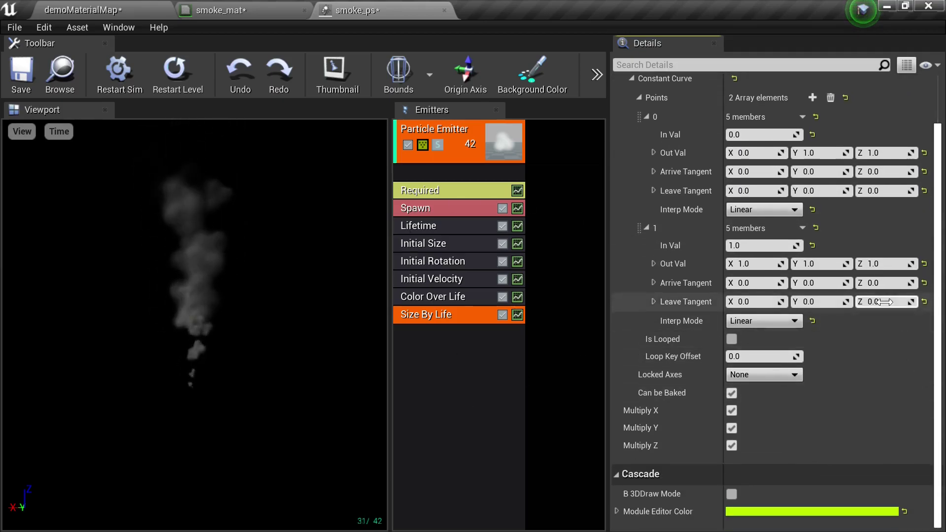
- Insert a new point at index 1 of the Size By Life constant curve and expand point 2's values
{"action": "scroll", "coordinate": [939, 325], "scroll_direction": "up", "scroll_amount": 2}
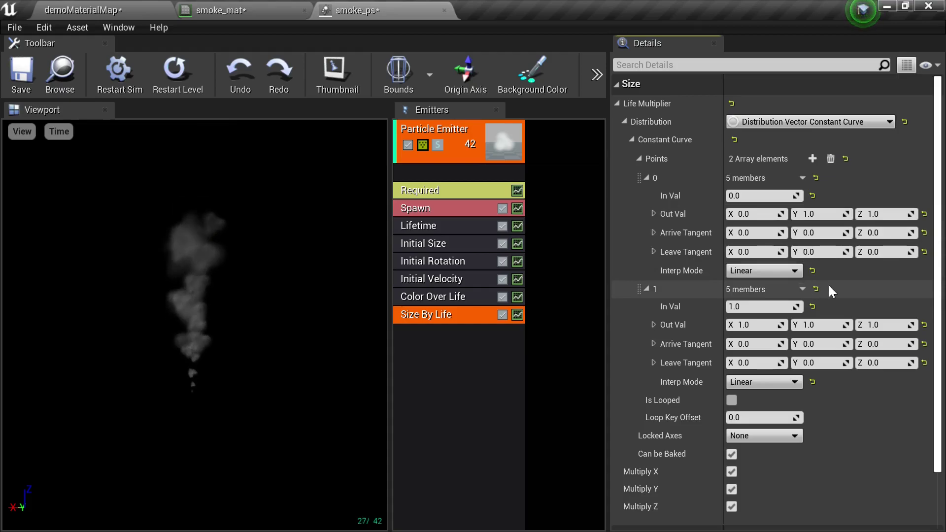
{"action": "left_click", "coordinate": [807, 288]}
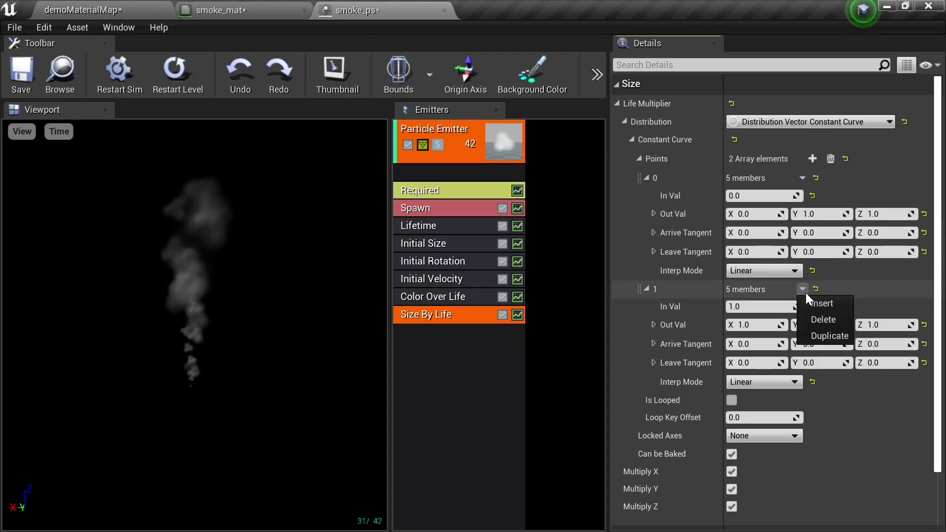
{"action": "left_click", "coordinate": [820, 300]}
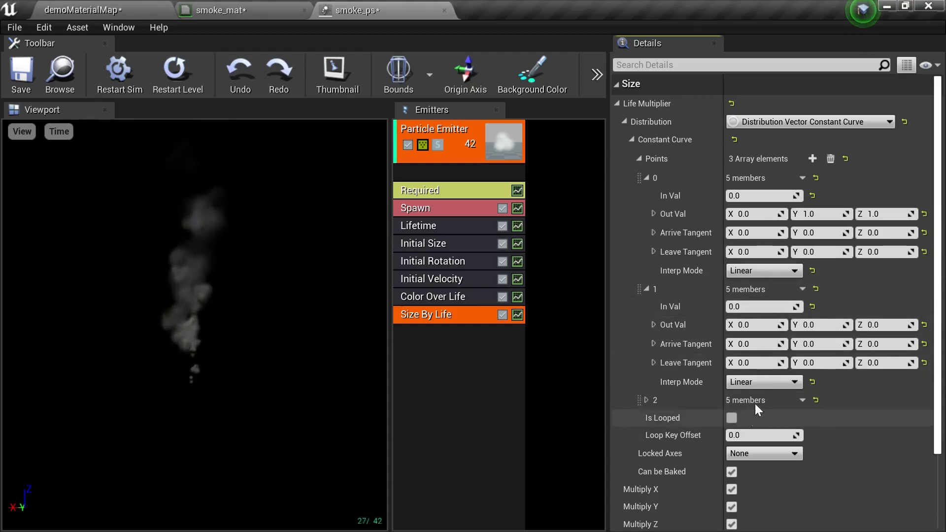
{"action": "left_click", "coordinate": [647, 402]}
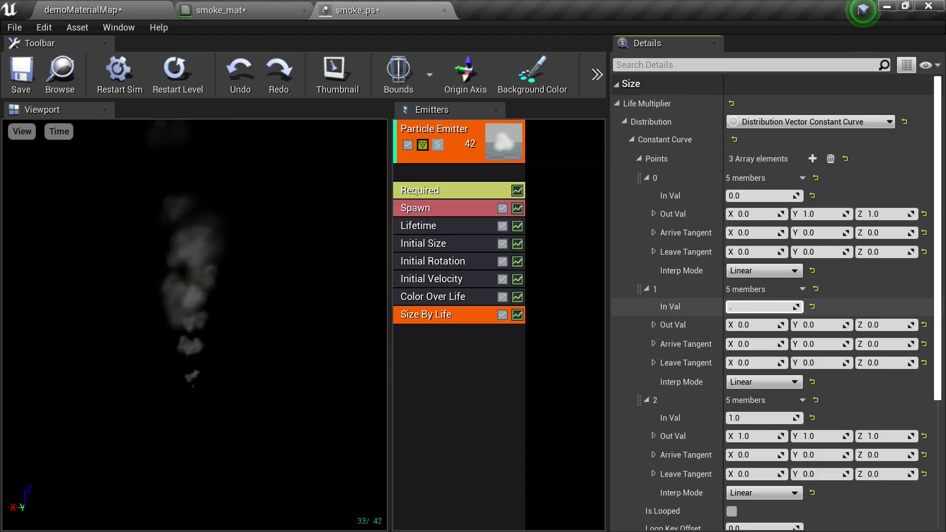
- Set point 1's In Val to 0.2 and its X Out Val to 0.5 in the Size By Life curve
{"action": "key", "text": "Return"}
{"action": "left_click", "coordinate": [759, 325]}
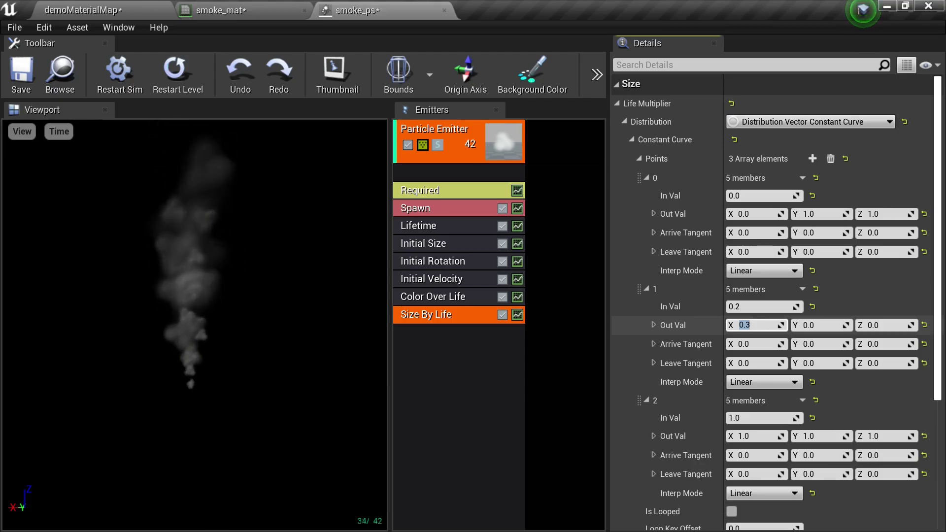
{"action": "type", "text": ".5"}
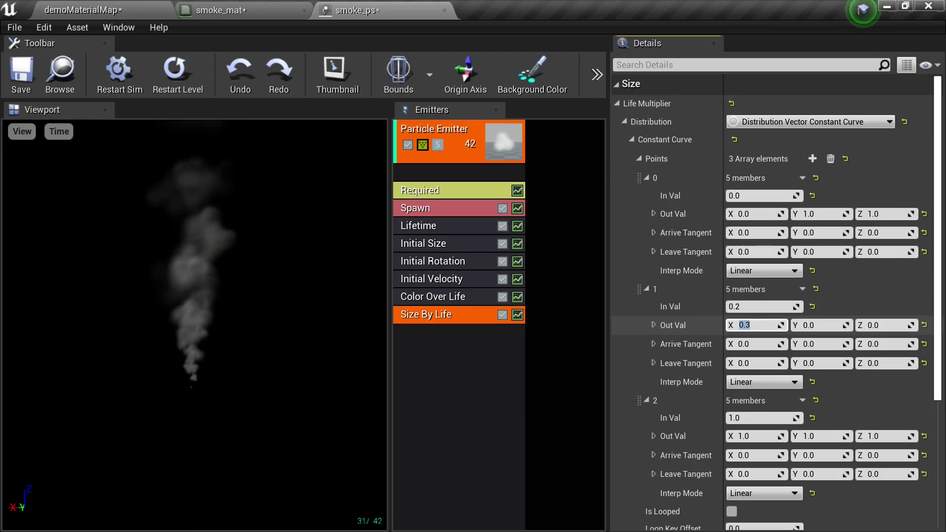
{"action": "key", "text": "Return"}
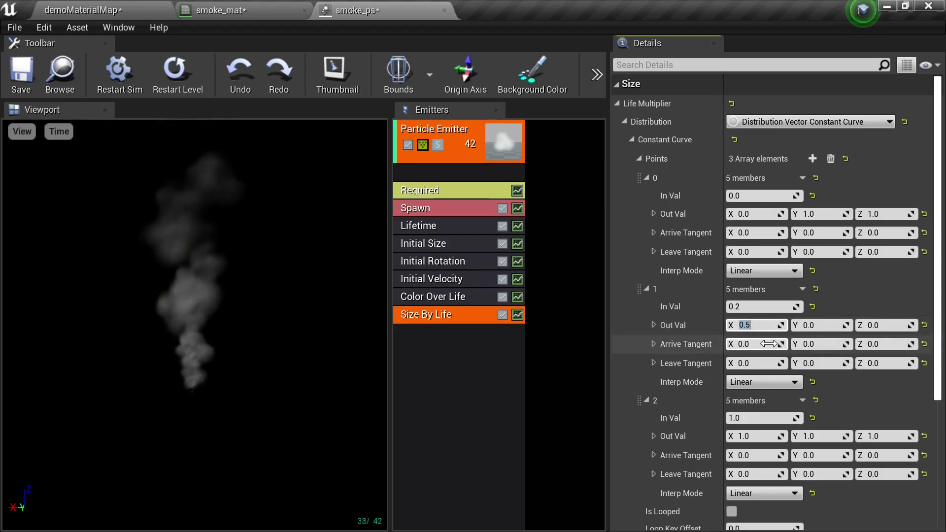
- Set the In Val of point 1 in the Size By Life curve to 0.1
{"action": "left_click", "coordinate": [749, 306]}
{"action": "type", "text": ".1"}
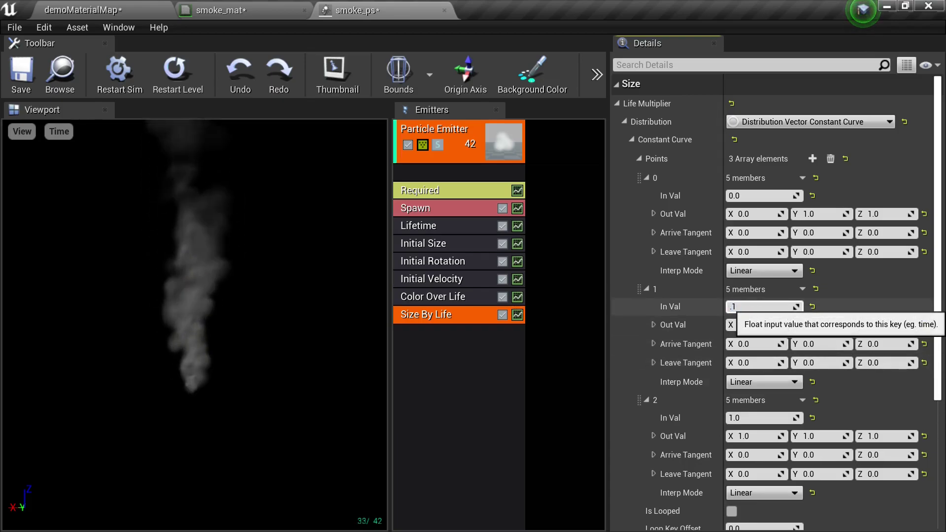
{"action": "key", "text": "Return"}
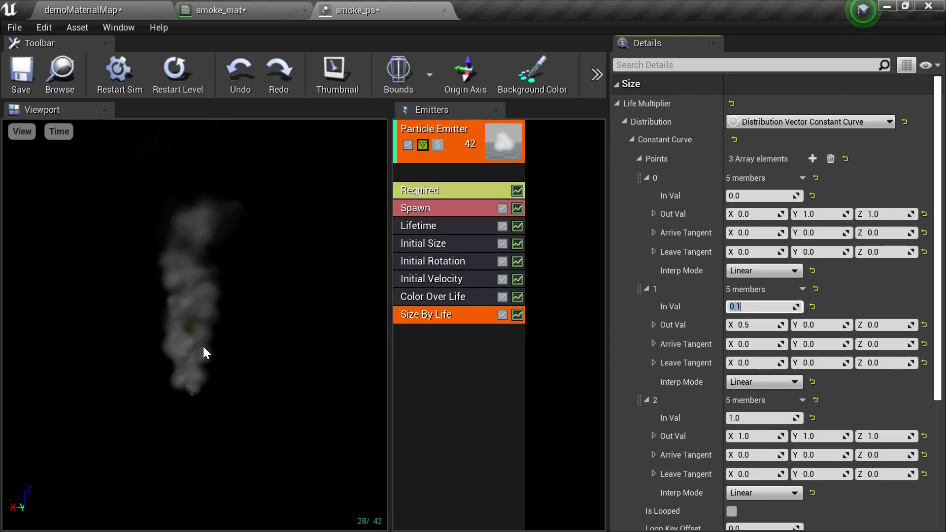
- Set the Required module's Sort Mode to PSORTMODE Age Oldest First and save the smoke_ps particle system
{"action": "left_click", "coordinate": [449, 193]}
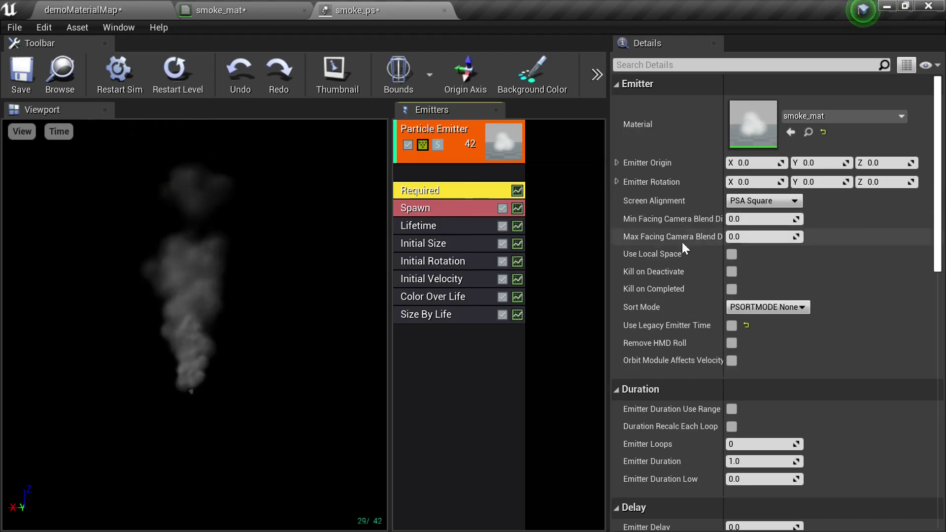
{"action": "mouse_move", "coordinate": [744, 309]}
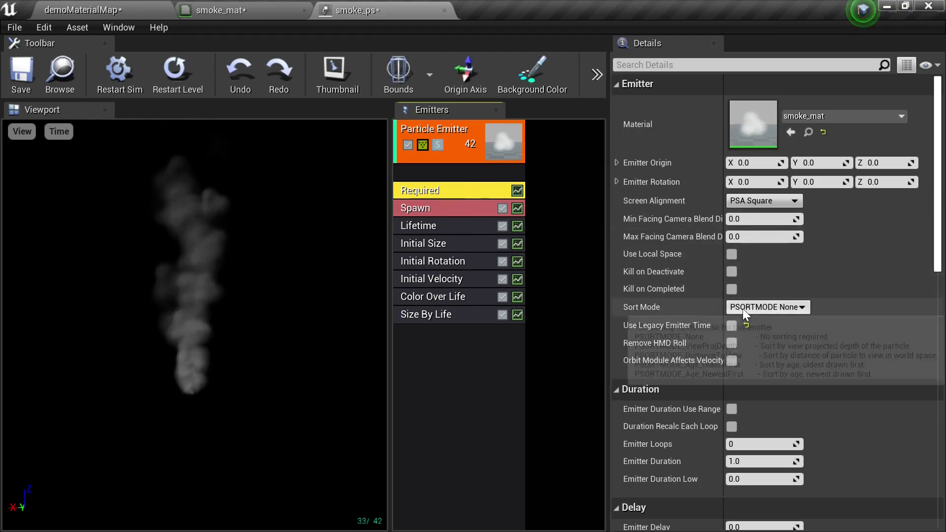
{"action": "left_click", "coordinate": [799, 308]}
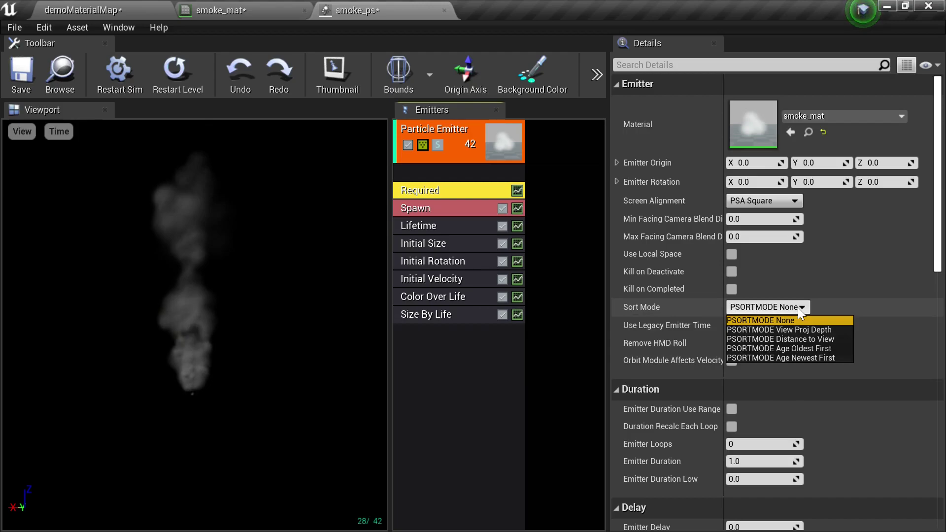
{"action": "left_click", "coordinate": [804, 349]}
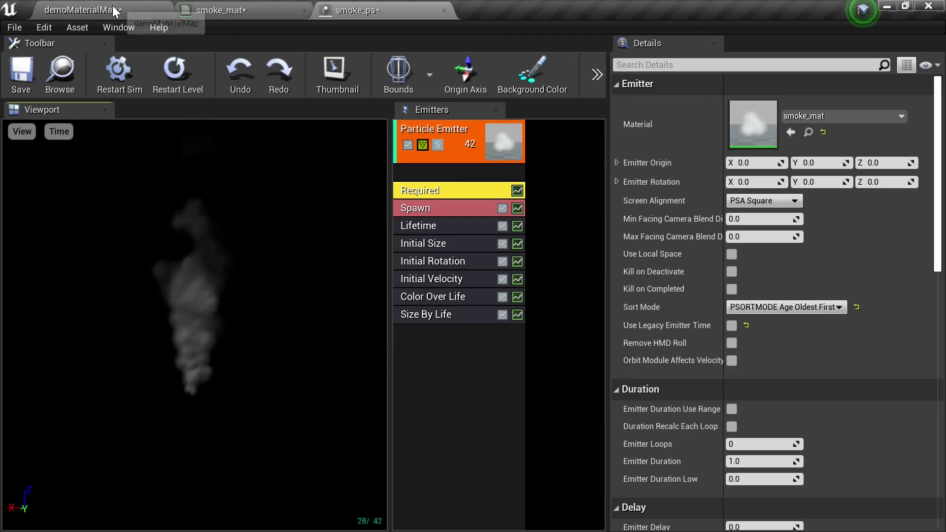
{"action": "left_click", "coordinate": [31, 78]}
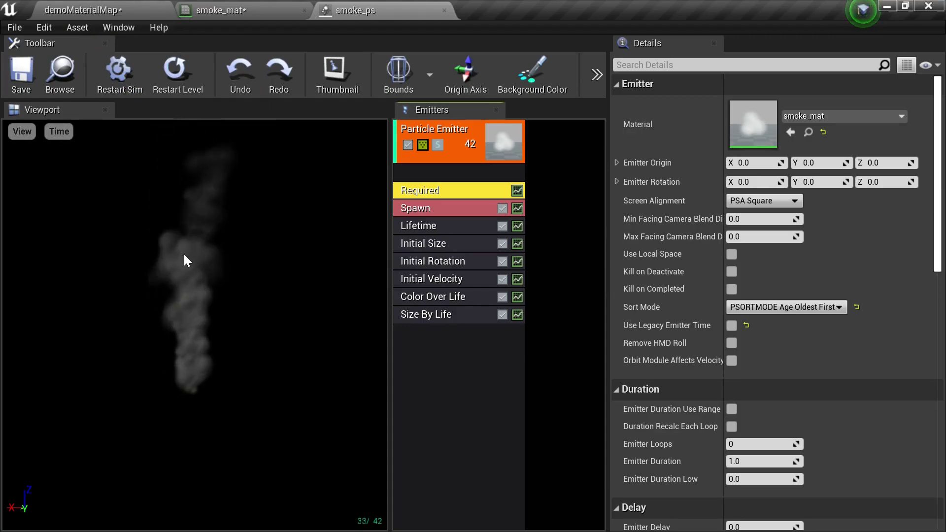
- Examine how the smoke_ps emitter looks in the demoMaterialMap level
{"action": "left_click", "coordinate": [99, 9]}
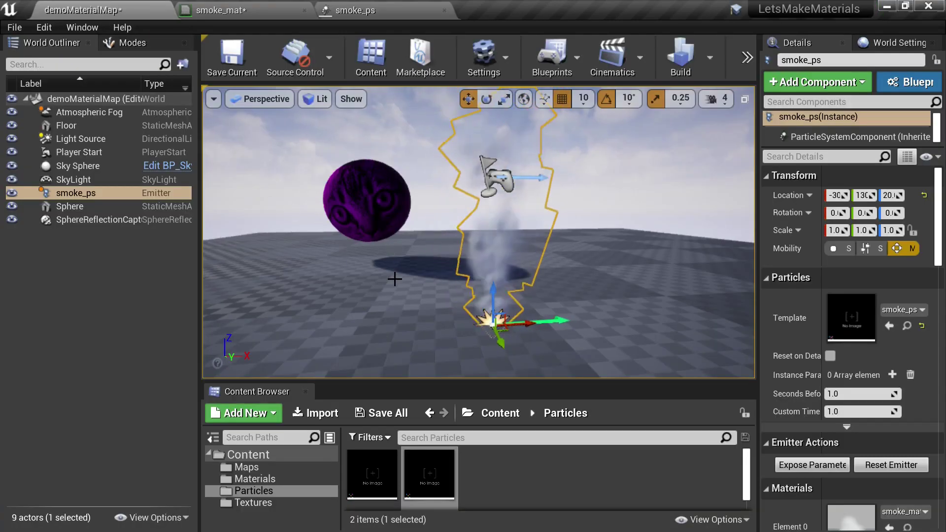
{"action": "scroll", "coordinate": [395, 275], "scroll_direction": "down", "scroll_amount": 3}
{"action": "mouse_move", "coordinate": [395, 274]}
{"action": "right_mouse_down"}
{"action": "mouse_move", "coordinate": [372, 266]}
{"action": "mouse_move", "coordinate": [401, 282]}
{"action": "mouse_move", "coordinate": [394, 286]}
{"action": "mouse_move", "coordinate": [394, 273]}
{"action": "right_mouse_up"}
{"action": "scroll", "coordinate": [405, 244], "scroll_direction": "up", "scroll_amount": 3}
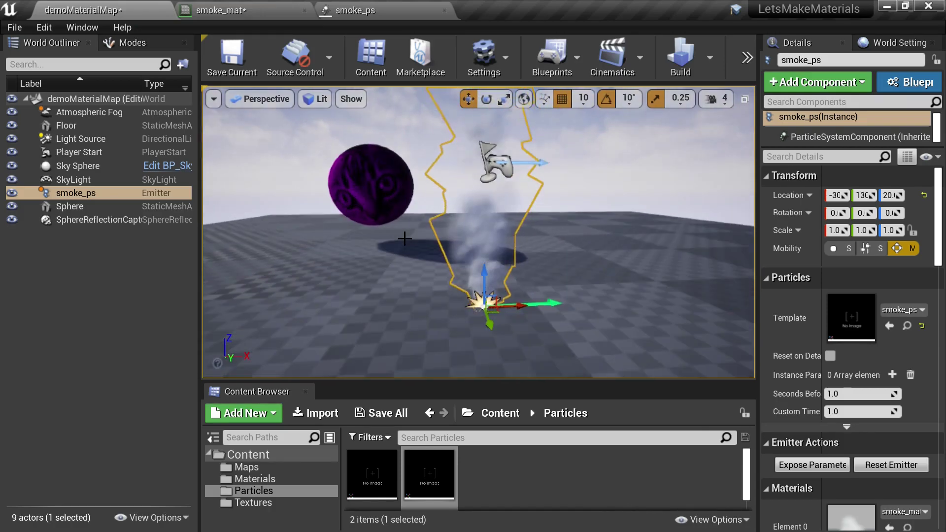
{"action": "left_click", "coordinate": [233, 11]}
{"action": "left_click", "coordinate": [145, 12]}
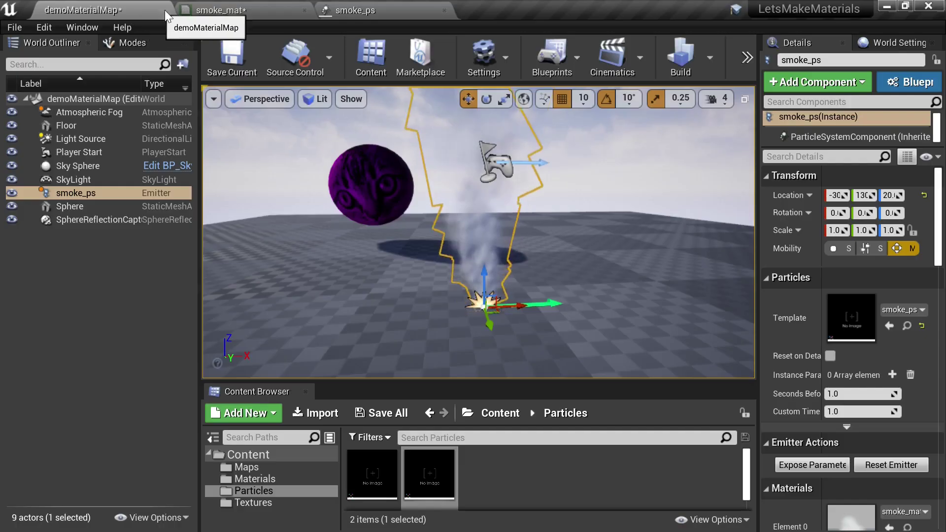
- Set the maximum X start size to 75 in smoke_ps's Initial Size module, and review the Size By Life curve points
{"action": "left_click", "coordinate": [392, 5]}
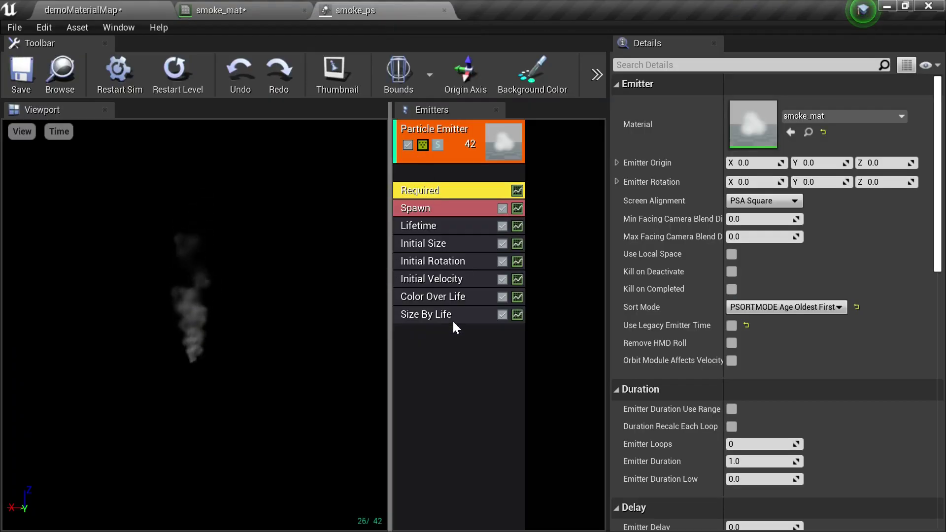
{"action": "left_click", "coordinate": [450, 244]}
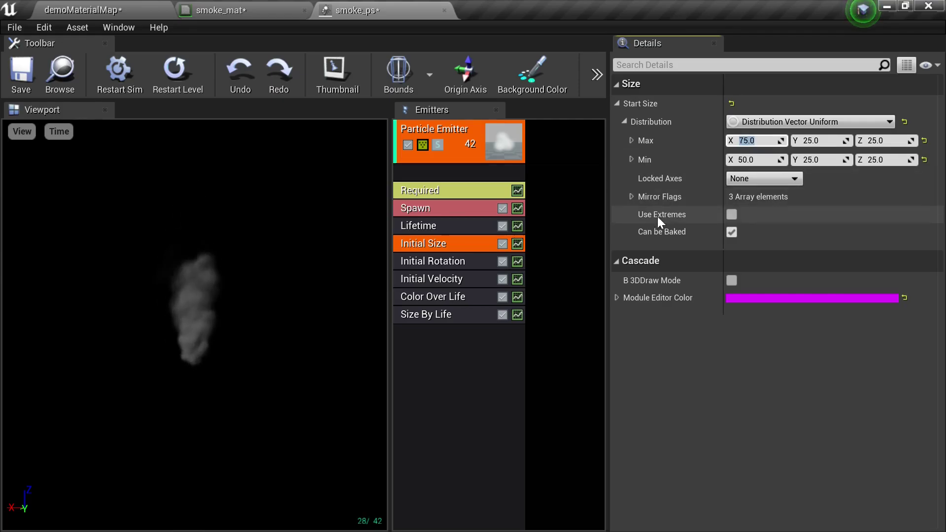
{"action": "left_click", "coordinate": [469, 315]}
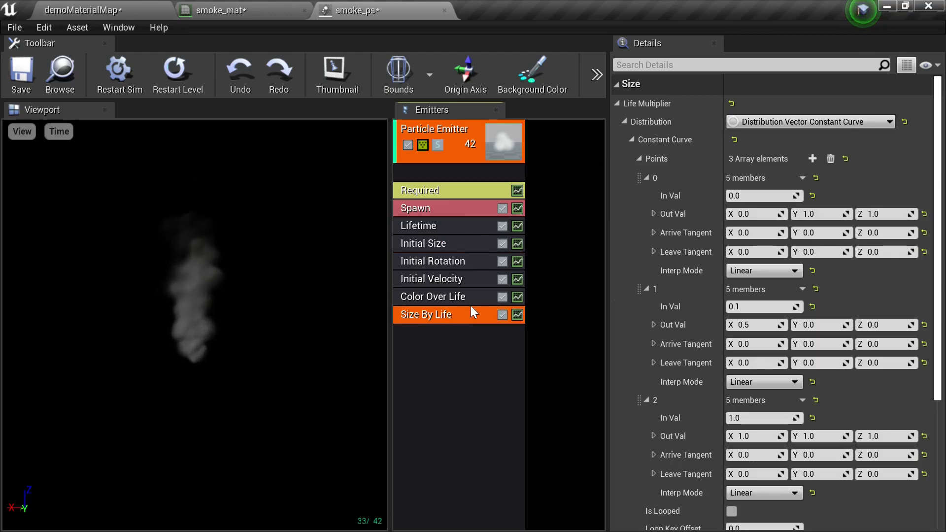
- Open the list of modules that can be added to the smoke particle emitter and browse to the Velocity category
{"action": "left_click", "coordinate": [434, 344]}
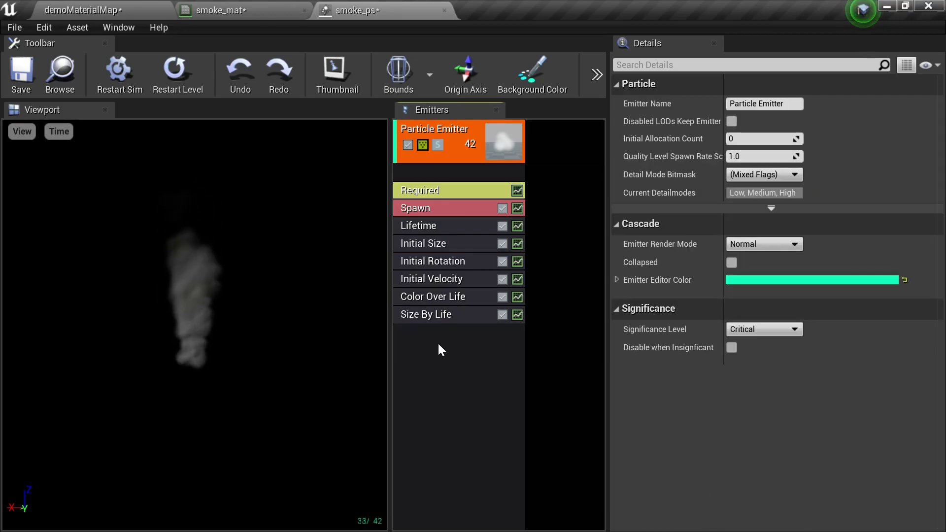
{"action": "right_click", "coordinate": [437, 342]}
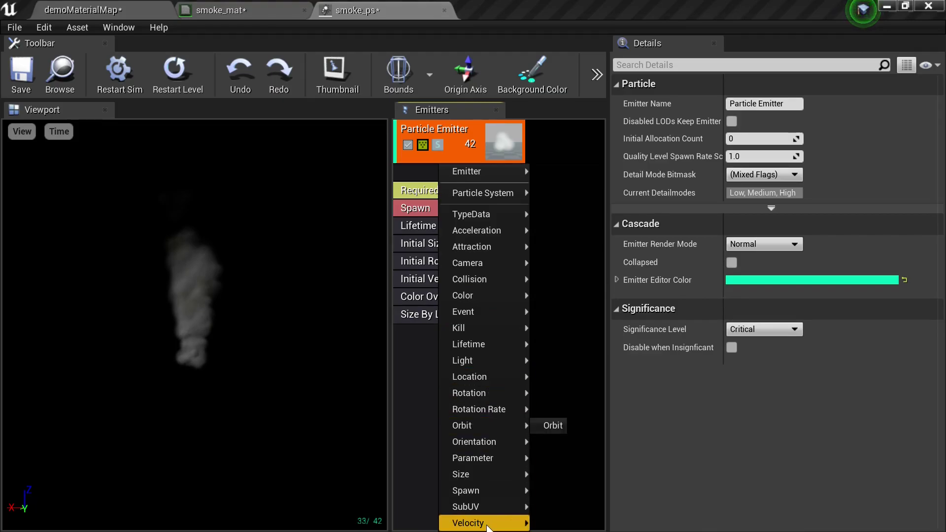
- Add a Drag module from the Acceleration group to the smoke particle emitter and select it
{"action": "mouse_move", "coordinate": [488, 527]}
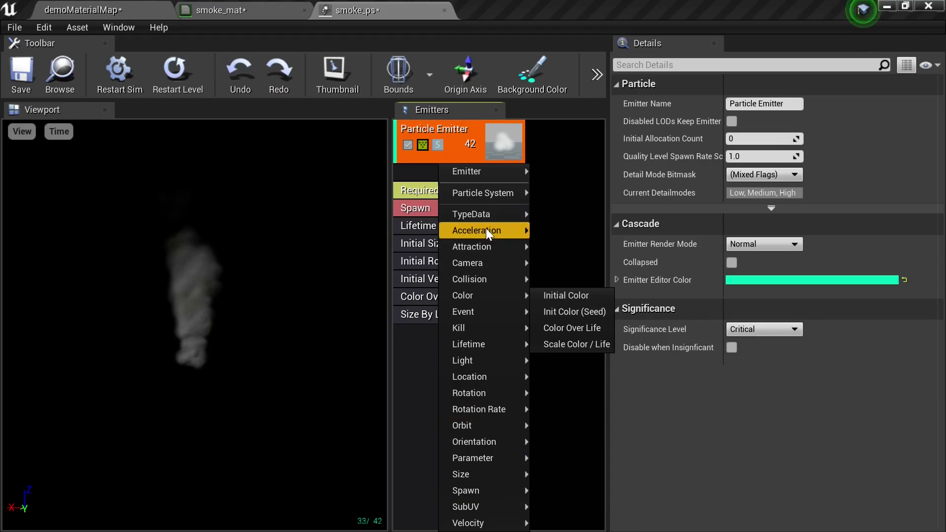
{"action": "mouse_move", "coordinate": [486, 229]}
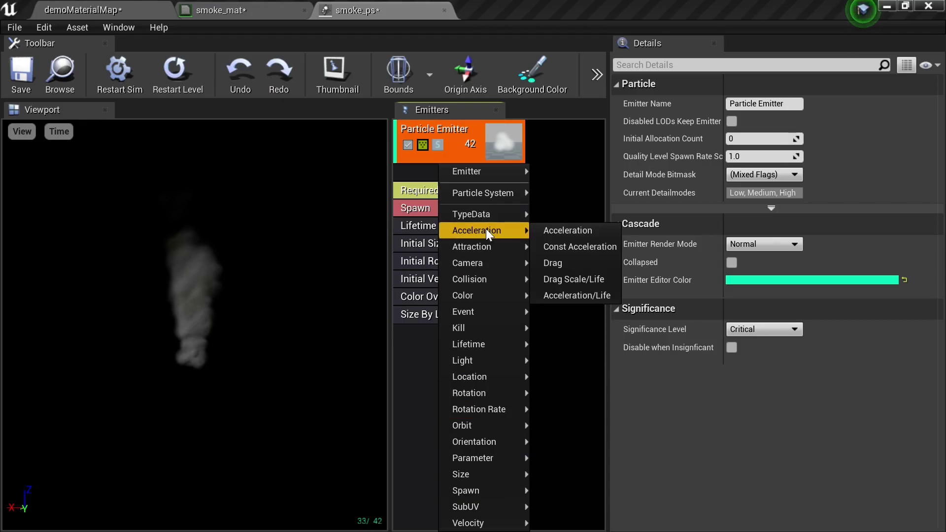
{"action": "left_click", "coordinate": [577, 264]}
{"action": "left_click", "coordinate": [452, 336]}
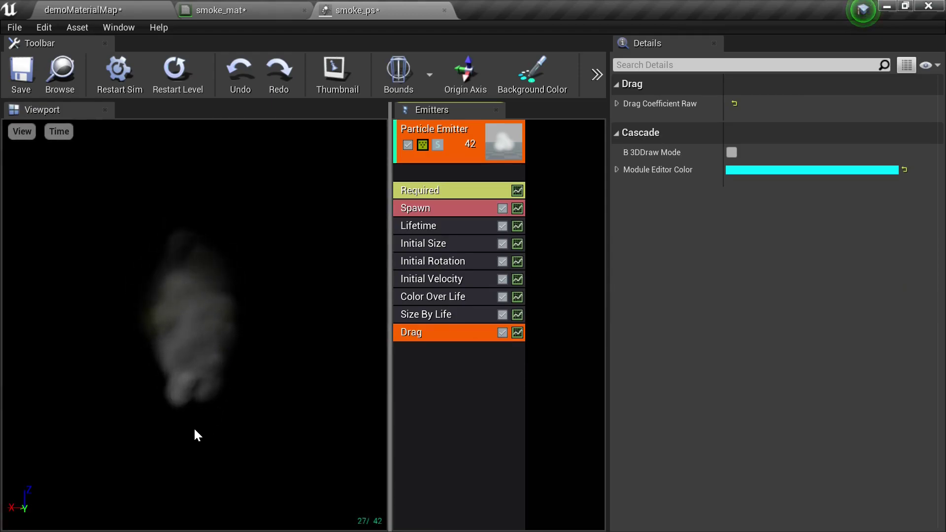
- Set the Drag module's coefficient to a constant of 0.5 and save the particle system
{"action": "left_click", "coordinate": [617, 103]}
{"action": "left_click", "coordinate": [624, 121]}
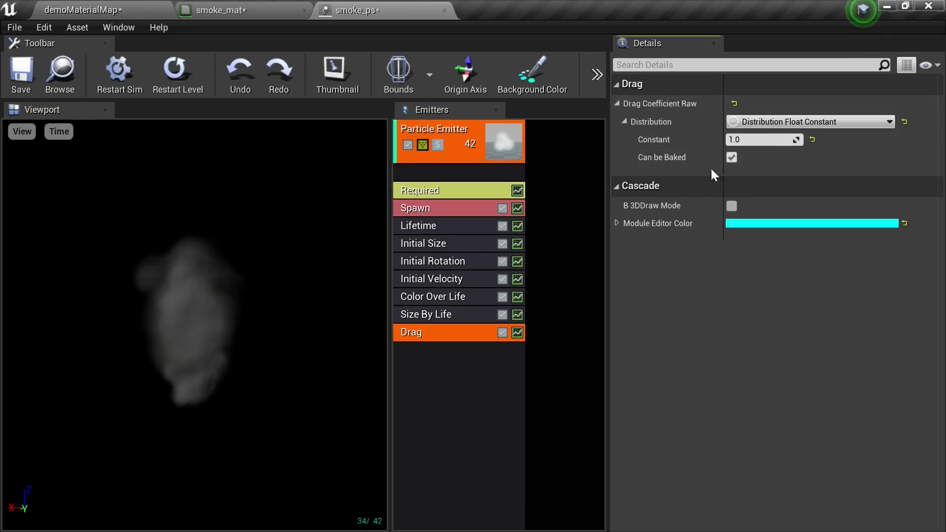
{"action": "left_click", "coordinate": [764, 140]}
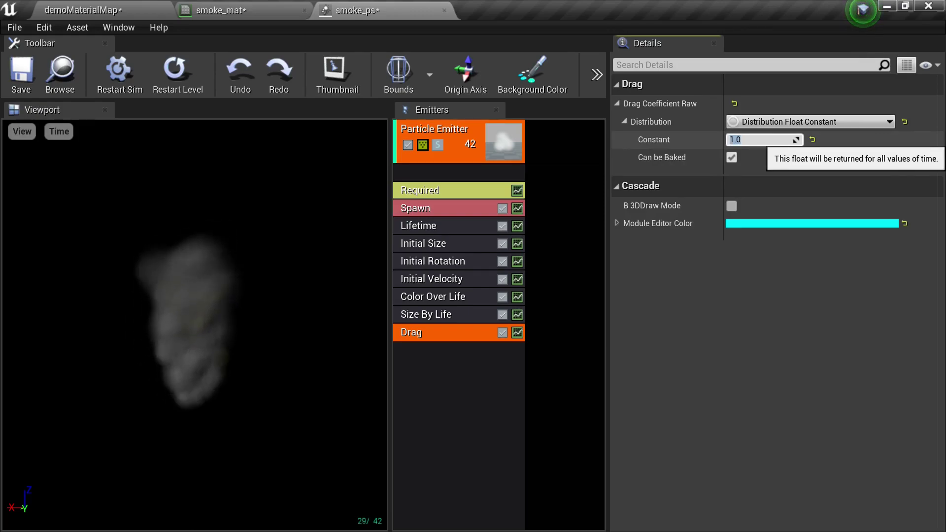
{"action": "type", "text": "."}
{"action": "key", "text": "Return"}
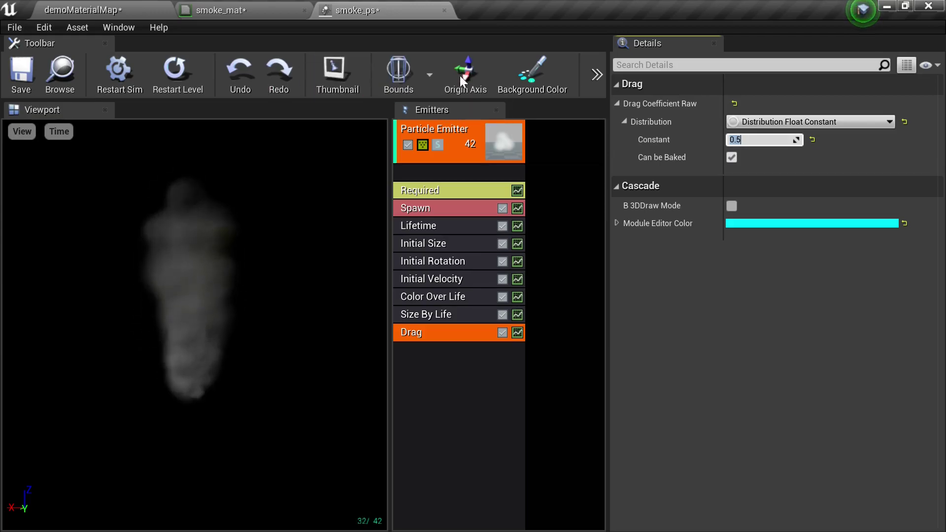
{"action": "left_click", "coordinate": [21, 63]}
- Examine the smoke column in the demoMaterialMap level from different distances
{"action": "left_click", "coordinate": [96, 10]}
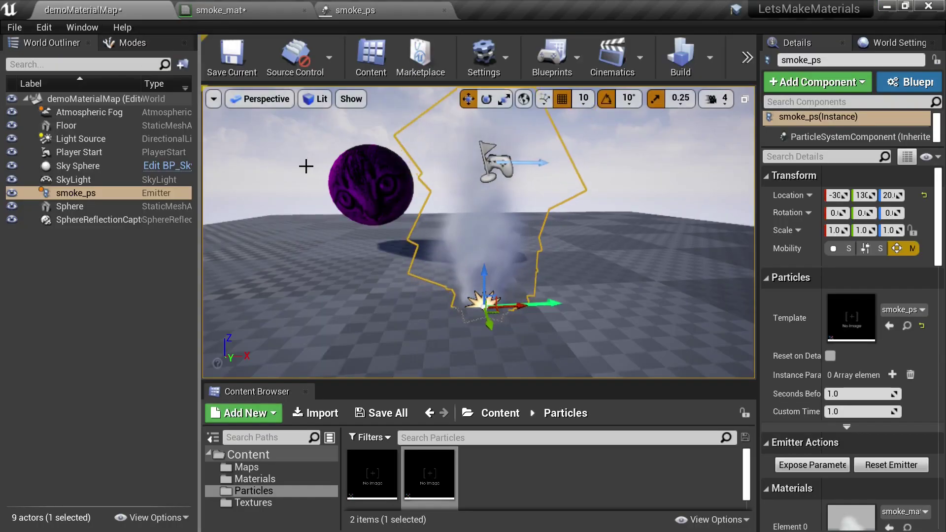
{"action": "right_click_drag", "start_coordinate": [338, 283], "coordinate": [318, 281]}
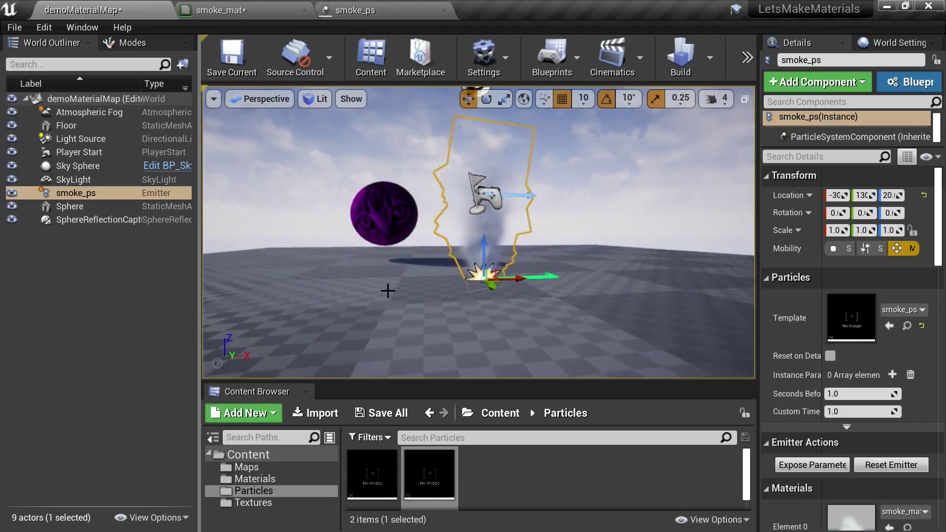
{"action": "left_click", "coordinate": [606, 269]}
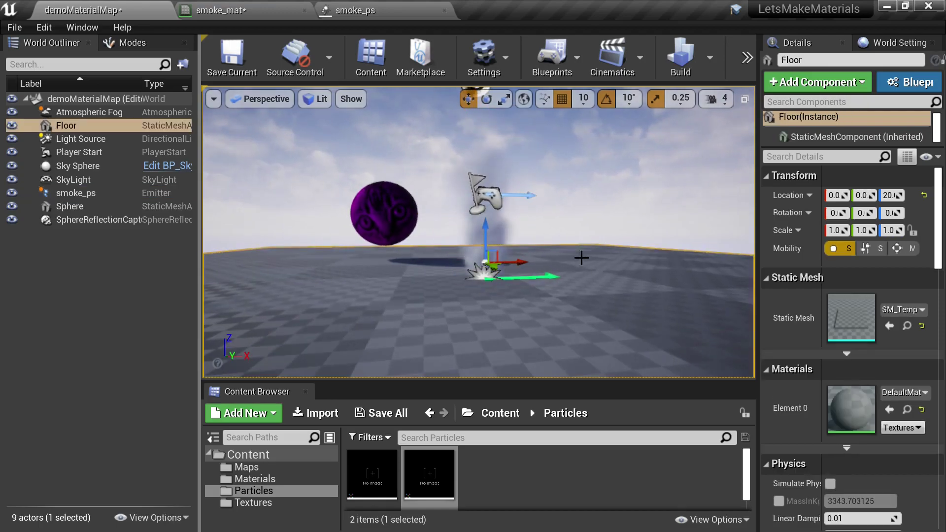
{"action": "left_click", "coordinate": [479, 277]}
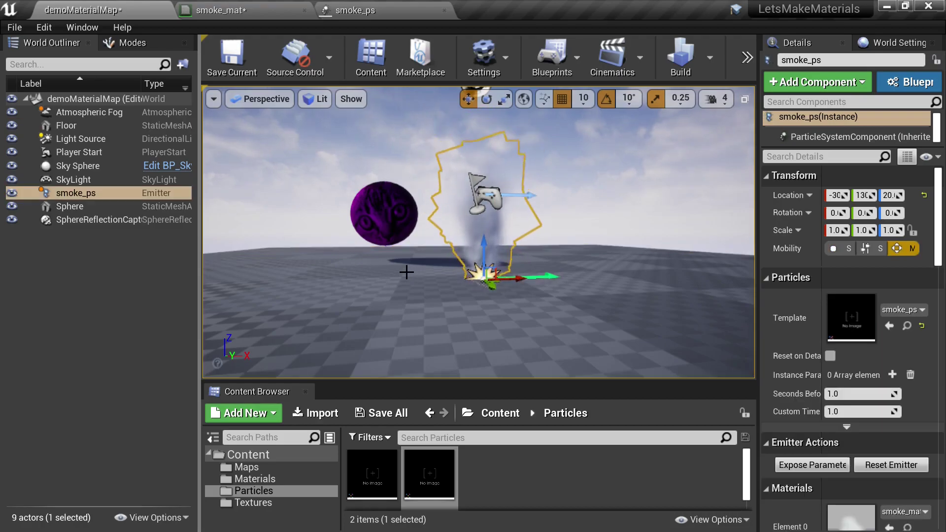
{"action": "scroll", "coordinate": [407, 272], "scroll_direction": "up", "scroll_amount": 2}
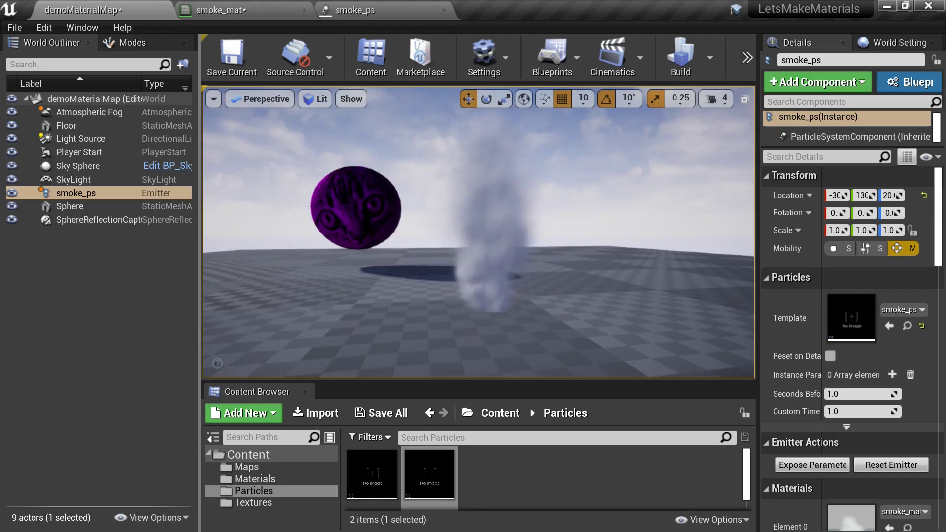
- Delete the purple sphere from the level and rebuild the level
{"action": "left_click", "coordinate": [366, 210]}
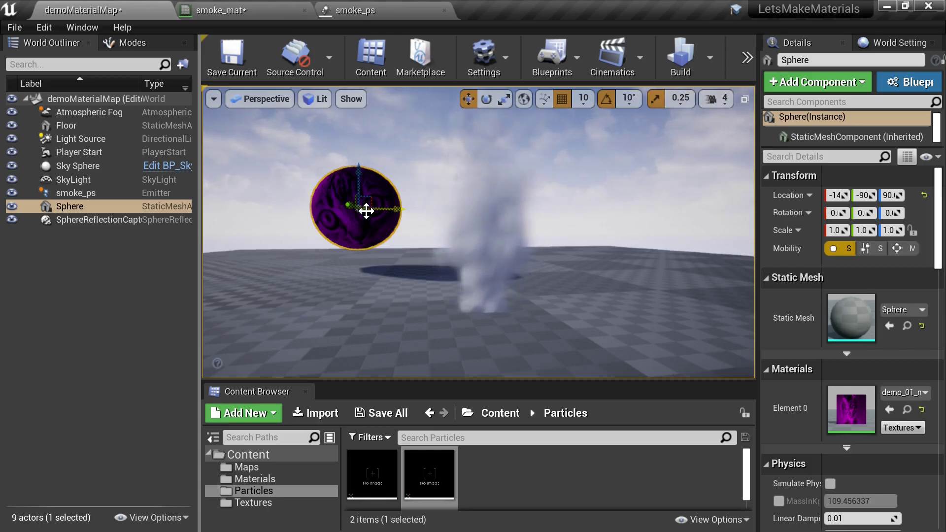
{"action": "key", "text": "Delete"}
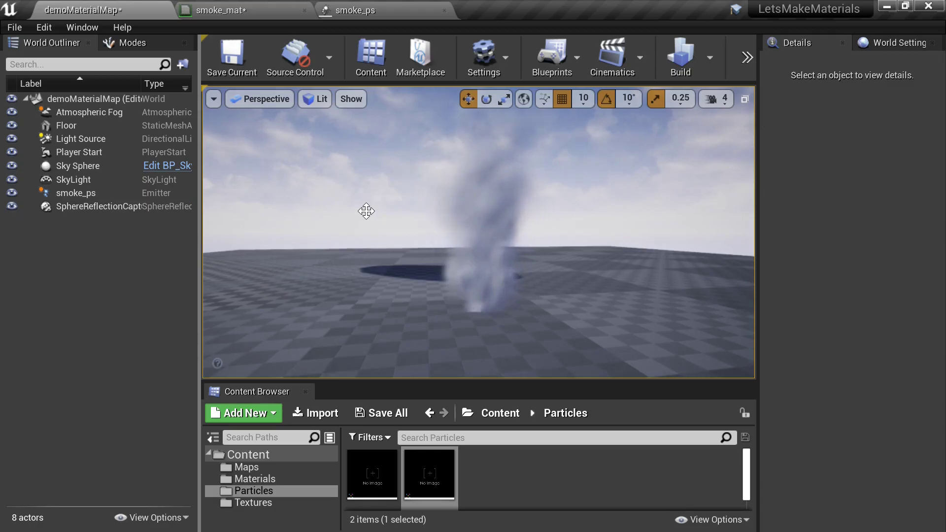
{"action": "right_click_drag", "start_coordinate": [580, 316], "coordinate": [612, 275]}
{"action": "right_click_drag", "start_coordinate": [547, 296], "coordinate": [554, 297]}
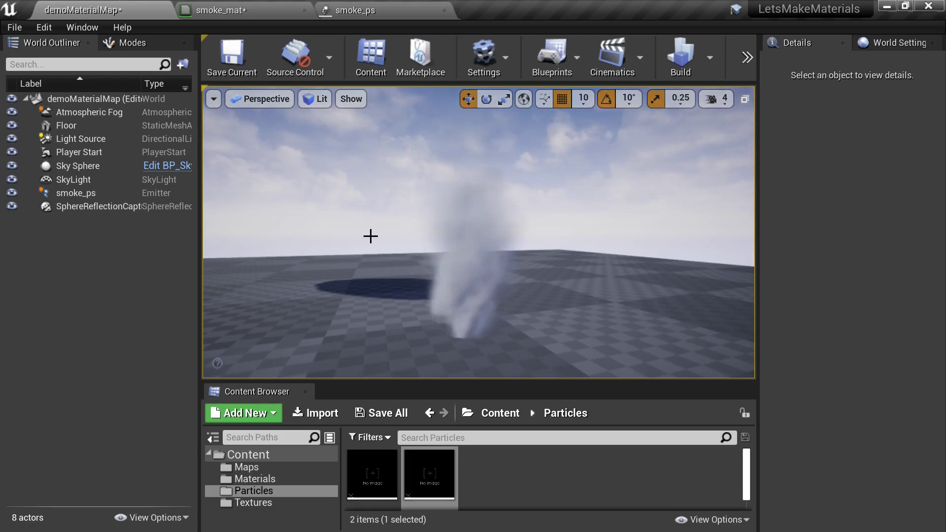
{"action": "left_click", "coordinate": [682, 58]}
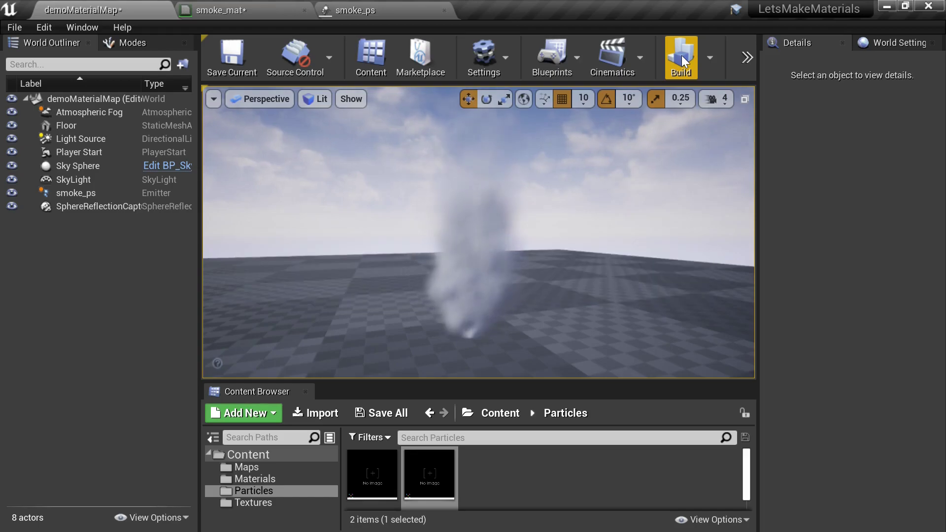
- Return to the smoke_ps particle system and add an Initial Rotation Rate module to the emitter
{"action": "left_click", "coordinate": [367, 13]}
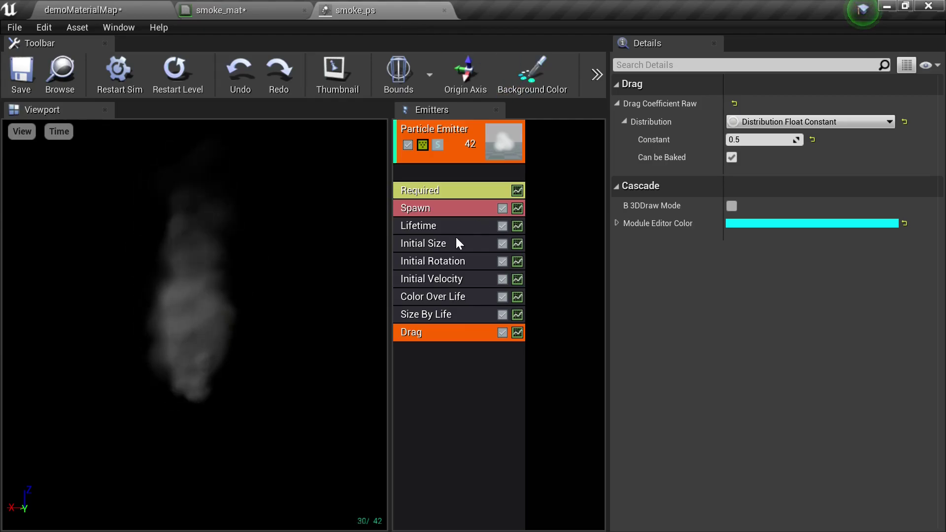
{"action": "left_click", "coordinate": [448, 373]}
{"action": "right_click", "coordinate": [447, 365]}
{"action": "mouse_move", "coordinate": [488, 257]}
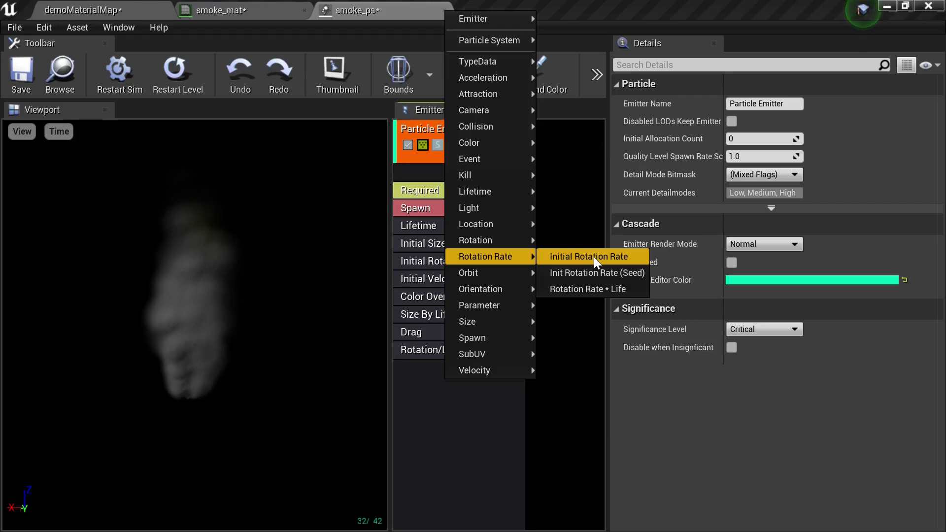
{"action": "left_click", "coordinate": [595, 260]}
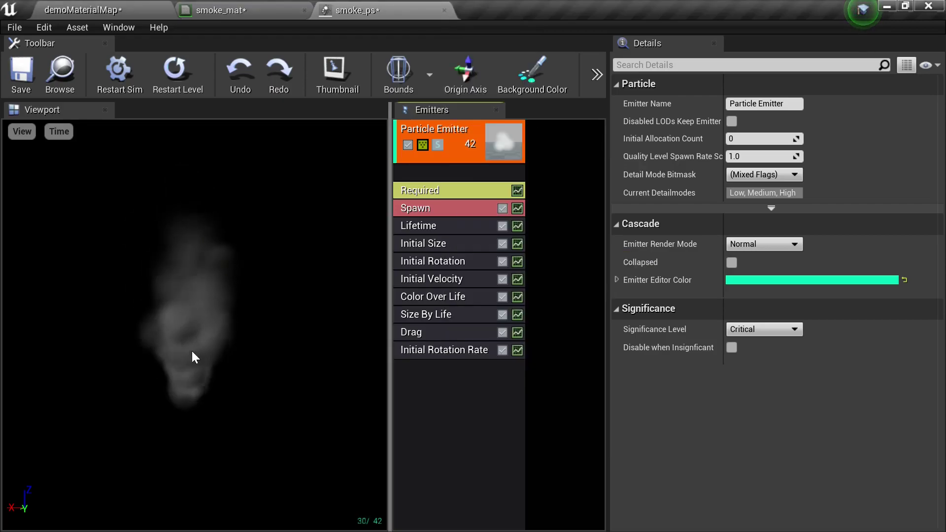
- Set the Initial Rotation Rate module's start rotation rate to a minimum of -0.1 and a maximum of 0.1
{"action": "left_click", "coordinate": [442, 349]}
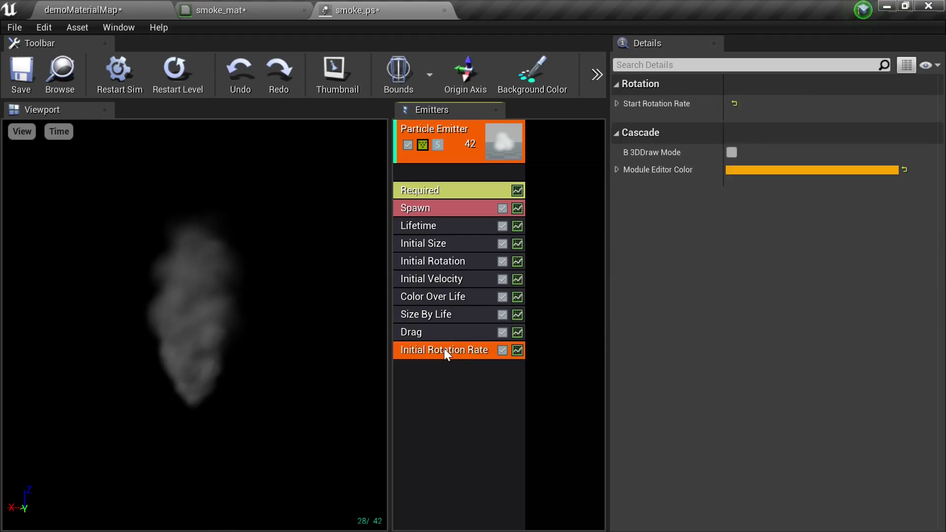
{"action": "left_click", "coordinate": [618, 104]}
{"action": "left_click", "coordinate": [624, 121]}
{"action": "left_click", "coordinate": [754, 140]}
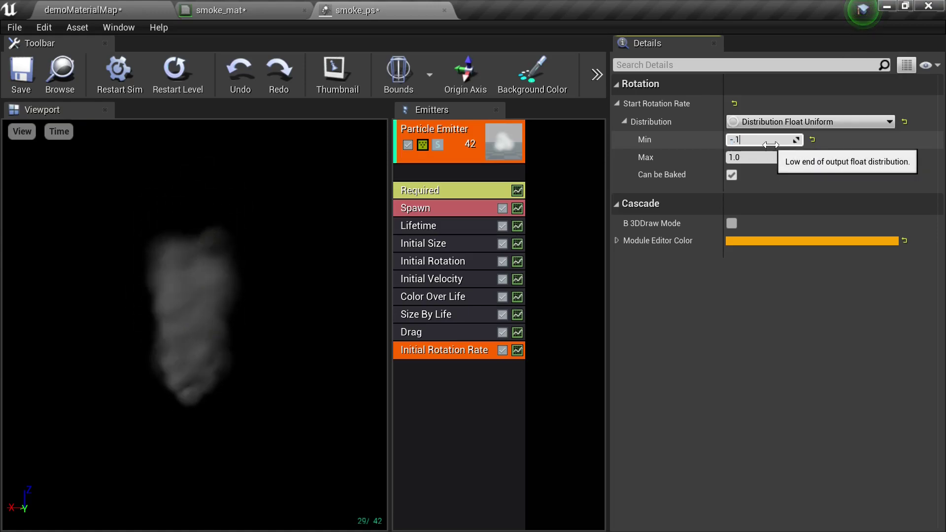
{"action": "left_click", "coordinate": [754, 158]}
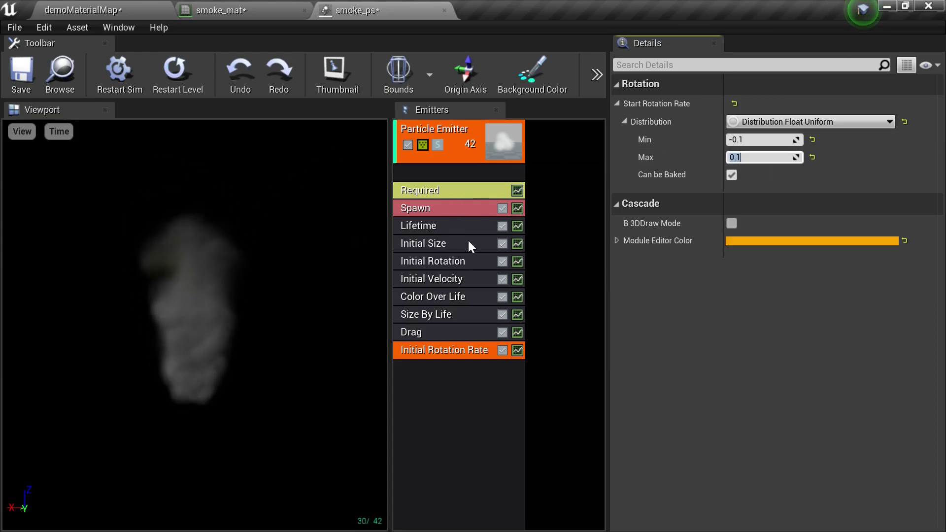
- Review Particle Color in smoke_mat, and change the Color Over Life module's colour distribution to Distribution Vector Constant
{"action": "left_click", "coordinate": [442, 298]}
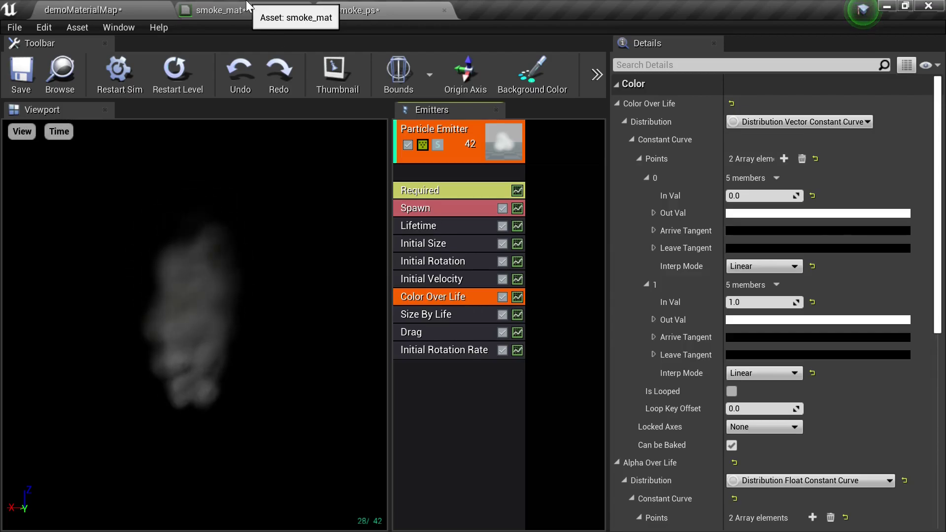
{"action": "left_click", "coordinate": [259, 12]}
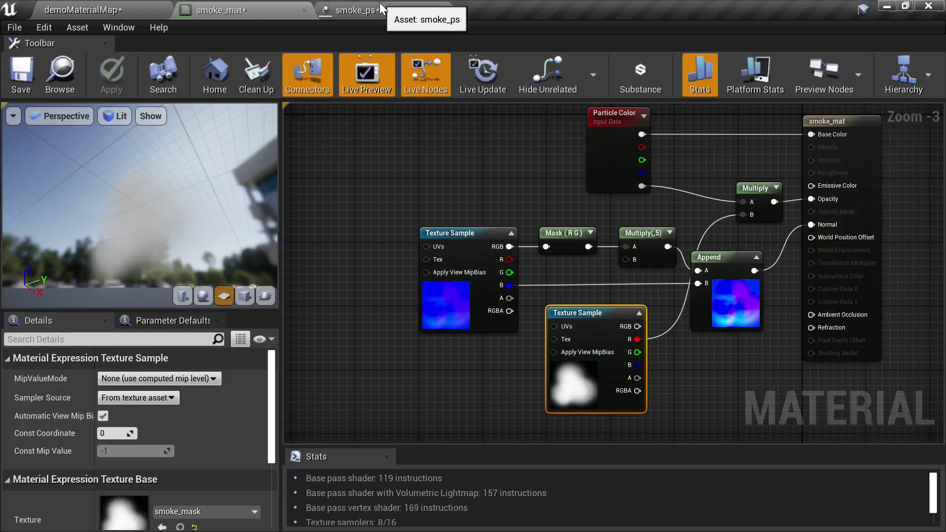
{"action": "left_click", "coordinate": [399, 11]}
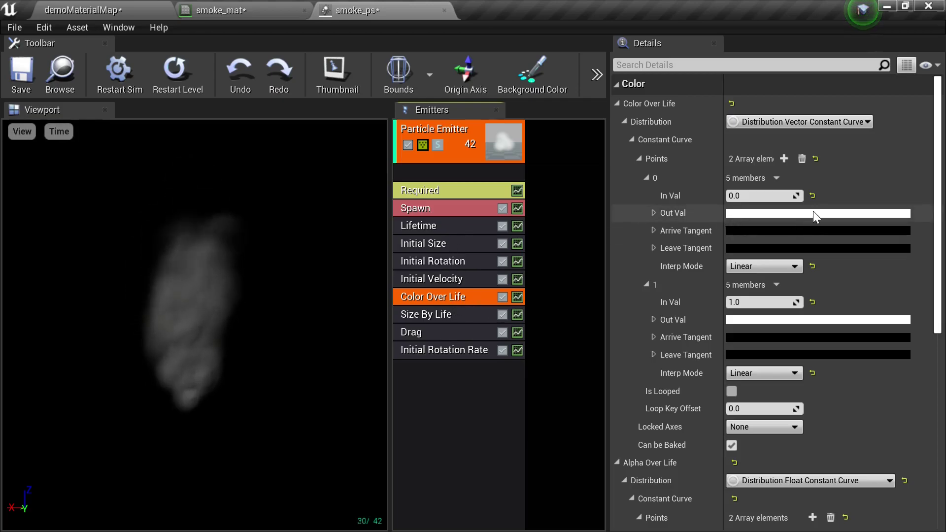
{"action": "left_click_drag", "start_coordinate": [938, 183], "coordinate": [924, 348]}
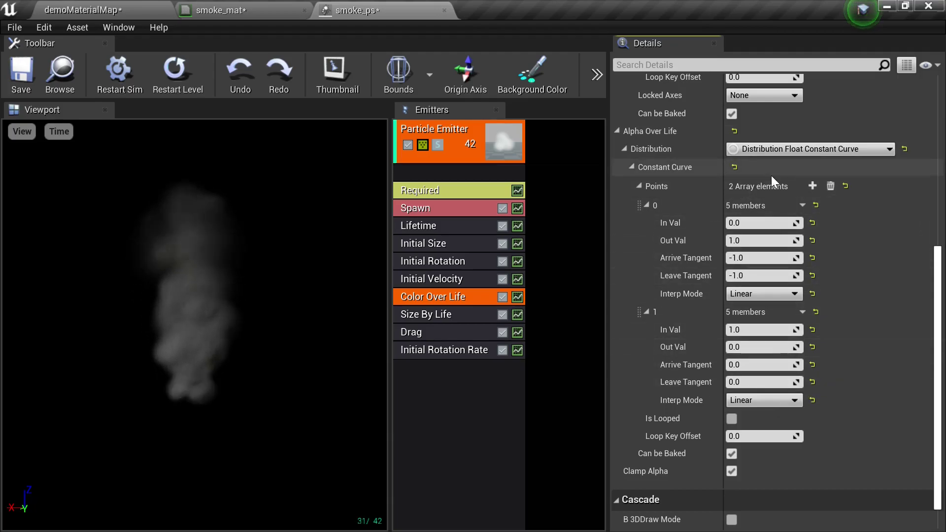
{"action": "left_click_drag", "start_coordinate": [941, 379], "coordinate": [873, 189]}
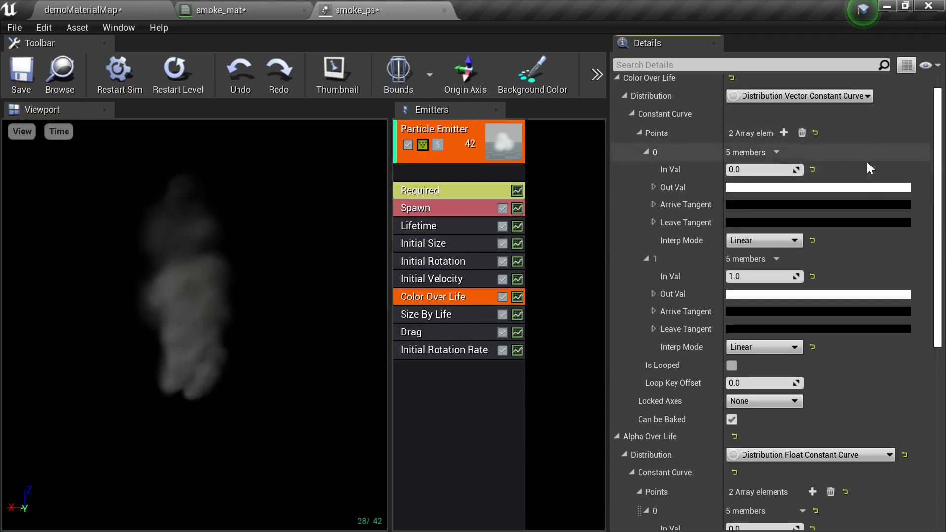
{"action": "scroll", "coordinate": [859, 149], "scroll_direction": "up", "scroll_amount": 1}
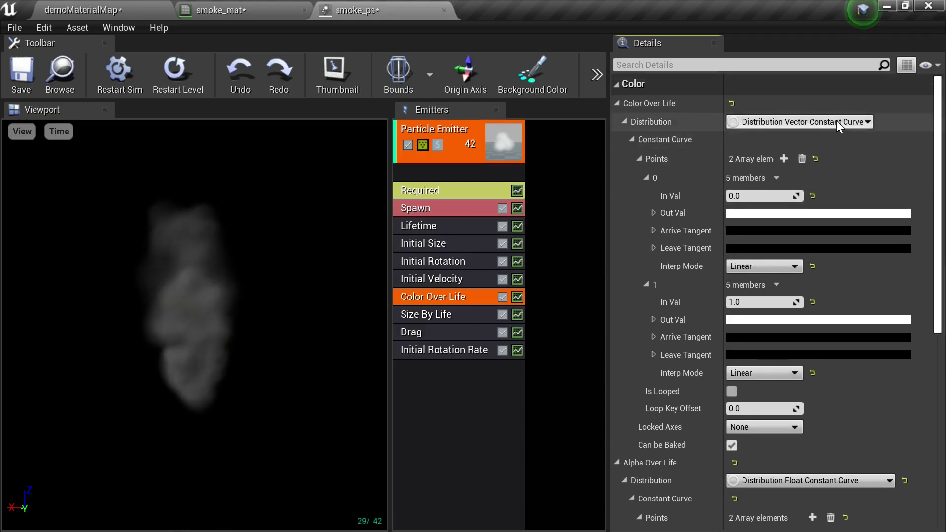
{"action": "left_click", "coordinate": [862, 122]}
{"action": "left_click", "coordinate": [827, 154]}
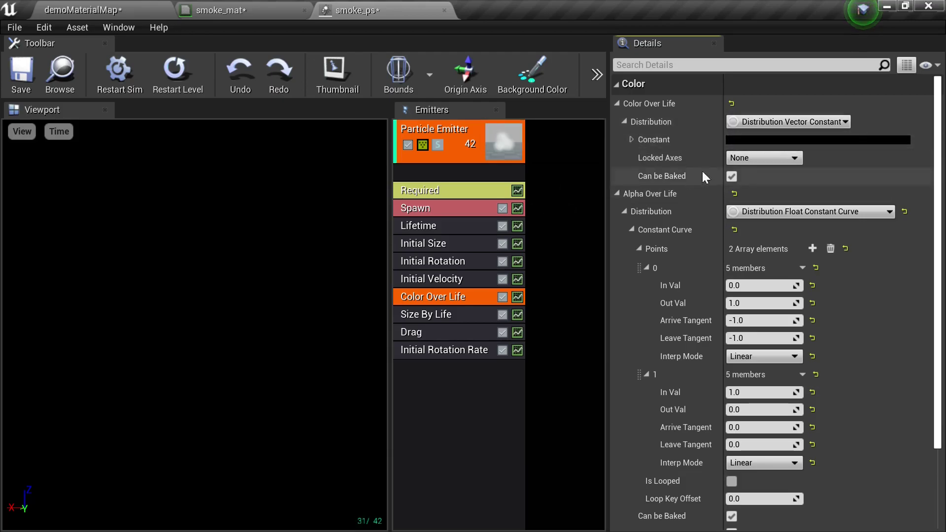
- Set the Color Over Life constant to a dark grey with R, G and B at 0.145833
{"action": "left_click", "coordinate": [632, 140]}
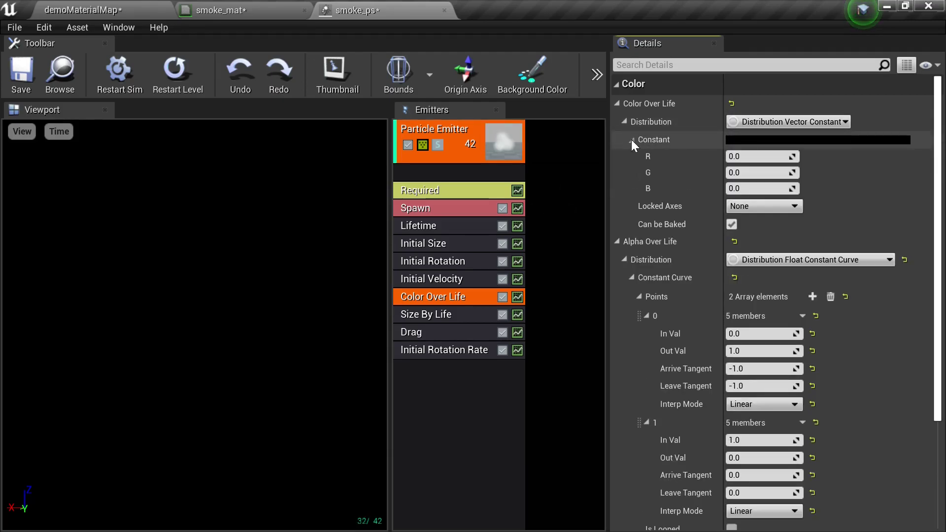
{"action": "left_click", "coordinate": [774, 141]}
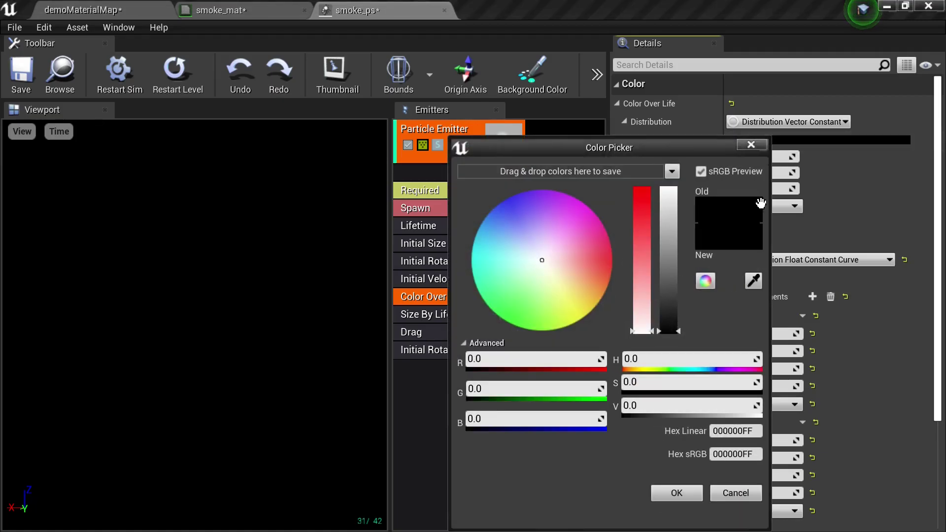
{"action": "left_click", "coordinate": [668, 311]}
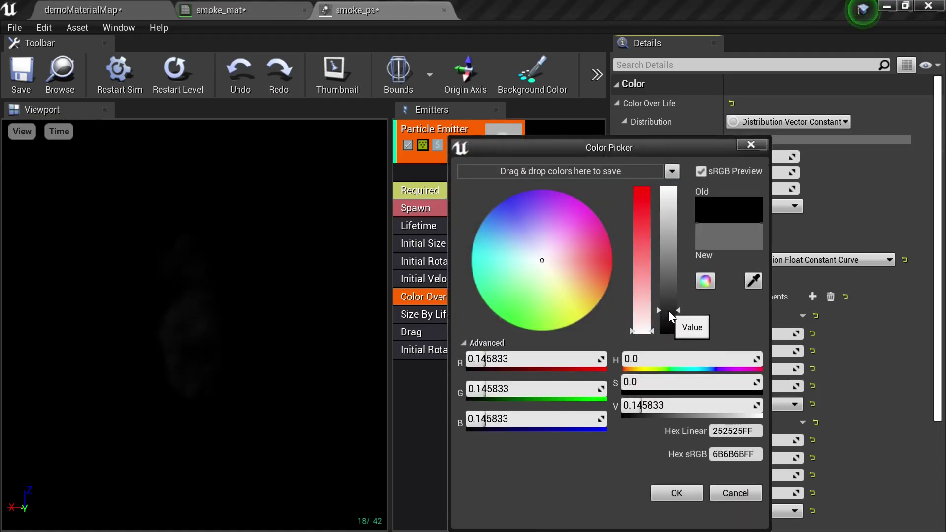
{"action": "left_click", "coordinate": [675, 494]}
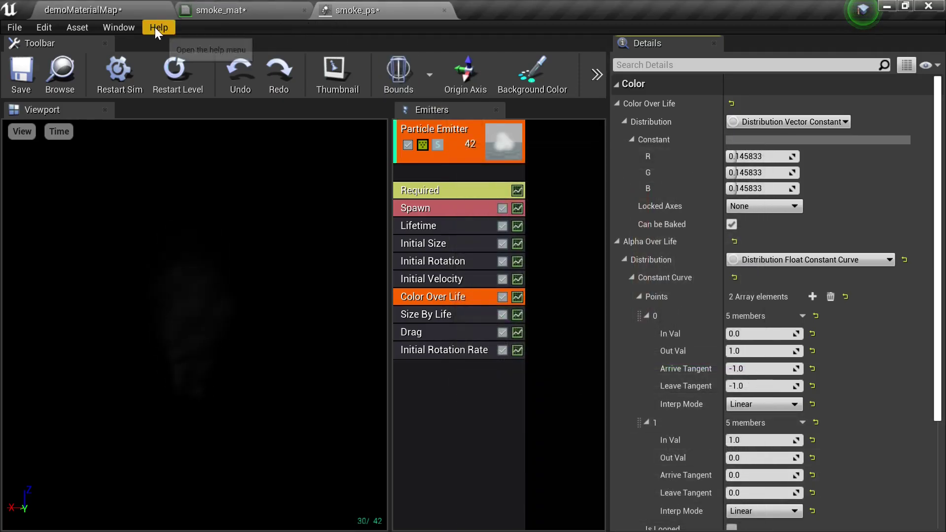
- Set the particle preview's background colour to a dark grey with a value of 0.092014
{"action": "left_click", "coordinate": [544, 64]}
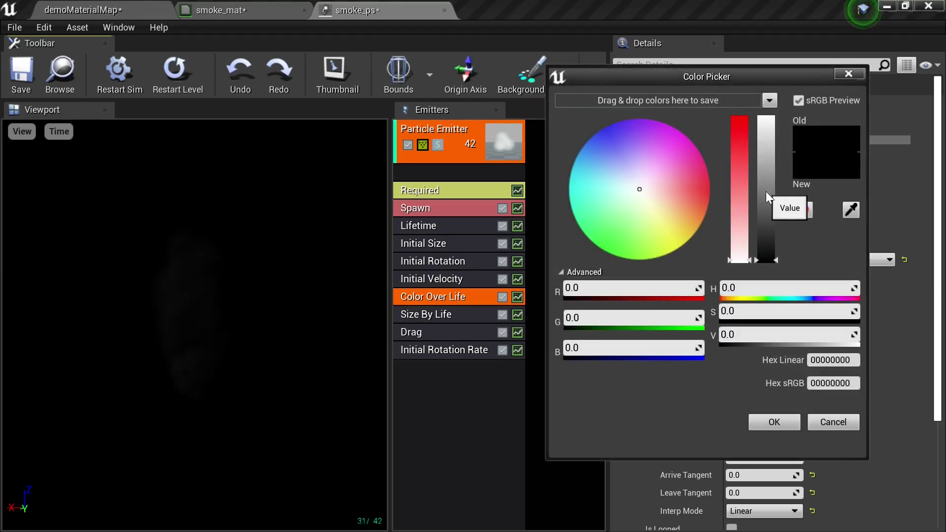
{"action": "left_click_drag", "start_coordinate": [766, 192], "coordinate": [767, 253]}
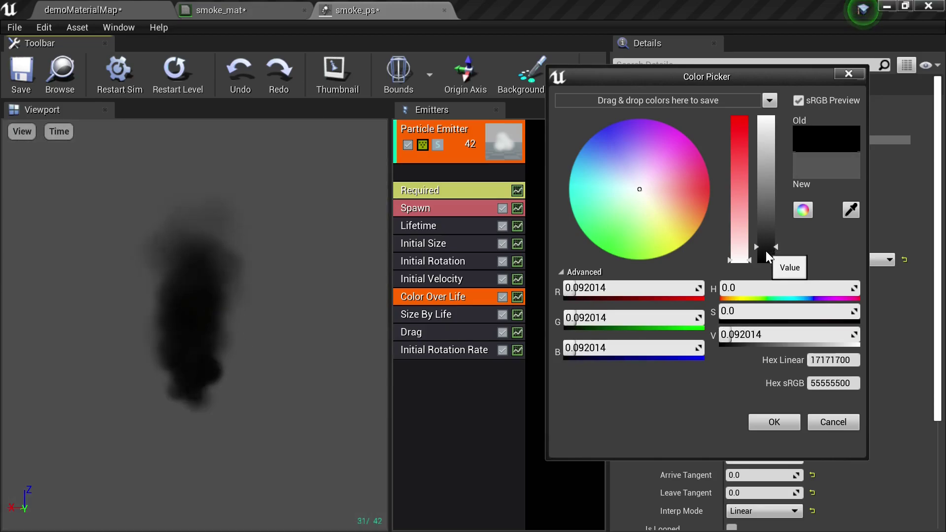
{"action": "left_click", "coordinate": [774, 425]}
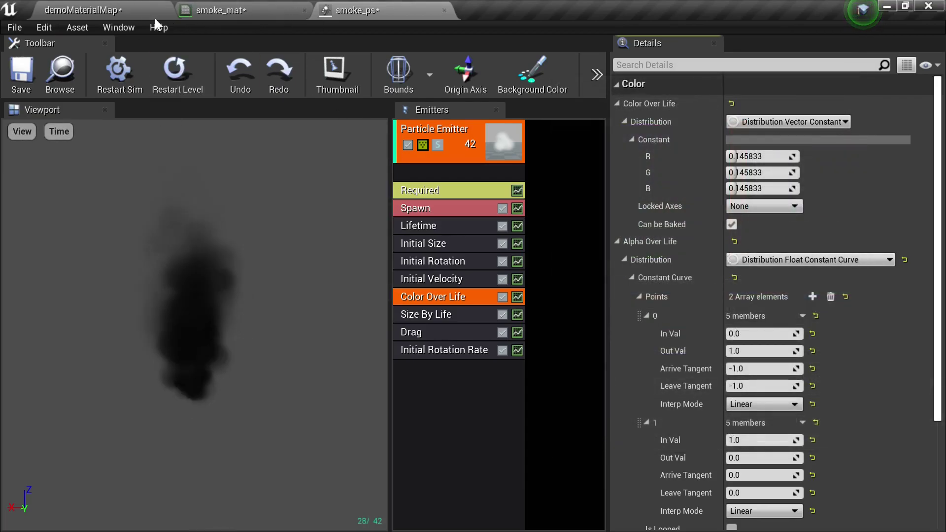
- Save smoke_ps and check the darkened smoke in the demoMaterialMap level before returning to the particle editor
{"action": "left_click", "coordinate": [18, 68]}
{"action": "left_click", "coordinate": [99, 3]}
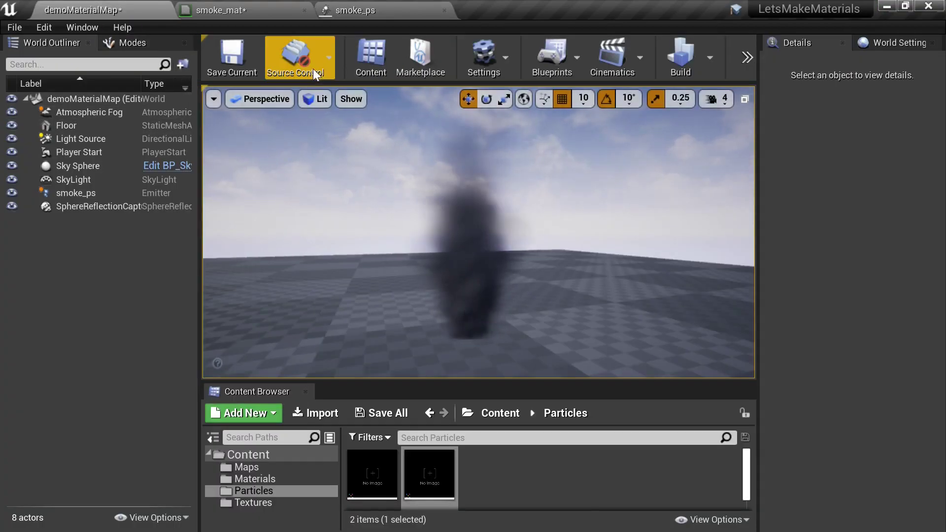
{"action": "left_click", "coordinate": [362, 10]}
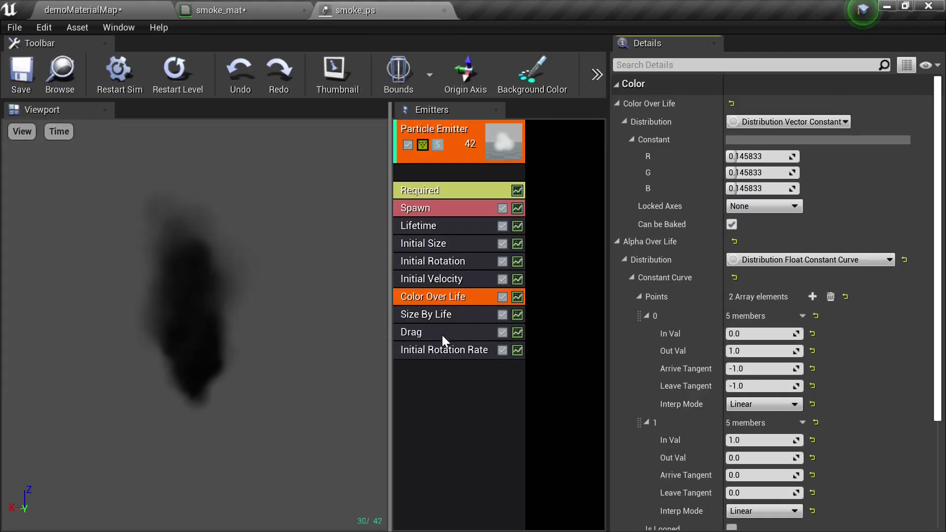
- Set the X Out Val of point 2 in the Size By Life module to 1.5 and check the smoke in the level
{"action": "left_click", "coordinate": [446, 318]}
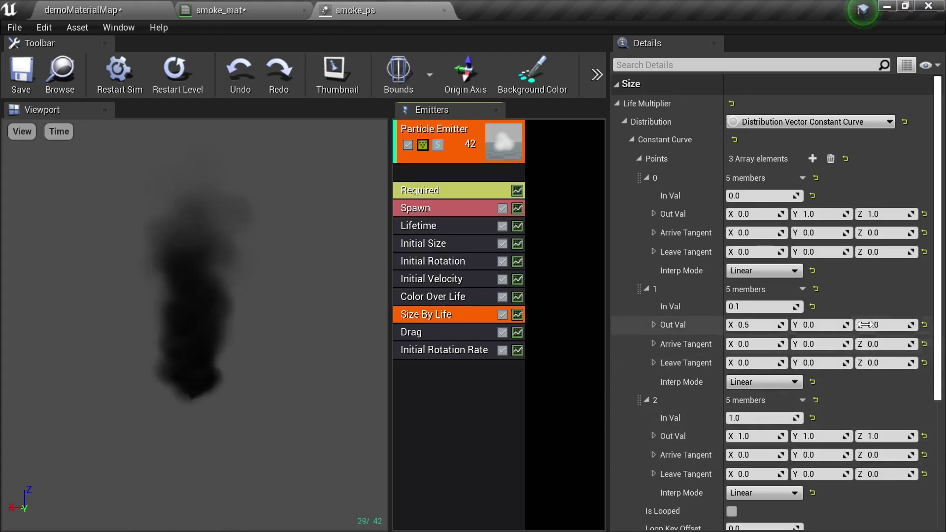
{"action": "scroll", "coordinate": [941, 305], "scroll_direction": "down", "scroll_amount": 1}
{"action": "scroll", "coordinate": [940, 310], "scroll_direction": "down", "scroll_amount": 2}
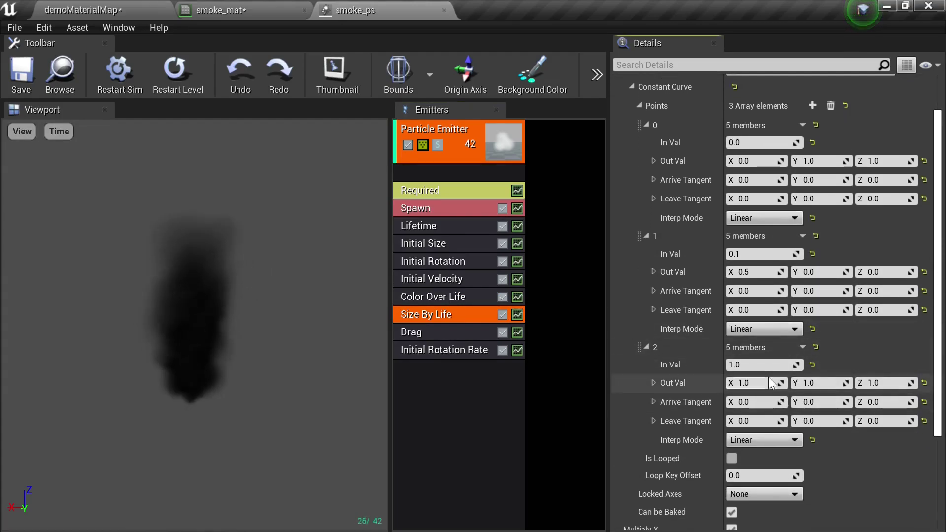
{"action": "left_click", "coordinate": [758, 388]}
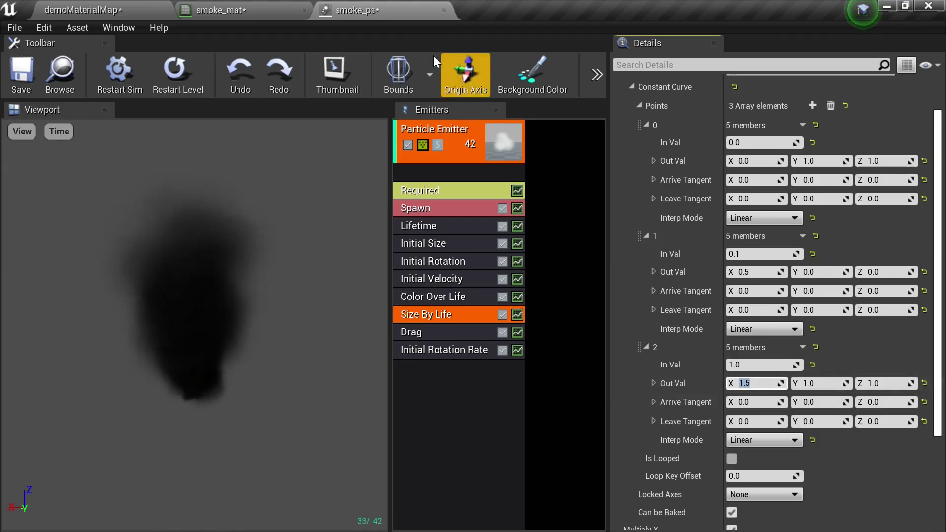
{"action": "left_click", "coordinate": [125, 11]}
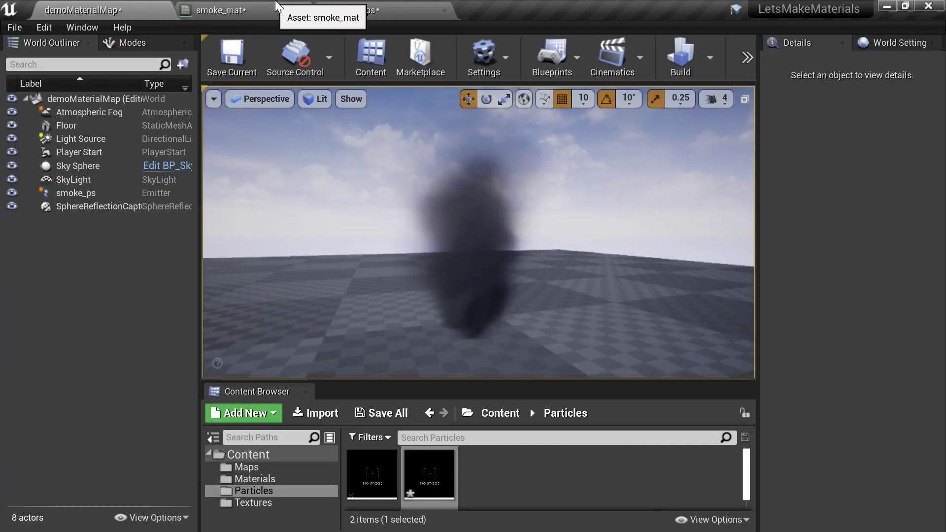
{"action": "left_click", "coordinate": [397, 10]}
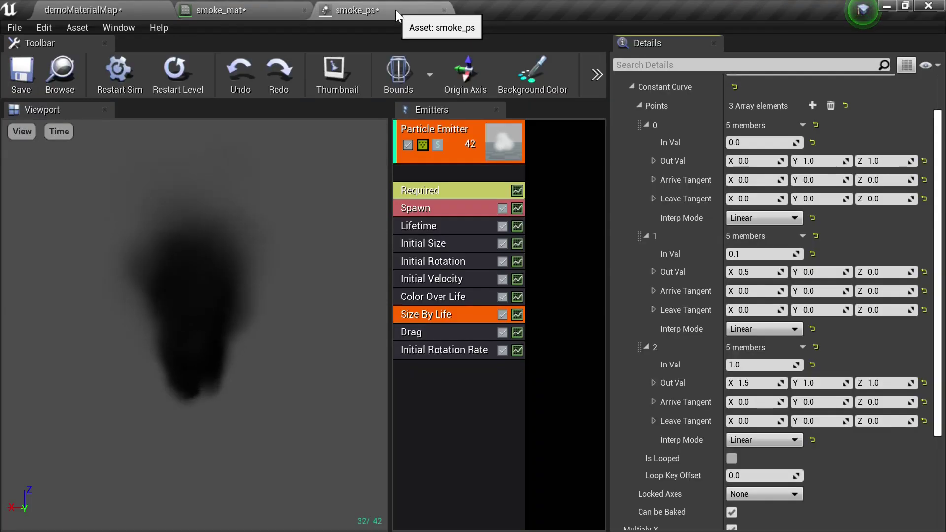
- Save the smoke_ps particle system and the smoke_mat material
{"action": "left_click", "coordinate": [21, 74]}
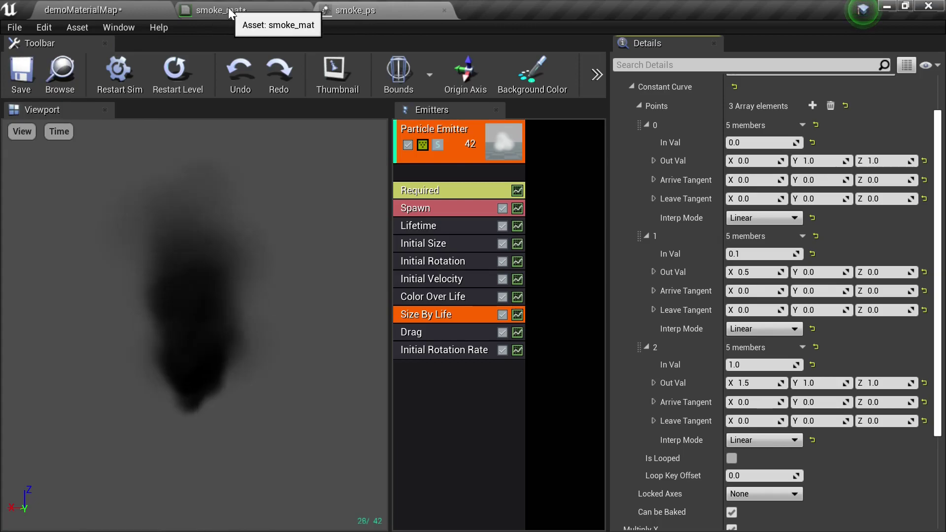
{"action": "left_click", "coordinate": [229, 9]}
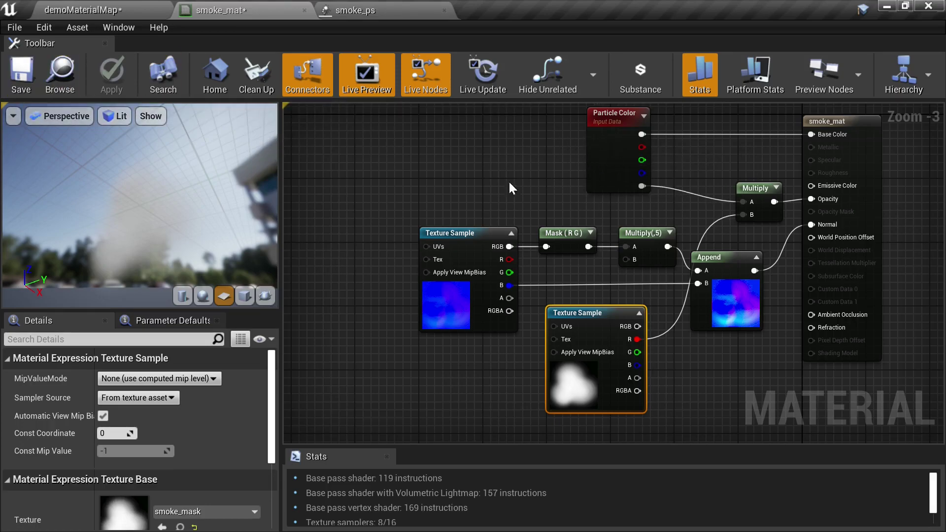
{"action": "left_click", "coordinate": [20, 73]}
- View the smoke in the demo level, enlarge the Content Browser and save all modified assets
{"action": "left_click", "coordinate": [377, 11]}
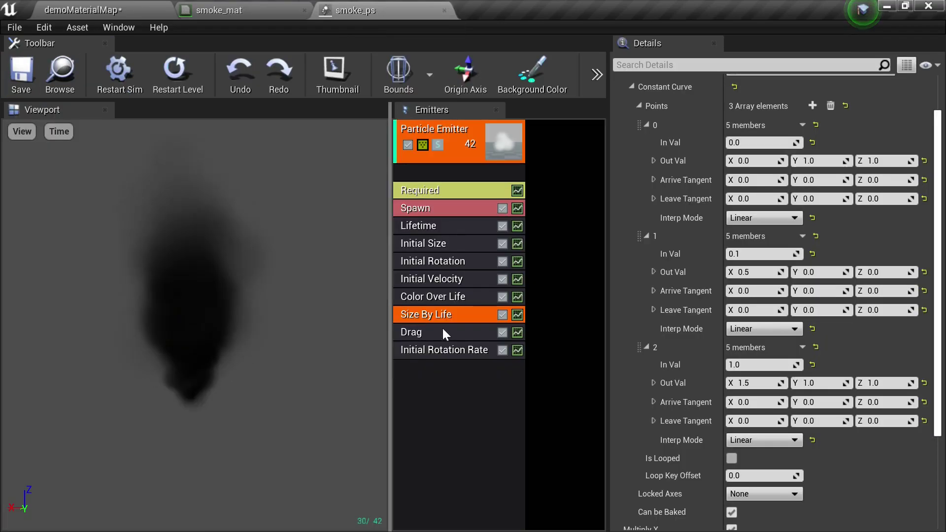
{"action": "left_click", "coordinate": [106, 11]}
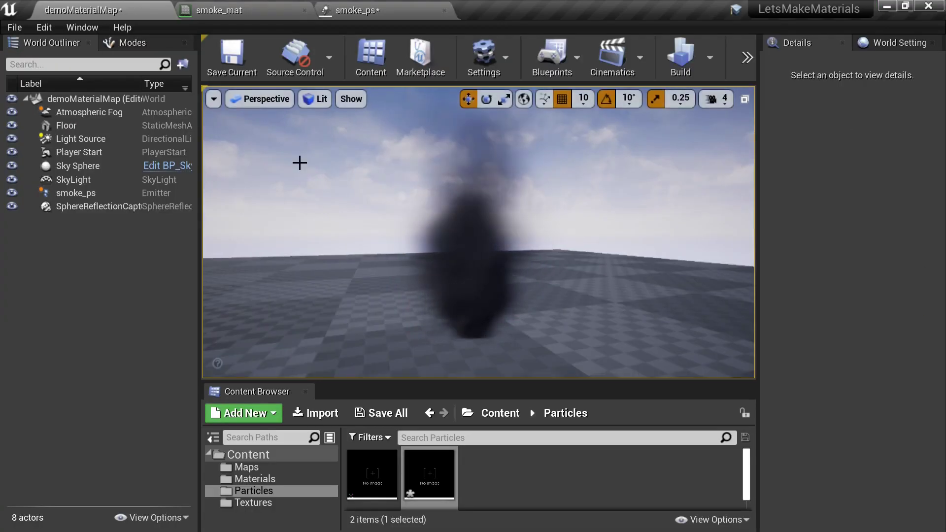
{"action": "right_click_drag", "start_coordinate": [432, 235], "coordinate": [527, 327]}
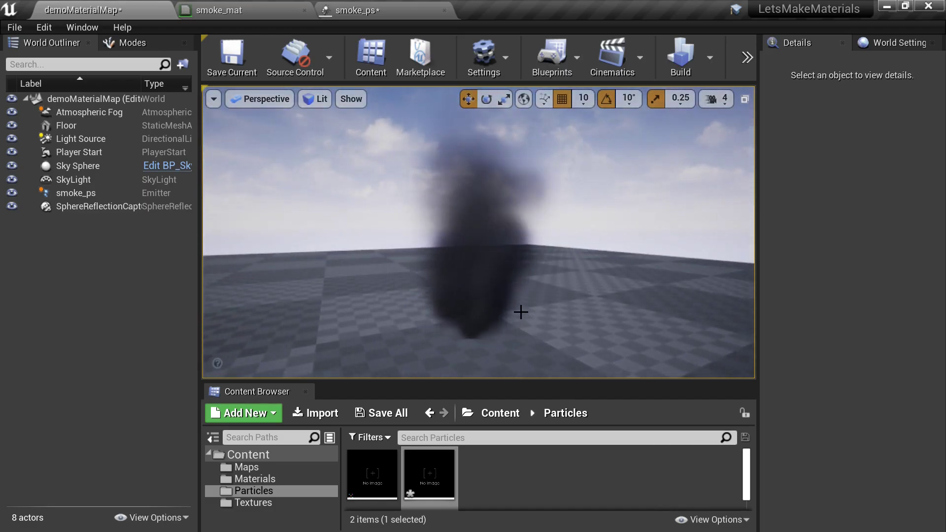
{"action": "left_click_drag", "start_coordinate": [418, 382], "coordinate": [412, 319]}
{"action": "left_click", "coordinate": [382, 413]}
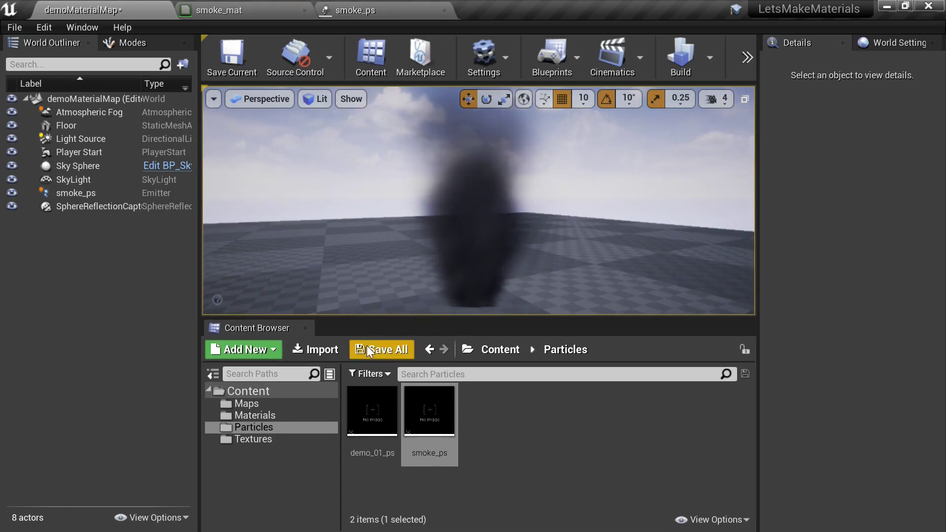
- Create a new material named fire_mat in the Materials folder
{"action": "left_click", "coordinate": [279, 415]}
{"action": "right_click", "coordinate": [493, 418]}
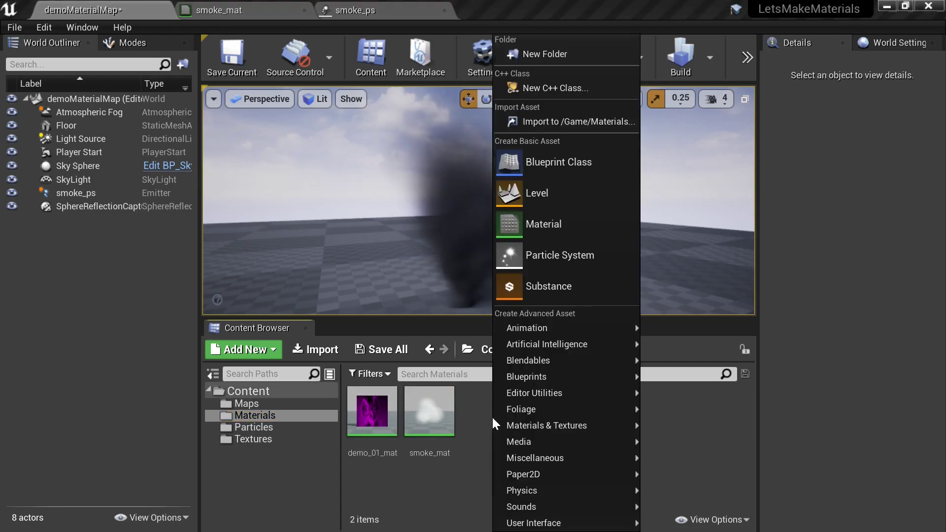
{"action": "left_click", "coordinate": [549, 225]}
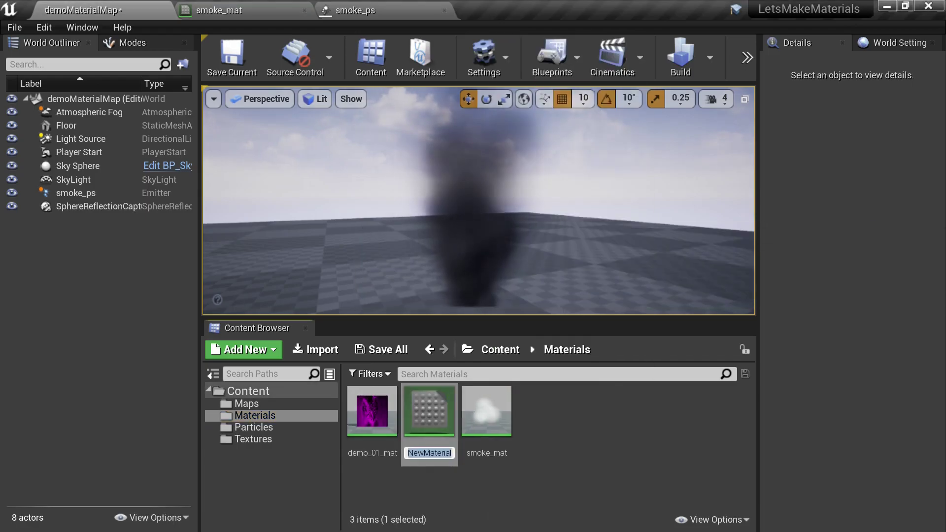
{"action": "type", "text": "fire_mat"}
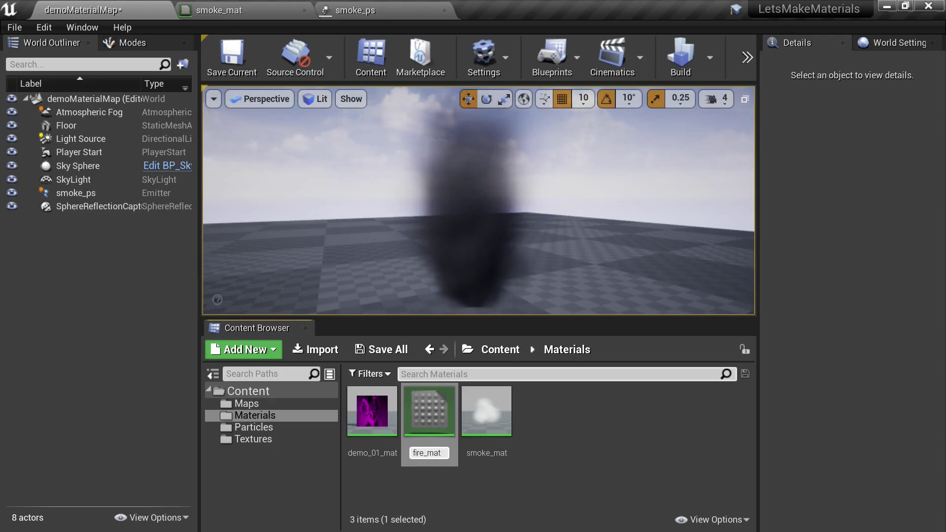
{"action": "key", "text": "Return"}
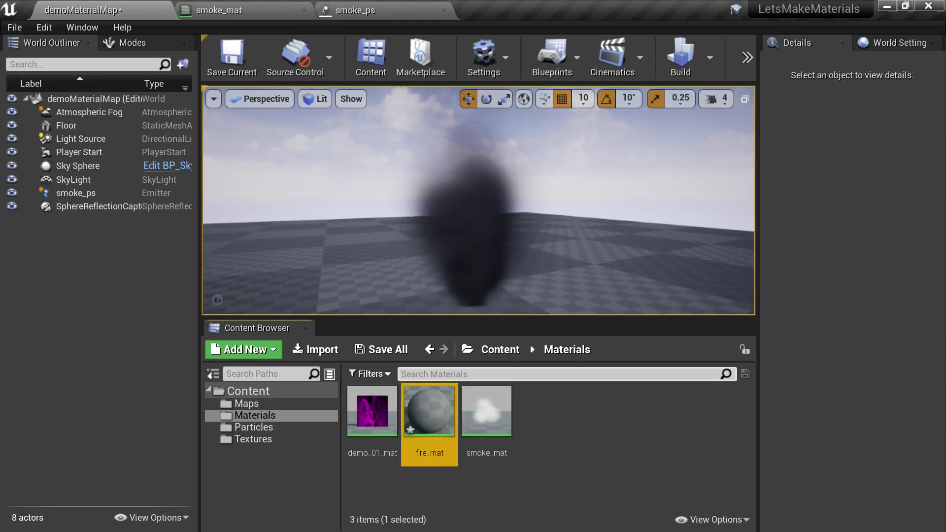
- Open fire_mat for editing and close the smoke_mat material editor
{"action": "double_click", "coordinate": [423, 403]}
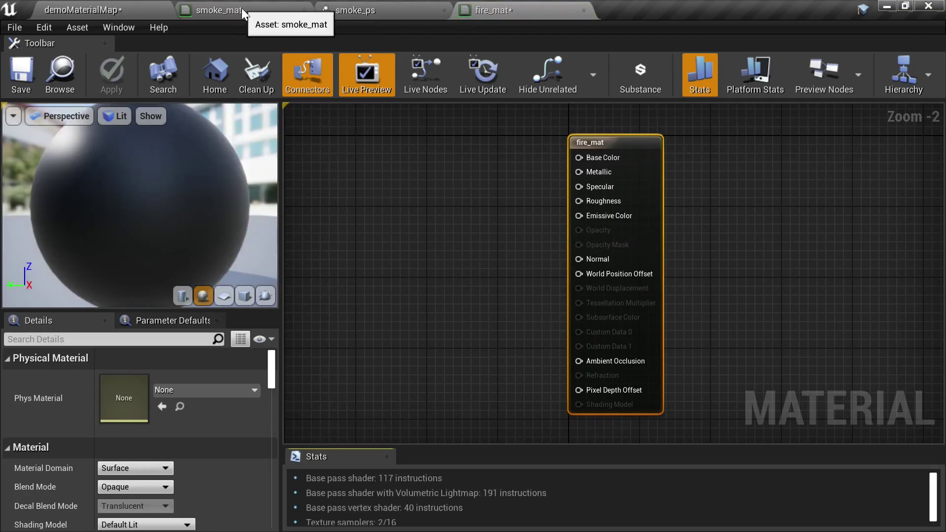
{"action": "left_click", "coordinate": [246, 10]}
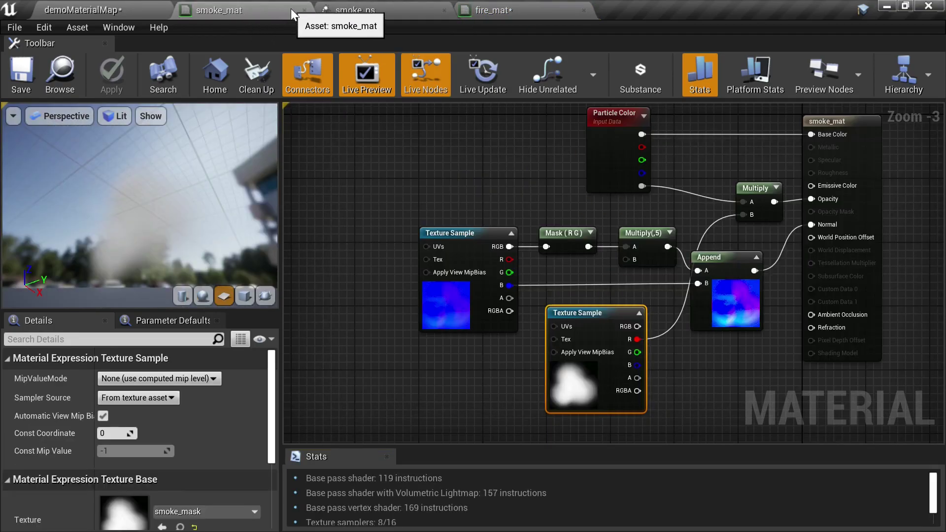
{"action": "left_click", "coordinate": [304, 10]}
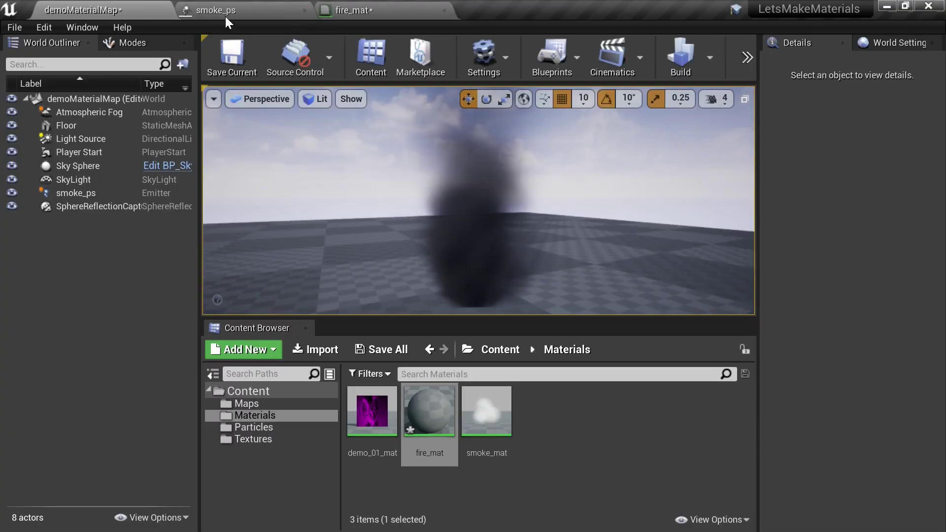
{"action": "left_click", "coordinate": [385, 10]}
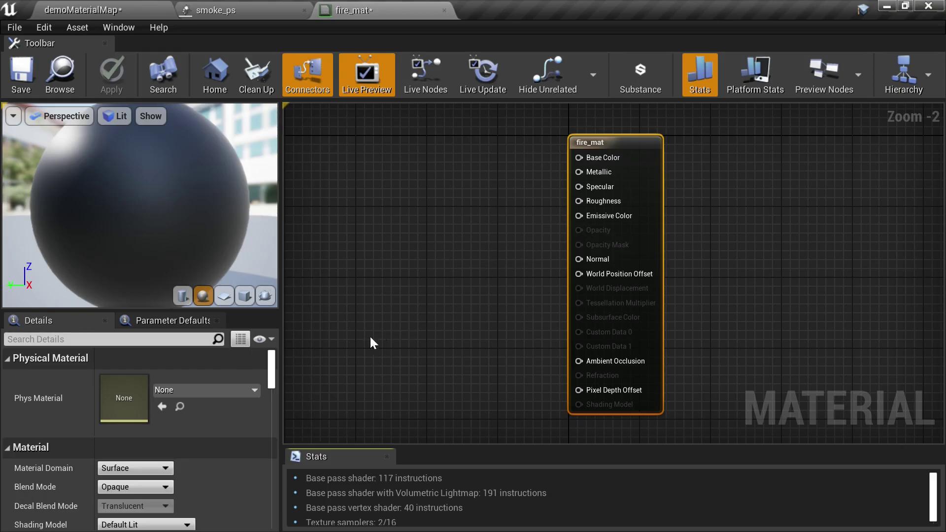
- Set fire_mat's Blend Mode to Additive and its Shading Model to Unlit, and save the material
{"action": "scroll", "coordinate": [277, 374], "scroll_direction": "down", "scroll_amount": 2}
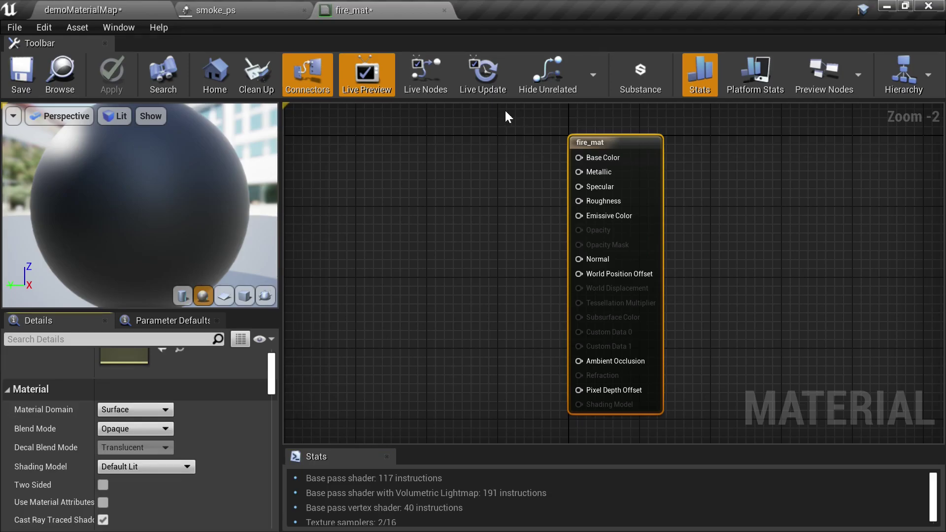
{"action": "left_click", "coordinate": [161, 430]}
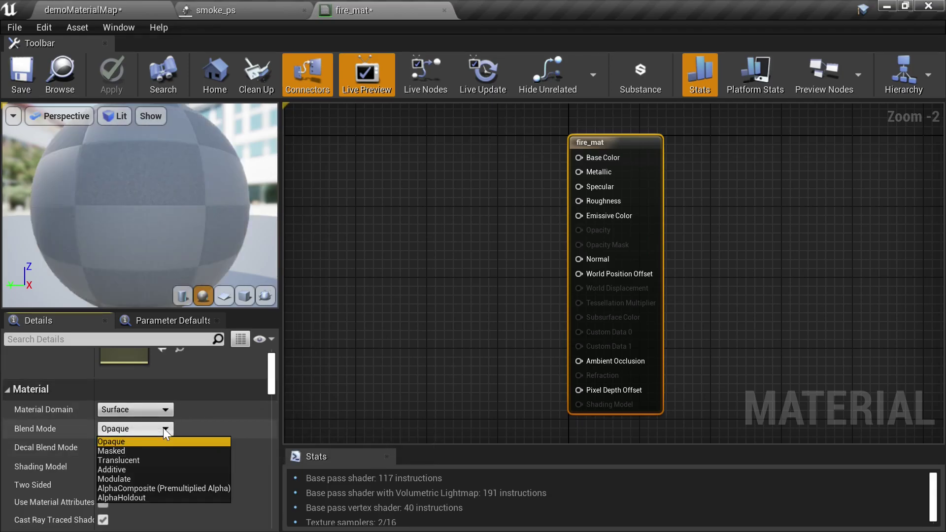
{"action": "left_click", "coordinate": [126, 470]}
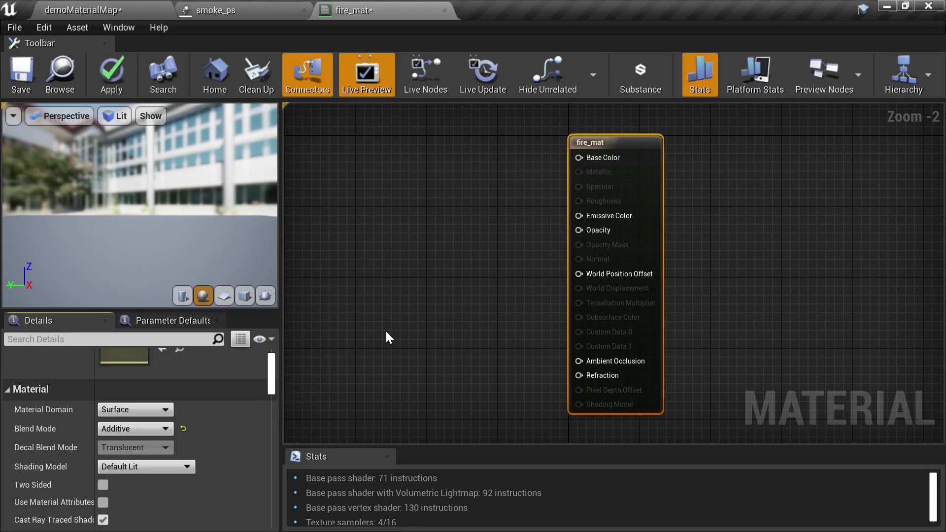
{"action": "left_click", "coordinate": [188, 469]}
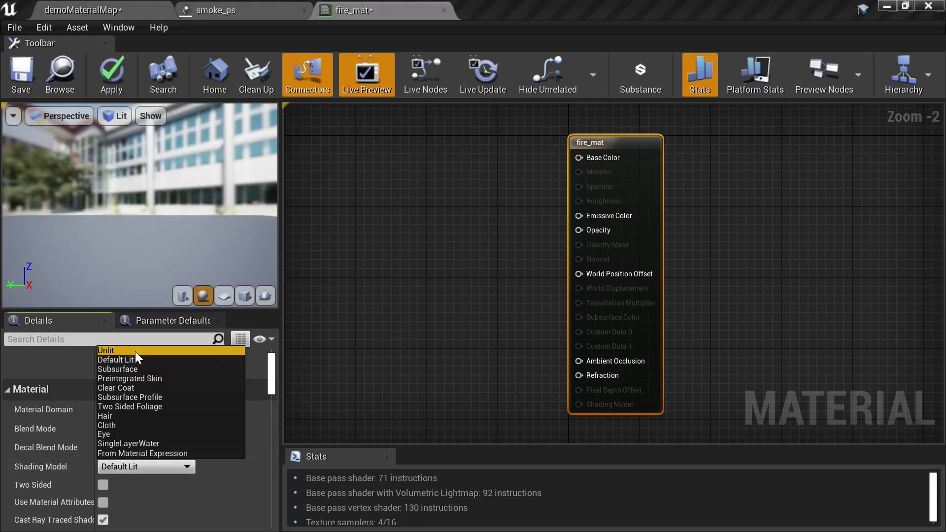
{"action": "left_click", "coordinate": [135, 351]}
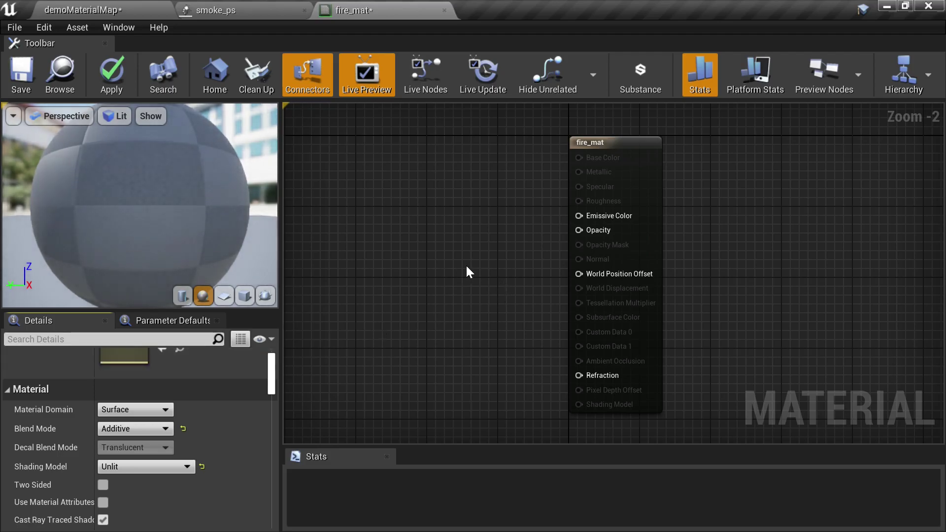
{"action": "right_click_drag", "start_coordinate": [425, 279], "coordinate": [463, 273]}
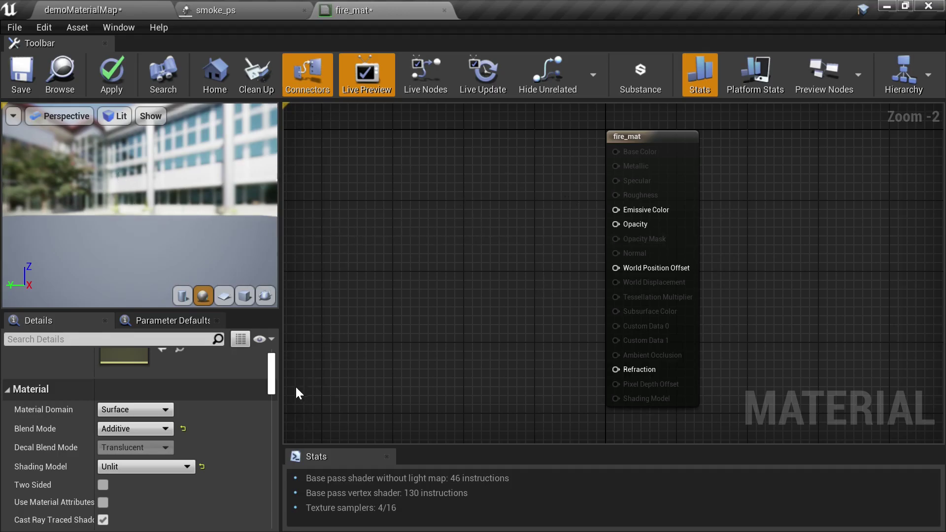
{"action": "scroll", "coordinate": [266, 370], "scroll_direction": "down", "scroll_amount": 2}
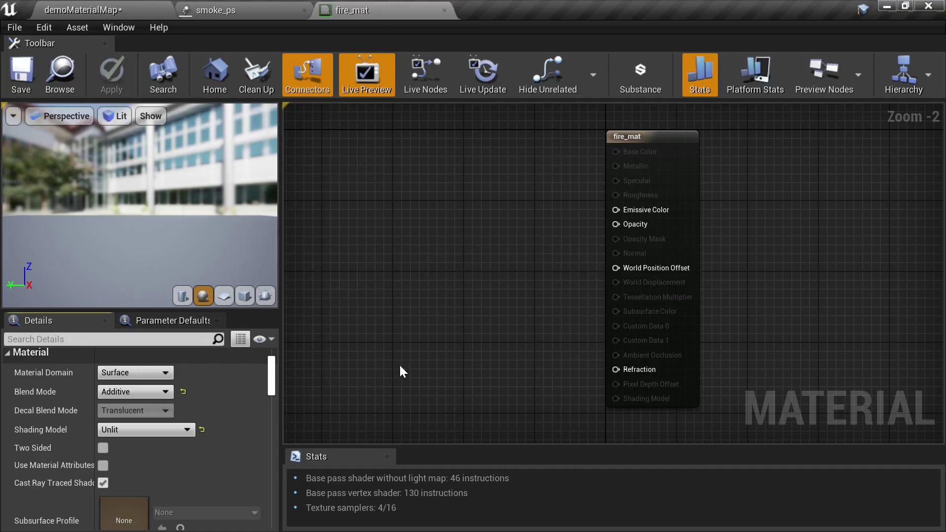
- Switch to Photoshop and create a new square RGB document with a black background
{"action": "left_click", "coordinate": [884, 6]}
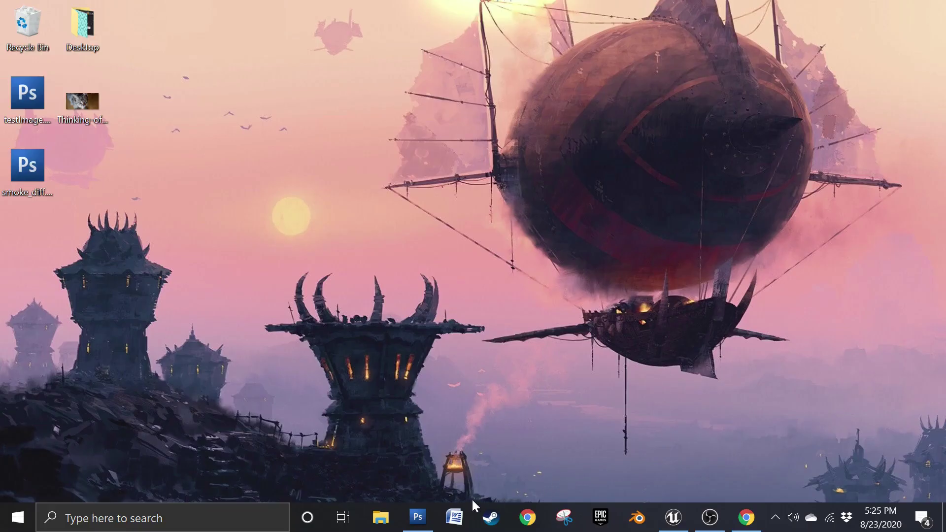
{"action": "left_click", "coordinate": [418, 518]}
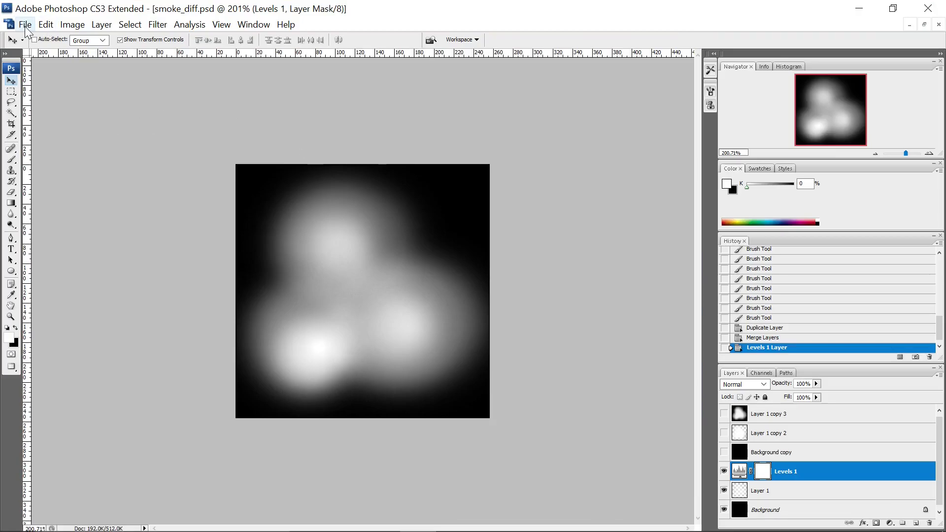
{"action": "left_click", "coordinate": [25, 24]}
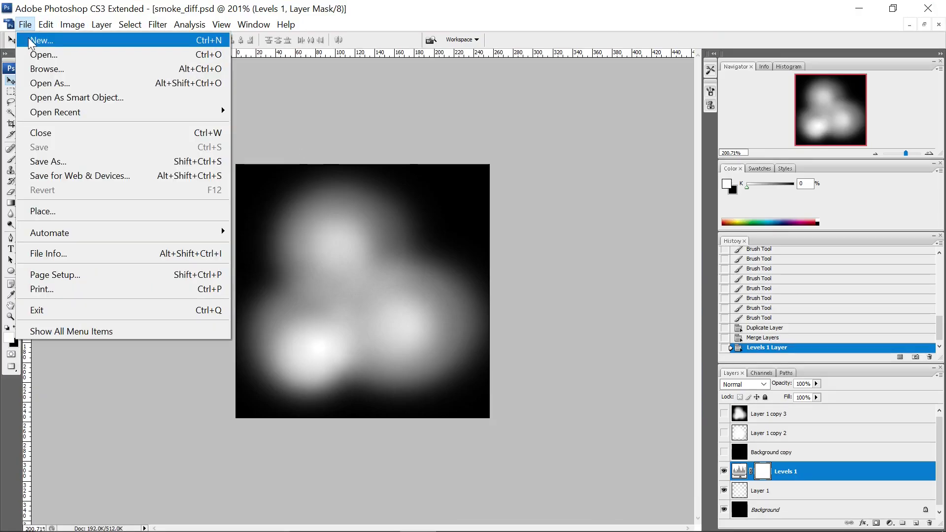
{"action": "left_click", "coordinate": [31, 37]}
{"action": "left_click", "coordinate": [573, 140]}
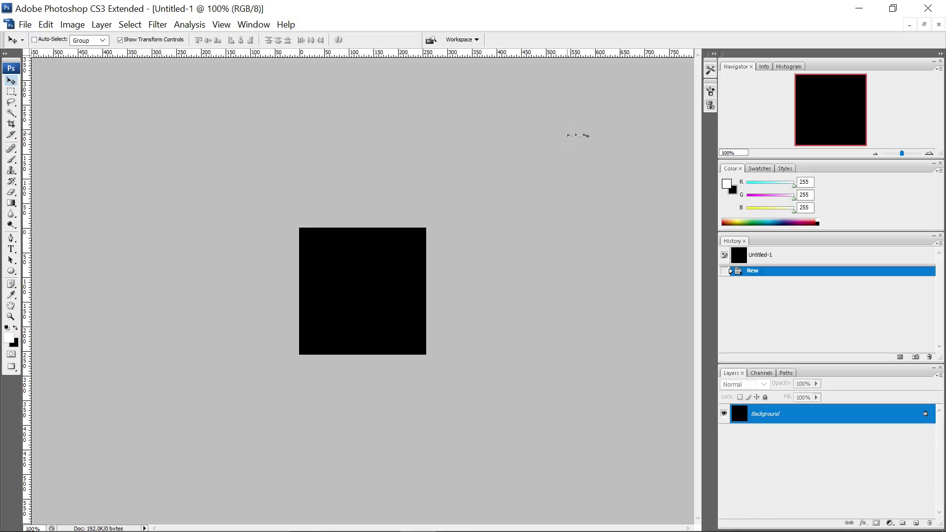
- Activate the Brush tool and choose the 27 px spatter brush preset
{"action": "key", "text": "b"}
{"action": "left_click", "coordinate": [65, 42]}
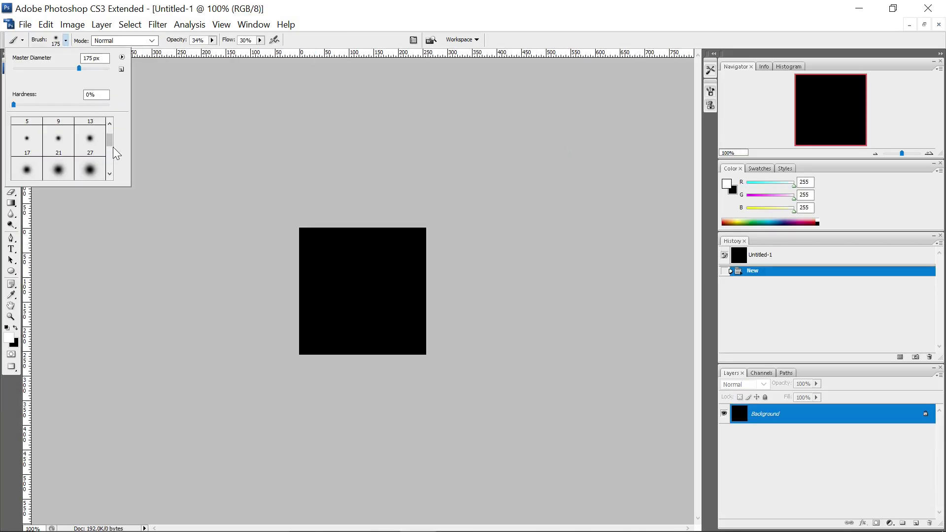
{"action": "scroll", "coordinate": [109, 146], "scroll_direction": "down", "scroll_amount": 3}
{"action": "scroll", "coordinate": [109, 148], "scroll_direction": "down", "scroll_amount": 3}
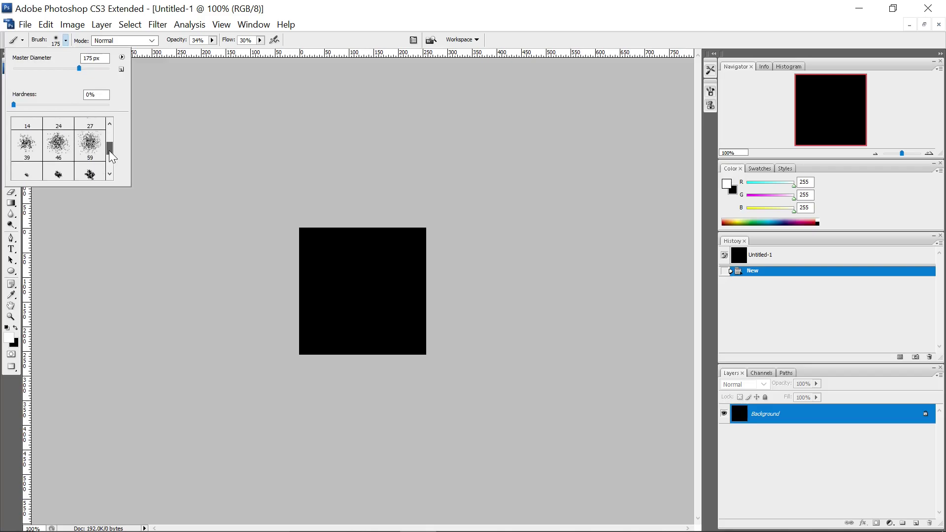
{"action": "left_click", "coordinate": [110, 123]}
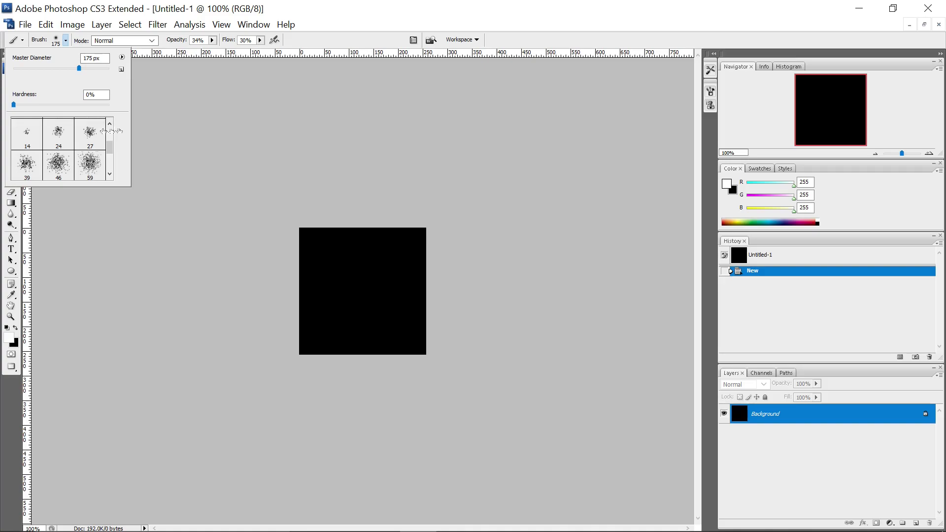
{"action": "left_click", "coordinate": [109, 123]}
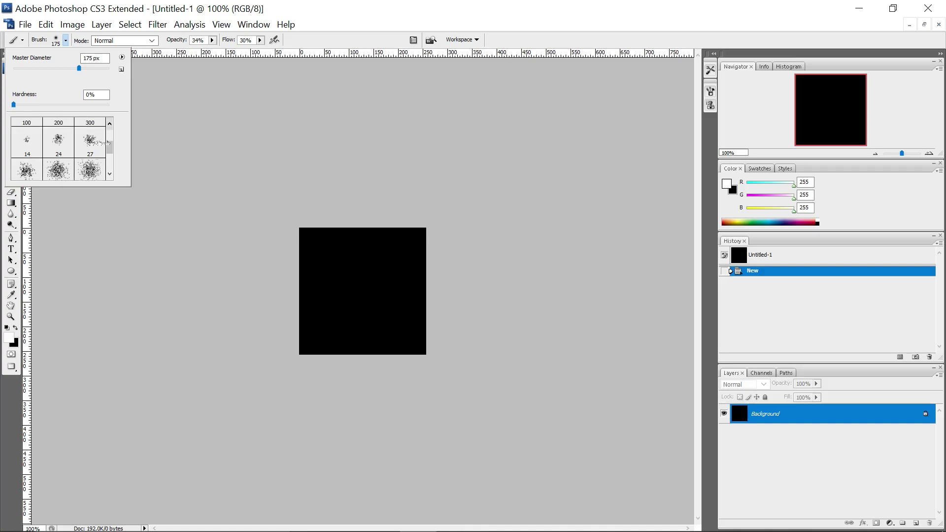
{"action": "left_click", "coordinate": [92, 141]}
{"action": "left_click", "coordinate": [312, 14]}
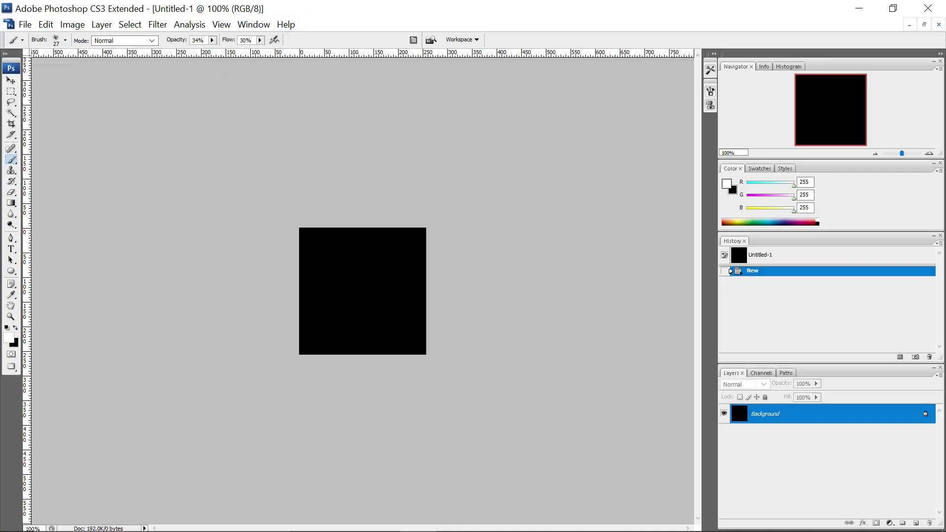
- Add a new layer above the background and set the brush's opacity and flow to 10%
{"action": "scroll", "coordinate": [310, 84], "scroll_direction": "up", "scroll_amount": 1, "text": "alt"}
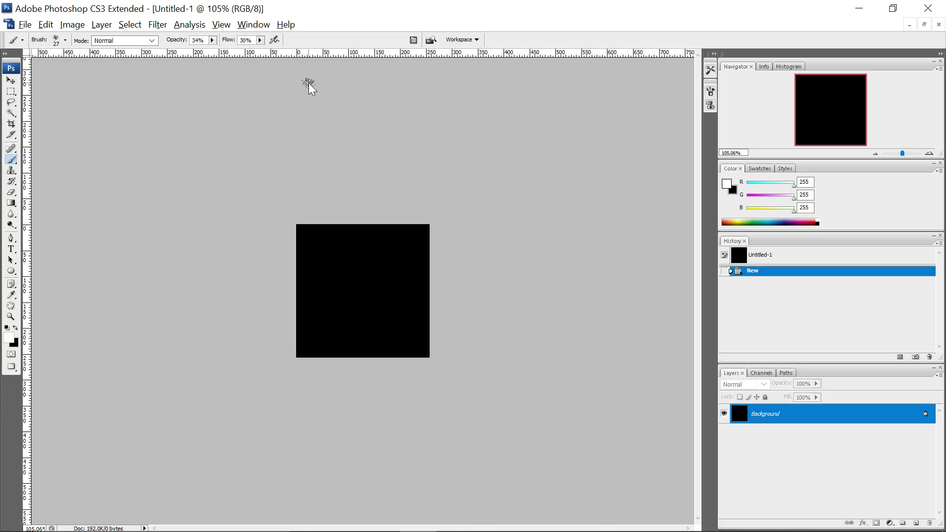
{"action": "scroll", "coordinate": [309, 85], "scroll_direction": "up", "scroll_amount": 9, "text": "alt"}
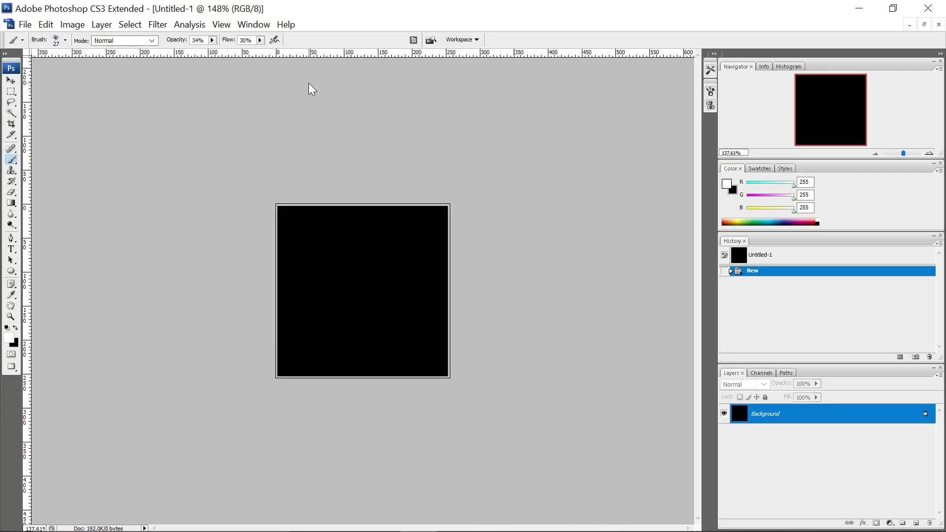
{"action": "scroll", "coordinate": [309, 85], "scroll_direction": "up", "scroll_amount": 4, "text": "alt"}
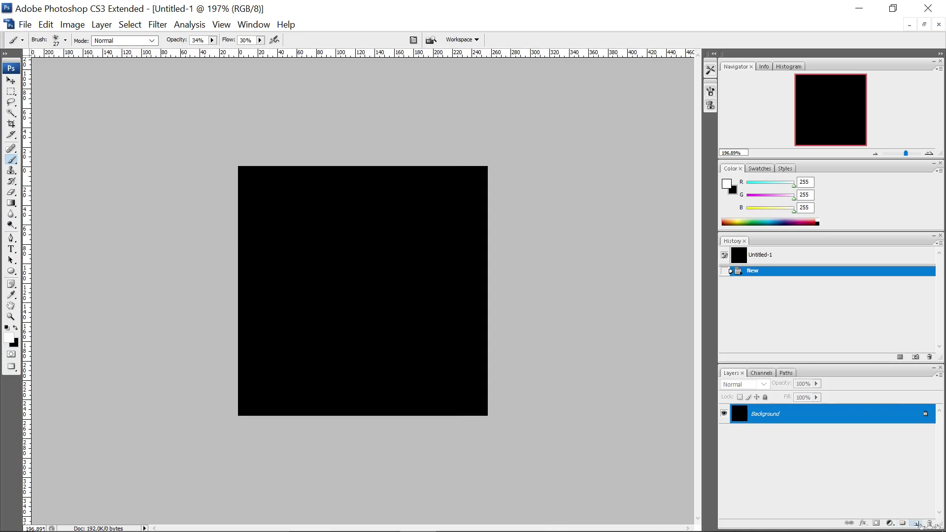
{"action": "left_click", "coordinate": [916, 523]}
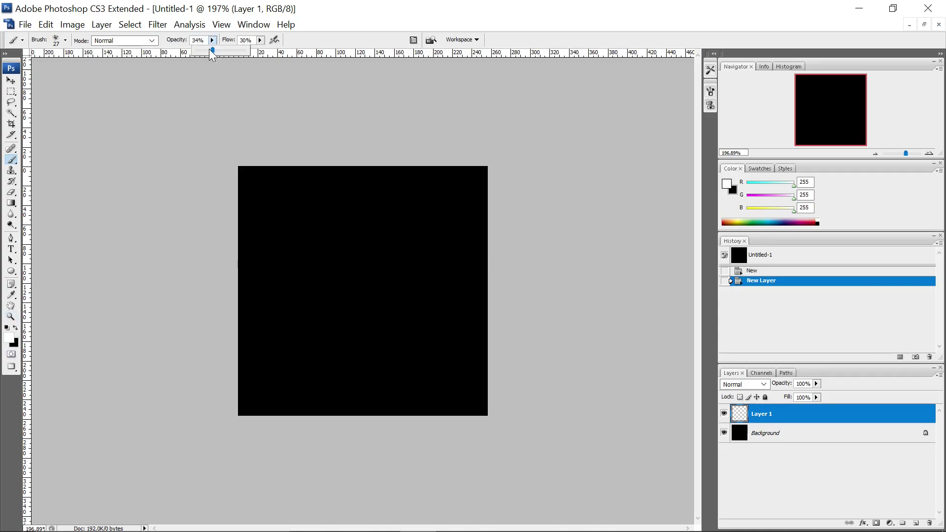
{"action": "left_click", "coordinate": [260, 40]}
{"action": "left_click", "coordinate": [250, 51]}
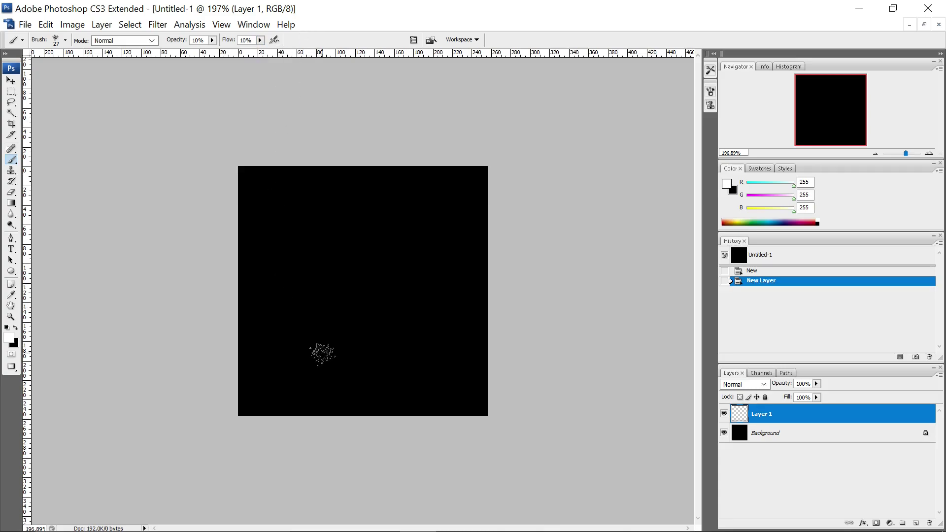
- Paint faint, curling white strokes across the new layer as the base of the fire shape
{"action": "left_click", "coordinate": [292, 364]}
{"action": "mouse_move", "coordinate": [292, 363]}
{"action": "left_mouse_down"}
{"action": "mouse_move", "coordinate": [302, 376]}
{"action": "mouse_move", "coordinate": [280, 334]}
{"action": "mouse_move", "coordinate": [308, 317]}
{"action": "left_mouse_up"}
{"action": "left_click_drag", "start_coordinate": [320, 379], "coordinate": [318, 377]}
{"action": "mouse_move", "coordinate": [290, 321]}
{"action": "left_mouse_down"}
{"action": "mouse_move", "coordinate": [358, 222]}
{"action": "mouse_move", "coordinate": [414, 282]}
{"action": "mouse_move", "coordinate": [383, 211]}
{"action": "mouse_move", "coordinate": [450, 348]}
{"action": "mouse_move", "coordinate": [327, 312]}
{"action": "mouse_move", "coordinate": [365, 363]}
{"action": "mouse_move", "coordinate": [280, 371]}
{"action": "mouse_move", "coordinate": [371, 363]}
{"action": "left_mouse_up"}
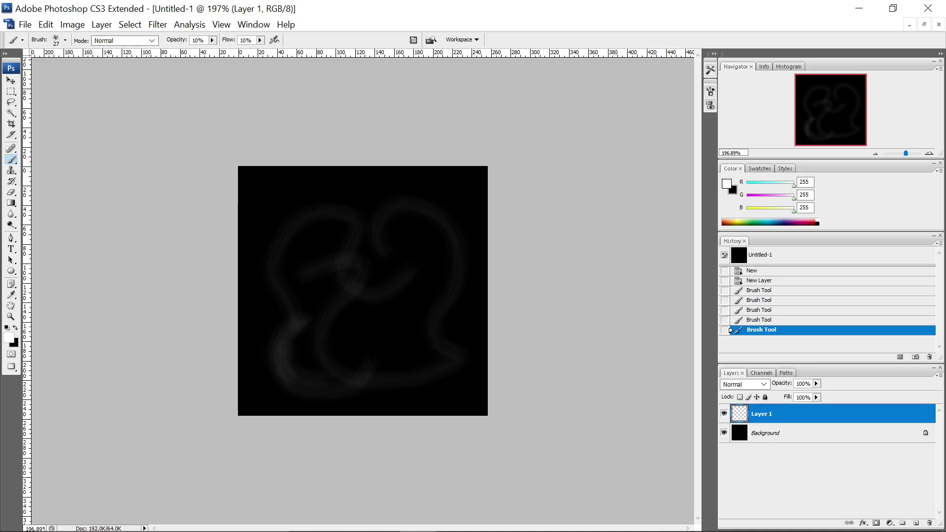
- Raise the brush to 24% opacity and 23% flow and build up overlapping white swirls around the canvas centre
{"action": "left_click", "coordinate": [220, 54]}
{"action": "left_click", "coordinate": [260, 40]}
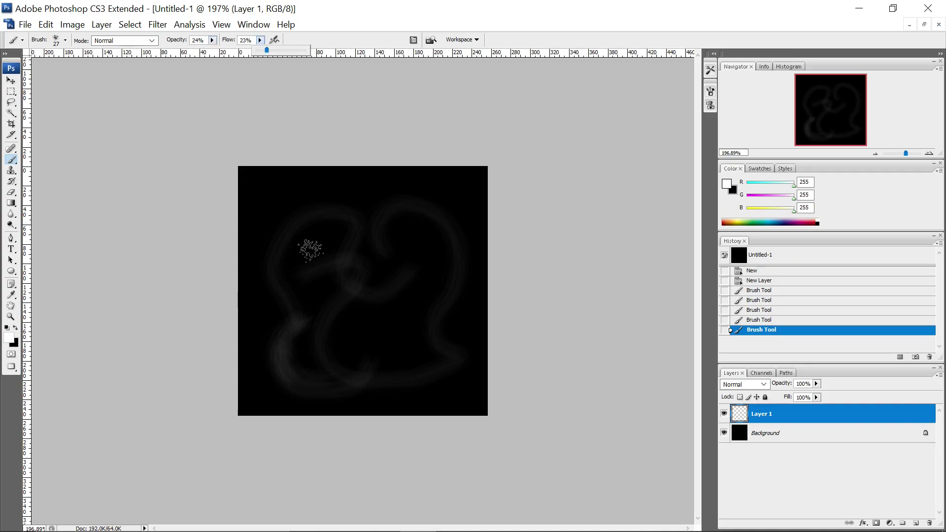
{"action": "left_click_drag", "start_coordinate": [291, 372], "coordinate": [382, 329]}
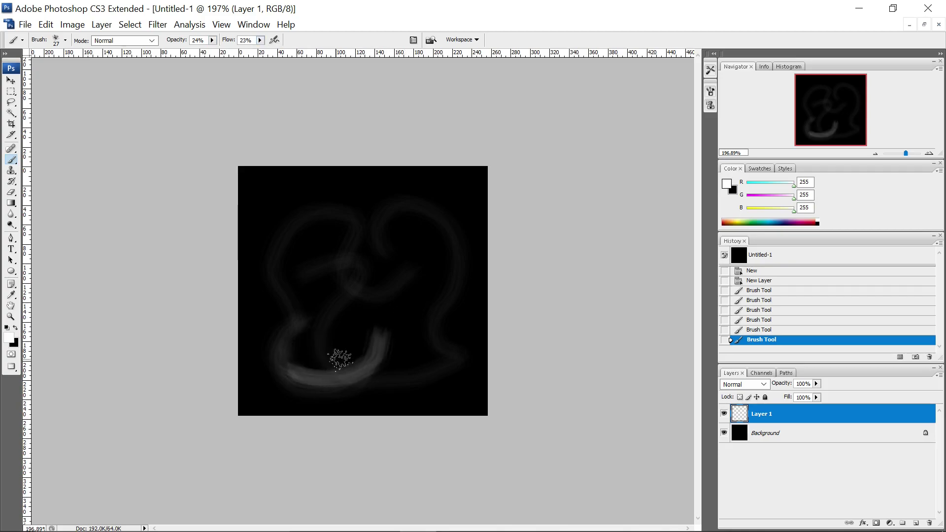
{"action": "mouse_move", "coordinate": [295, 376]}
{"action": "left_mouse_down"}
{"action": "mouse_move", "coordinate": [275, 268]}
{"action": "mouse_move", "coordinate": [326, 220]}
{"action": "mouse_move", "coordinate": [279, 209]}
{"action": "mouse_move", "coordinate": [320, 224]}
{"action": "mouse_move", "coordinate": [395, 205]}
{"action": "mouse_move", "coordinate": [446, 334]}
{"action": "mouse_move", "coordinate": [422, 376]}
{"action": "mouse_move", "coordinate": [385, 378]}
{"action": "mouse_move", "coordinate": [306, 268]}
{"action": "mouse_move", "coordinate": [397, 262]}
{"action": "mouse_move", "coordinate": [393, 345]}
{"action": "mouse_move", "coordinate": [331, 348]}
{"action": "mouse_move", "coordinate": [332, 239]}
{"action": "mouse_move", "coordinate": [376, 311]}
{"action": "mouse_move", "coordinate": [424, 323]}
{"action": "mouse_move", "coordinate": [395, 343]}
{"action": "mouse_move", "coordinate": [427, 240]}
{"action": "mouse_move", "coordinate": [419, 276]}
{"action": "mouse_move", "coordinate": [476, 353]}
{"action": "left_mouse_up"}
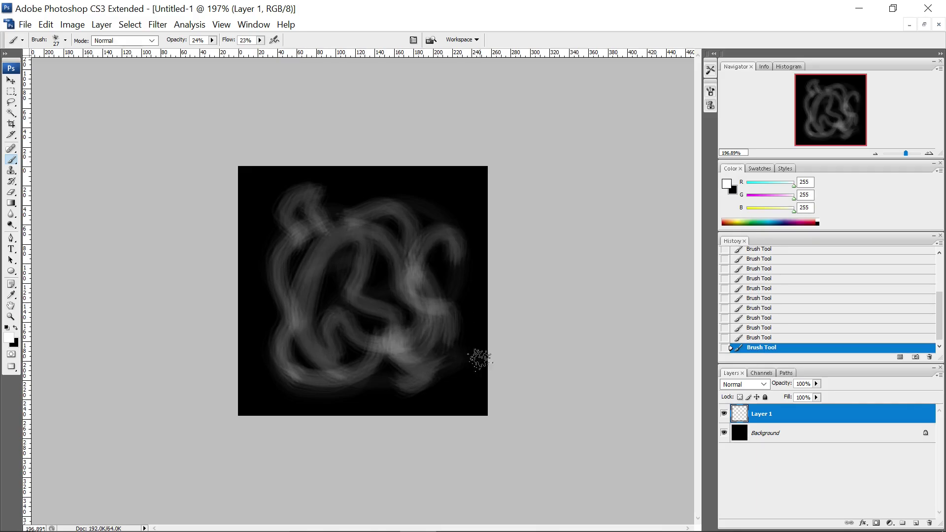
{"action": "left_click_drag", "start_coordinate": [431, 205], "coordinate": [387, 235]}
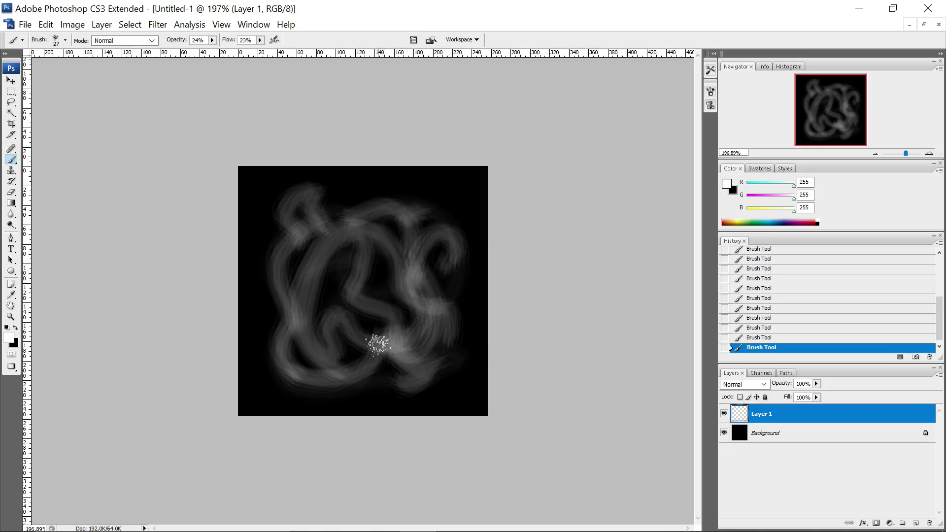
{"action": "mouse_move", "coordinate": [377, 198]}
{"action": "left_mouse_down"}
{"action": "mouse_move", "coordinate": [321, 228]}
{"action": "mouse_move", "coordinate": [308, 340]}
{"action": "mouse_move", "coordinate": [300, 297]}
{"action": "mouse_move", "coordinate": [273, 342]}
{"action": "mouse_move", "coordinate": [348, 363]}
{"action": "mouse_move", "coordinate": [296, 338]}
{"action": "mouse_move", "coordinate": [262, 292]}
{"action": "mouse_move", "coordinate": [317, 332]}
{"action": "mouse_move", "coordinate": [395, 311]}
{"action": "mouse_move", "coordinate": [339, 335]}
{"action": "mouse_move", "coordinate": [391, 306]}
{"action": "mouse_move", "coordinate": [358, 270]}
{"action": "mouse_move", "coordinate": [363, 318]}
{"action": "mouse_move", "coordinate": [412, 265]}
{"action": "mouse_move", "coordinate": [407, 317]}
{"action": "mouse_move", "coordinate": [338, 367]}
{"action": "mouse_move", "coordinate": [329, 388]}
{"action": "mouse_move", "coordinate": [328, 370]}
{"action": "mouse_move", "coordinate": [338, 374]}
{"action": "mouse_move", "coordinate": [331, 380]}
{"action": "mouse_move", "coordinate": [364, 342]}
{"action": "mouse_move", "coordinate": [387, 283]}
{"action": "mouse_move", "coordinate": [337, 277]}
{"action": "mouse_move", "coordinate": [358, 314]}
{"action": "mouse_move", "coordinate": [358, 268]}
{"action": "mouse_move", "coordinate": [340, 254]}
{"action": "mouse_move", "coordinate": [419, 246]}
{"action": "left_mouse_up"}
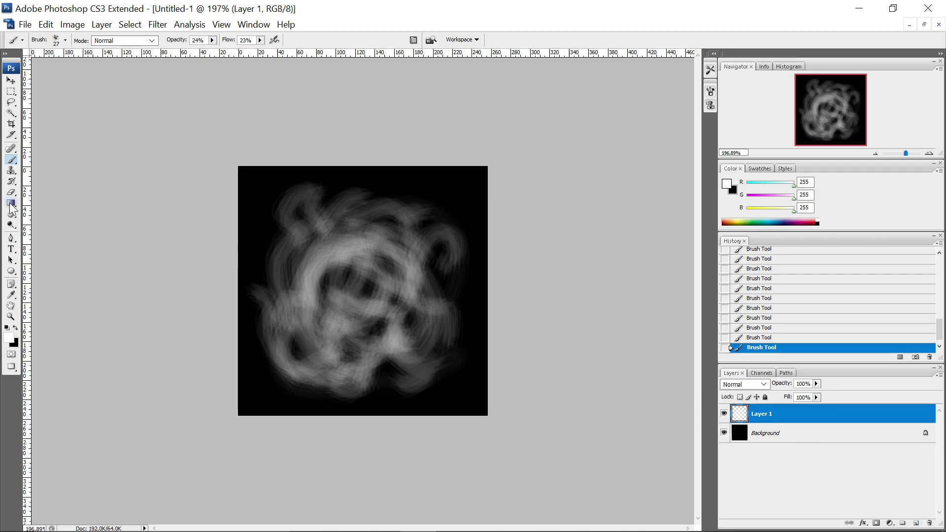
- Switch to the soft round 45 px brush preset with 0% hardness
{"action": "left_click", "coordinate": [66, 42]}
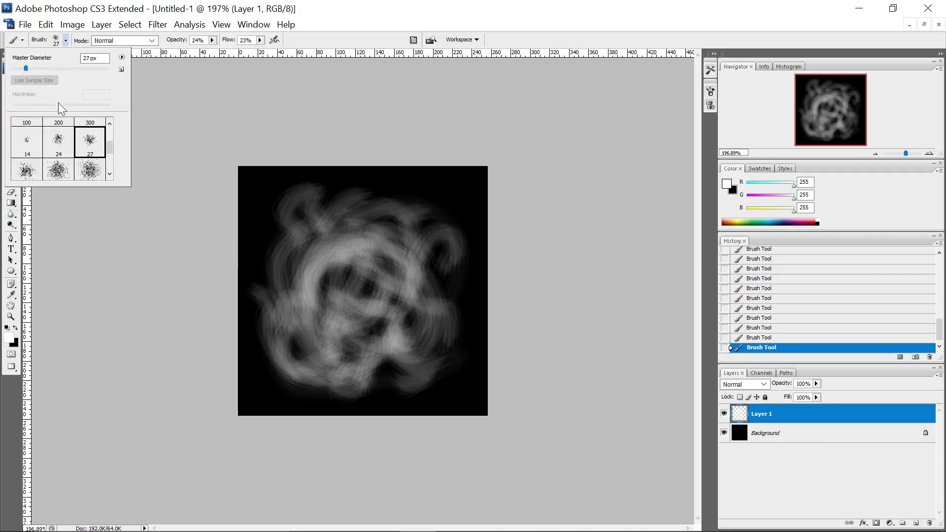
{"action": "left_click", "coordinate": [109, 122]}
{"action": "left_click", "coordinate": [109, 122]}
{"action": "left_click", "coordinate": [109, 122]}
{"action": "left_click", "coordinate": [109, 122]}
{"action": "left_click", "coordinate": [108, 121]}
{"action": "left_click", "coordinate": [108, 121]}
{"action": "left_click", "coordinate": [58, 140]}
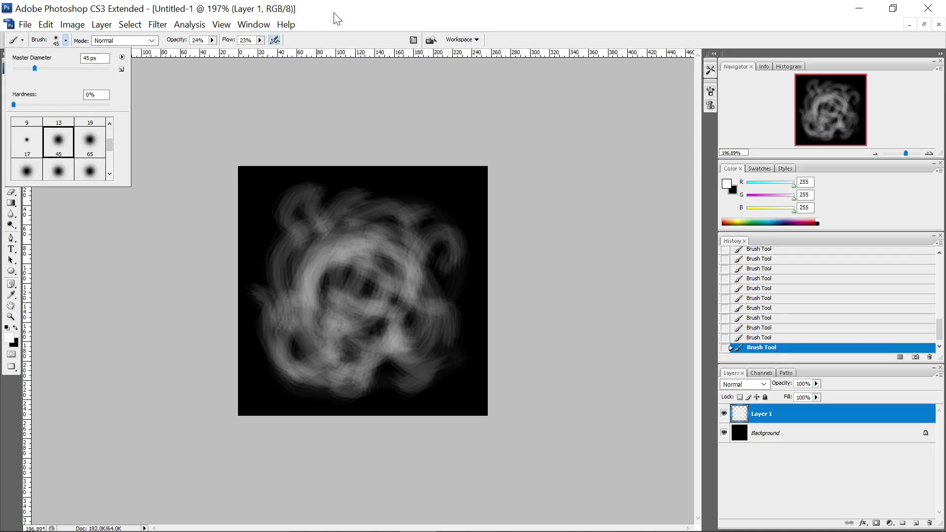
{"action": "left_click", "coordinate": [347, 17]}
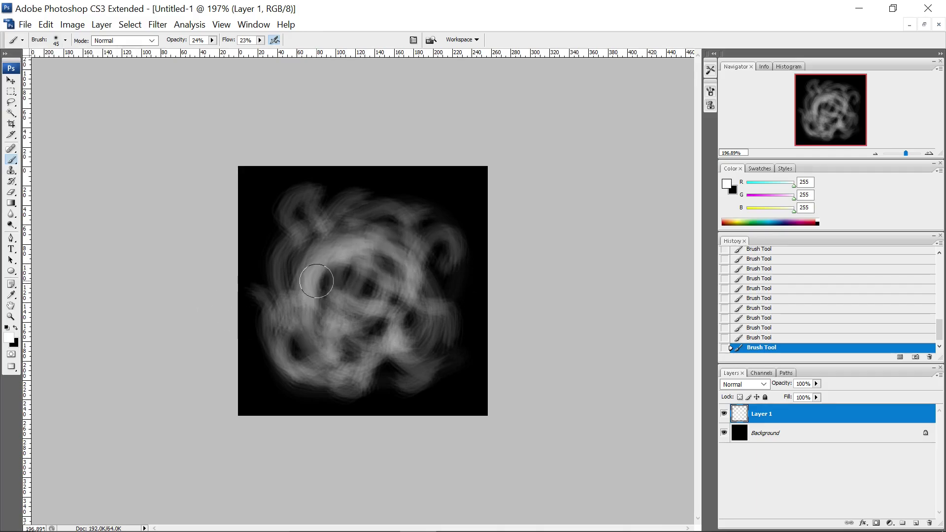
- Paint soft white strokes over the middle of the swirls to form a bright core, and check it at 100% zoom
{"action": "mouse_move", "coordinate": [318, 288]}
{"action": "left_mouse_down"}
{"action": "mouse_move", "coordinate": [313, 296]}
{"action": "mouse_move", "coordinate": [394, 259]}
{"action": "mouse_move", "coordinate": [415, 303]}
{"action": "mouse_move", "coordinate": [416, 339]}
{"action": "mouse_move", "coordinate": [400, 303]}
{"action": "mouse_move", "coordinate": [316, 358]}
{"action": "mouse_move", "coordinate": [289, 340]}
{"action": "mouse_move", "coordinate": [295, 328]}
{"action": "mouse_move", "coordinate": [362, 343]}
{"action": "mouse_move", "coordinate": [338, 362]}
{"action": "mouse_move", "coordinate": [427, 330]}
{"action": "mouse_move", "coordinate": [401, 246]}
{"action": "mouse_move", "coordinate": [321, 230]}
{"action": "mouse_move", "coordinate": [298, 202]}
{"action": "mouse_move", "coordinate": [310, 259]}
{"action": "mouse_move", "coordinate": [291, 276]}
{"action": "mouse_move", "coordinate": [312, 315]}
{"action": "mouse_move", "coordinate": [310, 351]}
{"action": "mouse_move", "coordinate": [362, 330]}
{"action": "mouse_move", "coordinate": [334, 354]}
{"action": "mouse_move", "coordinate": [392, 276]}
{"action": "mouse_move", "coordinate": [347, 284]}
{"action": "mouse_move", "coordinate": [363, 327]}
{"action": "mouse_move", "coordinate": [349, 321]}
{"action": "mouse_move", "coordinate": [386, 275]}
{"action": "mouse_move", "coordinate": [372, 264]}
{"action": "mouse_move", "coordinate": [348, 282]}
{"action": "left_mouse_up"}
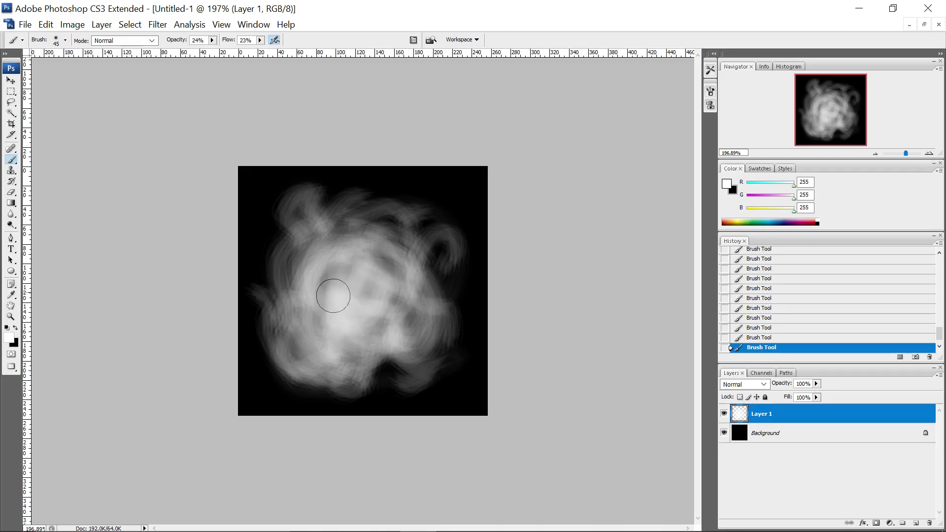
{"action": "mouse_move", "coordinate": [326, 292]}
{"action": "left_mouse_down"}
{"action": "mouse_move", "coordinate": [376, 265]}
{"action": "mouse_move", "coordinate": [384, 311]}
{"action": "left_mouse_up"}
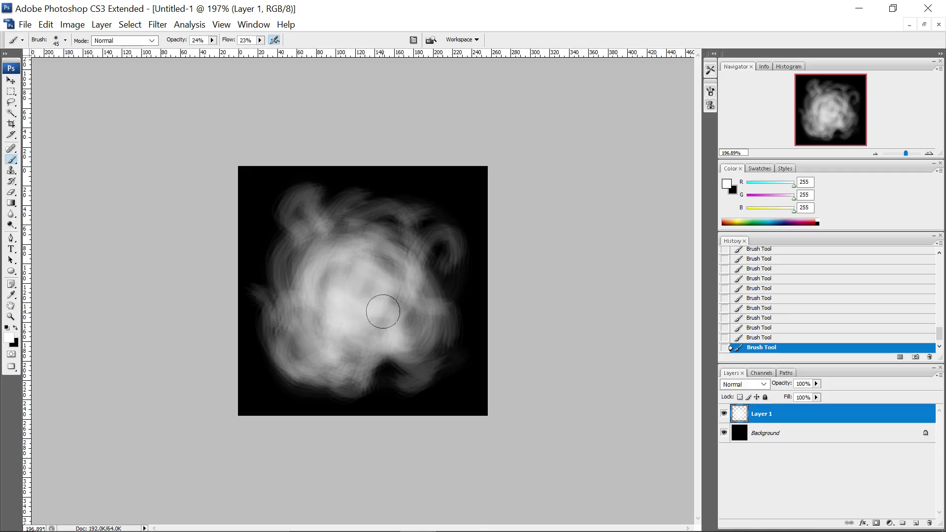
{"action": "mouse_move", "coordinate": [339, 356]}
{"action": "left_mouse_down"}
{"action": "mouse_move", "coordinate": [317, 363]}
{"action": "mouse_move", "coordinate": [310, 253]}
{"action": "mouse_move", "coordinate": [297, 261]}
{"action": "mouse_move", "coordinate": [350, 218]}
{"action": "mouse_move", "coordinate": [427, 261]}
{"action": "left_mouse_up"}
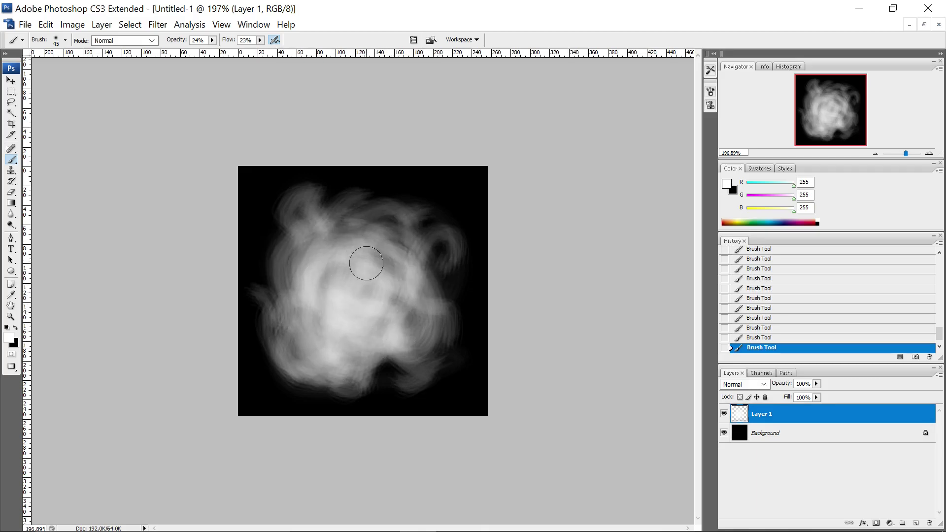
{"action": "left_click_drag", "start_coordinate": [377, 278], "coordinate": [351, 268]}
{"action": "left_click_drag", "start_coordinate": [317, 336], "coordinate": [300, 318]}
{"action": "left_click_drag", "start_coordinate": [359, 273], "coordinate": [376, 306]}
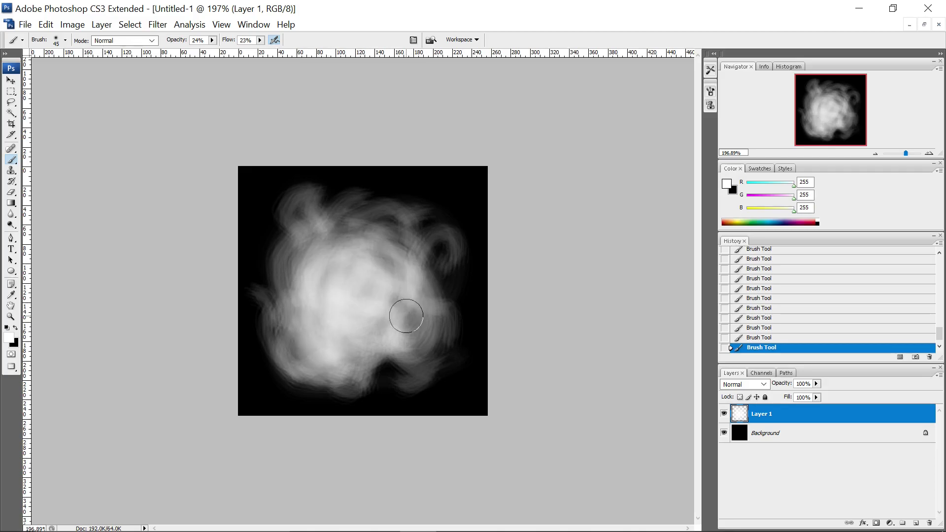
{"action": "mouse_move", "coordinate": [350, 273]}
{"action": "left_mouse_down"}
{"action": "mouse_move", "coordinate": [368, 277]}
{"action": "mouse_move", "coordinate": [331, 304]}
{"action": "mouse_move", "coordinate": [371, 306]}
{"action": "mouse_move", "coordinate": [380, 340]}
{"action": "left_mouse_up"}
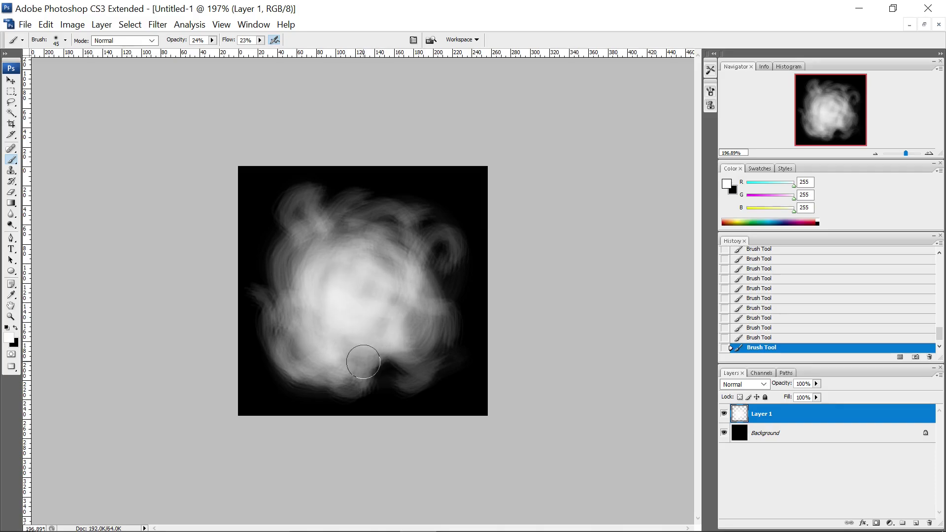
{"action": "mouse_move", "coordinate": [368, 303]}
{"action": "left_mouse_down"}
{"action": "mouse_move", "coordinate": [359, 298]}
{"action": "mouse_move", "coordinate": [377, 309]}
{"action": "mouse_move", "coordinate": [342, 289]}
{"action": "left_mouse_up"}
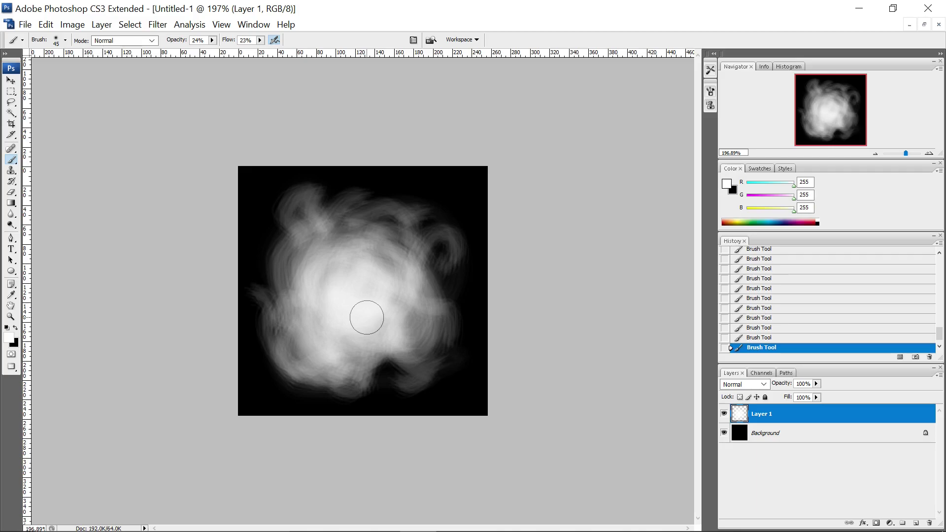
{"action": "key", "text": "ctrl+minus"}
{"action": "key", "text": "ctrl+minus"}
{"action": "key", "text": "ctrl+minus"}
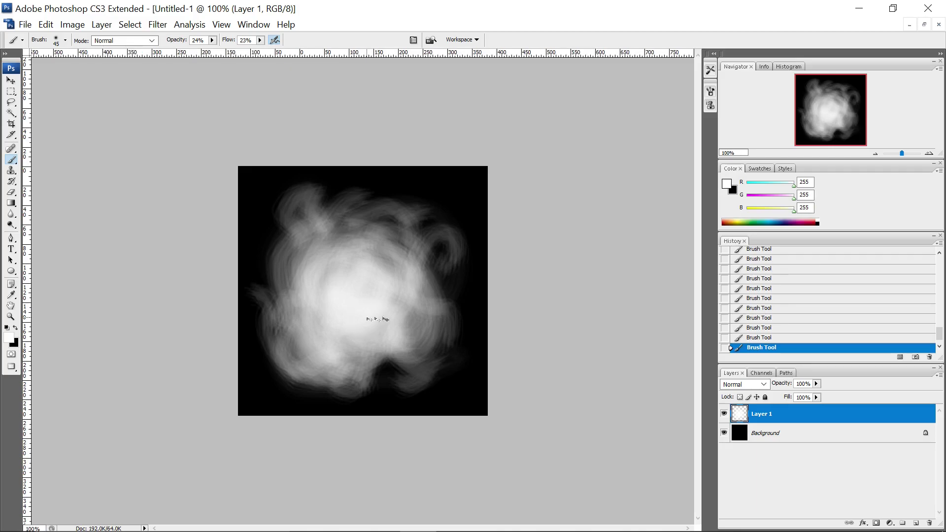
{"action": "key", "text": "ctrl+plus"}
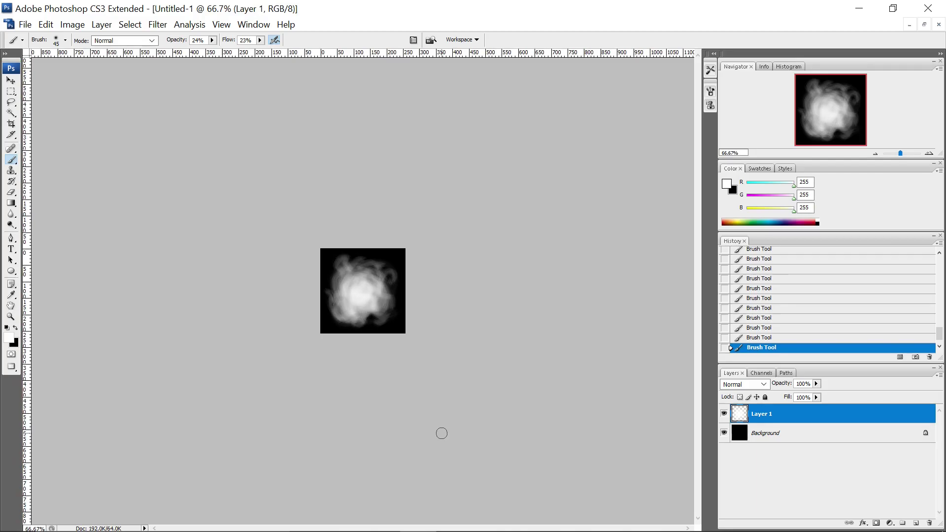
{"action": "key", "text": "ctrl+plus"}
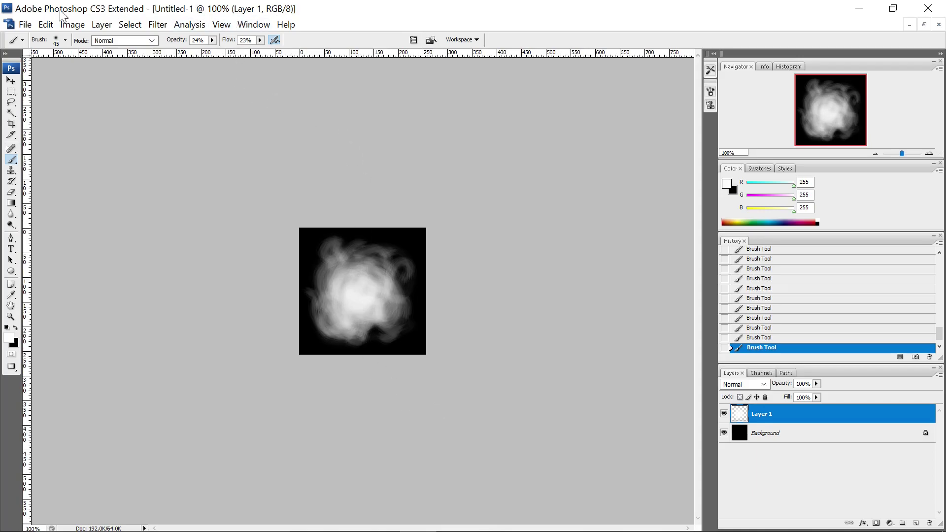
- Start saving the document under a new name and browse to the LetsMakeMaterials project folder on Storage1 (F:)
{"action": "left_click", "coordinate": [25, 25]}
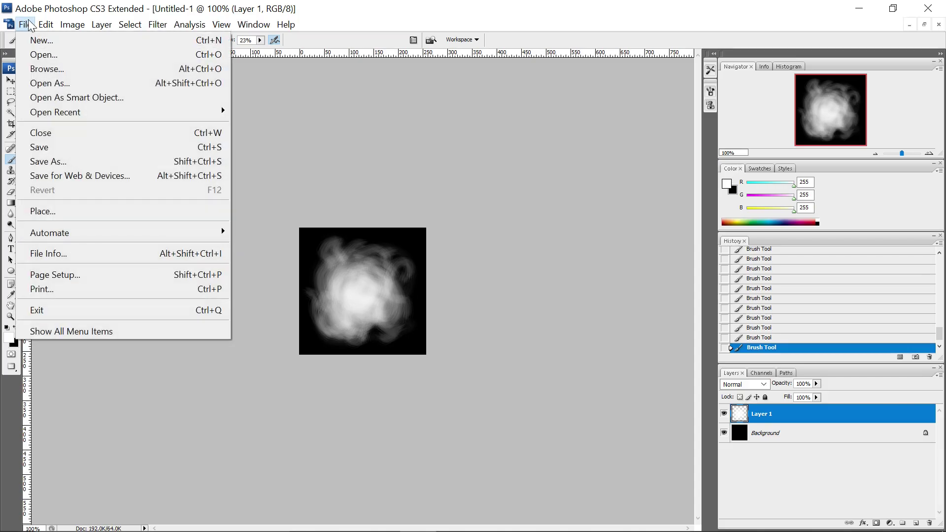
{"action": "left_click", "coordinate": [64, 160]}
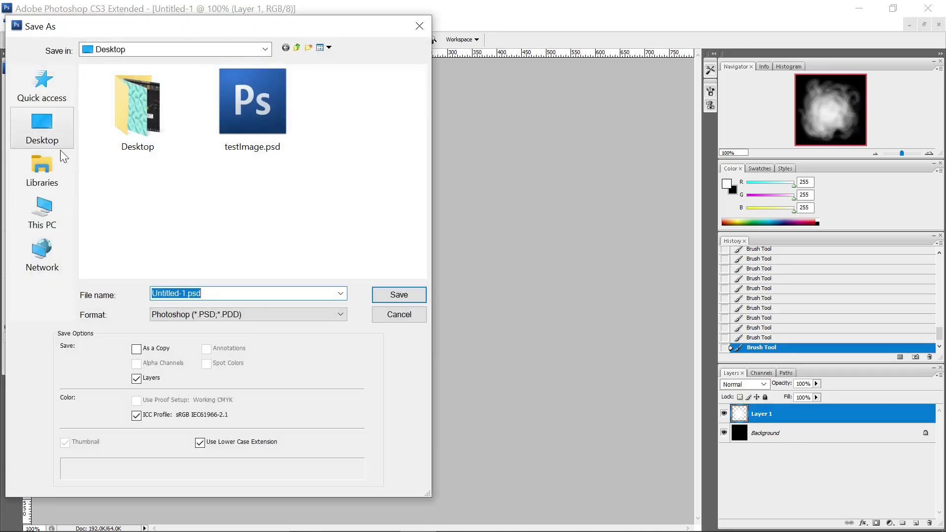
{"action": "left_click", "coordinate": [43, 212]}
{"action": "scroll", "coordinate": [173, 214], "scroll_direction": "down", "scroll_amount": 5}
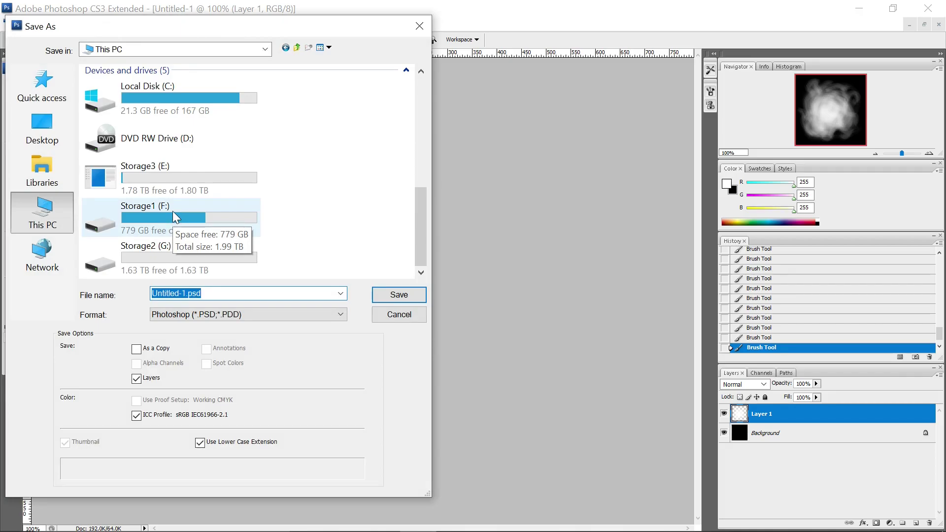
{"action": "double_click", "coordinate": [173, 217]}
{"action": "scroll", "coordinate": [148, 199], "scroll_direction": "down", "scroll_amount": 4}
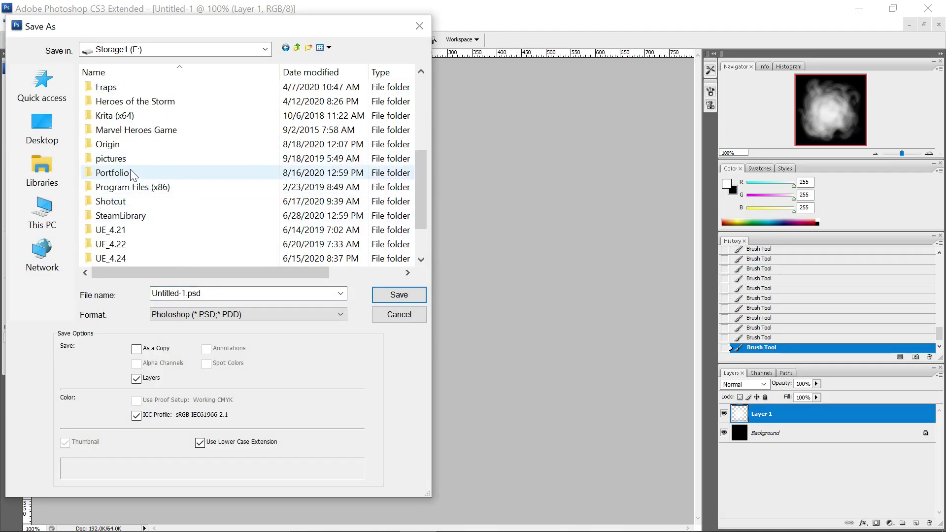
{"action": "scroll", "coordinate": [139, 211], "scroll_direction": "down", "scroll_amount": 2}
{"action": "left_click", "coordinate": [139, 216]}
{"action": "double_click", "coordinate": [139, 216]}
{"action": "double_click", "coordinate": [138, 218]}
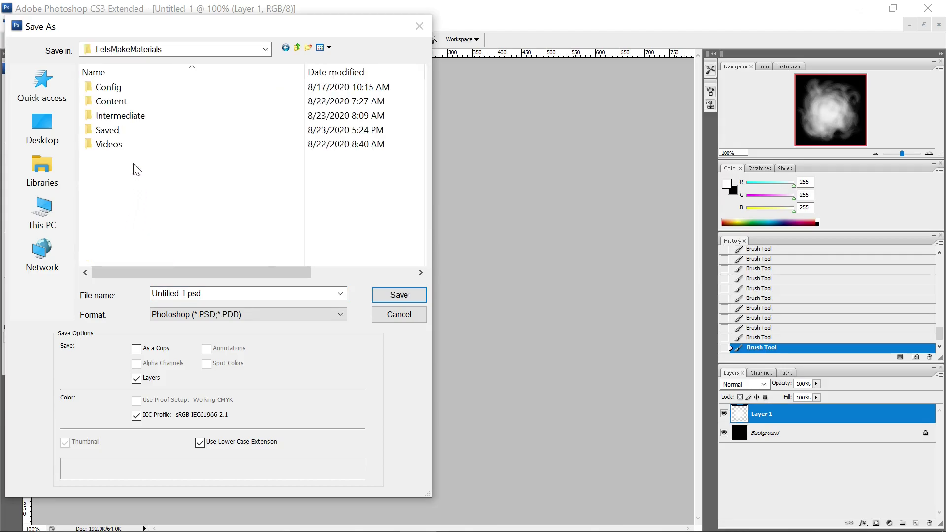
- Save the document as fire_emiss in Photoshop format inside the project's Content/Textures folder, keeping maximum compatibility
{"action": "double_click", "coordinate": [122, 101]}
{"action": "left_click", "coordinate": [125, 163]}
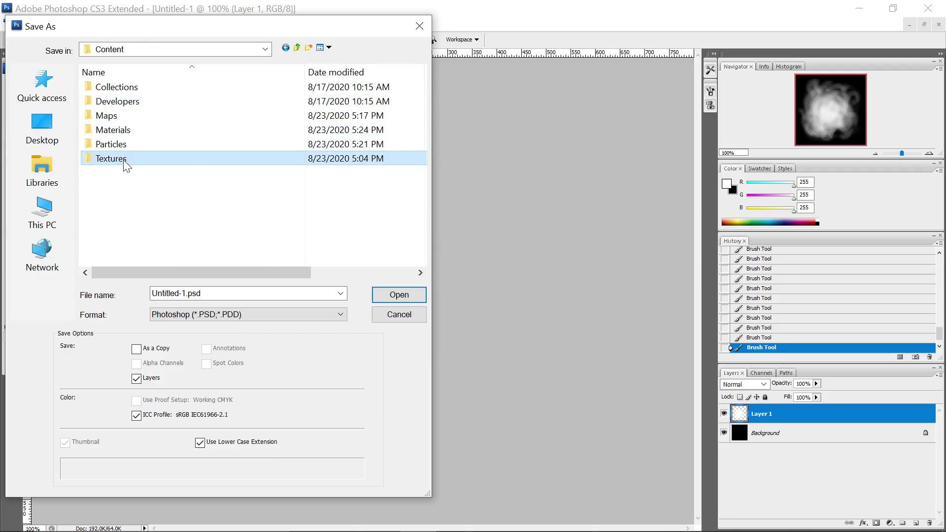
{"action": "double_click", "coordinate": [125, 163]}
{"action": "key", "text": "ctrl+a"}
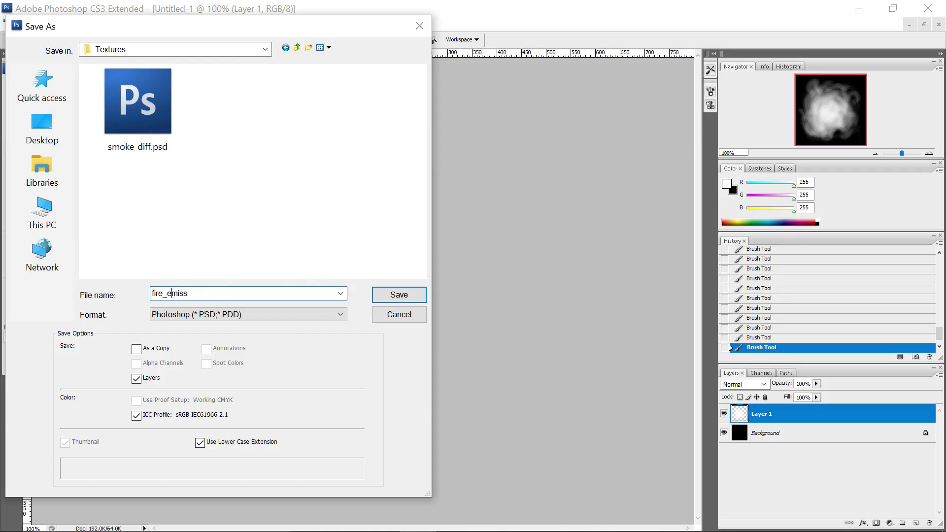
{"action": "left_click", "coordinate": [397, 294]}
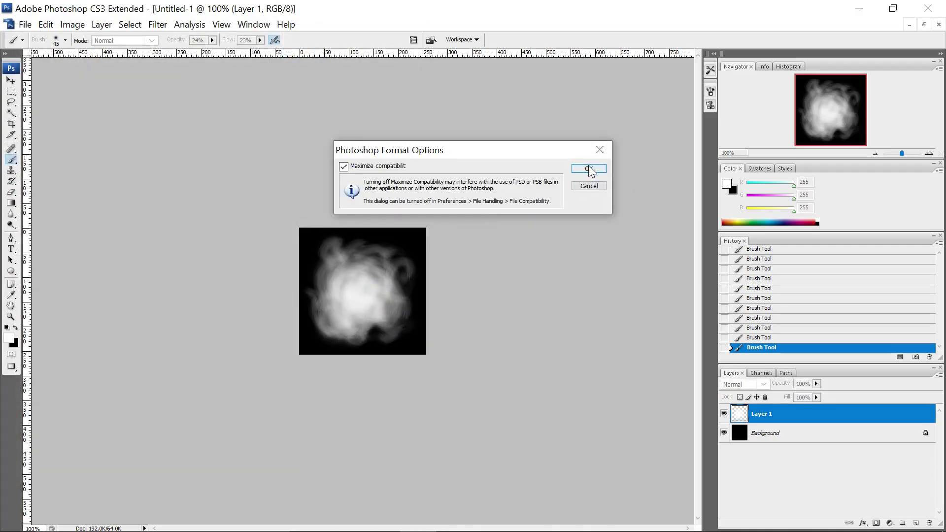
{"action": "left_click", "coordinate": [590, 169]}
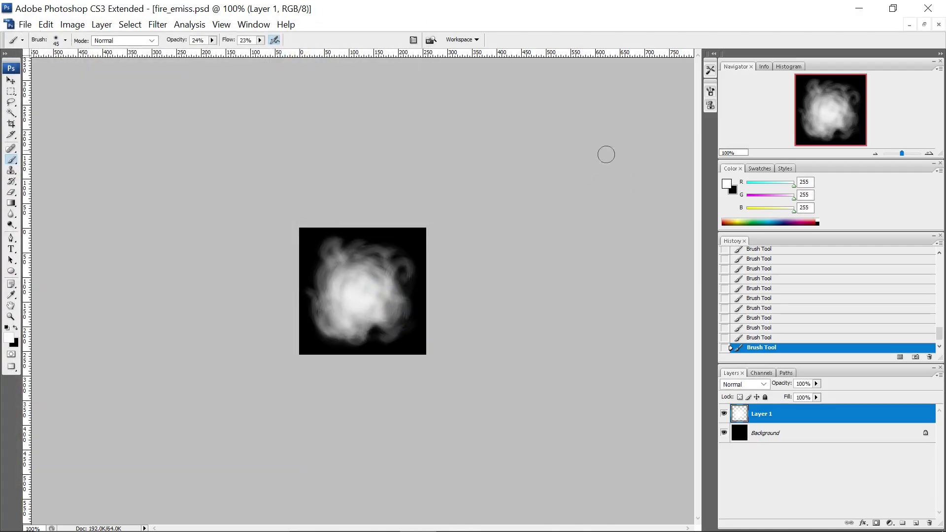
- Switch to Unreal Editor and accept the import of the newly detected fire_emiss source file
{"action": "left_click", "coordinate": [855, 9]}
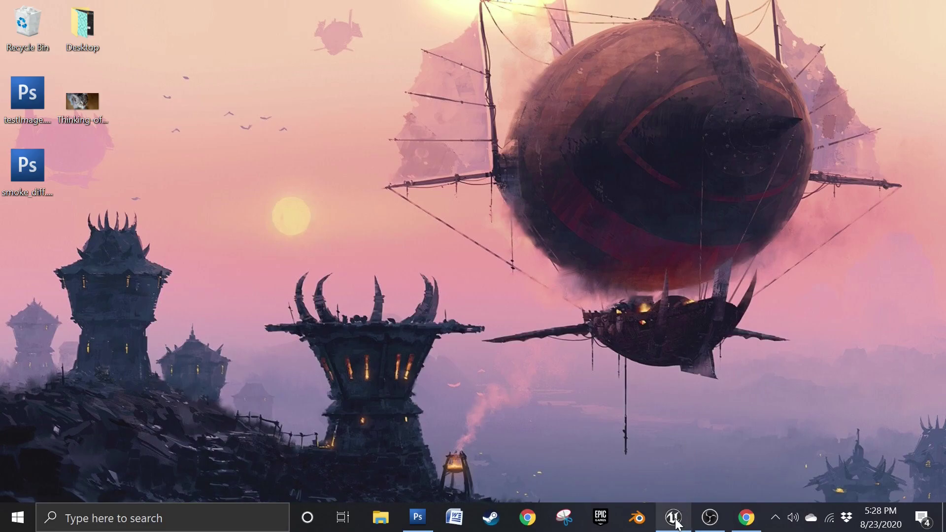
{"action": "left_click", "coordinate": [674, 518]}
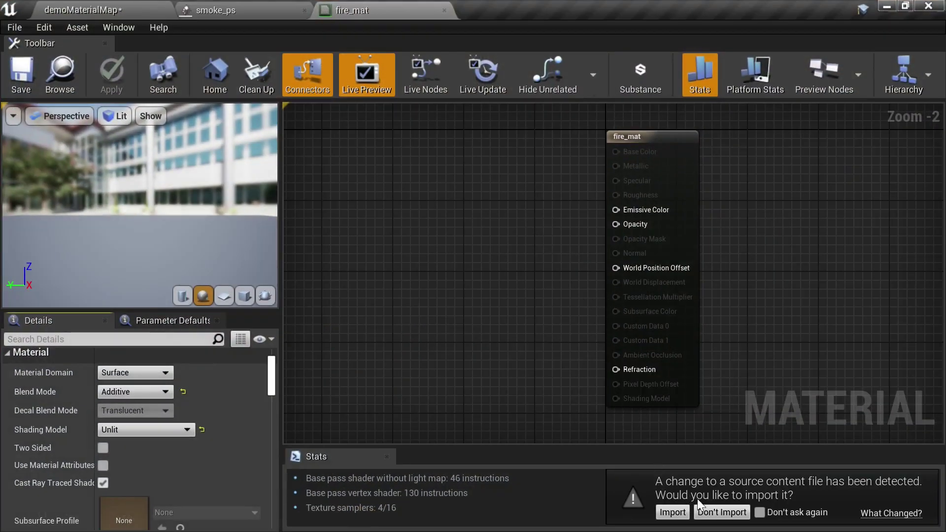
{"action": "left_click", "coordinate": [670, 513]}
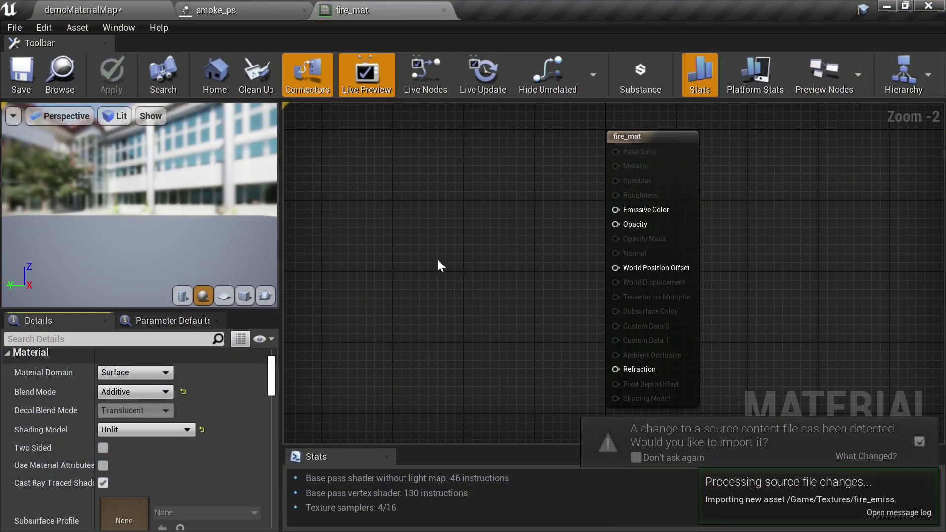
- Pick fire_emiss in the Textures folder and add it to the fire_mat graph as a Texture Sample, well clear of the material node
{"action": "left_click", "coordinate": [107, 4]}
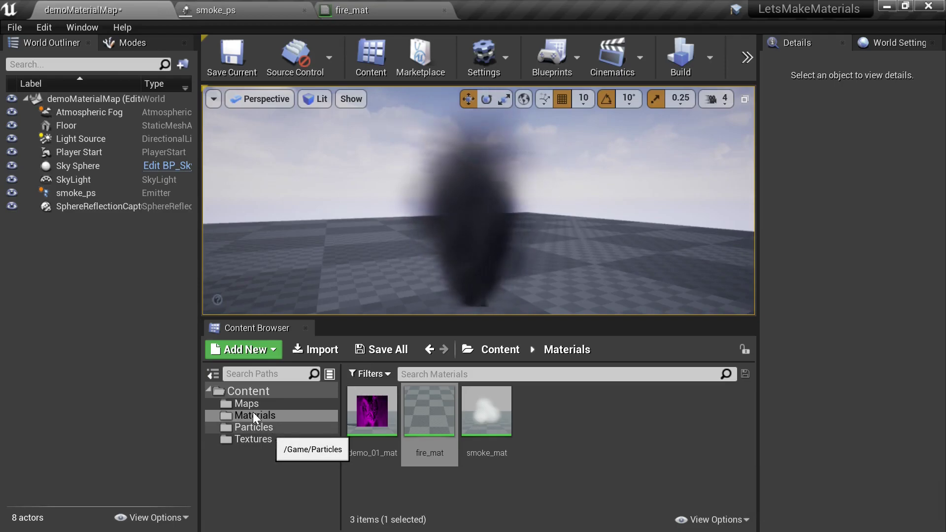
{"action": "left_click", "coordinate": [284, 441]}
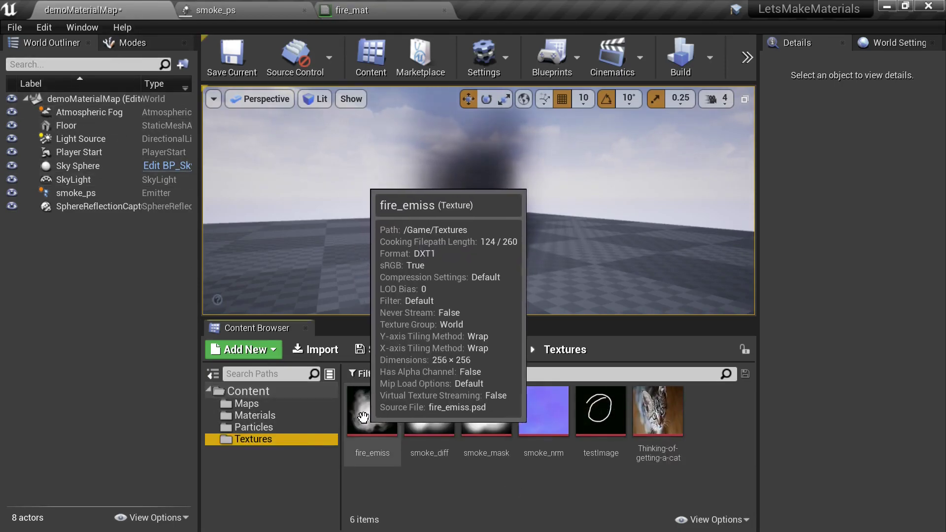
{"action": "left_click", "coordinate": [390, 434]}
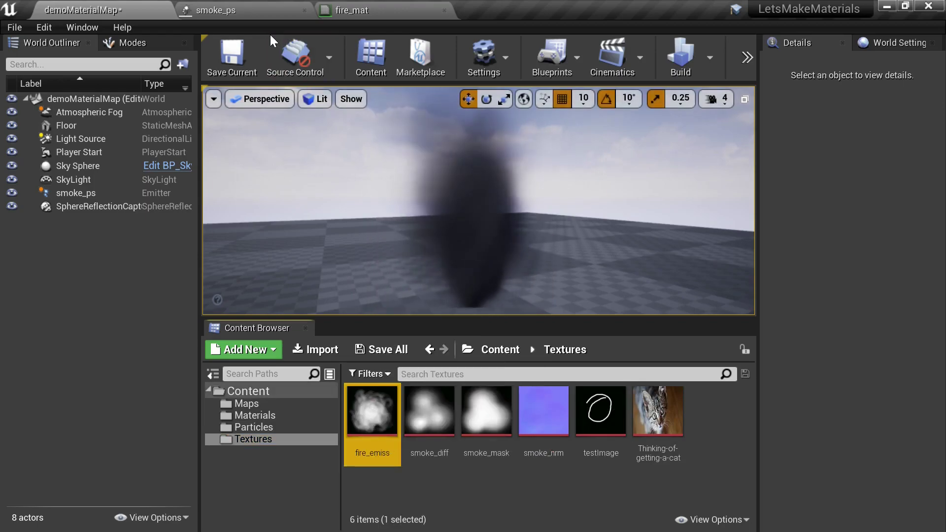
{"action": "left_click", "coordinate": [389, 5]}
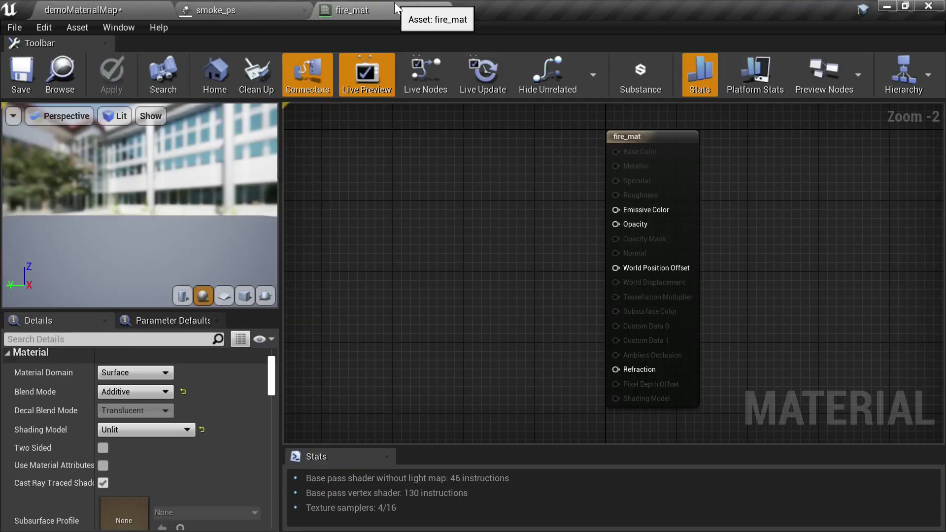
{"action": "left_click", "coordinate": [471, 234]}
{"action": "left_click_drag", "start_coordinate": [515, 256], "coordinate": [478, 196]}
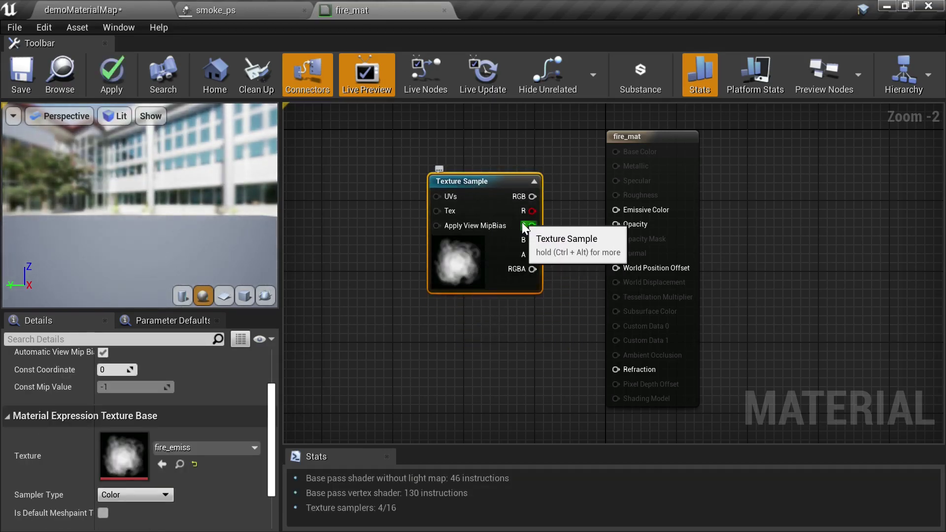
{"action": "left_click_drag", "start_coordinate": [473, 202], "coordinate": [402, 202]}
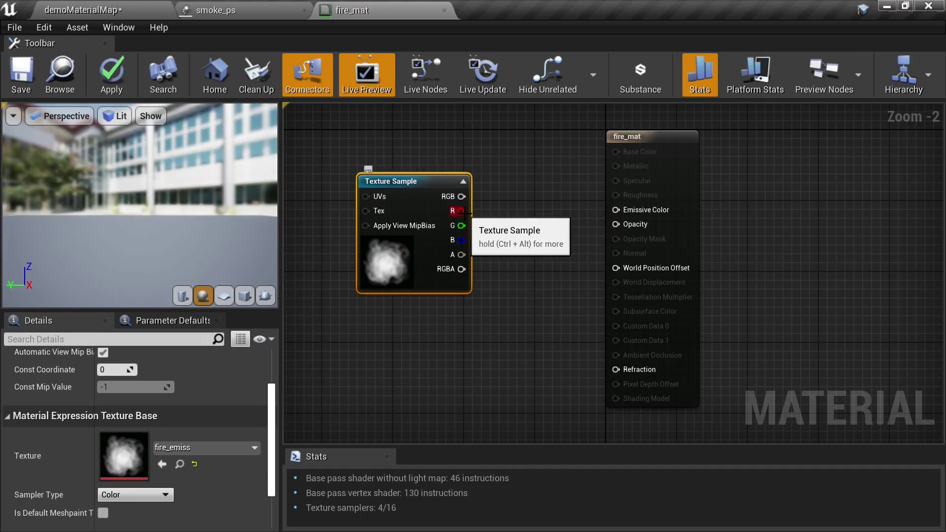
{"action": "left_click_drag", "start_coordinate": [416, 213], "coordinate": [376, 291]}
{"action": "left_click", "coordinate": [491, 213]}
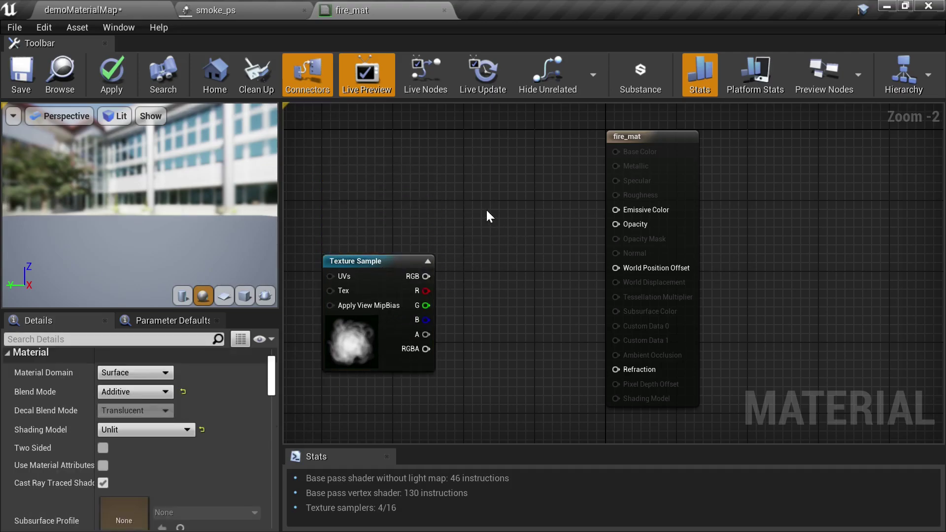
- Add a Multiply node with the texture's R channel feeding input B, and place a Constant3Vector above the Texture Sample
{"action": "left_click", "coordinate": [486, 209]}
{"action": "left_click_drag", "start_coordinate": [426, 291], "coordinate": [492, 243]}
{"action": "left_click", "coordinate": [376, 164]}
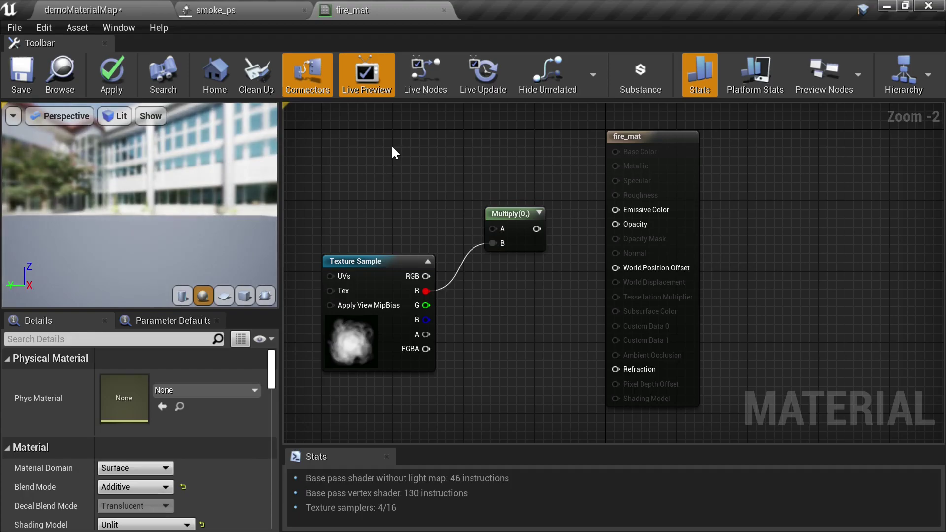
{"action": "left_click", "coordinate": [392, 147]}
{"action": "left_click_drag", "start_coordinate": [425, 211], "coordinate": [378, 195]}
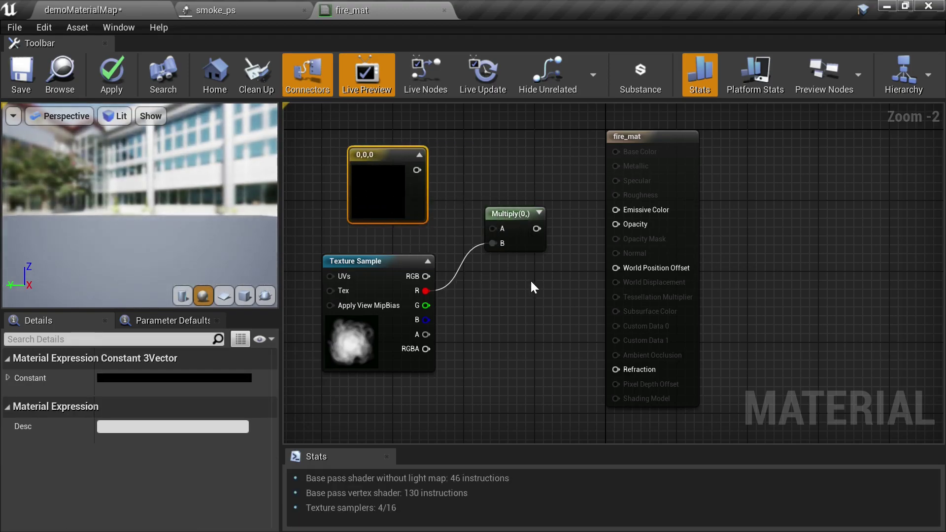
{"action": "left_click", "coordinate": [509, 297]}
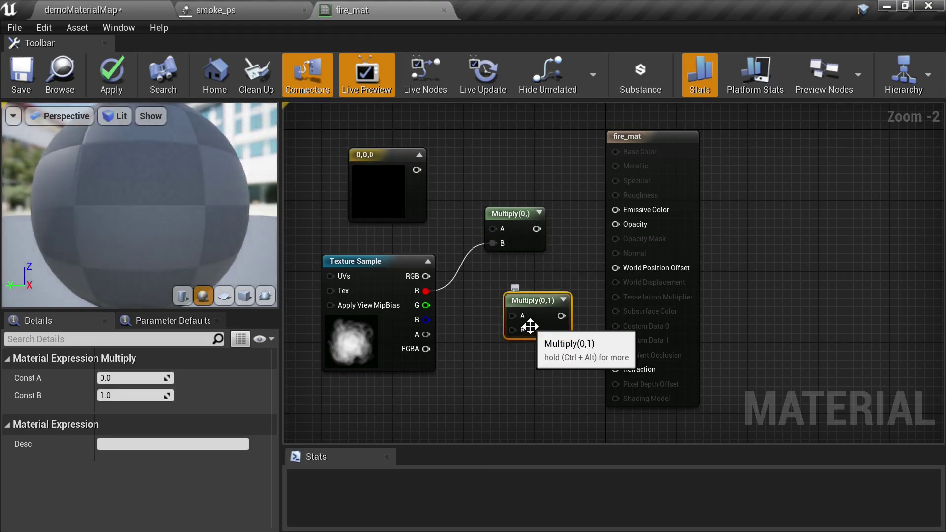
{"action": "key", "text": "Delete"}
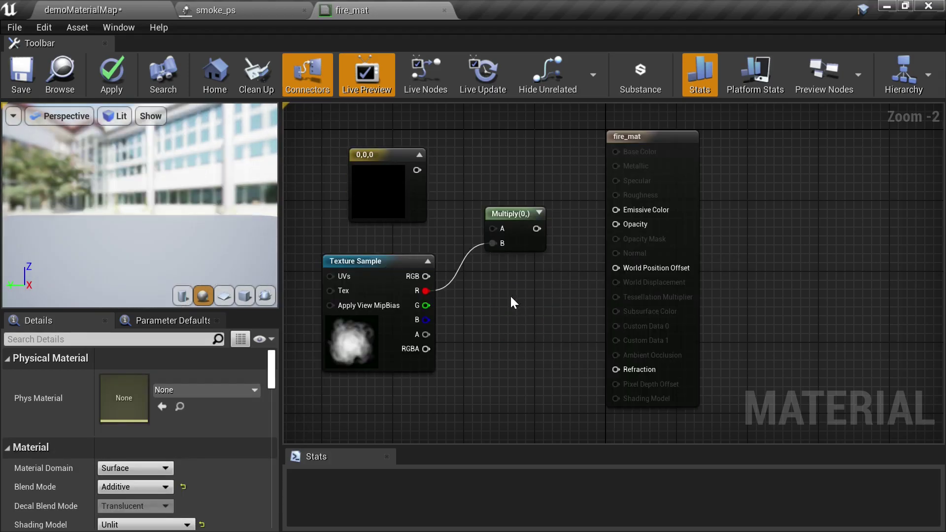
{"action": "left_click", "coordinate": [510, 296]}
{"action": "key", "text": "Delete"}
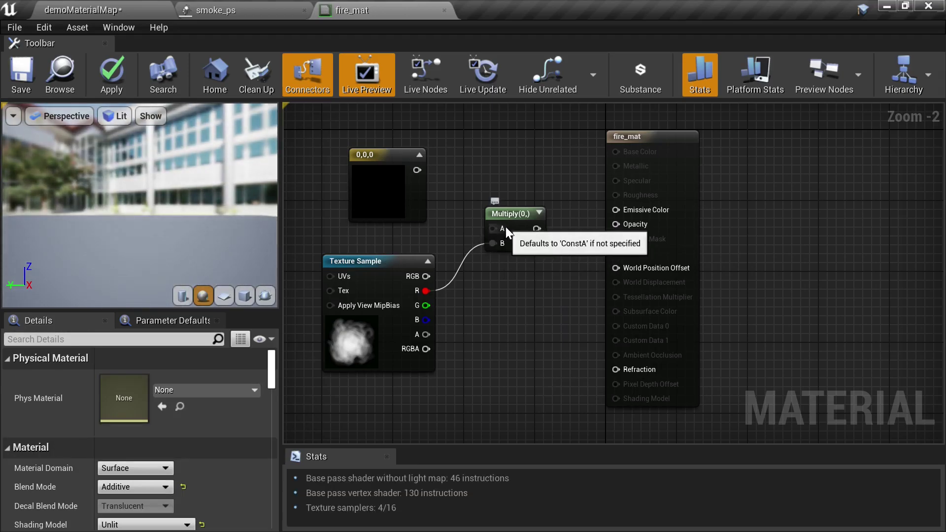
- Set the Constant3Vector color to orange-red with R 0.847222, G 0.064737 and B 0.0
{"action": "right_click_drag", "start_coordinate": [490, 172], "coordinate": [553, 176]}
{"action": "scroll", "coordinate": [522, 185], "scroll_direction": "up", "scroll_amount": 1}
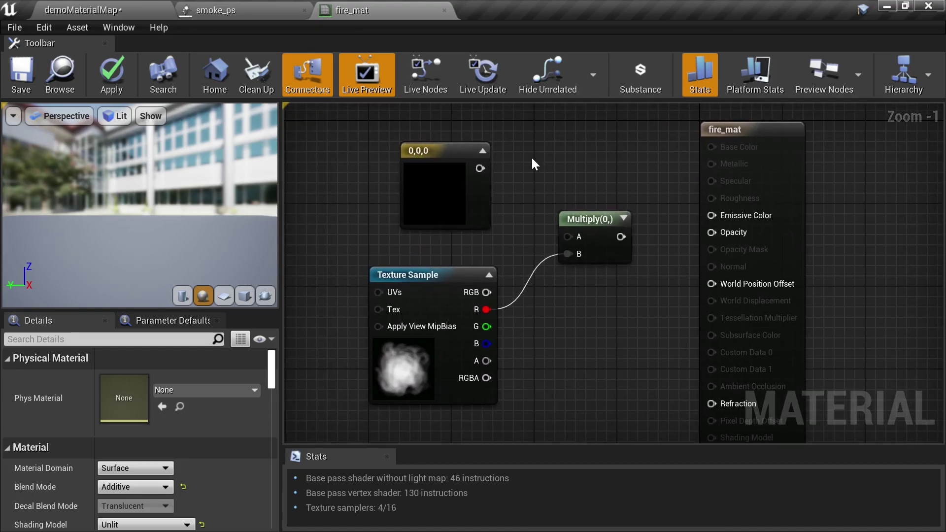
{"action": "left_click", "coordinate": [400, 203]}
{"action": "left_click", "coordinate": [513, 165]}
{"action": "left_click", "coordinate": [421, 193]}
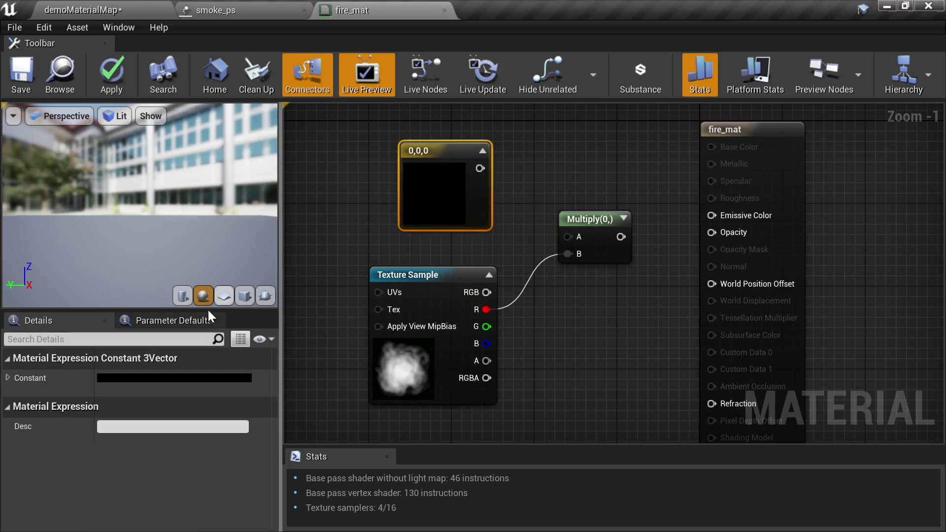
{"action": "left_click", "coordinate": [162, 378]}
{"action": "left_click_drag", "start_coordinate": [303, 260], "coordinate": [326, 265]}
{"action": "left_click_drag", "start_coordinate": [388, 238], "coordinate": [382, 211]}
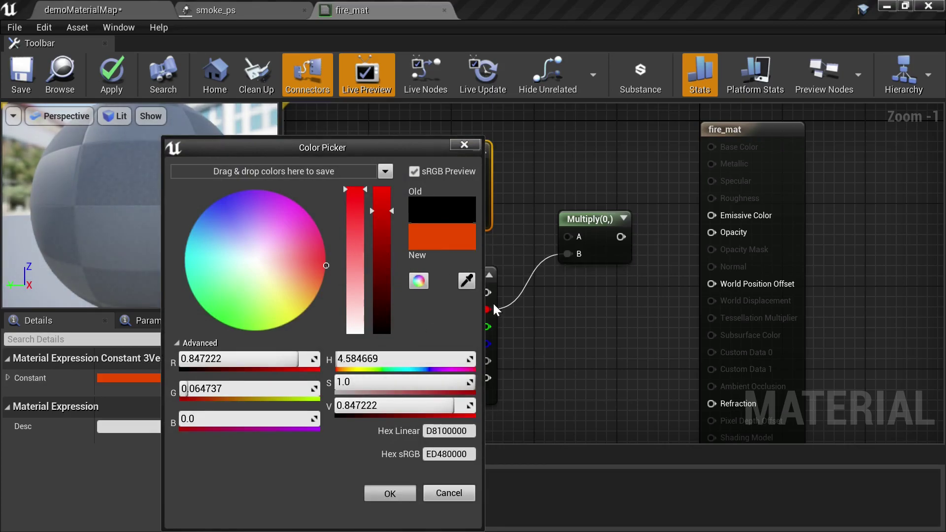
{"action": "left_click", "coordinate": [389, 493]}
- Connect the orange-red constant through Multiply's A input to Emissive Color, and preview the material on a plane
{"action": "left_click_drag", "start_coordinate": [533, 217], "coordinate": [568, 237]}
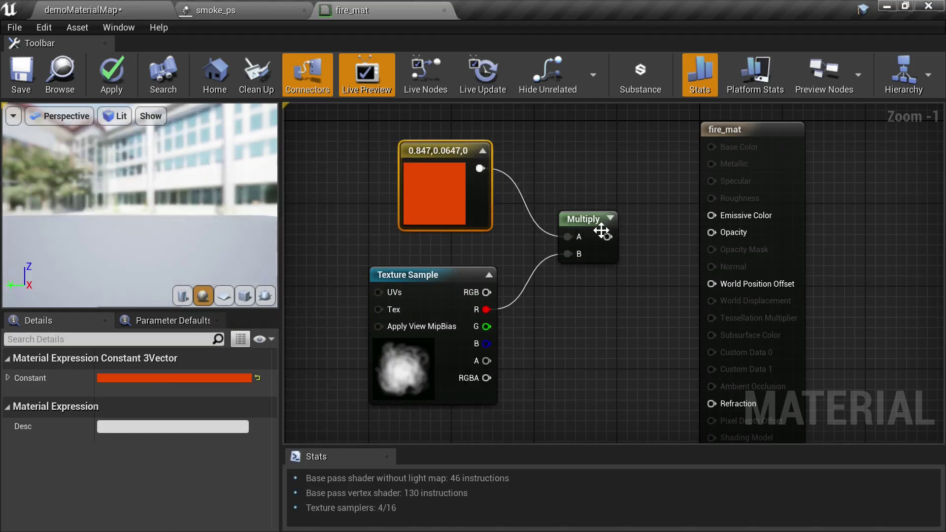
{"action": "left_click_drag", "start_coordinate": [608, 237], "coordinate": [715, 218]}
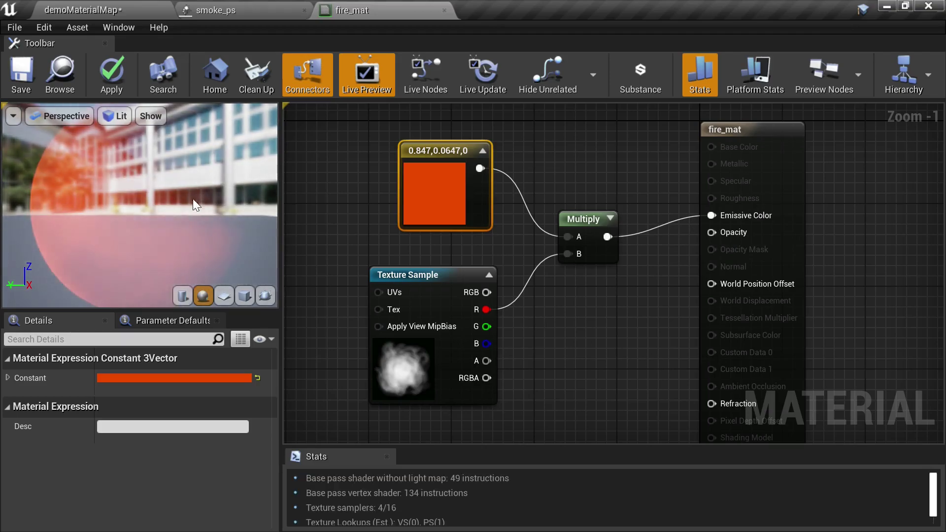
{"action": "left_click", "coordinate": [223, 296]}
{"action": "left_click_drag", "start_coordinate": [106, 211], "coordinate": [215, 249]}
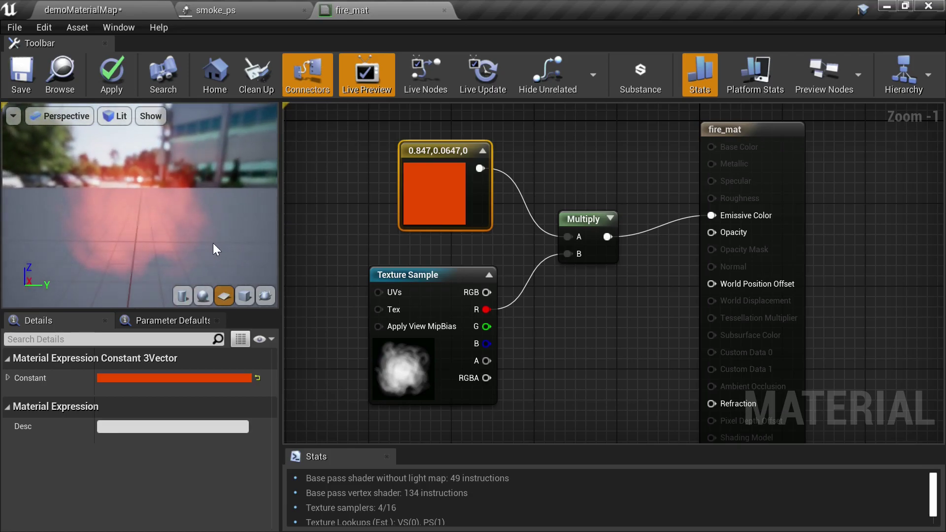
{"action": "left_click", "coordinate": [568, 308]}
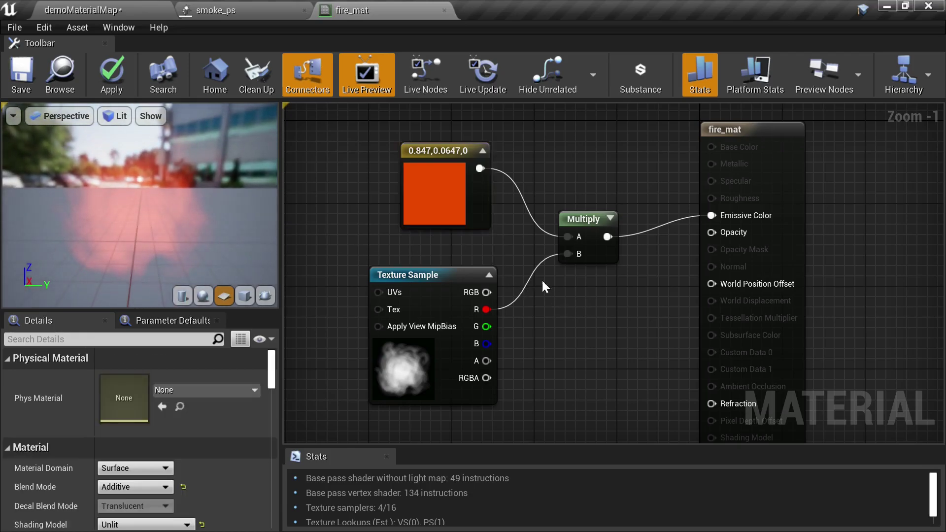
- Add a Particle Color node to the graph and place it above the Multiply node
{"action": "left_click", "coordinate": [444, 197]}
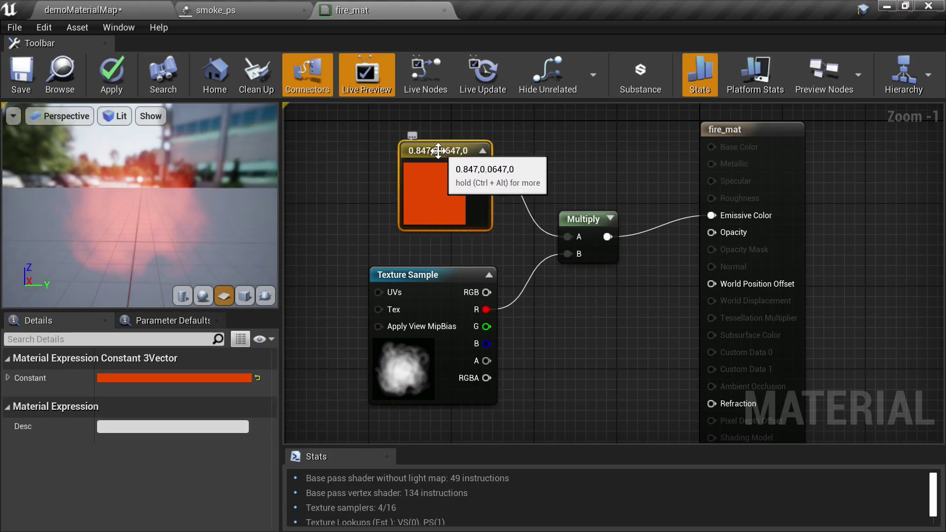
{"action": "right_click_drag", "start_coordinate": [559, 164], "coordinate": [611, 259]}
{"action": "left_click", "coordinate": [611, 259]}
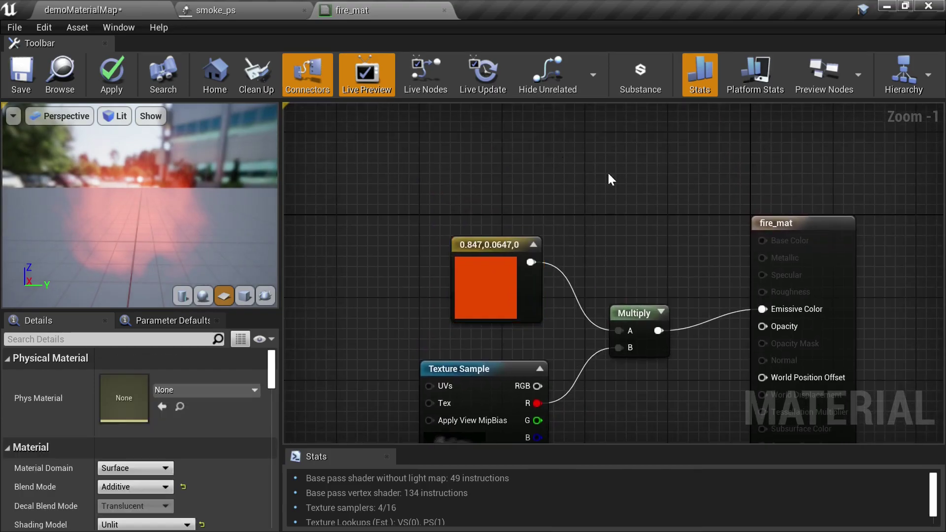
{"action": "right_click", "coordinate": [612, 146]}
{"action": "type", "text": "part"}
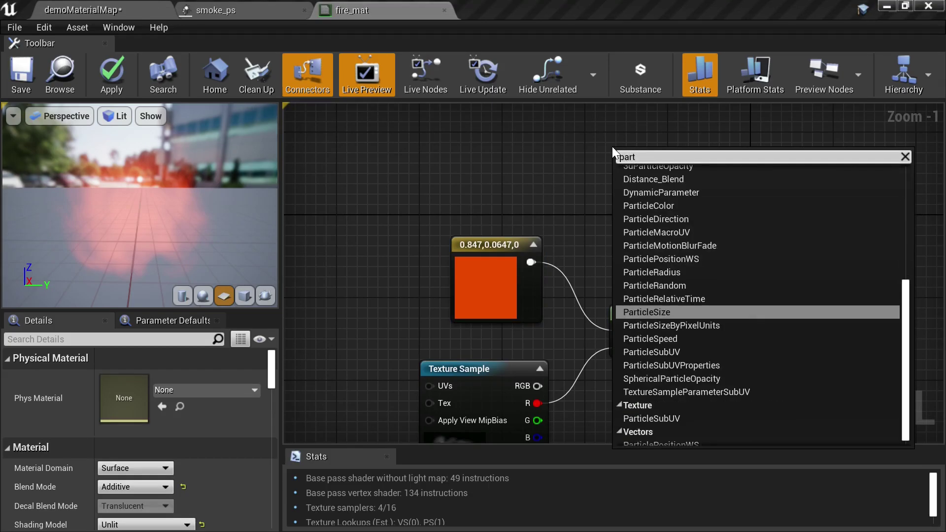
{"action": "left_click", "coordinate": [648, 207]}
{"action": "left_click_drag", "start_coordinate": [631, 203], "coordinate": [590, 207]}
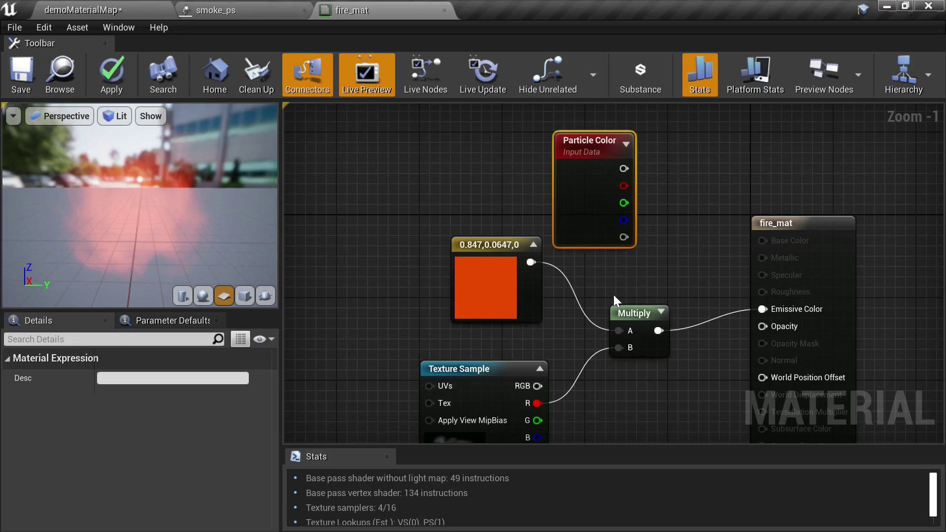
{"action": "left_click", "coordinate": [542, 306]}
- Raise the orange constant's color brightness by setting its V value to 5
{"action": "right_click_drag", "start_coordinate": [532, 302], "coordinate": [592, 247]}
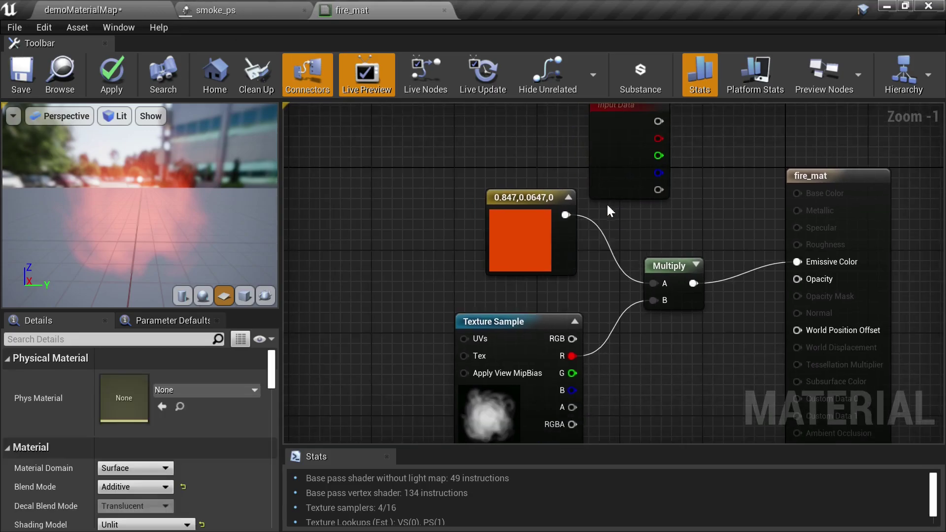
{"action": "right_click_drag", "start_coordinate": [608, 202], "coordinate": [580, 231]}
{"action": "left_click", "coordinate": [492, 279]}
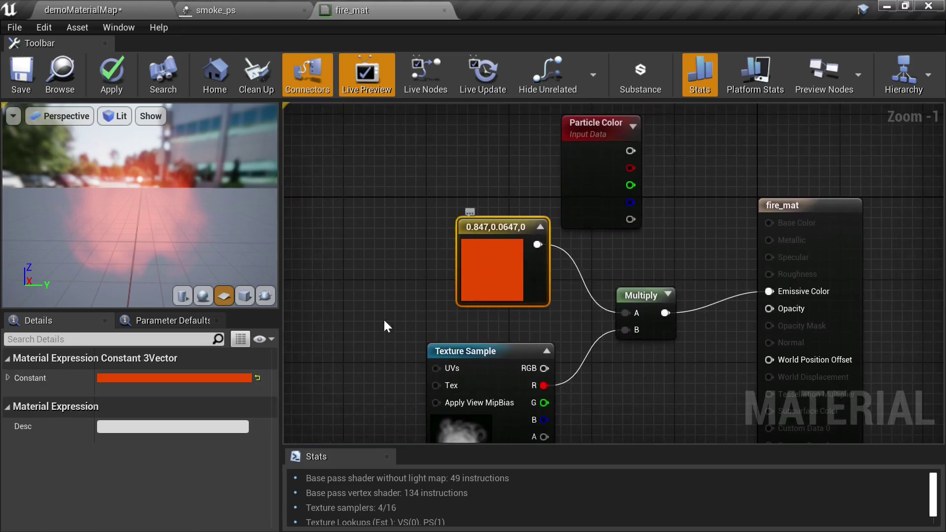
{"action": "left_click", "coordinate": [168, 378]}
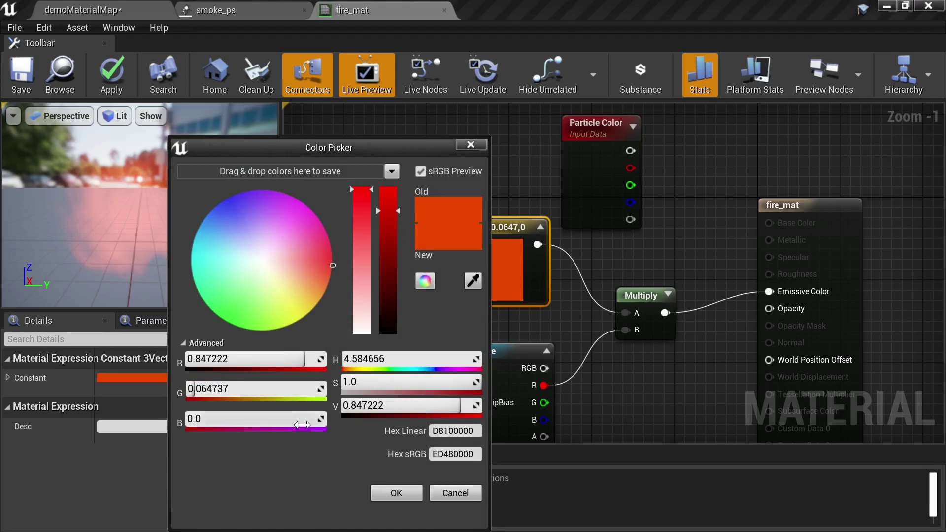
{"action": "left_click", "coordinate": [397, 405]}
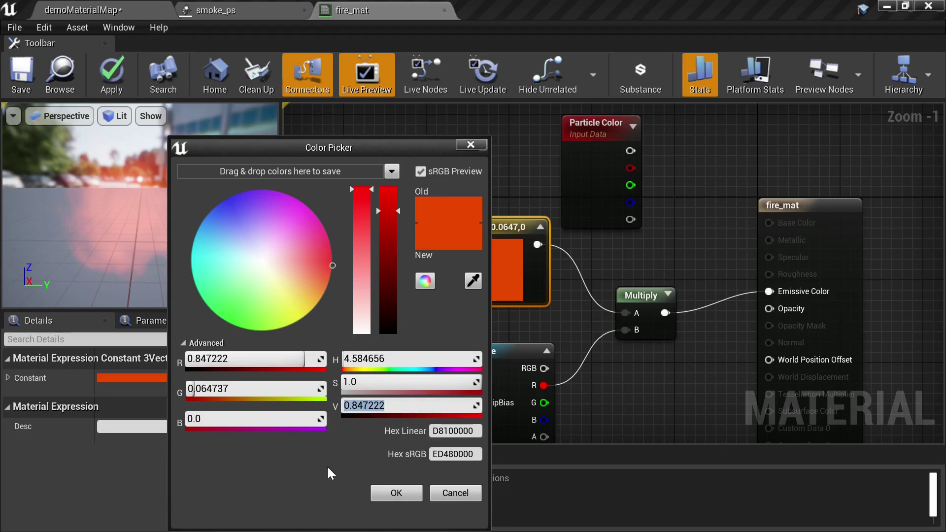
{"action": "type", "text": "5"}
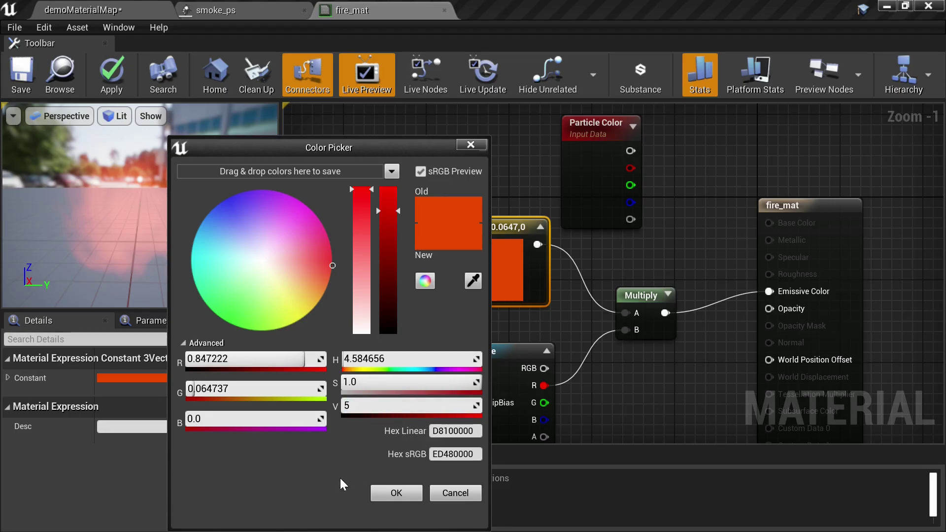
{"action": "key", "text": "Return"}
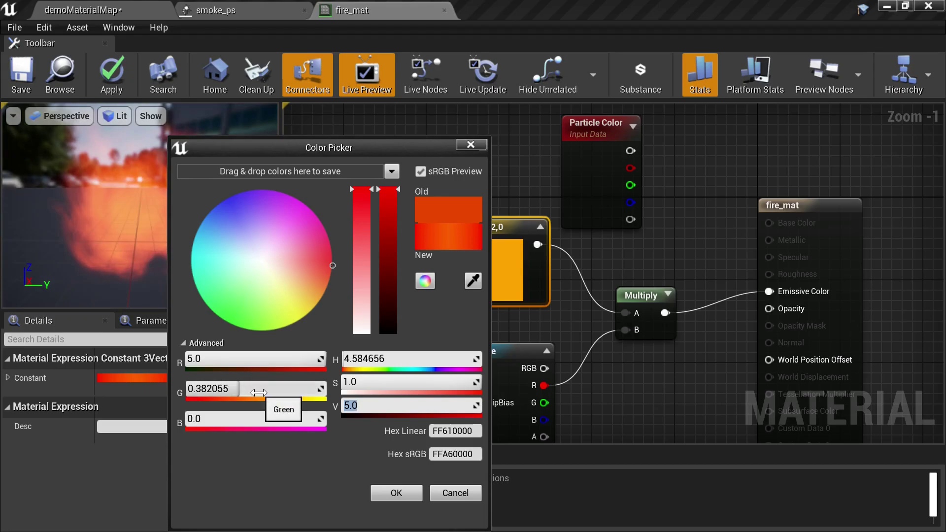
{"action": "left_click", "coordinate": [407, 493]}
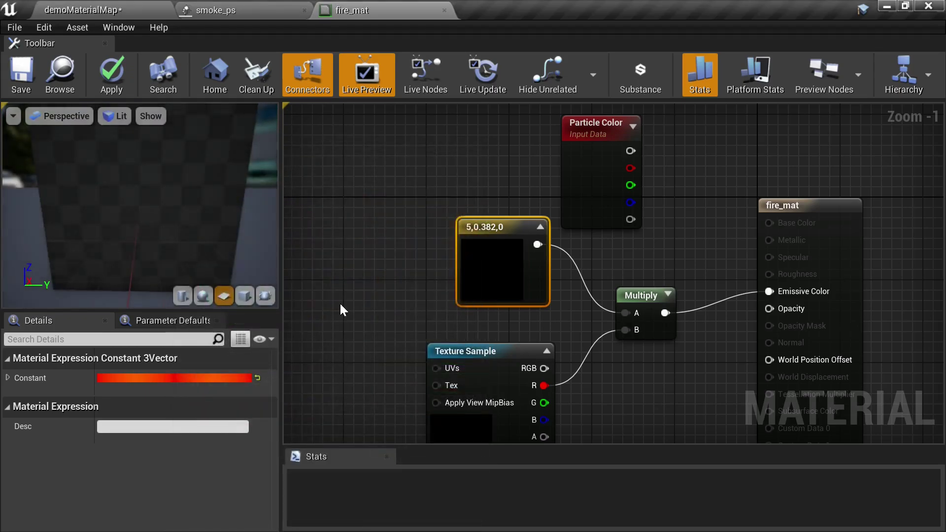
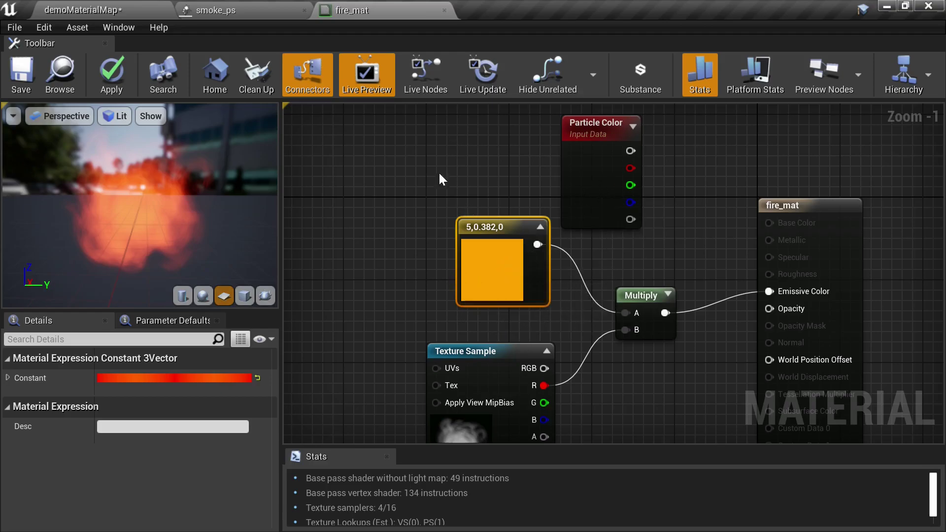
- Replace the orange constant with the Particle Color node on Multiply's A input, and save fire_mat
{"action": "key", "text": "Delete"}
{"action": "left_click", "coordinate": [602, 190]}
{"action": "left_click_drag", "start_coordinate": [601, 191], "coordinate": [496, 250]}
{"action": "left_click_drag", "start_coordinate": [525, 212], "coordinate": [629, 313]}
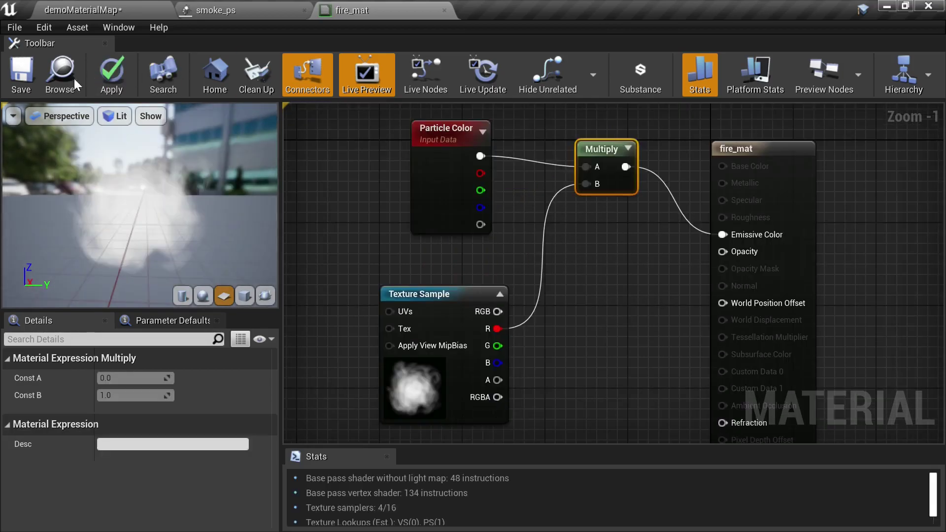
{"action": "left_click", "coordinate": [19, 74]}
- Switch to the smoke_ps particle system and rename its existing emitter to Smoke
{"action": "left_click", "coordinate": [230, 10]}
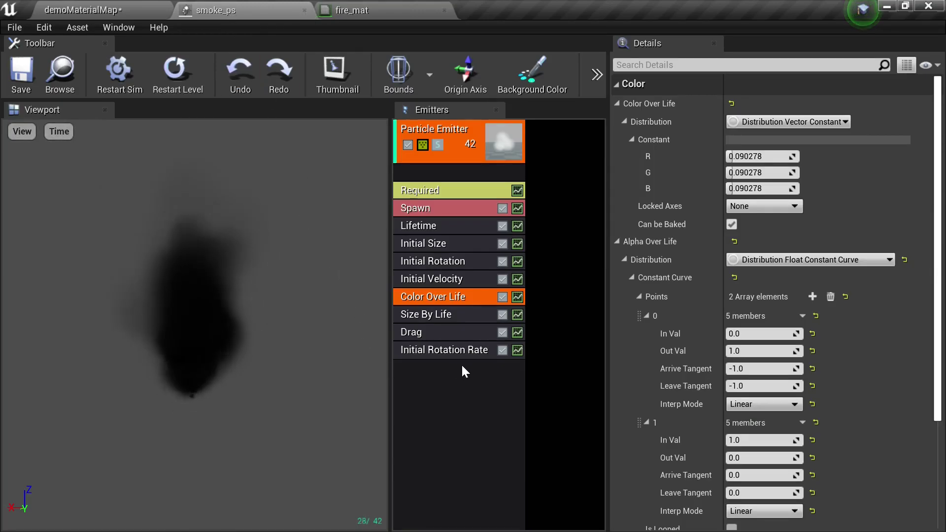
{"action": "left_click_drag", "start_coordinate": [390, 327], "coordinate": [301, 327]}
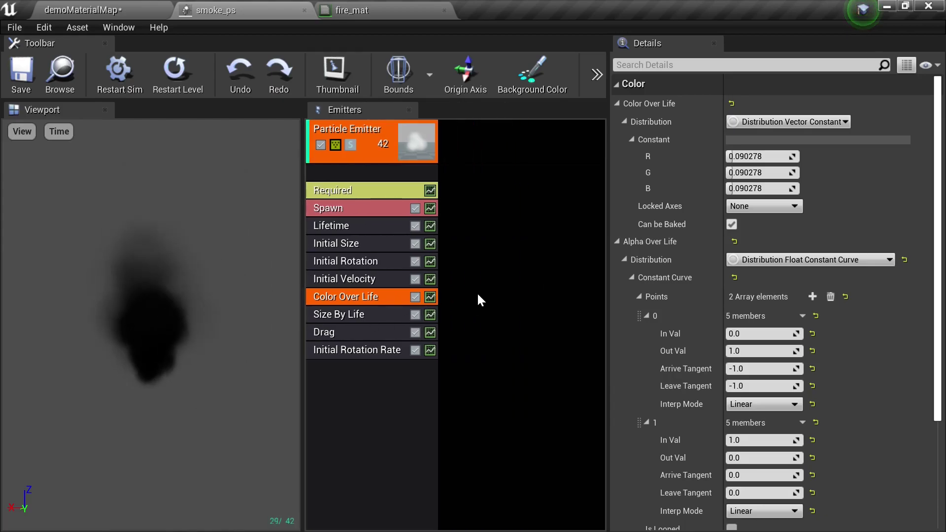
{"action": "left_click", "coordinate": [513, 362]}
{"action": "left_click", "coordinate": [372, 153]}
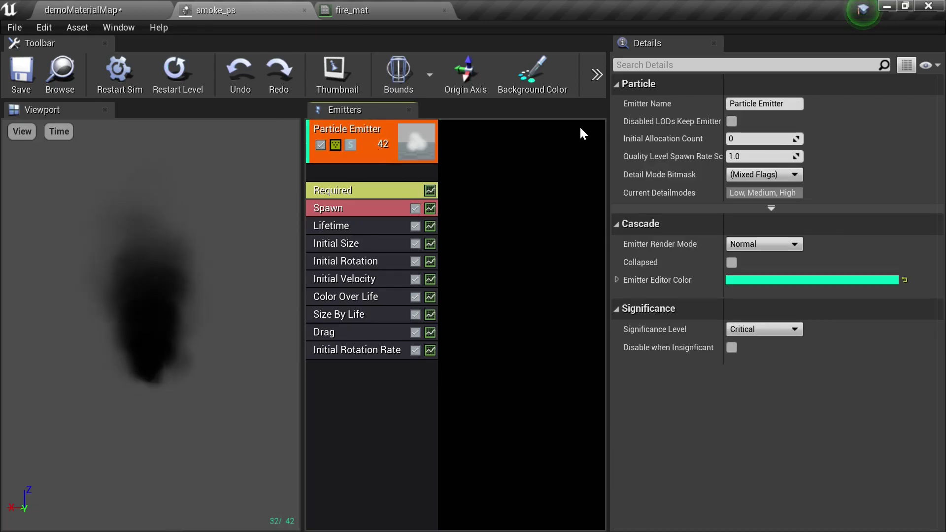
{"action": "left_click", "coordinate": [783, 104]}
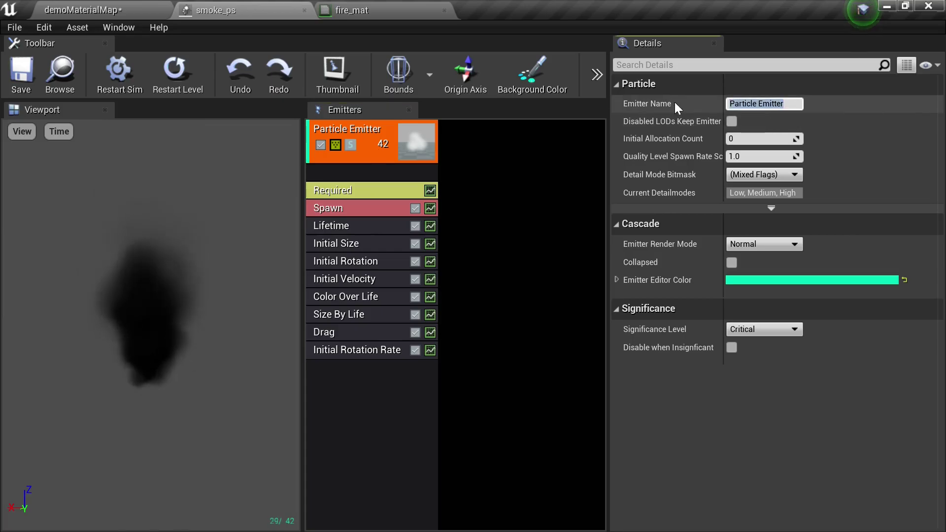
{"action": "type", "text": "Smoke"}
{"action": "key", "text": "Return"}
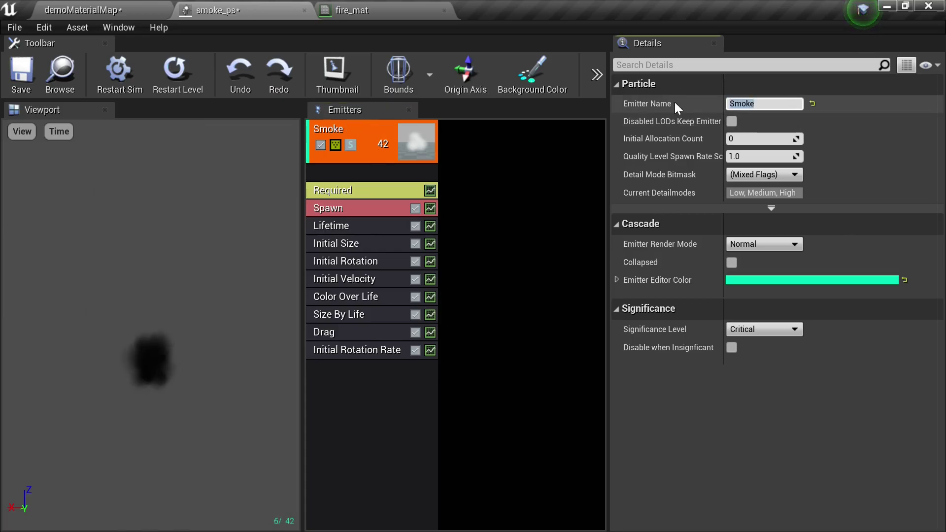
- Duplicate the Smoke emitter and rename the copy to fire
{"action": "right_click", "coordinate": [366, 149]}
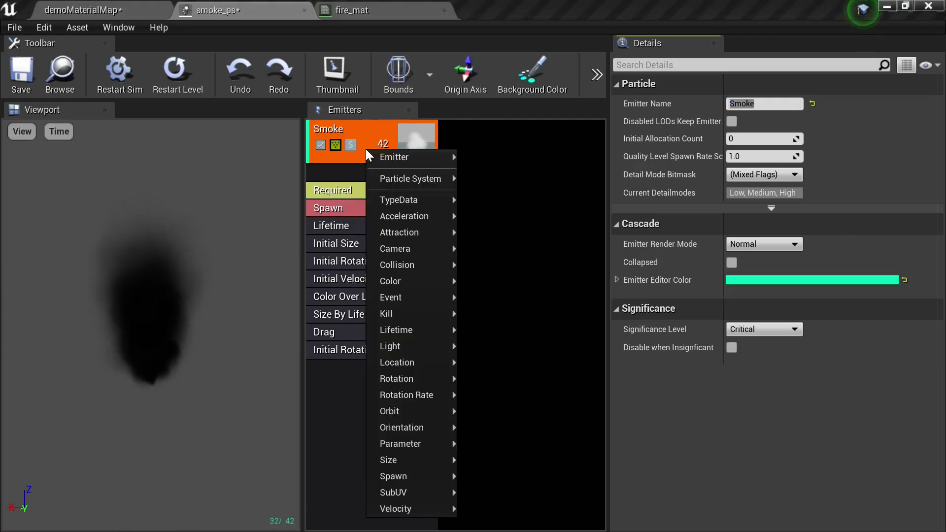
{"action": "mouse_move", "coordinate": [393, 156]}
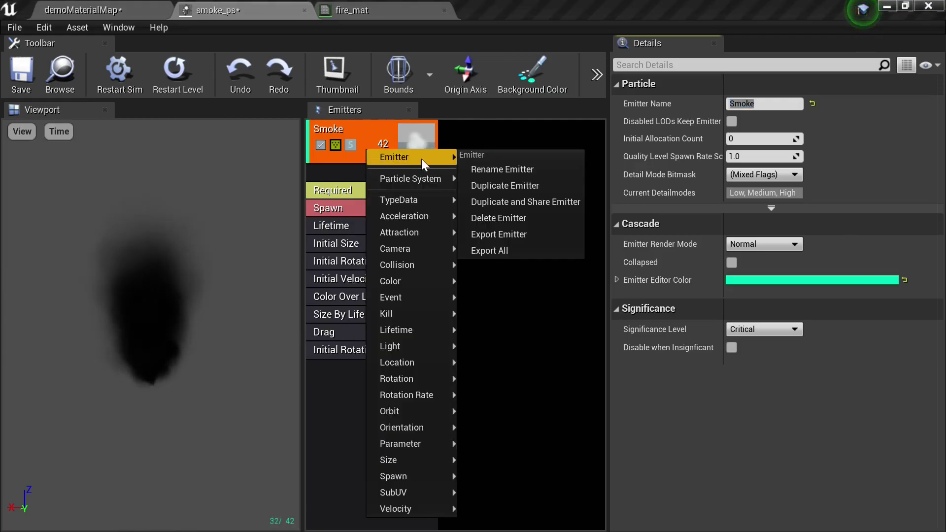
{"action": "left_click", "coordinate": [513, 186]}
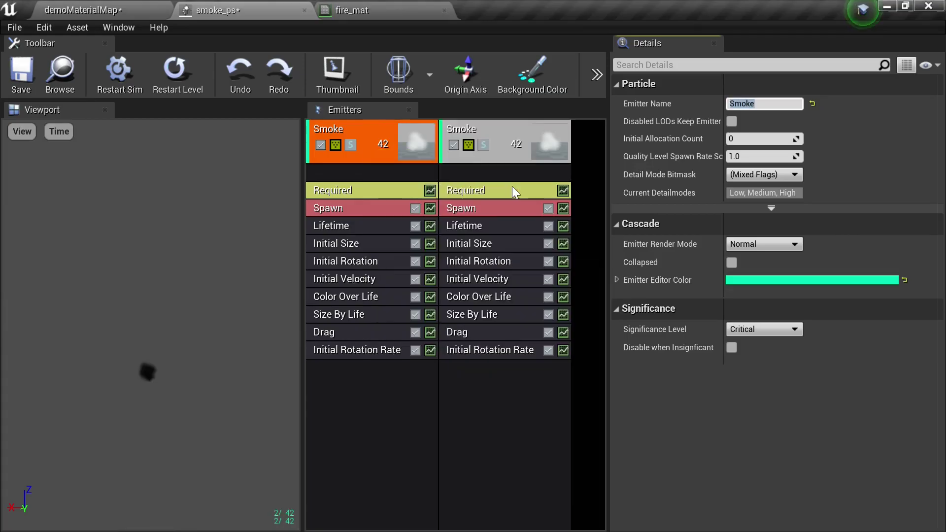
{"action": "left_click", "coordinate": [493, 128]}
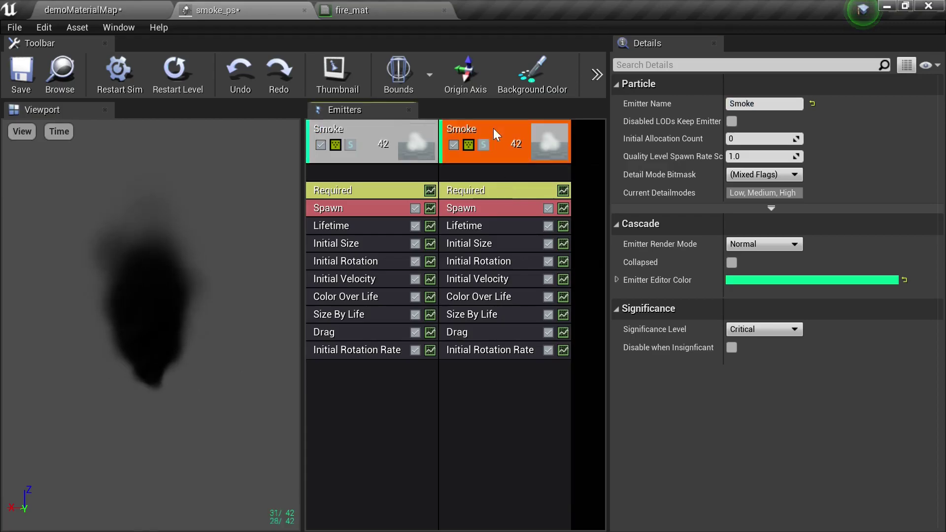
{"action": "left_click", "coordinate": [764, 104]}
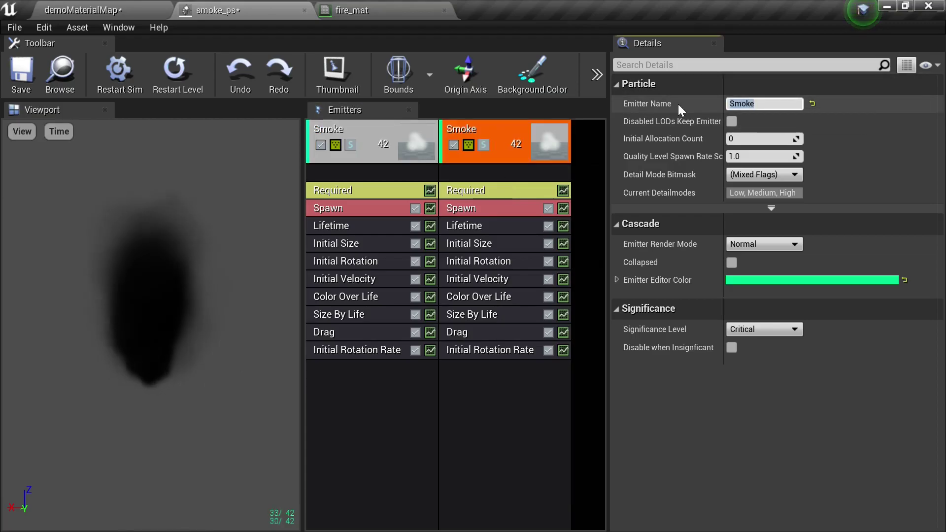
{"action": "type", "text": "fire"}
{"action": "key", "text": "Return"}
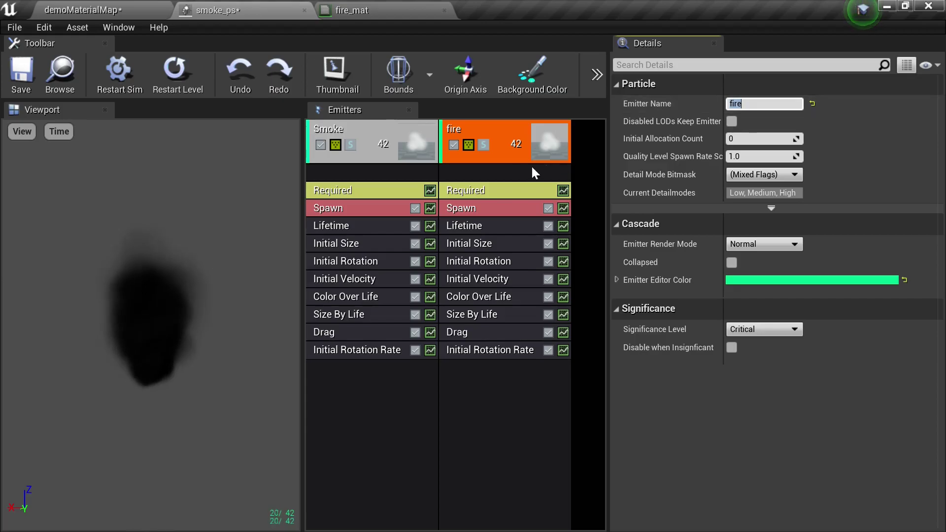
- Assign fire_mat as the material in the fire emitter's Required module, and solo the fire emitter
{"action": "left_click", "coordinate": [498, 185]}
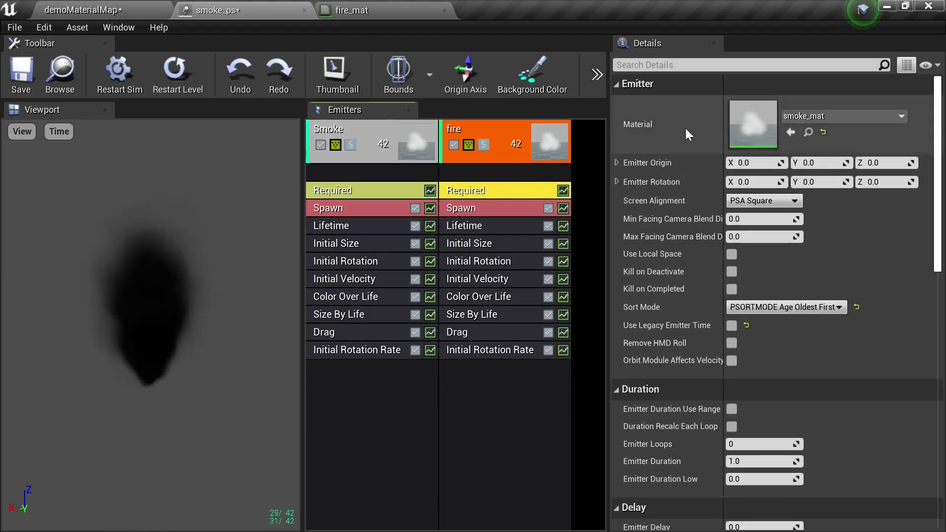
{"action": "left_click", "coordinate": [874, 115]}
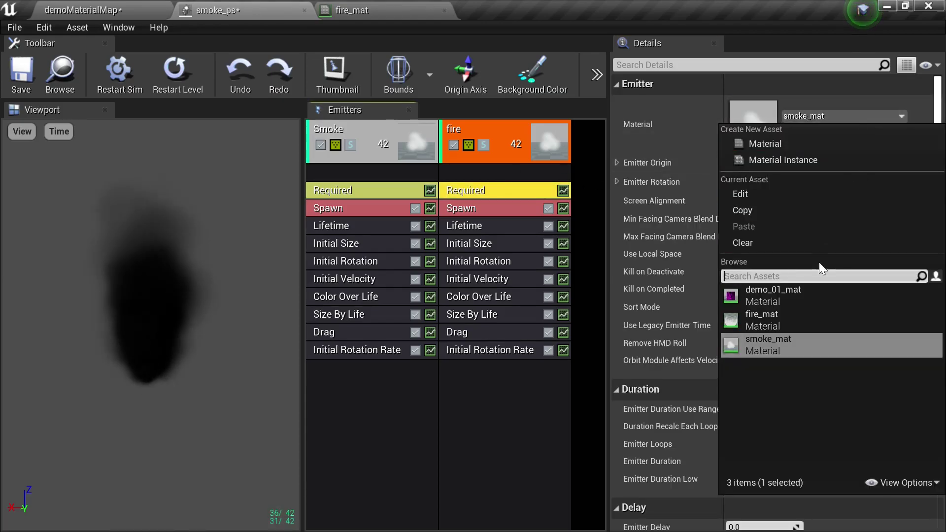
{"action": "left_click", "coordinate": [801, 324]}
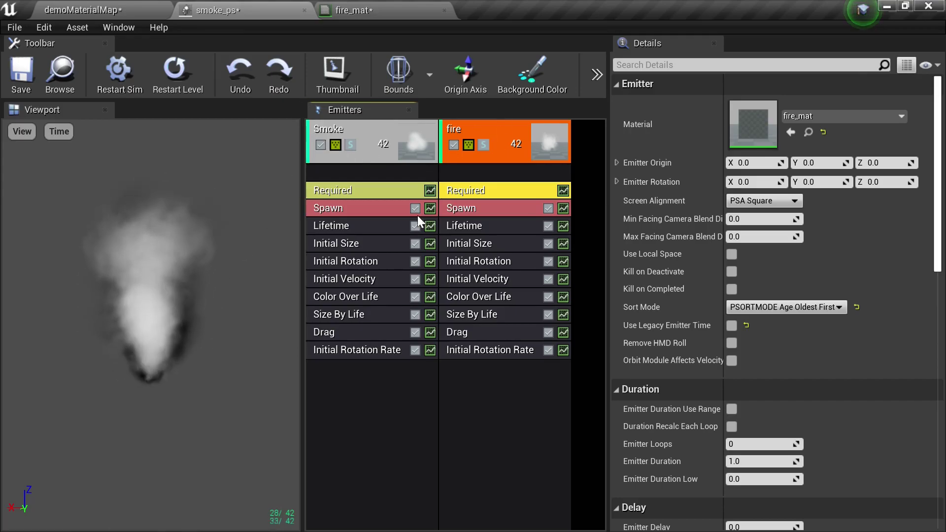
{"action": "left_click", "coordinate": [453, 146]}
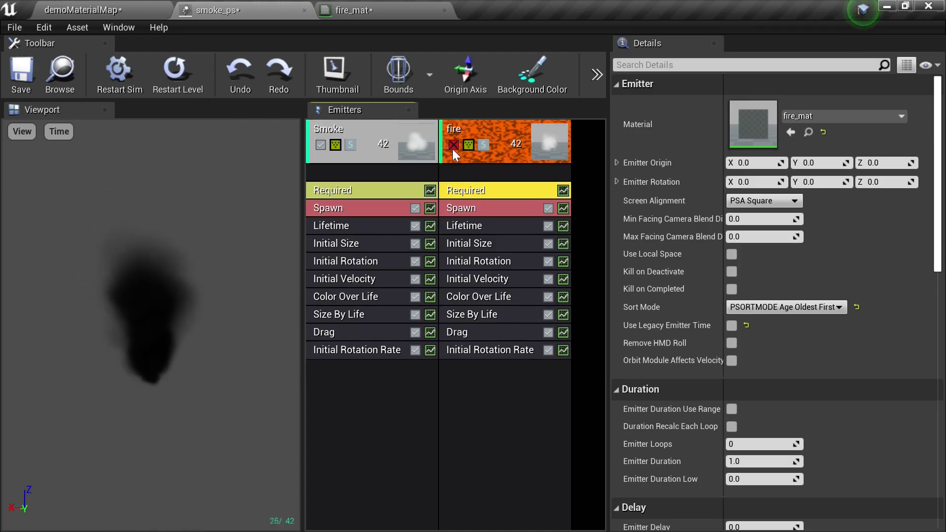
{"action": "left_click", "coordinate": [453, 145]}
{"action": "left_click", "coordinate": [481, 143]}
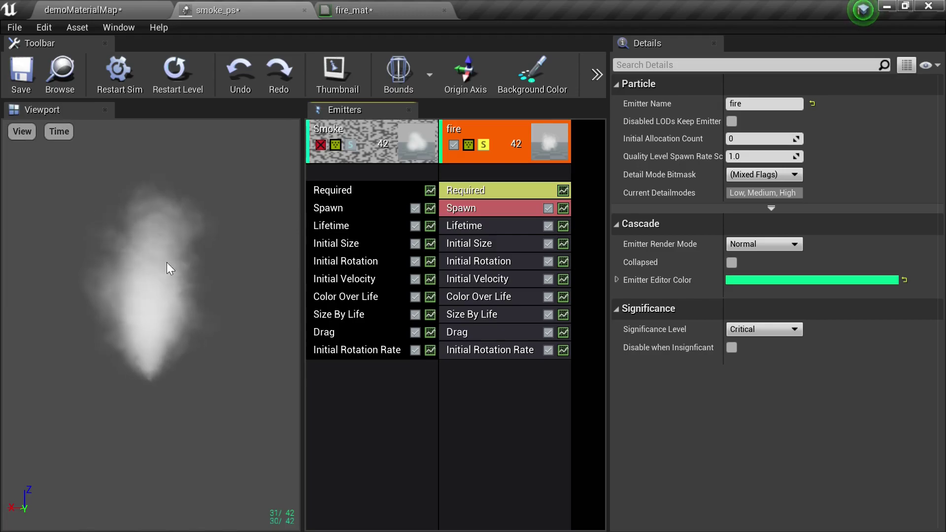
- Straighten Particle Color's link to Multiply in fire_mat, and open the fire emitter's Color Over Life module in smoke_ps
{"action": "left_click", "coordinate": [375, 7]}
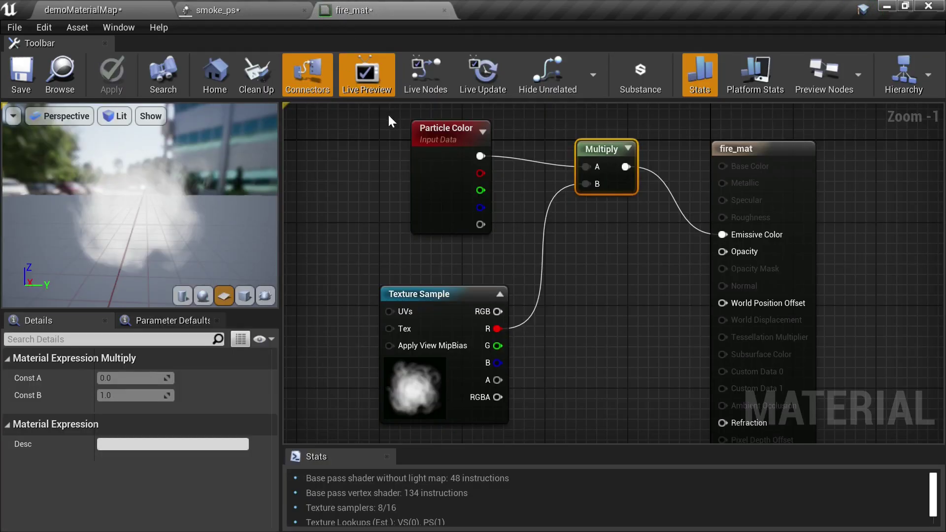
{"action": "left_click_drag", "start_coordinate": [434, 200], "coordinate": [442, 209]}
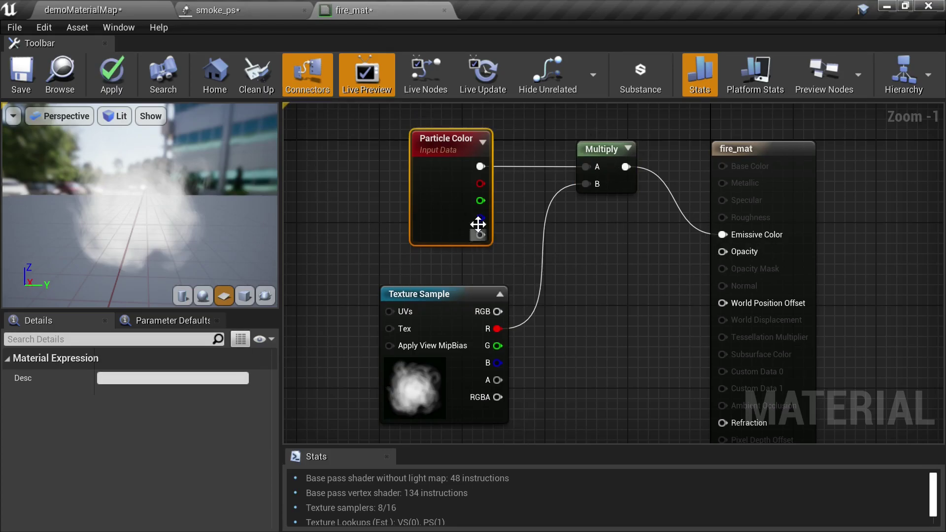
{"action": "left_click", "coordinate": [255, 10]}
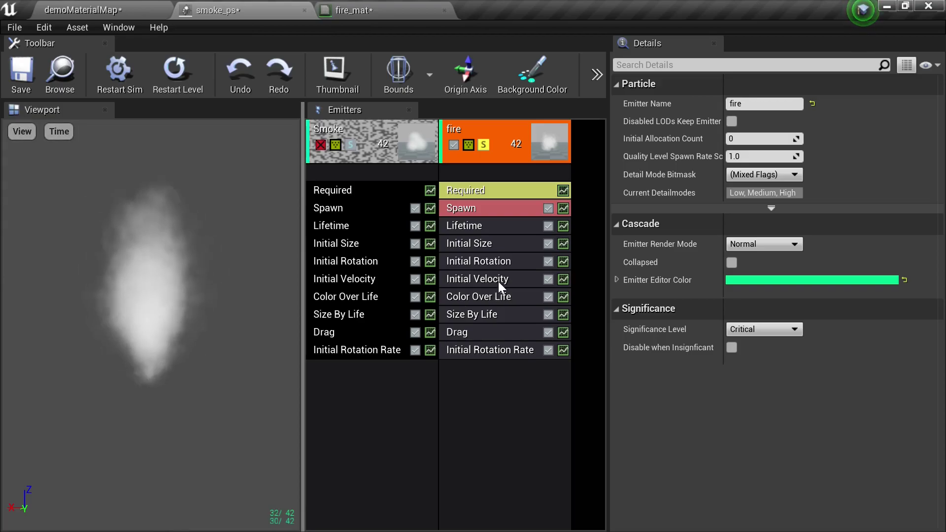
{"action": "left_click", "coordinate": [498, 295]}
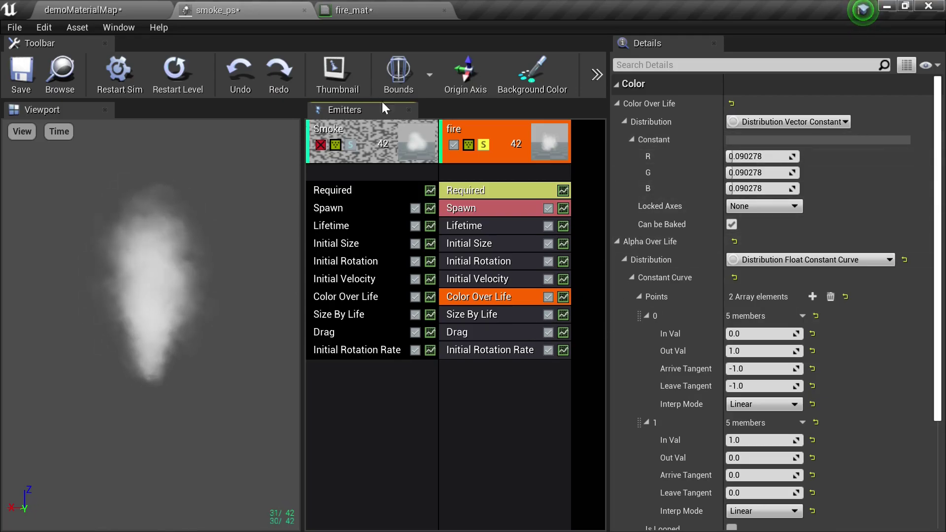
- In fire_mat, try a Constant node of 0 as the Emissive Color source, and reconnect Multiply in its place
{"action": "left_click", "coordinate": [392, 12]}
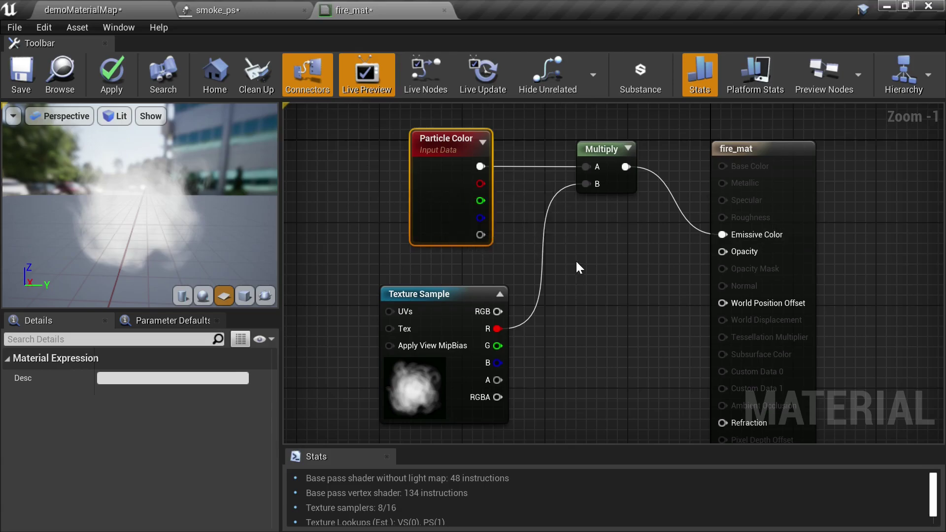
{"action": "left_click", "coordinate": [606, 242]}
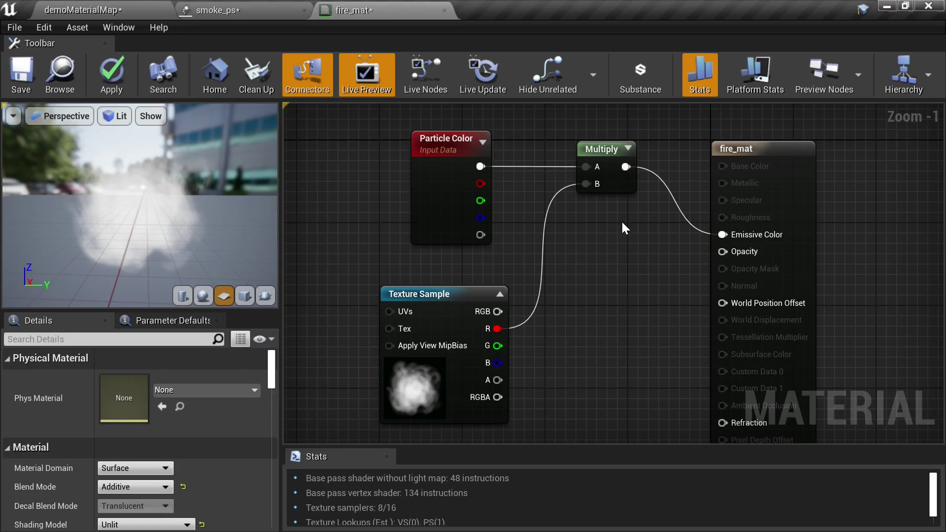
{"action": "left_click", "coordinate": [594, 231]}
{"action": "left_click_drag", "start_coordinate": [613, 260], "coordinate": [722, 235]}
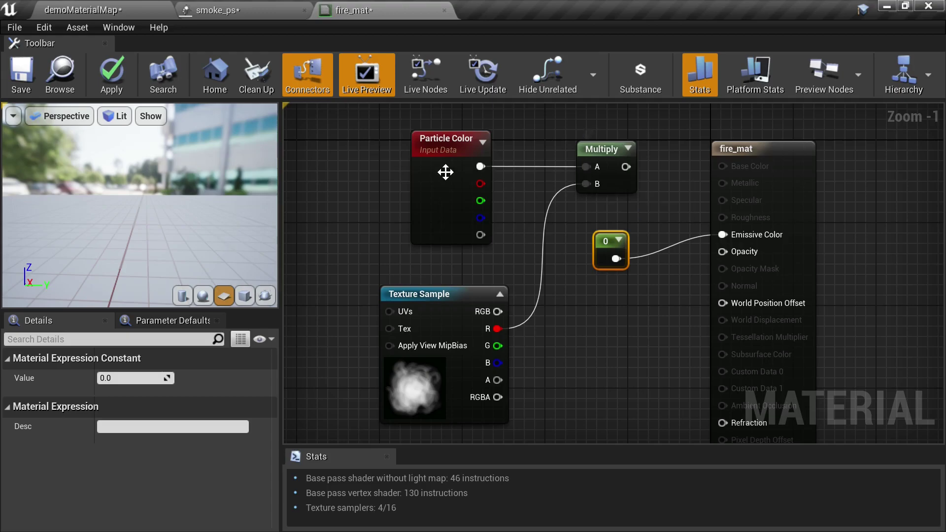
{"action": "left_click_drag", "start_coordinate": [626, 167], "coordinate": [725, 236]}
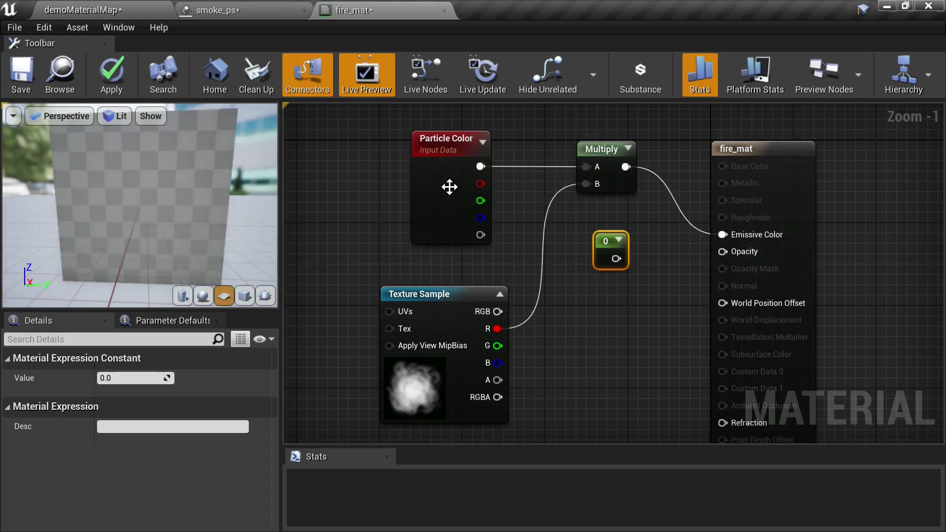
- In smoke_ps, choose a fully saturated orange with hue about 14.5 and value about 0.66 as the fire emitter's constant Color Over Life
{"action": "left_click", "coordinate": [244, 7]}
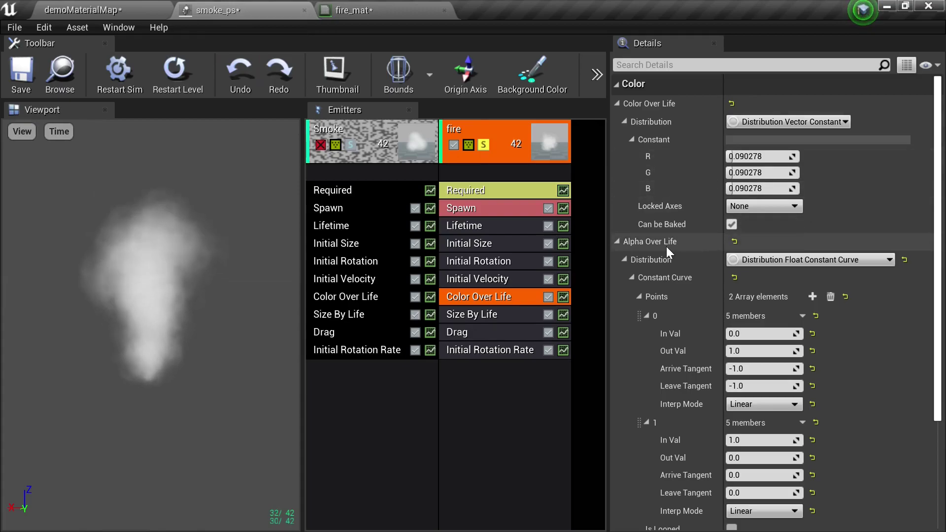
{"action": "left_click", "coordinate": [617, 241]}
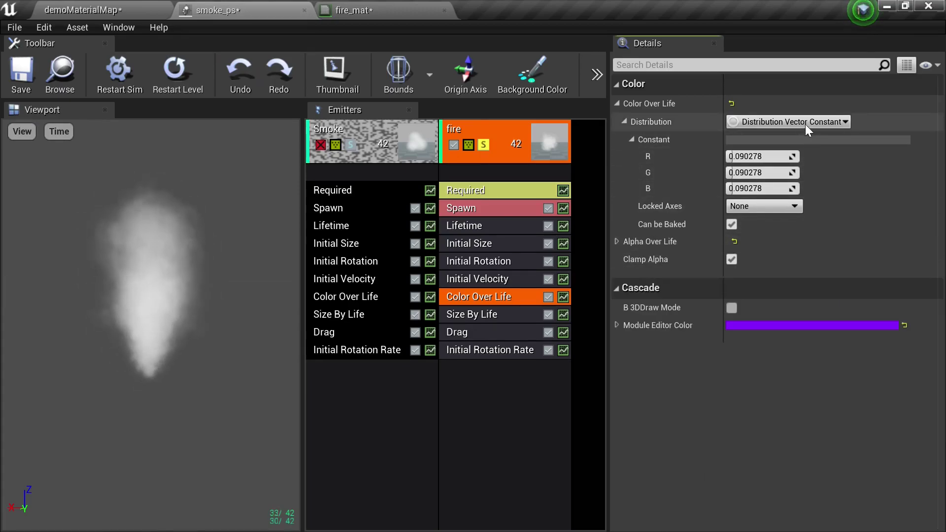
{"action": "left_click", "coordinate": [829, 141]}
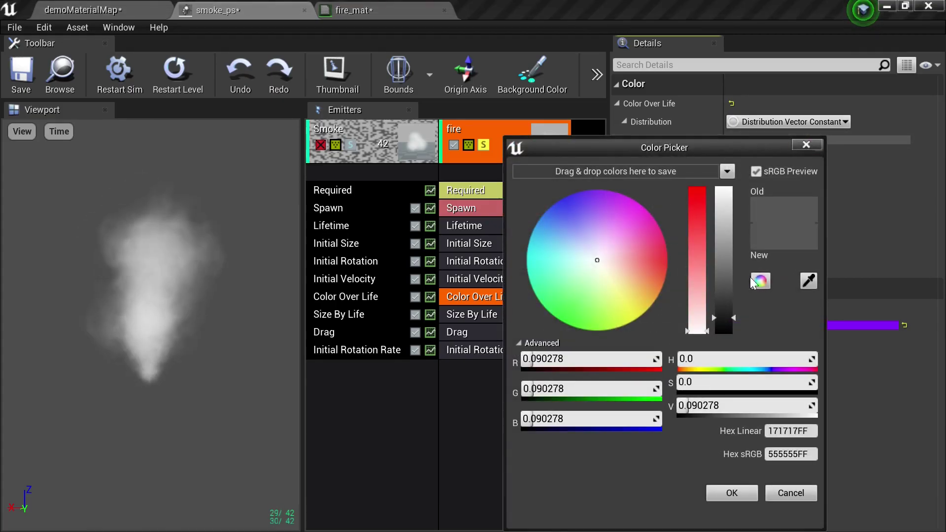
{"action": "left_click_drag", "start_coordinate": [641, 274], "coordinate": [681, 288]}
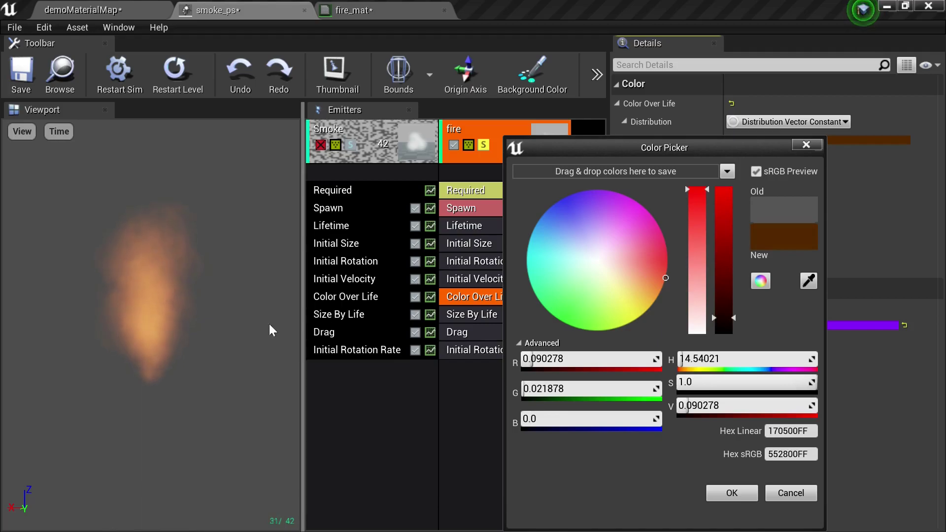
{"action": "left_click", "coordinate": [726, 244]}
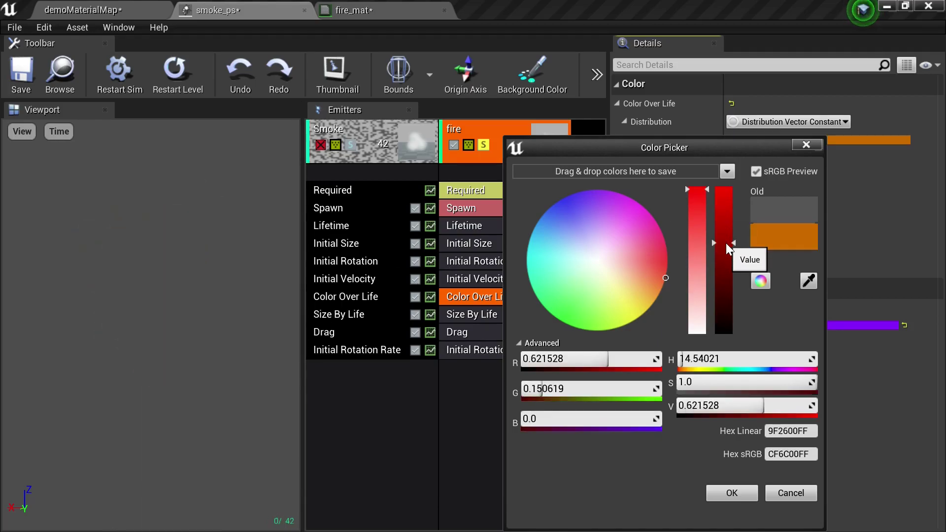
{"action": "left_click", "coordinate": [727, 262]}
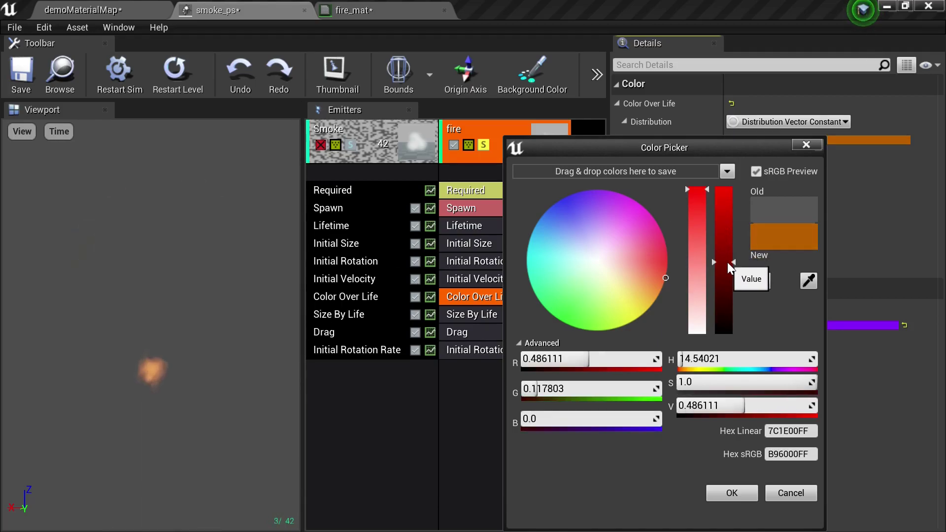
{"action": "left_click", "coordinate": [728, 238]}
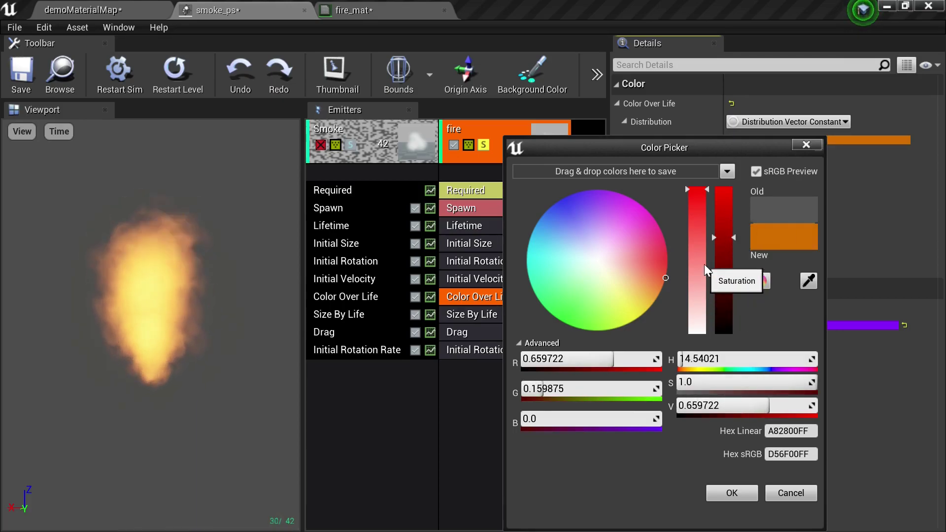
- Raise the orange Color Over Life's brightness Value to 5 and accept the color
{"action": "left_click", "coordinate": [738, 411]}
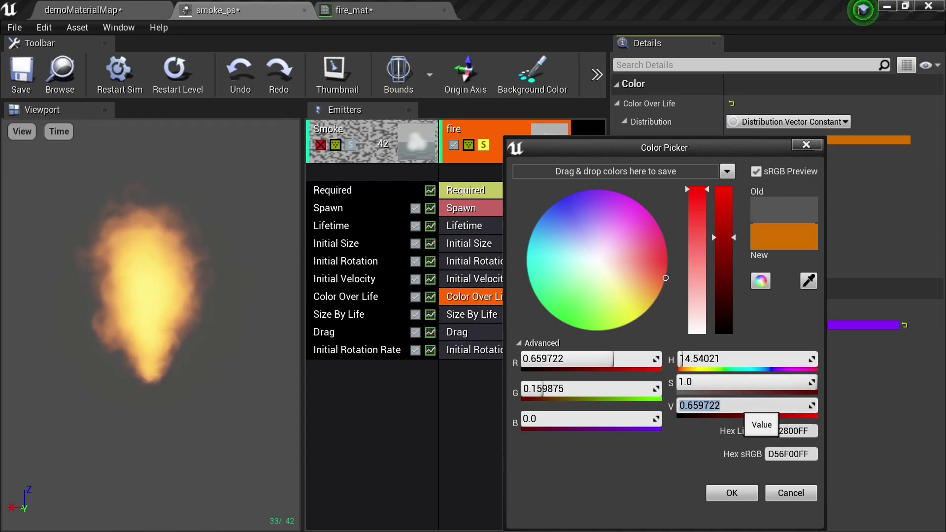
{"action": "type", "text": "5"}
{"action": "key", "text": "Return"}
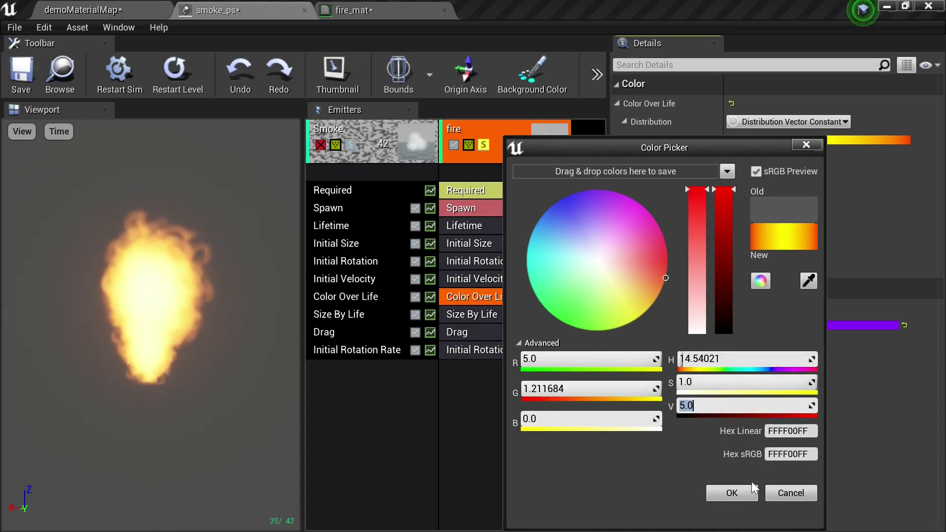
{"action": "left_click", "coordinate": [734, 498]}
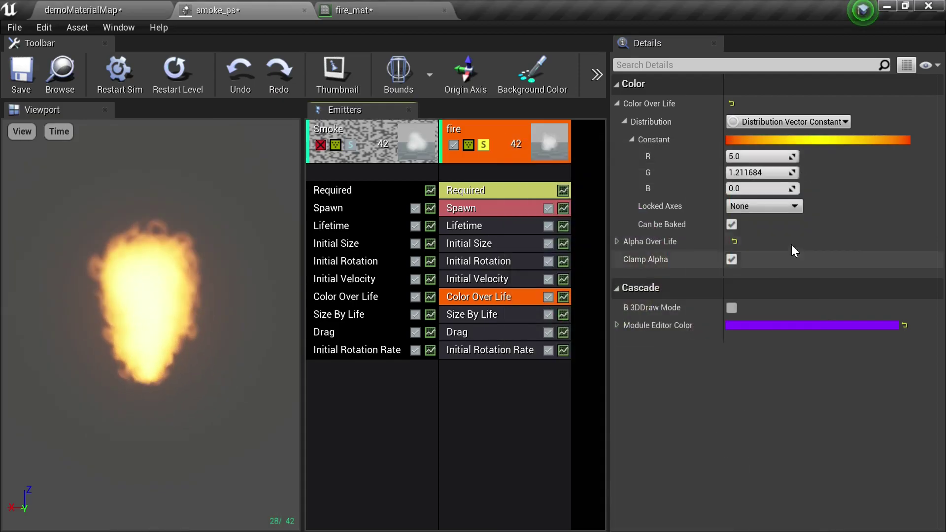
- Save the fire emitter's bright orange Color Over Life color to the color picker's current theme
{"action": "left_click", "coordinate": [822, 140]}
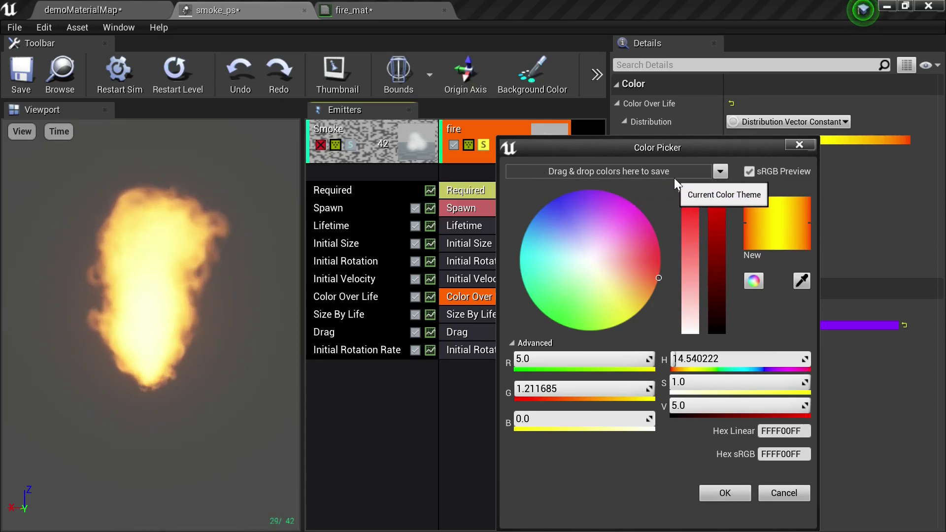
{"action": "left_click_drag", "start_coordinate": [778, 242], "coordinate": [600, 170]}
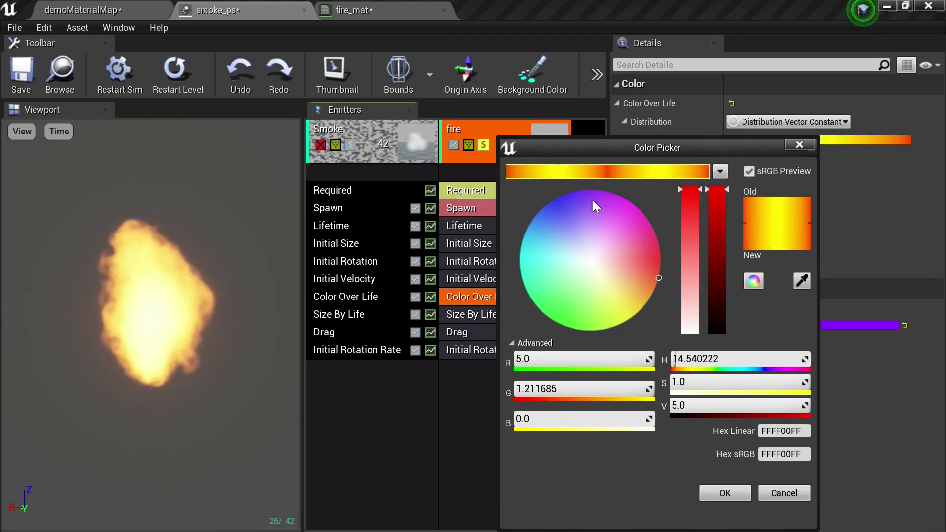
{"action": "left_click", "coordinate": [725, 493]}
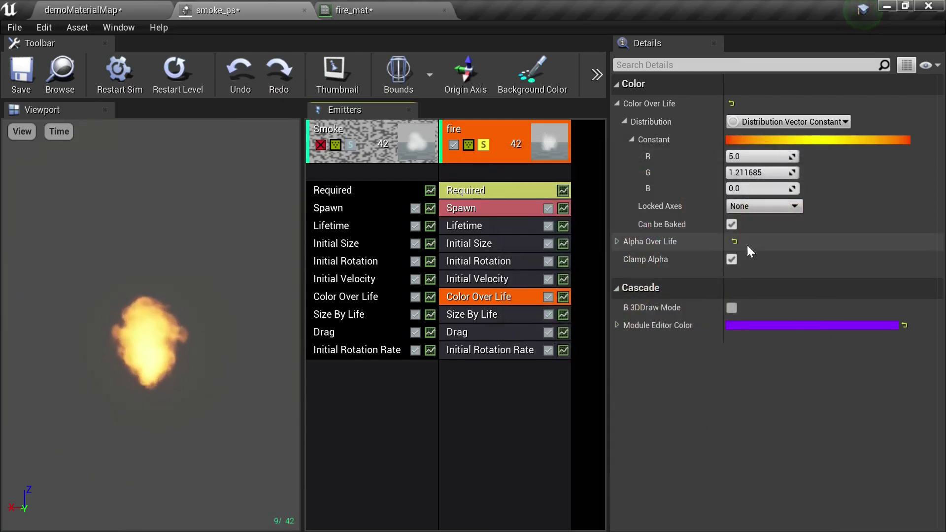
- Change the fire emitter's Color Over Life distribution to Distribution Vector Constant Curve
{"action": "left_click", "coordinate": [826, 122]}
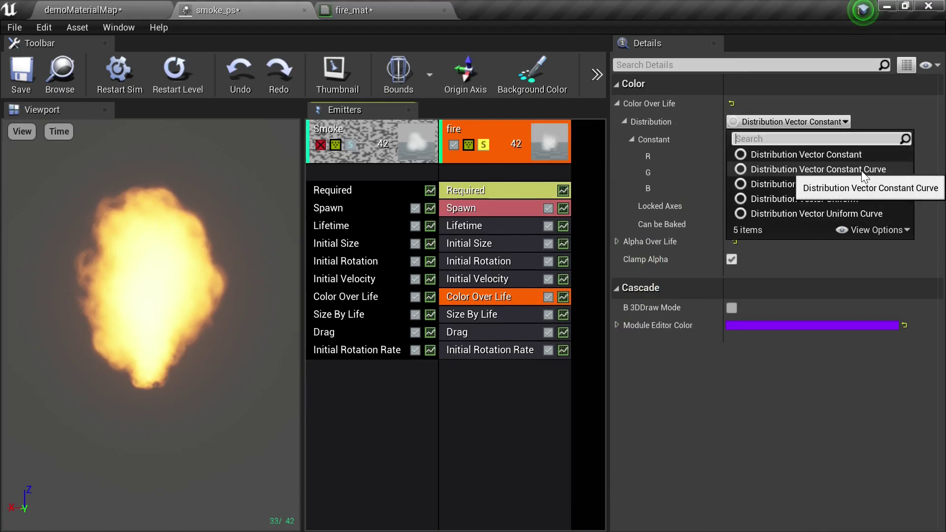
{"action": "left_click", "coordinate": [827, 170]}
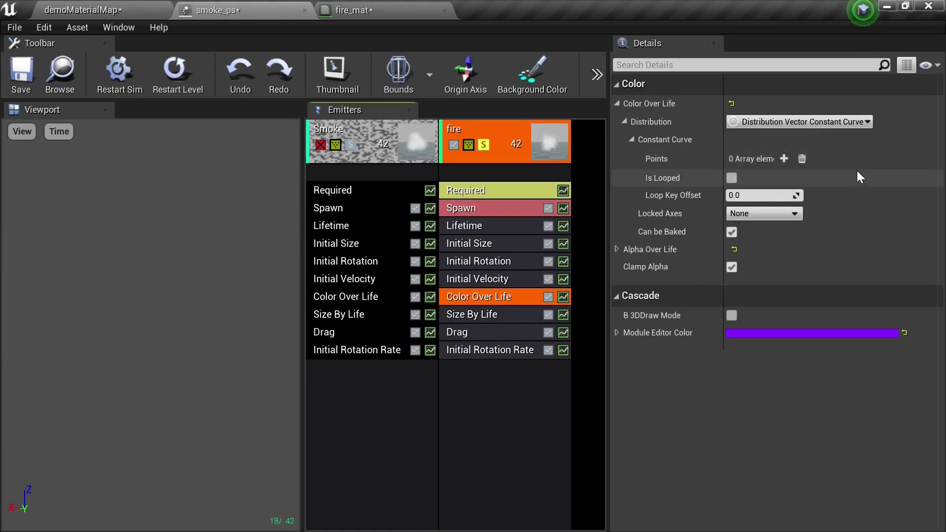
{"action": "left_click", "coordinate": [856, 123]}
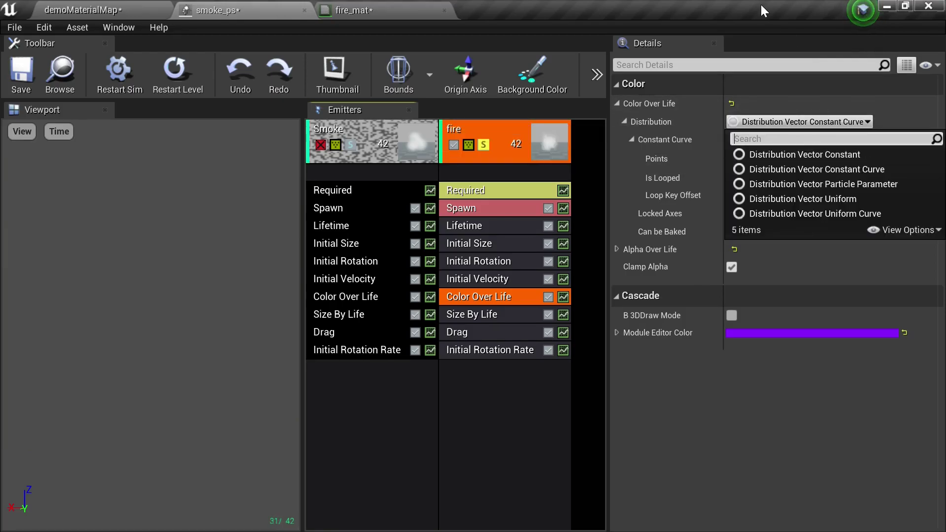
{"action": "left_click", "coordinate": [794, 31]}
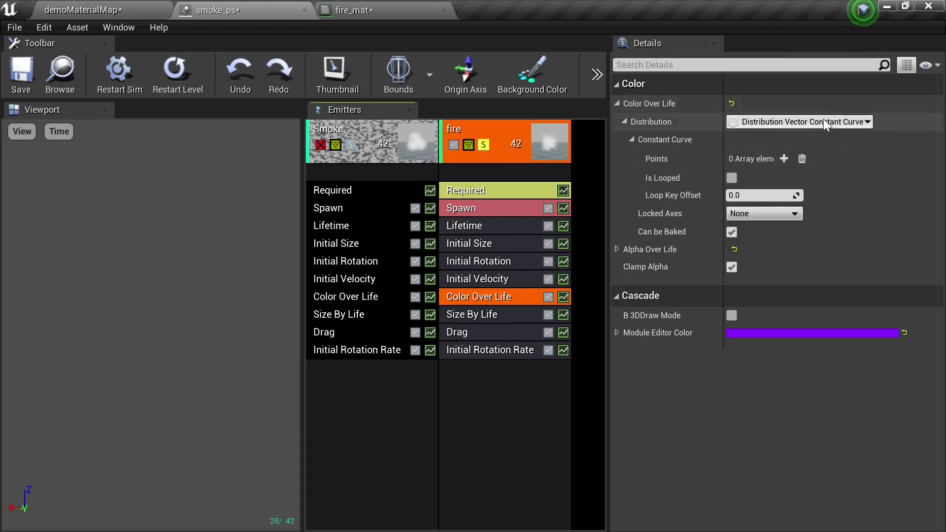
{"action": "left_click", "coordinate": [632, 140]}
{"action": "left_click", "coordinate": [632, 140]}
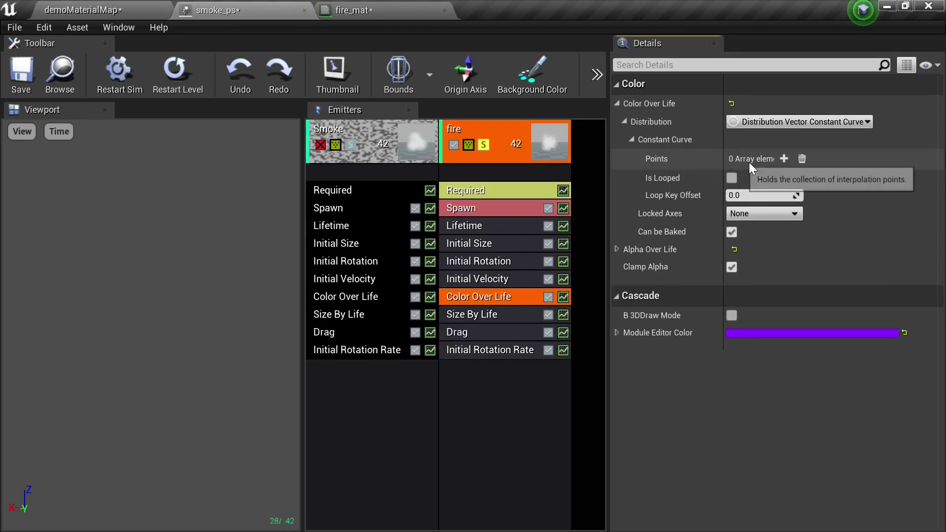
- Add a first point to the Color Over Life curve and give its Out Val the saved orange theme color
{"action": "left_click", "coordinate": [783, 158]}
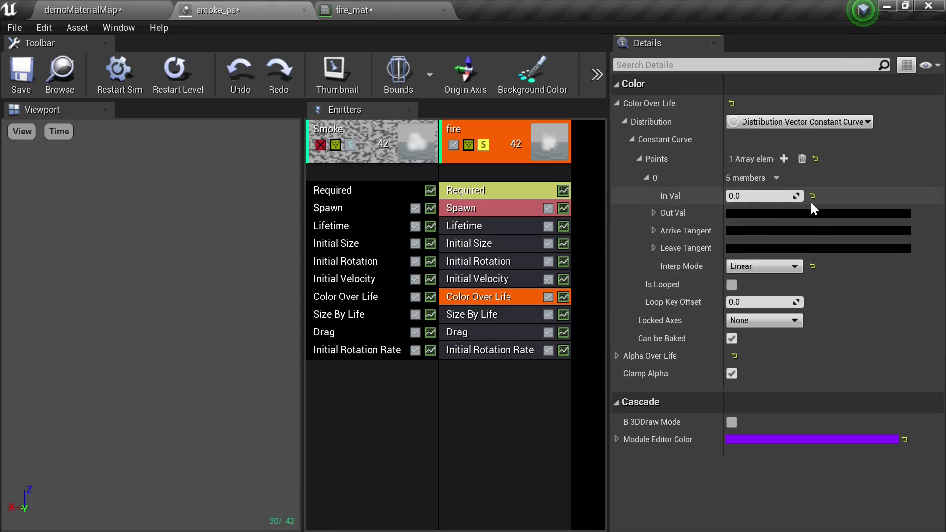
{"action": "left_click", "coordinate": [774, 215]}
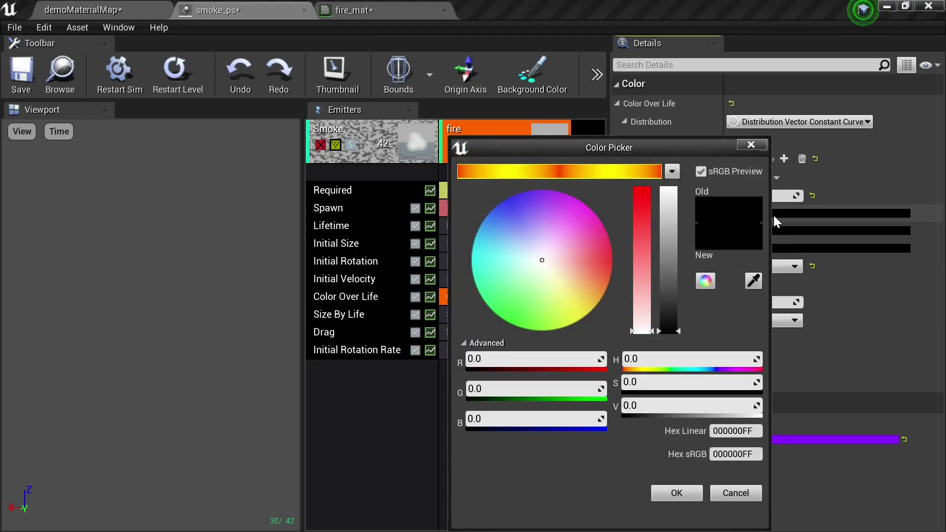
{"action": "left_click", "coordinate": [563, 174]}
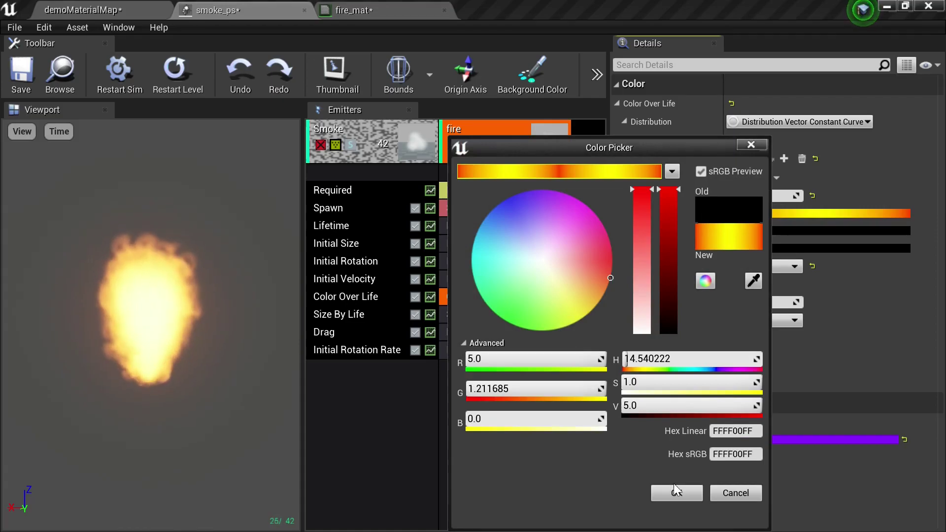
{"action": "left_click", "coordinate": [680, 495]}
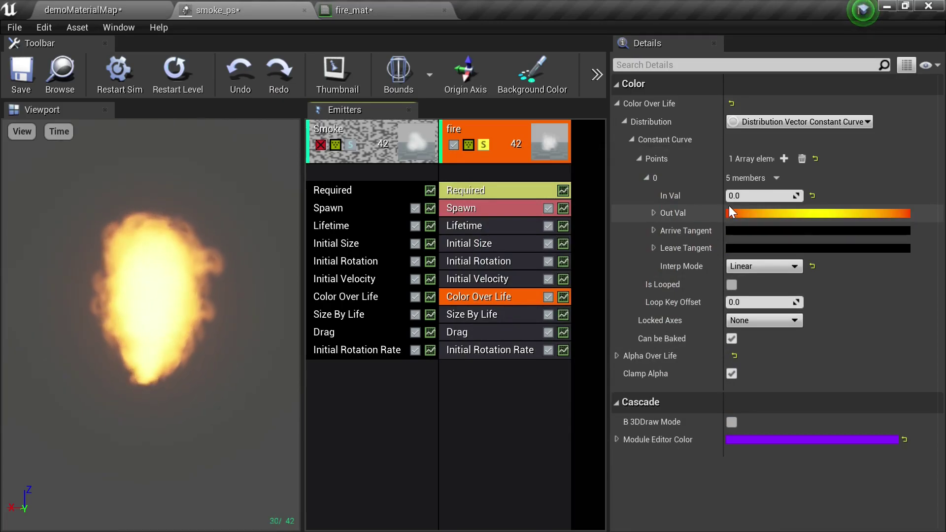
- Add a second point to the Color Over Life curve and set its In Val to 1.0
{"action": "left_click", "coordinate": [786, 157]}
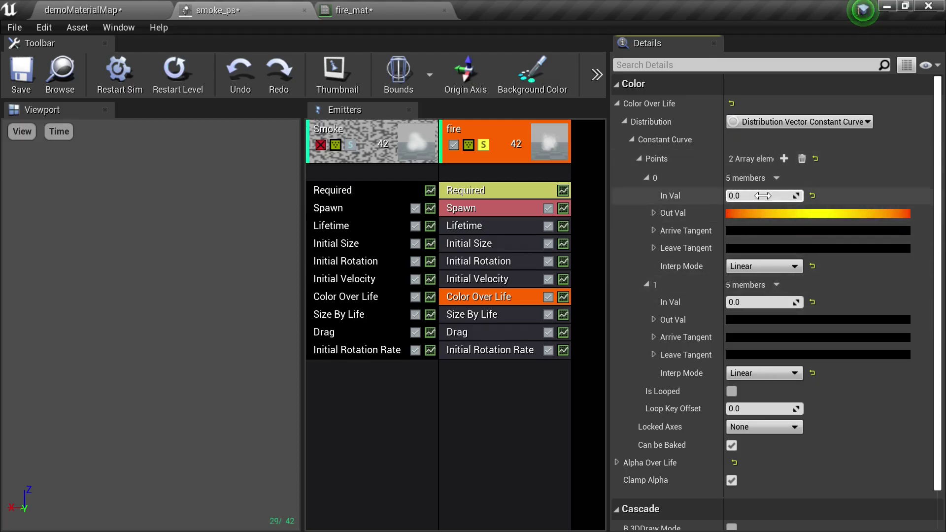
{"action": "left_click", "coordinate": [761, 303]}
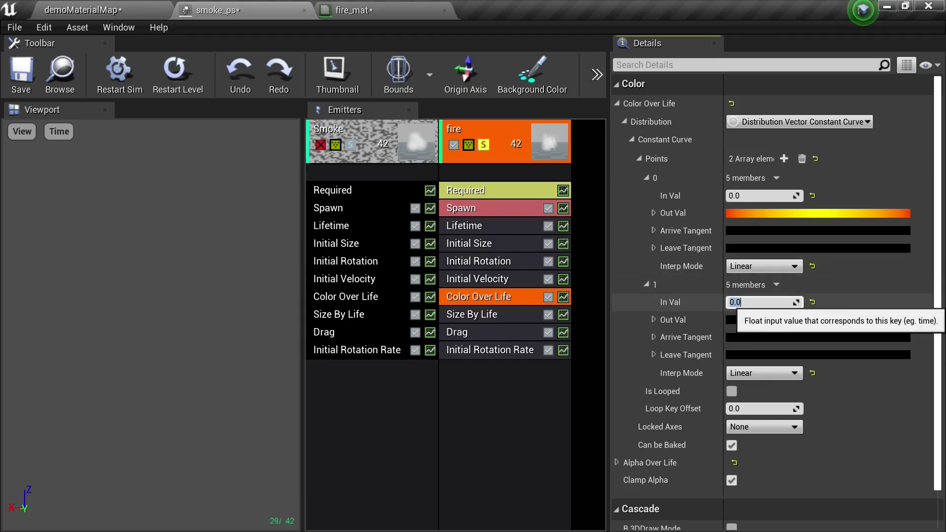
{"action": "type", "text": "1.0"}
{"action": "key", "text": "Return"}
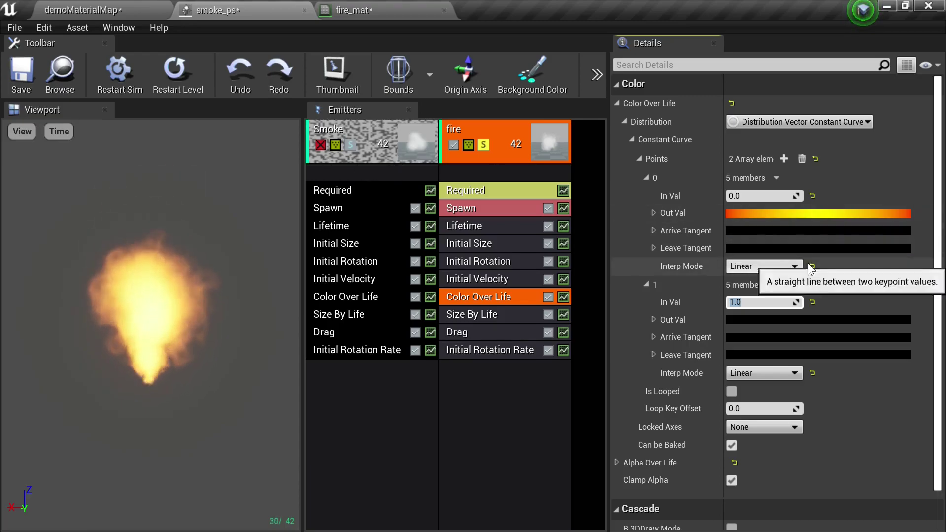
- Re-enable the Smoke emitter and disable soloing so both emitters play together
{"action": "left_click", "coordinate": [321, 143]}
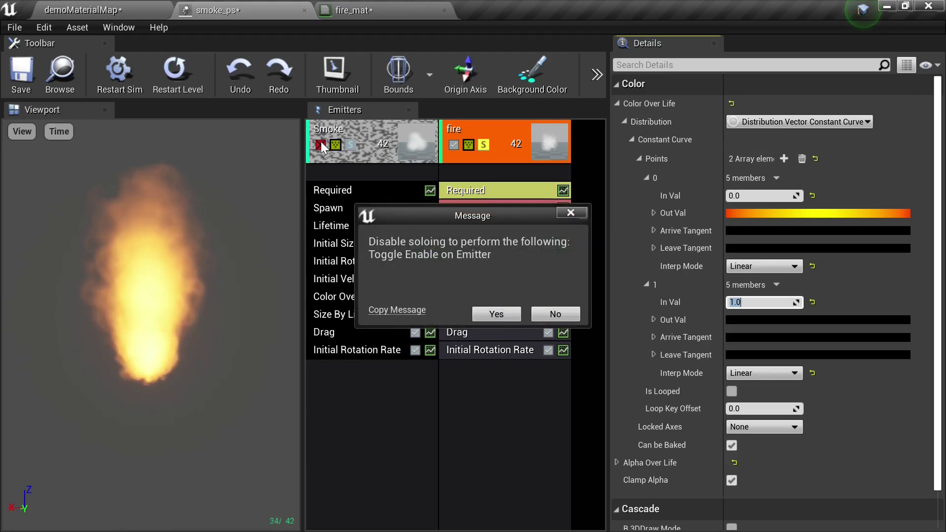
{"action": "left_click", "coordinate": [495, 314]}
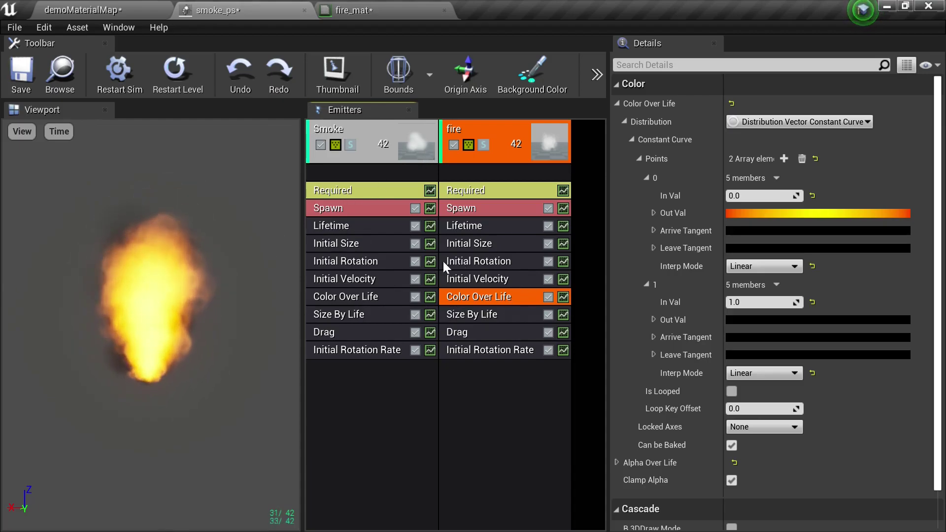
- In the fire emitter's Initial Velocity, set Start Velocity Max Z to 50 and Min Z to 20
{"action": "left_click", "coordinate": [506, 282]}
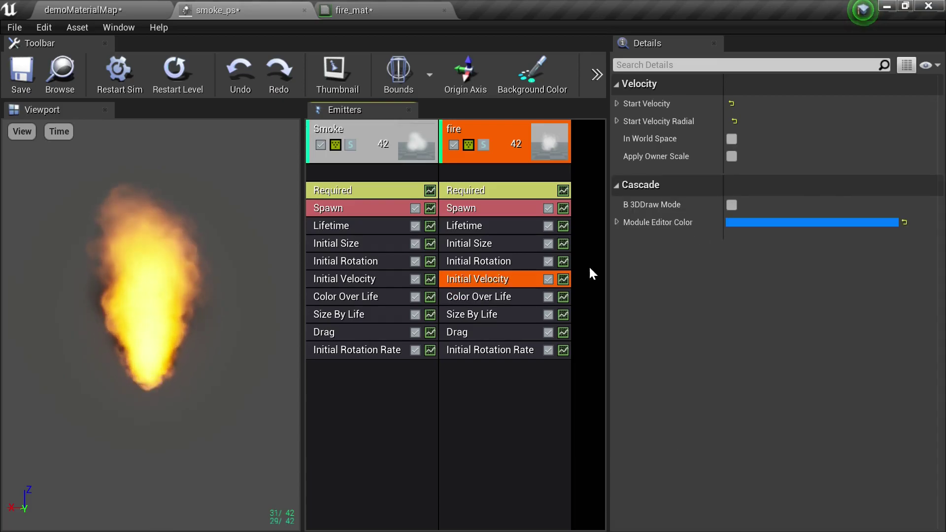
{"action": "left_click", "coordinate": [616, 103]}
{"action": "left_click", "coordinate": [624, 122]}
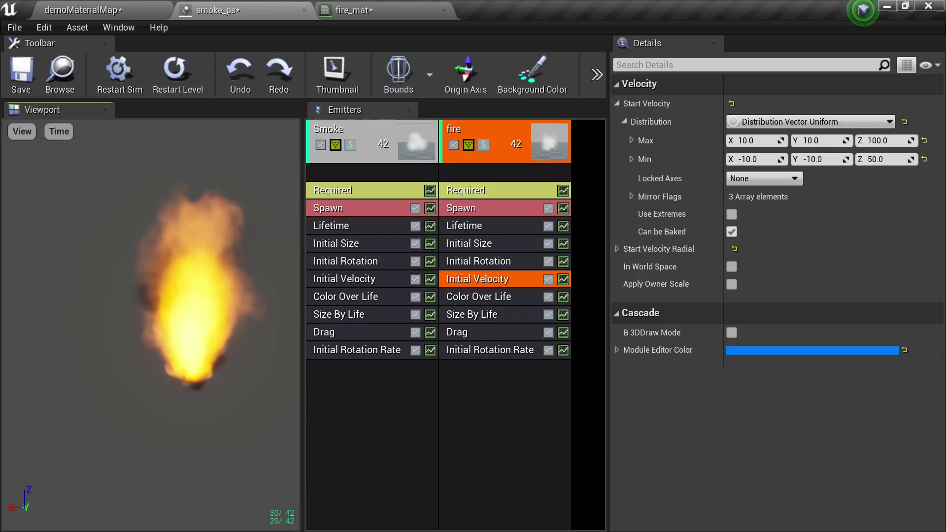
{"action": "left_click", "coordinate": [890, 140]}
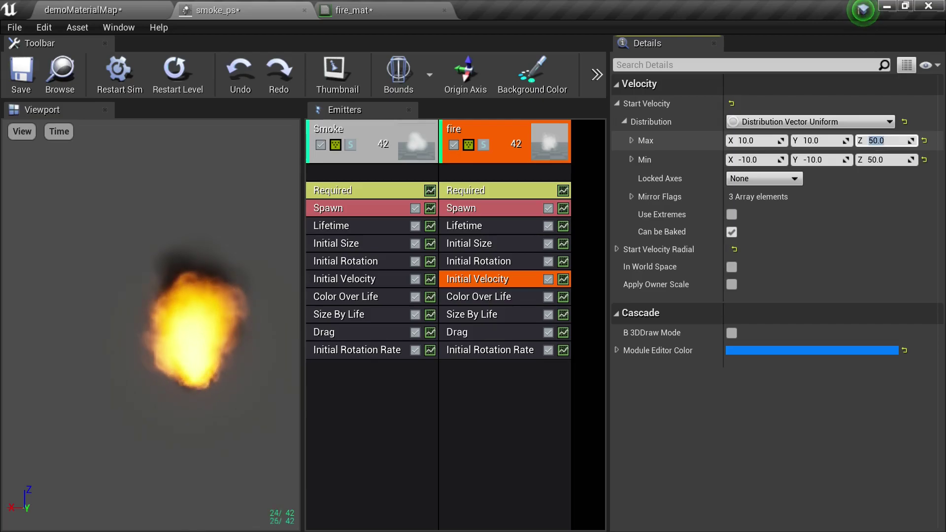
{"action": "left_click", "coordinate": [887, 159]}
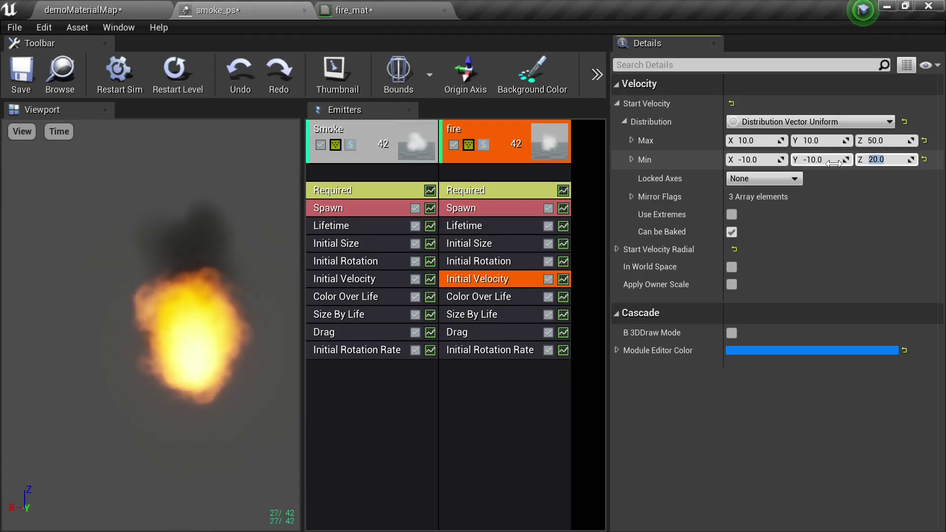
- In the fire emitter's Initial Size, set Start Size Max X to 30 and Min X to 10
{"action": "left_click", "coordinate": [507, 244]}
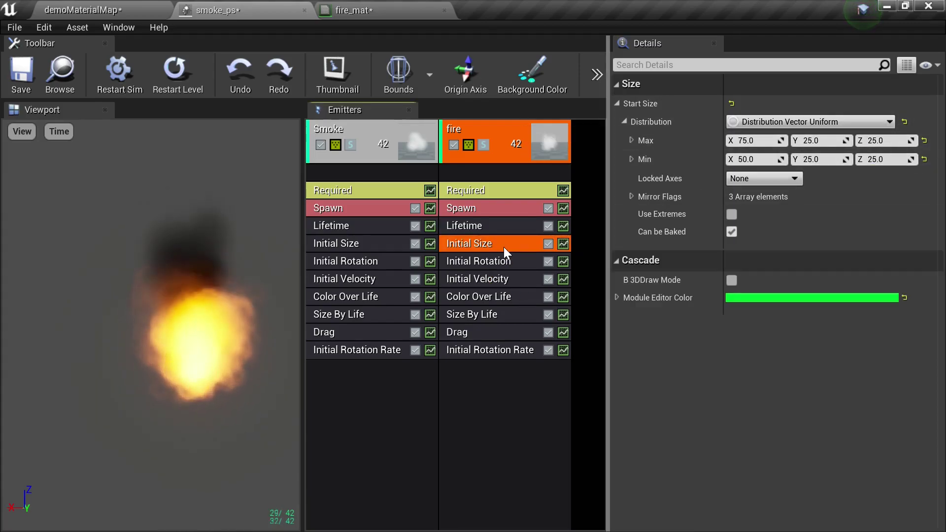
{"action": "left_click", "coordinate": [766, 143]}
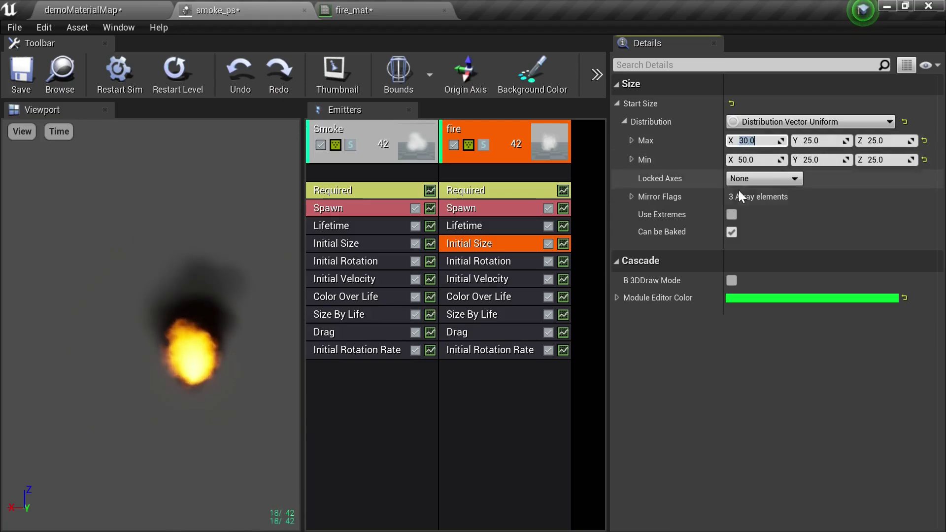
{"action": "left_click", "coordinate": [750, 158]}
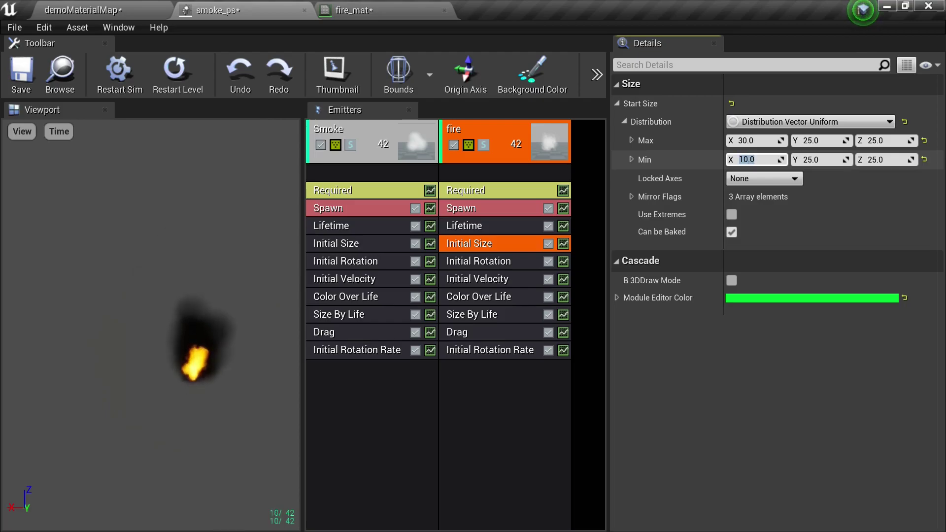
{"action": "left_click", "coordinate": [211, 428]}
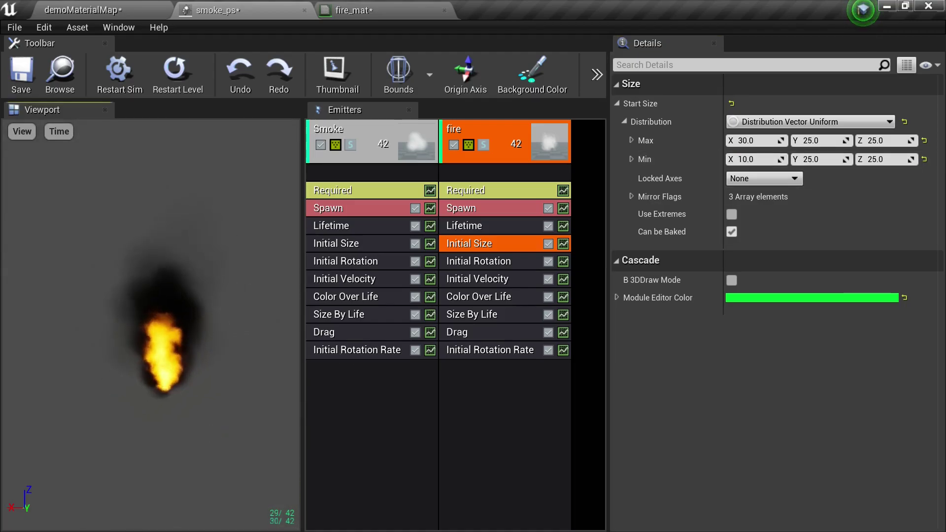
- In the fire emitter's Lifetime module, set the Min to 0.3 and the Max to 0.5
{"action": "scroll", "coordinate": [153, 445], "scroll_direction": "up", "scroll_amount": 3}
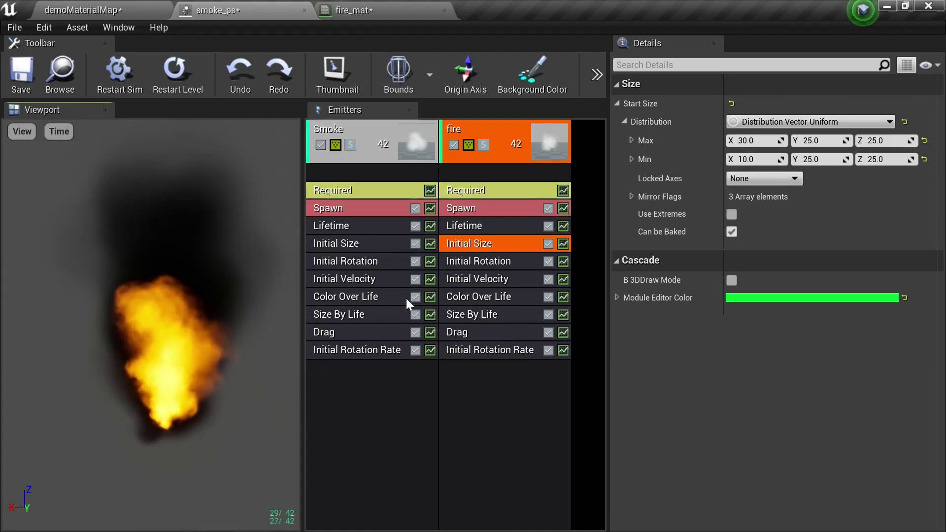
{"action": "left_click", "coordinate": [487, 224]}
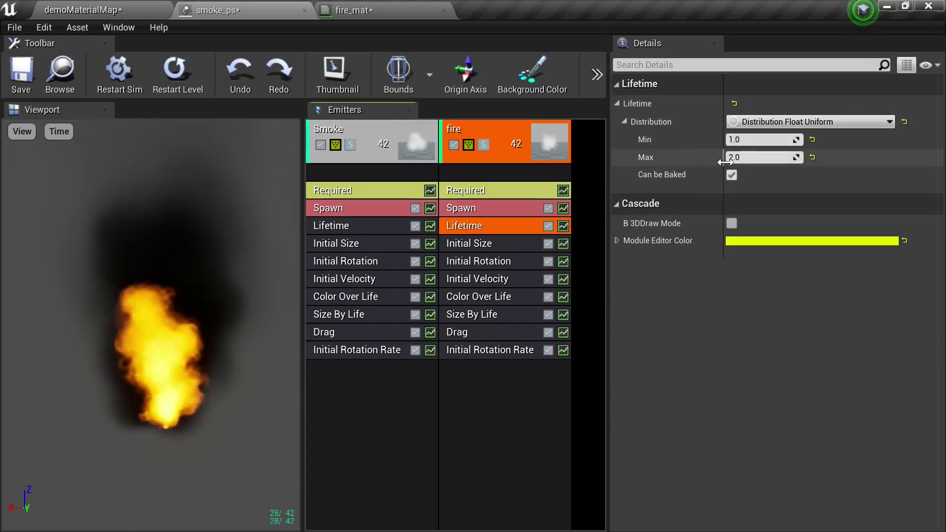
{"action": "left_click", "coordinate": [758, 144]}
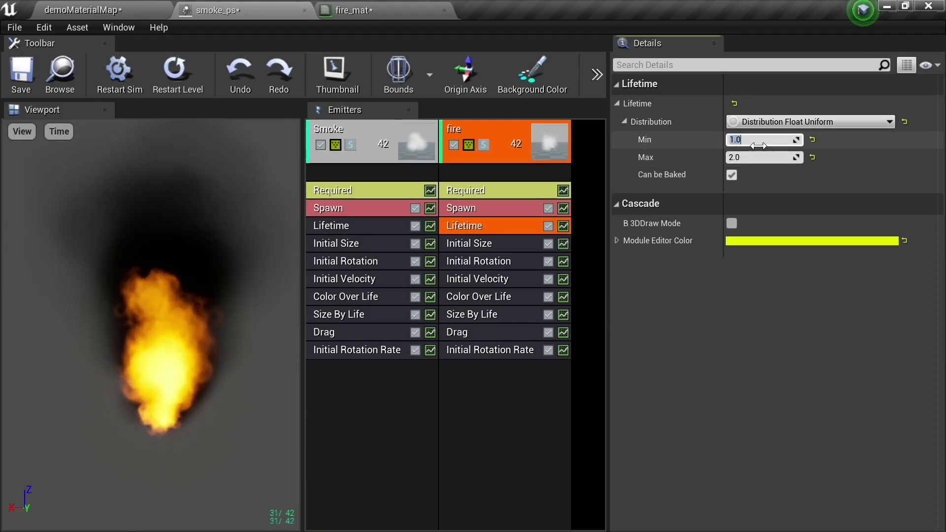
{"action": "type", "text": ".3"}
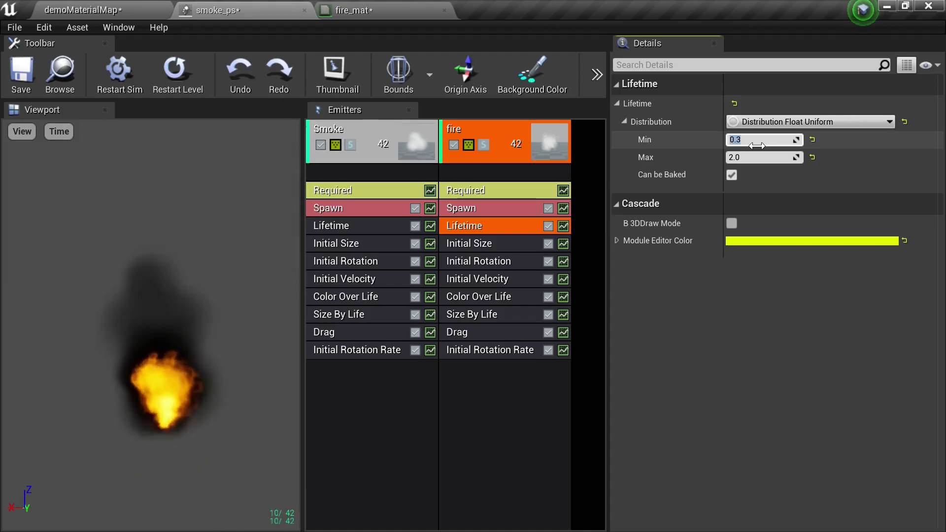
{"action": "left_click", "coordinate": [759, 158]}
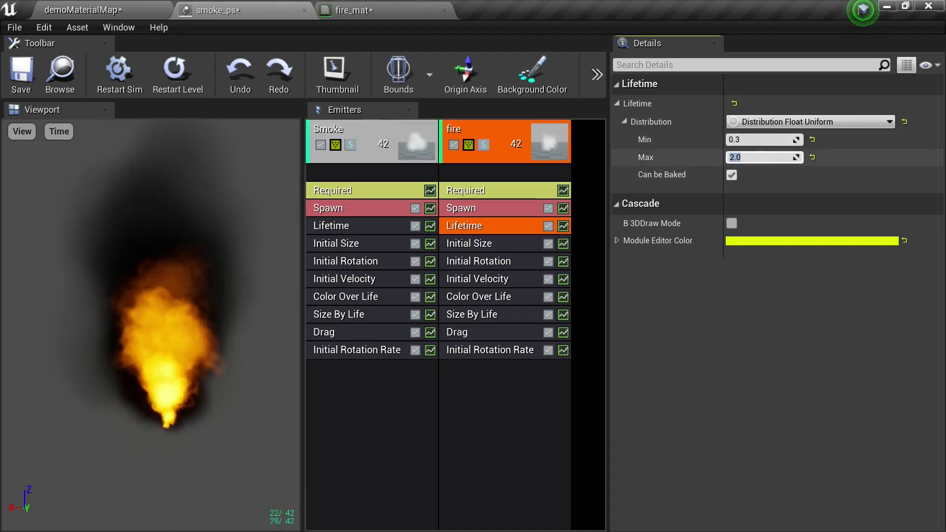
{"action": "type", "text": "."}
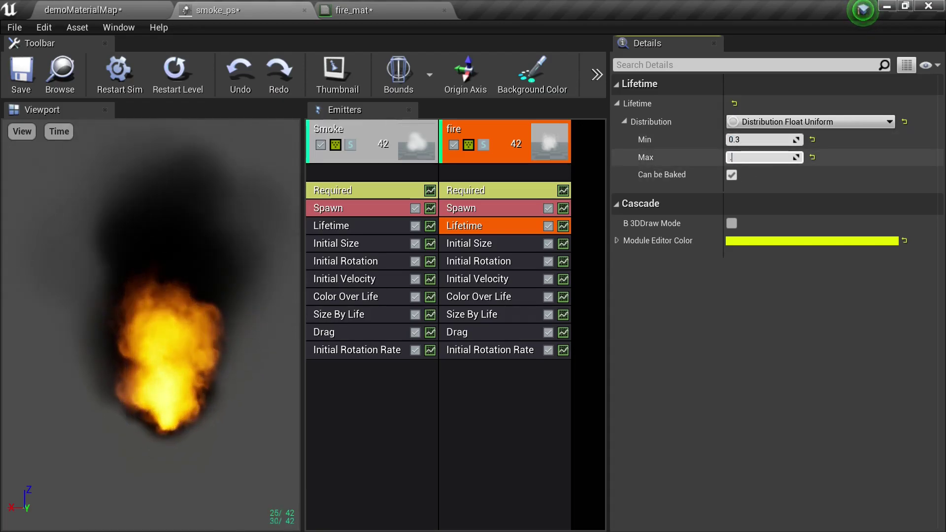
{"action": "type", "text": "5"}
{"action": "key", "text": "Return"}
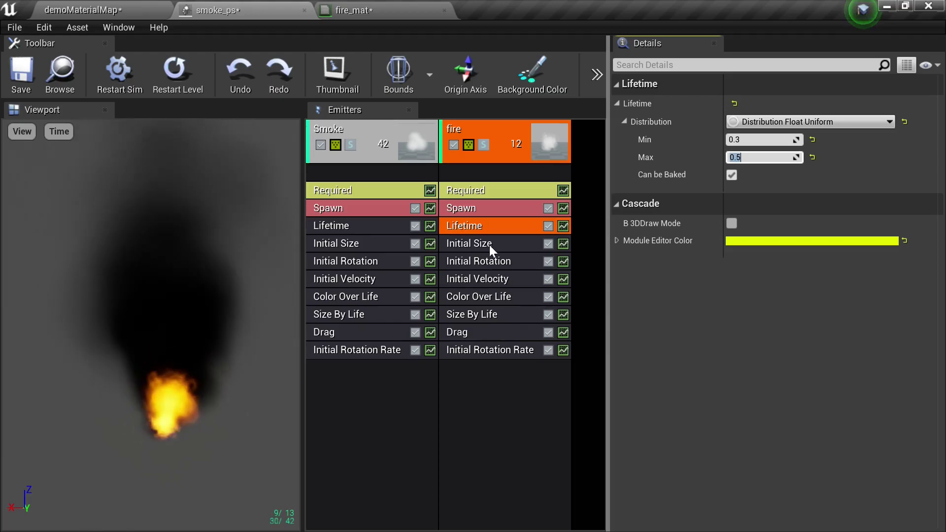
- In the fire emitter's Initial Velocity, raise the Start Velocity Max Z to 70
{"action": "left_click", "coordinate": [507, 250]}
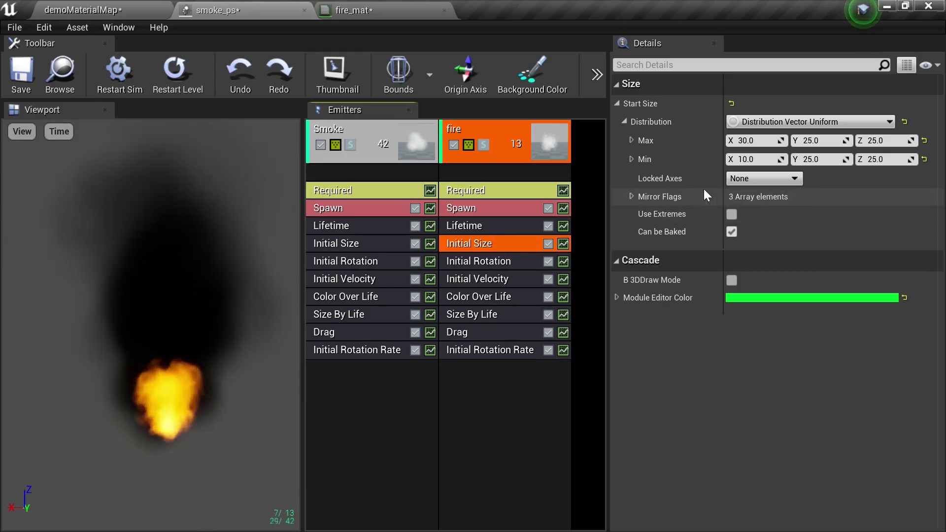
{"action": "left_click", "coordinate": [496, 279]}
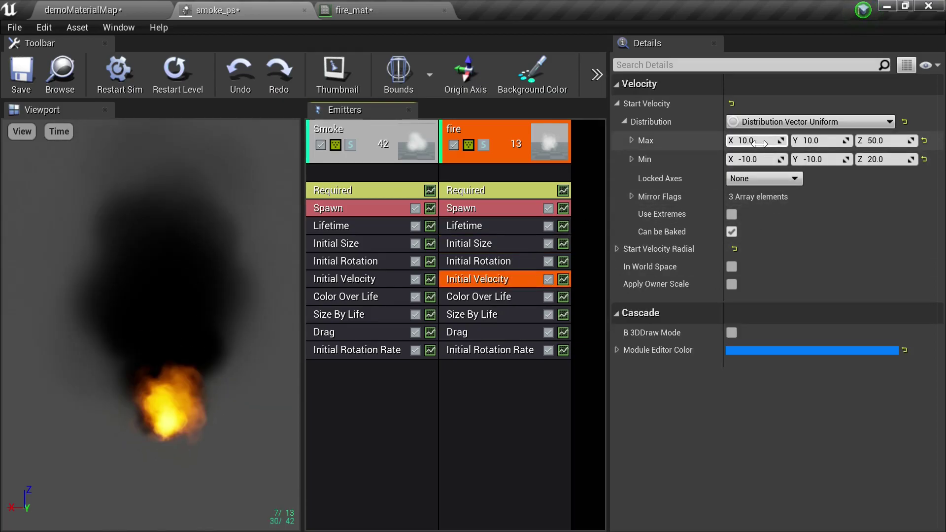
{"action": "left_click", "coordinate": [882, 141]}
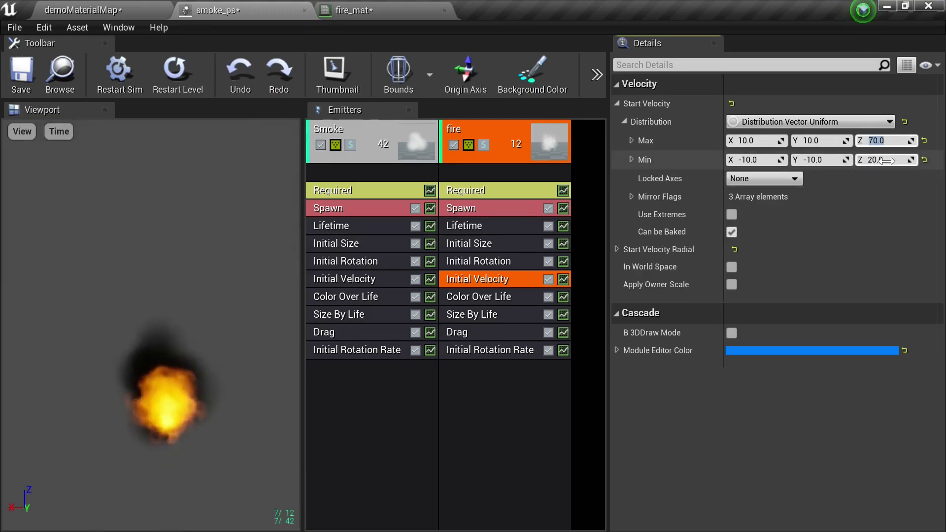
- In the fire emitter's Size By Life curve, set point 1 to In Val 0.5 and Out Val X 1.0, and point 2's Out Val X to 0.0
{"action": "left_click", "coordinate": [505, 244]}
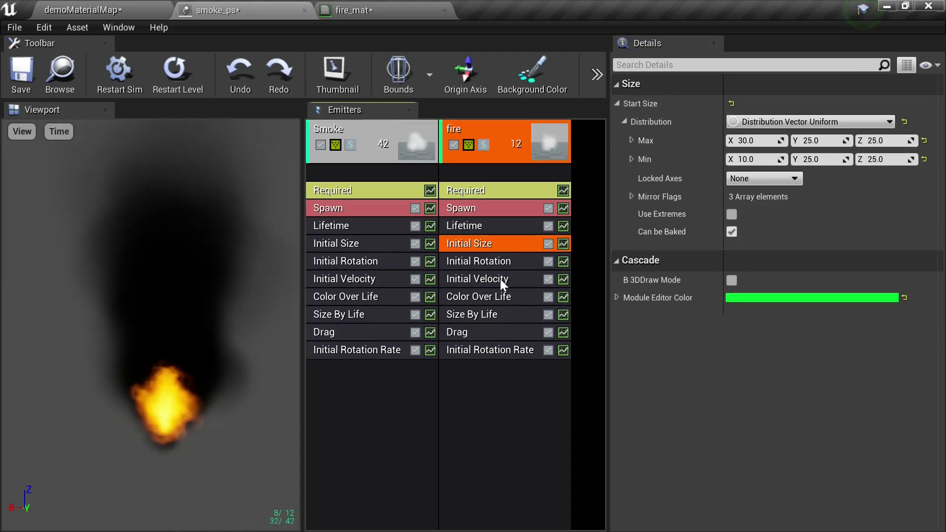
{"action": "left_click", "coordinate": [506, 315]}
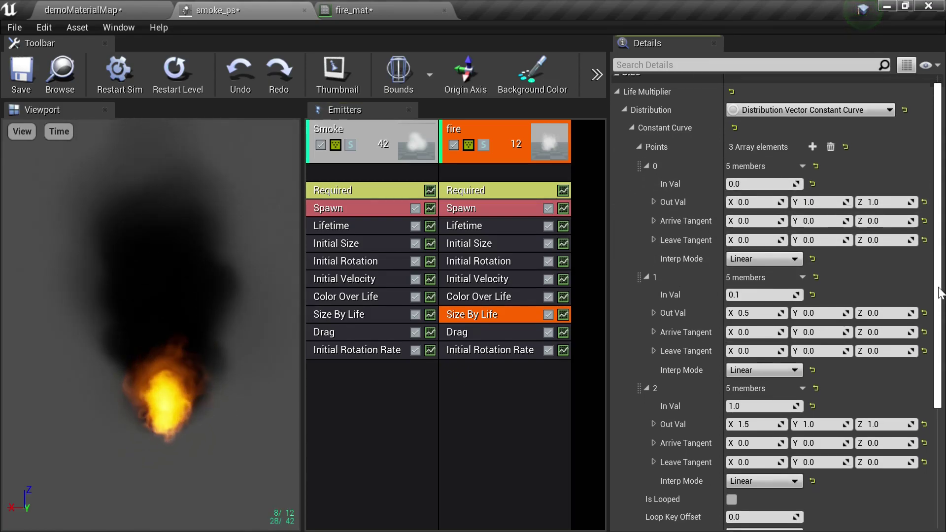
{"action": "scroll", "coordinate": [838, 266], "scroll_direction": "down", "scroll_amount": 2}
{"action": "left_click", "coordinate": [750, 267]}
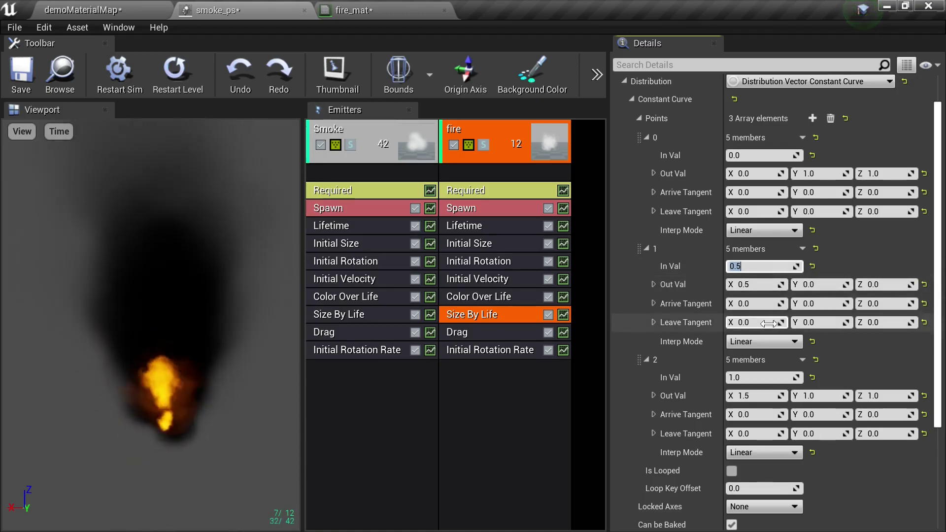
{"action": "left_click", "coordinate": [765, 287]}
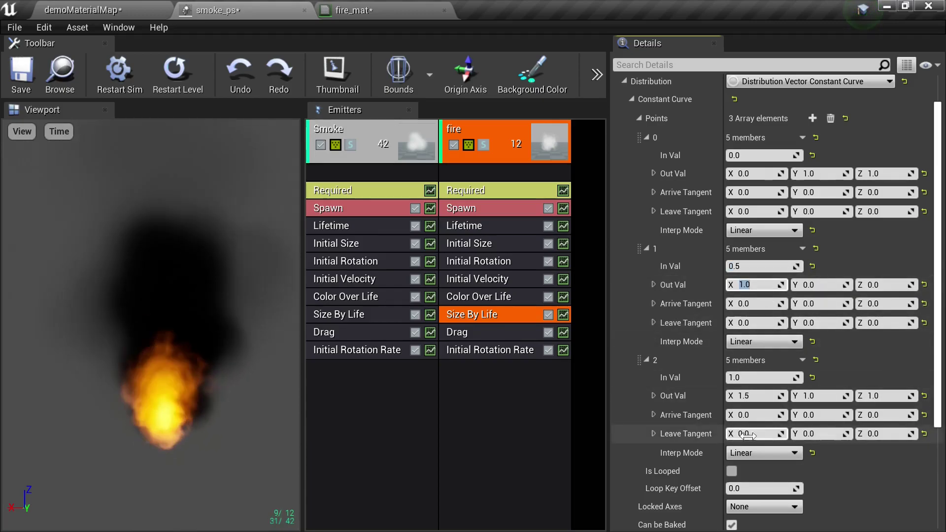
{"action": "left_click", "coordinate": [762, 396]}
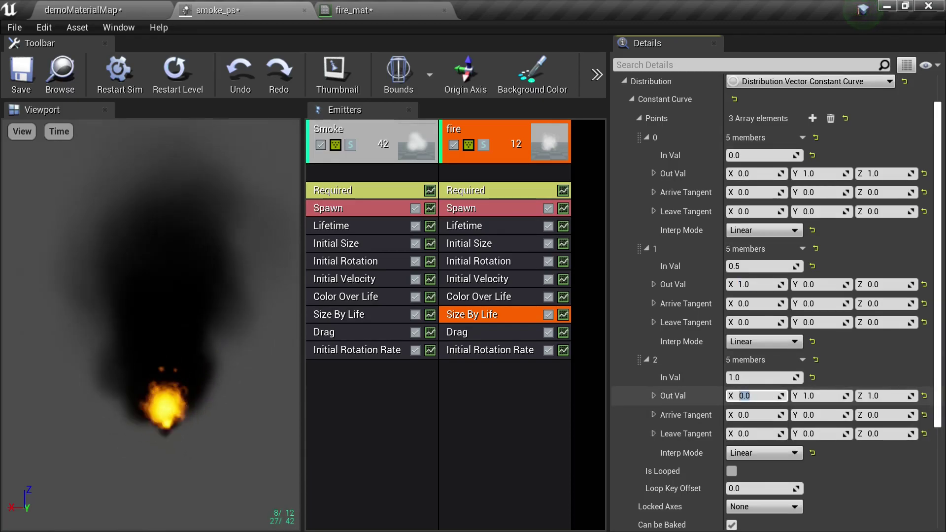
- In the fire emitter's Initial Size, set the Start Size Max X to 50
{"action": "left_click", "coordinate": [500, 333]}
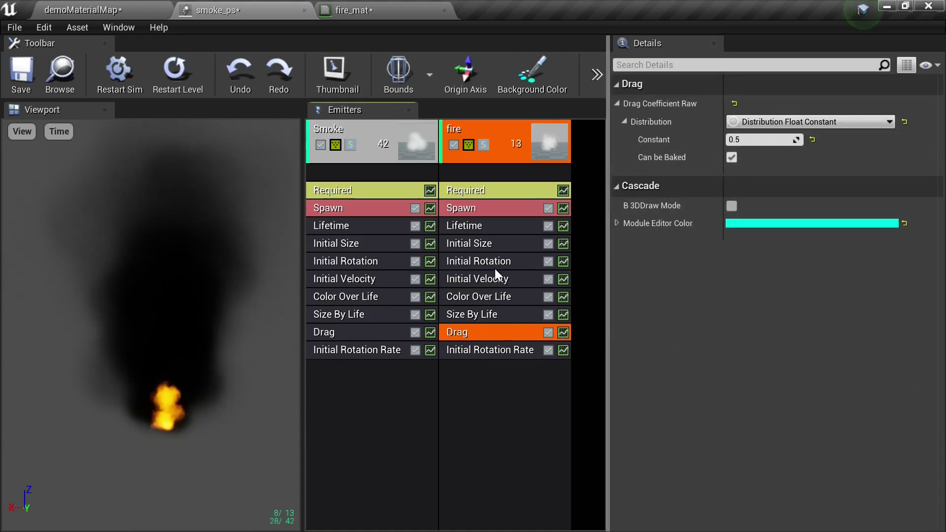
{"action": "left_click", "coordinate": [478, 303]}
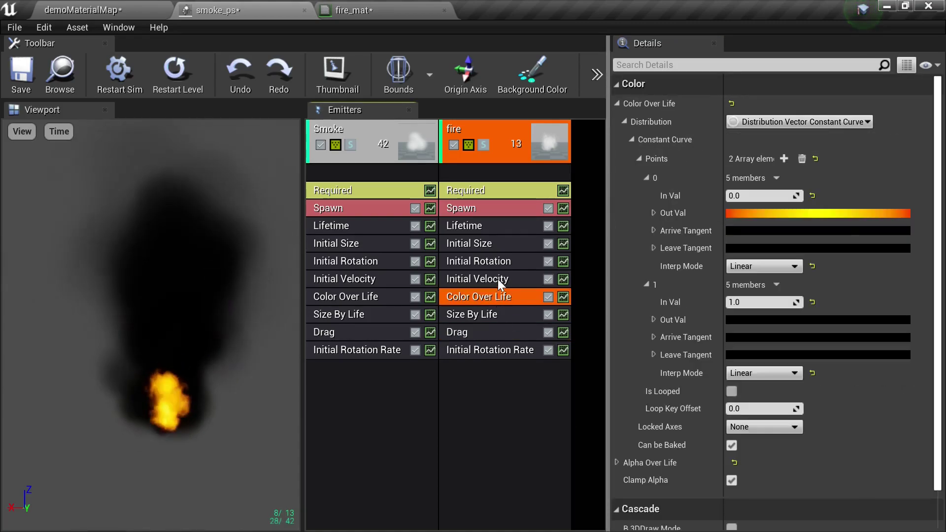
{"action": "left_click", "coordinate": [491, 242]}
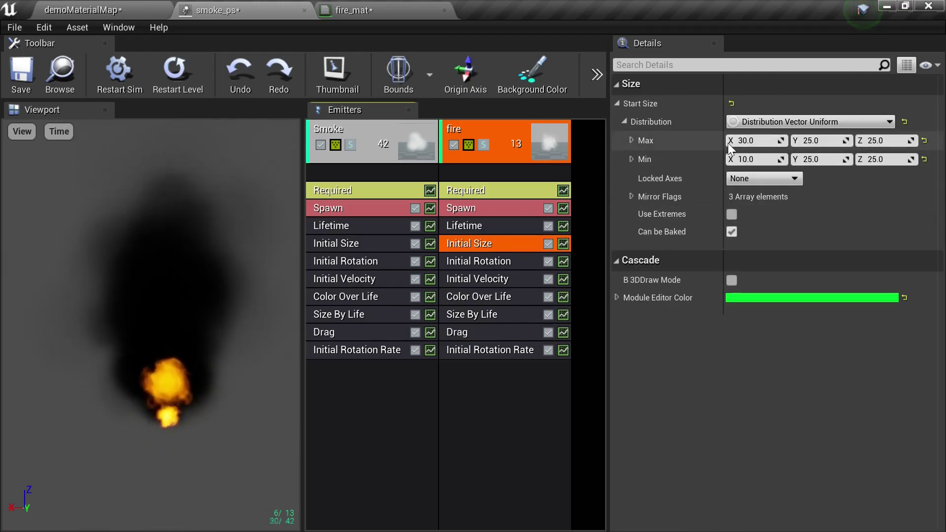
{"action": "left_click", "coordinate": [746, 141]}
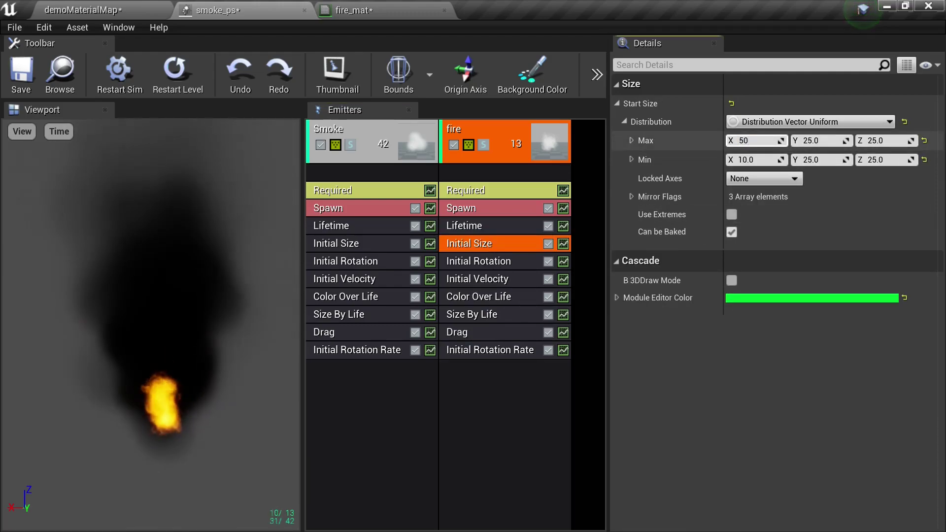
{"action": "key", "text": "Return"}
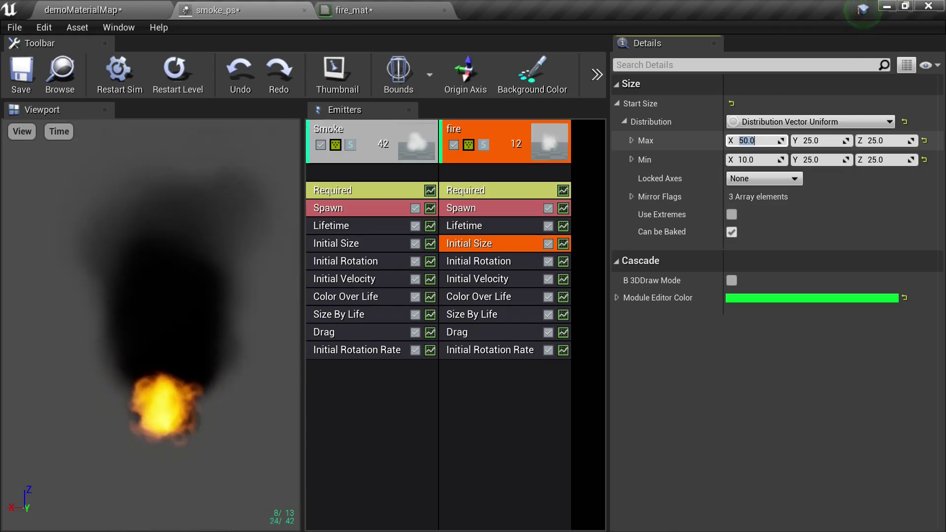
- In the fire emitter's Size By Life curve, set the Out Val X of point 2 to 0.3
{"action": "left_click", "coordinate": [515, 260]}
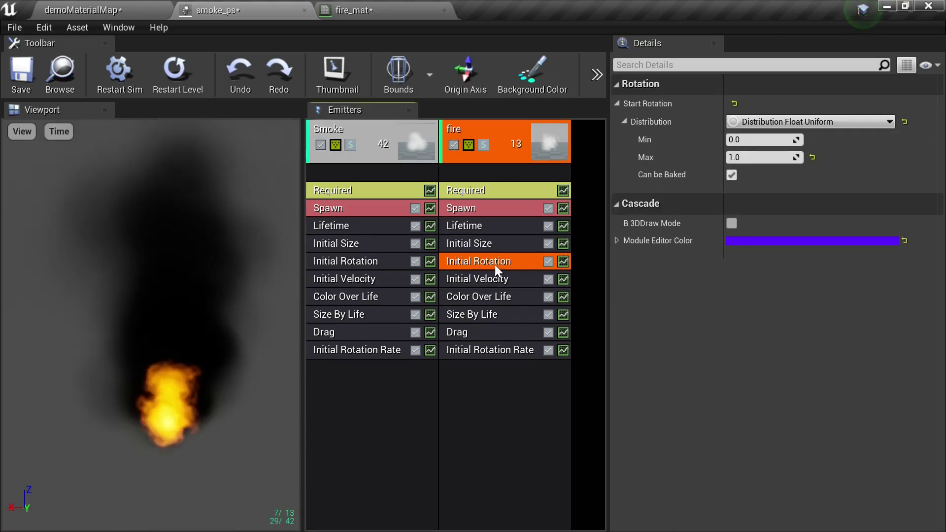
{"action": "left_click", "coordinate": [504, 281]}
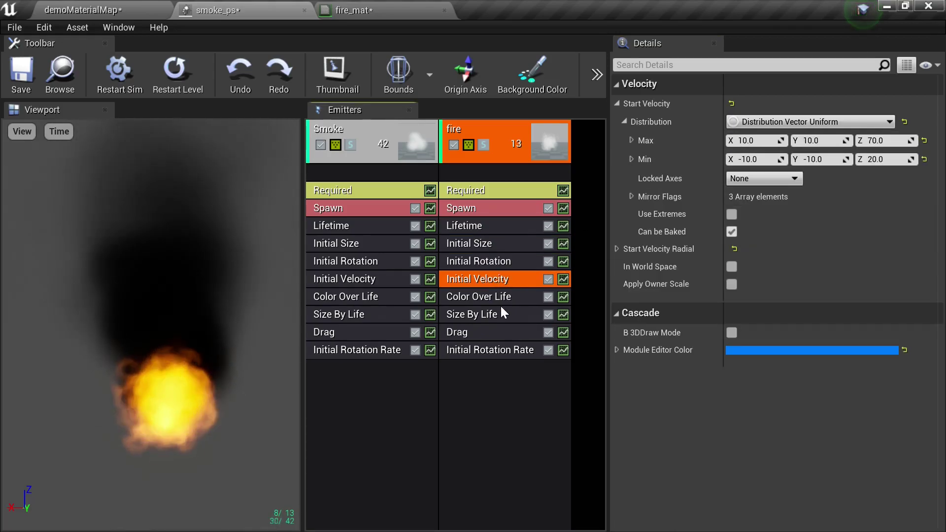
{"action": "left_click", "coordinate": [502, 297]}
{"action": "left_click", "coordinate": [495, 315]}
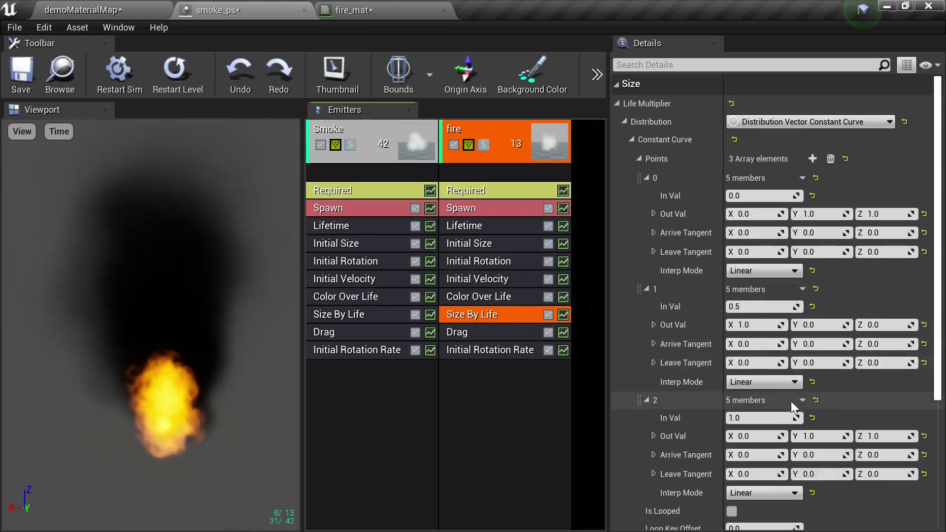
{"action": "left_click", "coordinate": [745, 436]}
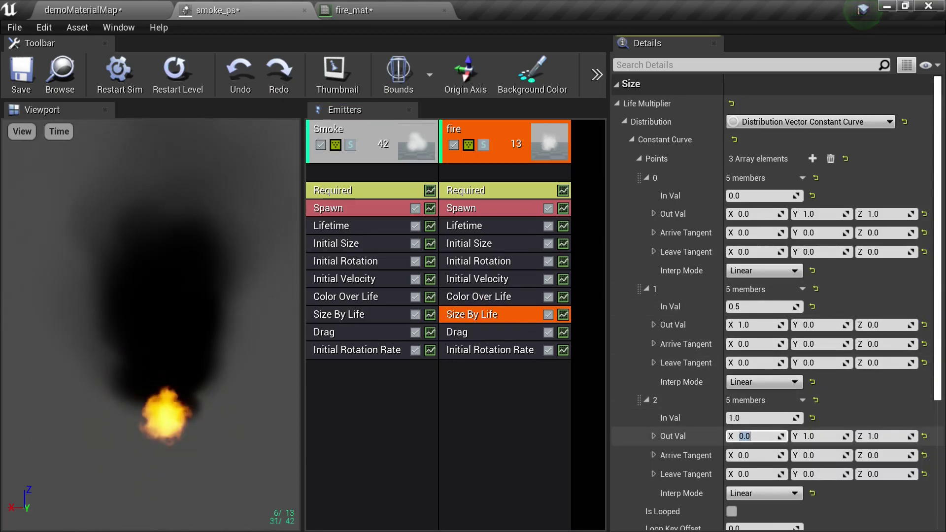
{"action": "type", "text": ".5"}
{"action": "key", "text": "Return"}
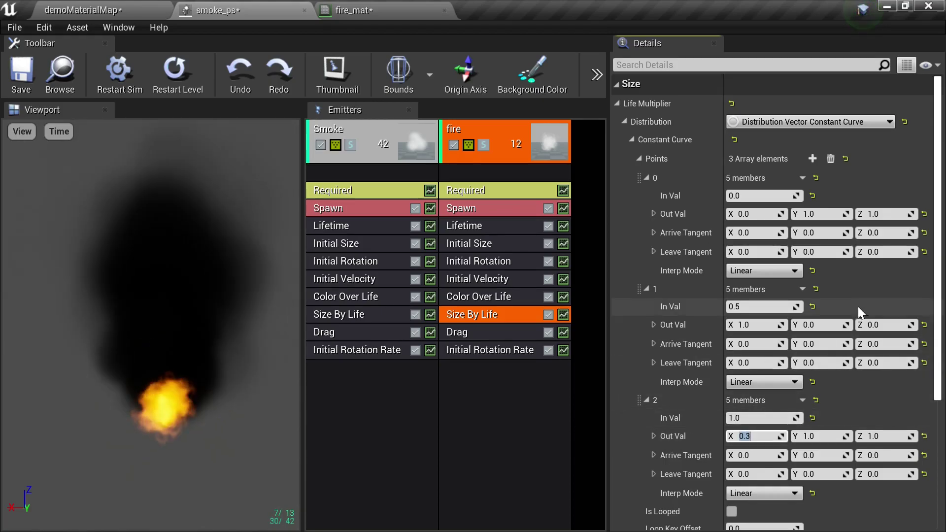
- Open the Curve Editor and dock it below the Details panel
{"action": "left_click", "coordinate": [121, 30]}
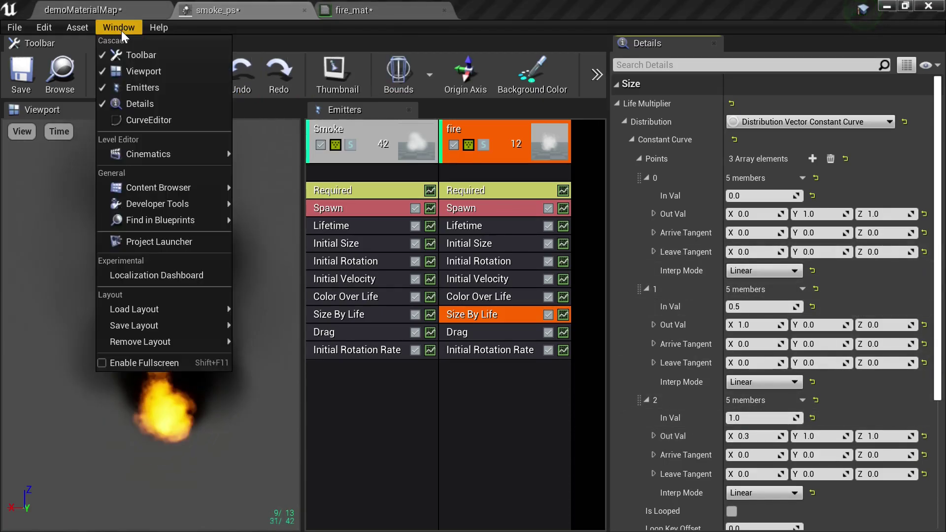
{"action": "left_click", "coordinate": [172, 124]}
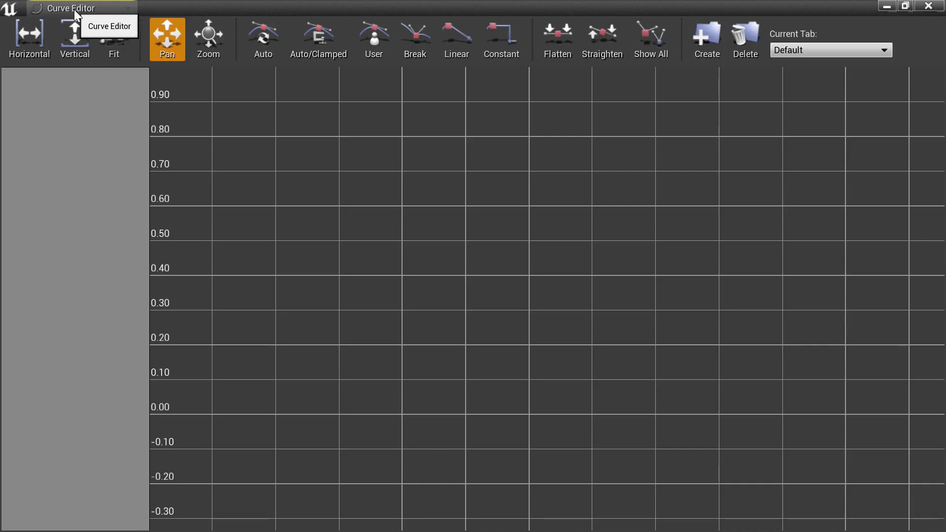
{"action": "left_click_drag", "start_coordinate": [78, 11], "coordinate": [763, 436]}
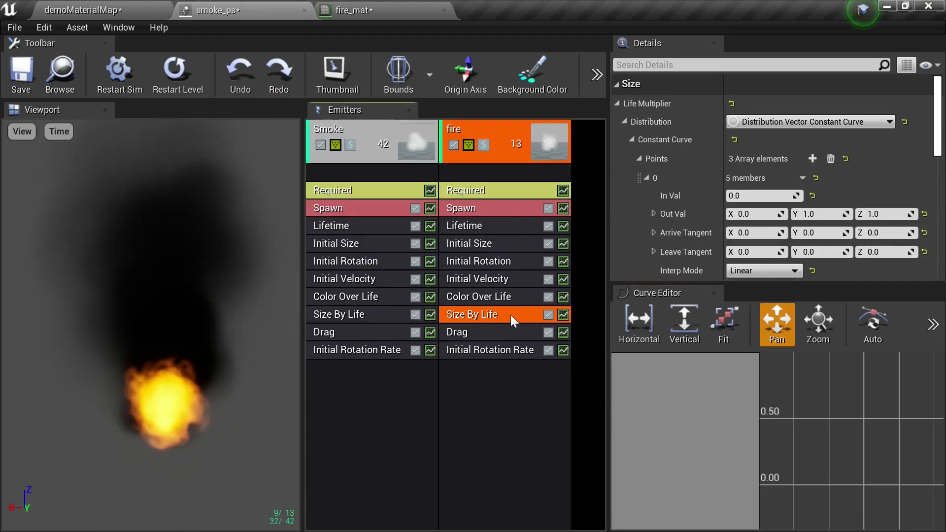
- Show the fire emitter's Size By Life curve in the Curve Editor, widen the editor and fit the curve horizontally and vertically
{"action": "left_click", "coordinate": [563, 318]}
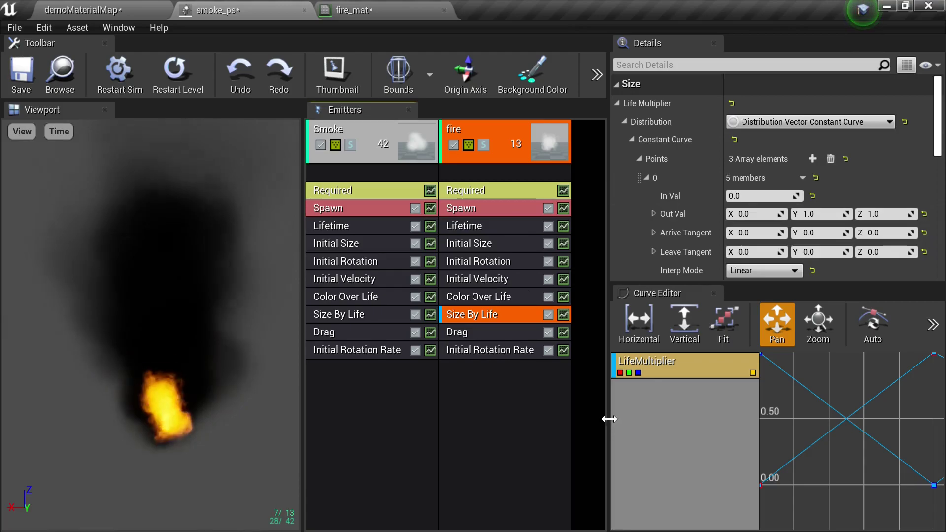
{"action": "left_click_drag", "start_coordinate": [607, 417], "coordinate": [419, 410]}
{"action": "scroll", "coordinate": [720, 472], "scroll_direction": "down", "scroll_amount": 3}
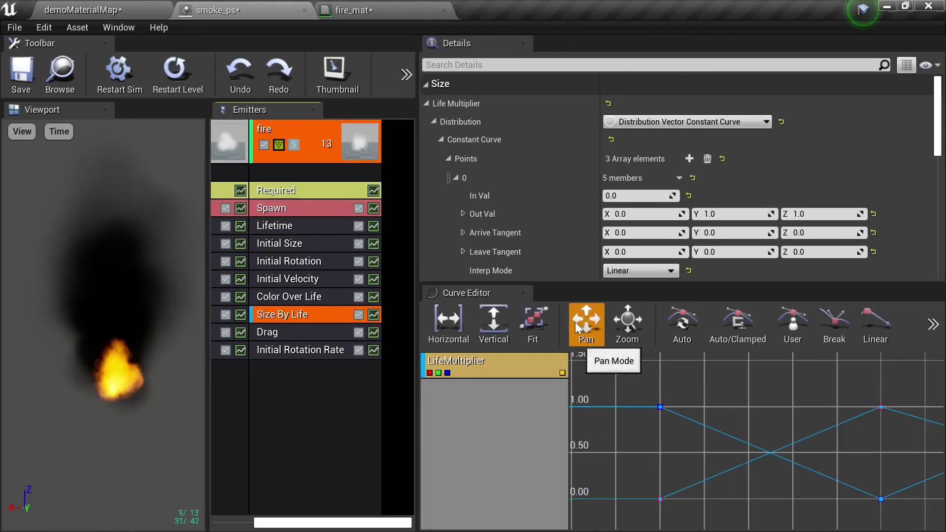
{"action": "left_click", "coordinate": [454, 323]}
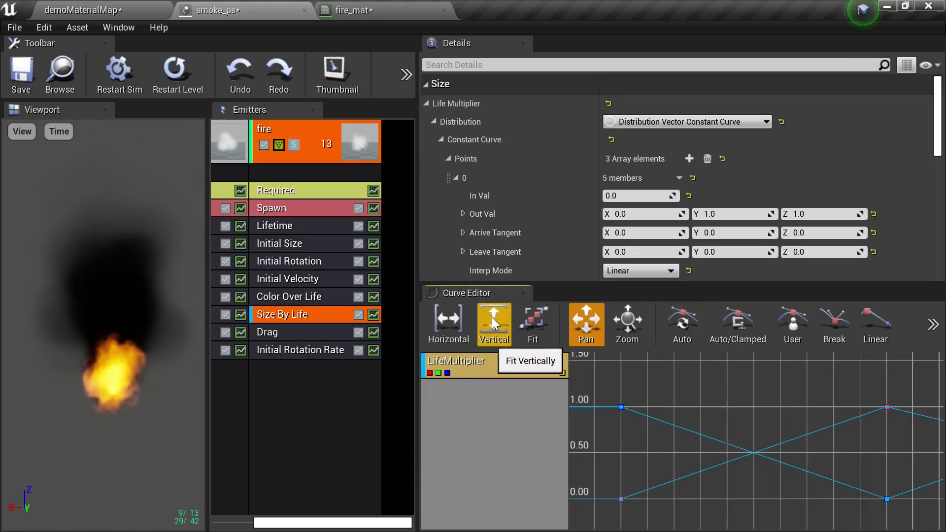
{"action": "left_click", "coordinate": [492, 319]}
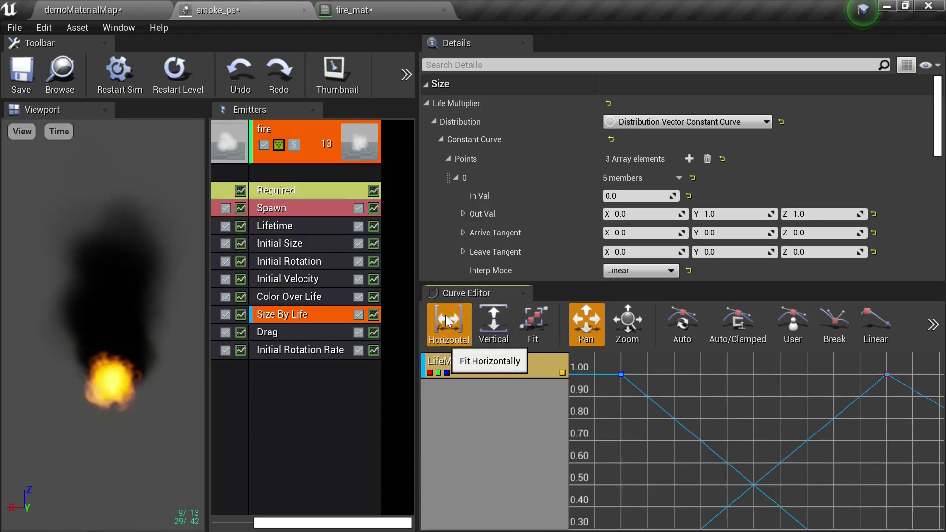
- Hide the LifeMultiplier curve's green channel, and switch its blue channel off and back on
{"action": "left_click", "coordinate": [447, 373]}
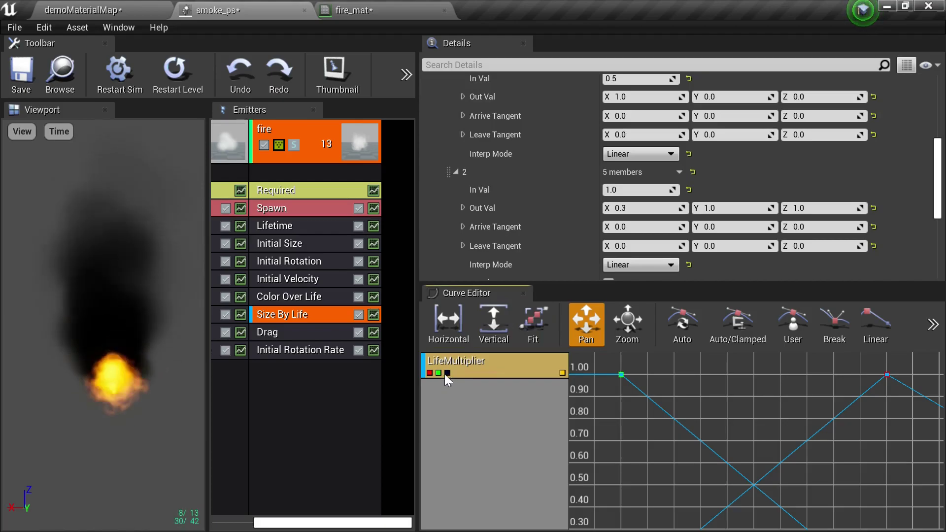
{"action": "left_click", "coordinate": [438, 373]}
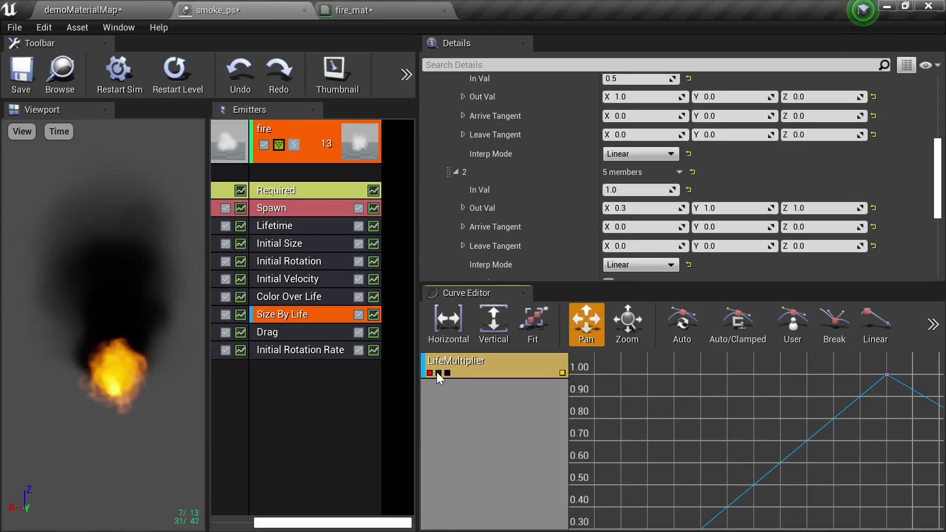
{"action": "left_click", "coordinate": [448, 373]}
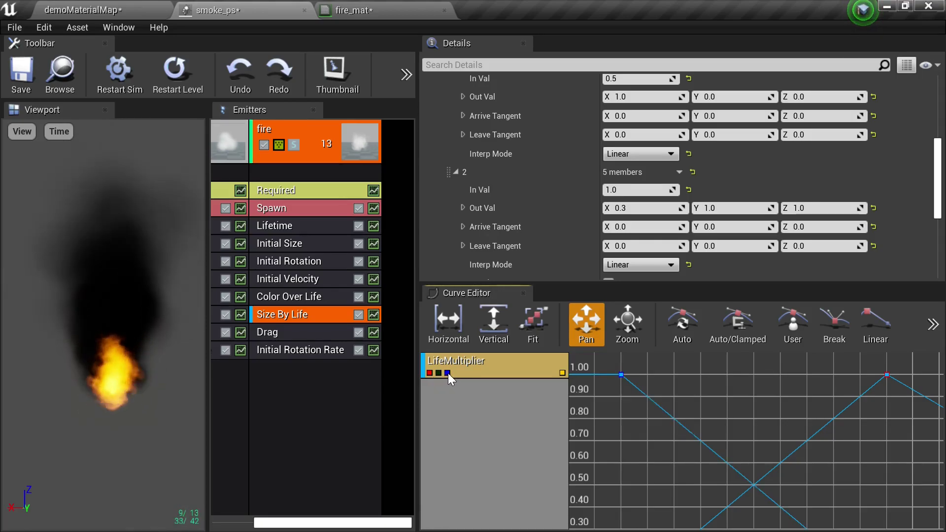
- Hide the LifeMultiplier curve's blue channel and bring all three points of the remaining red curve into view
{"action": "left_click", "coordinate": [447, 374]}
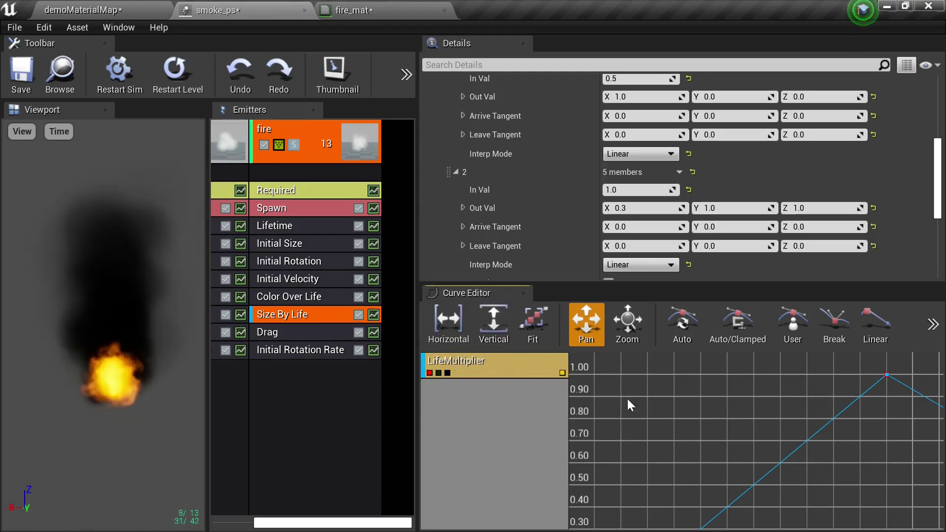
{"action": "scroll", "coordinate": [661, 400], "scroll_direction": "down", "scroll_amount": 1}
{"action": "right_click", "coordinate": [687, 392]}
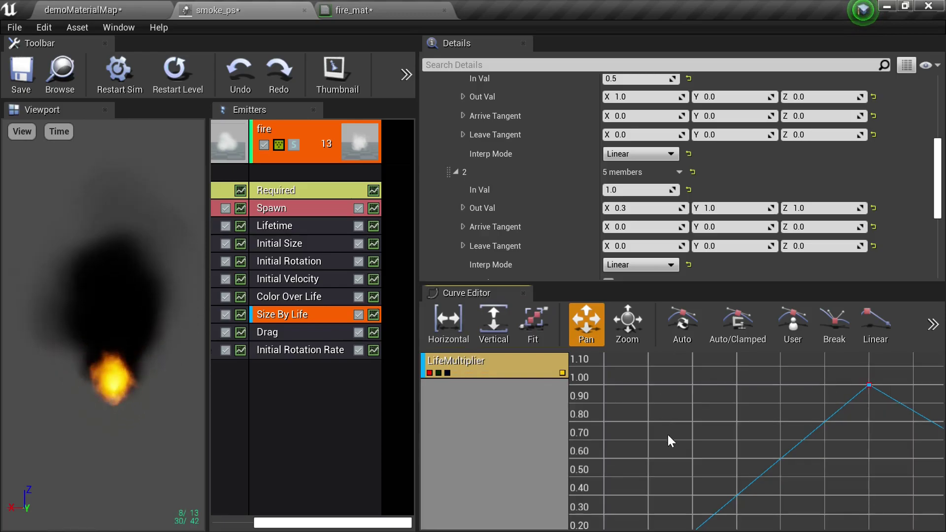
{"action": "left_click", "coordinate": [687, 452]}
{"action": "left_click_drag", "start_coordinate": [684, 454], "coordinate": [513, 414]}
{"action": "scroll", "coordinate": [676, 429], "scroll_direction": "down", "scroll_amount": 1}
{"action": "scroll", "coordinate": [646, 431], "scroll_direction": "down", "scroll_amount": 1}
{"action": "left_click_drag", "start_coordinate": [646, 431], "coordinate": [725, 435]}
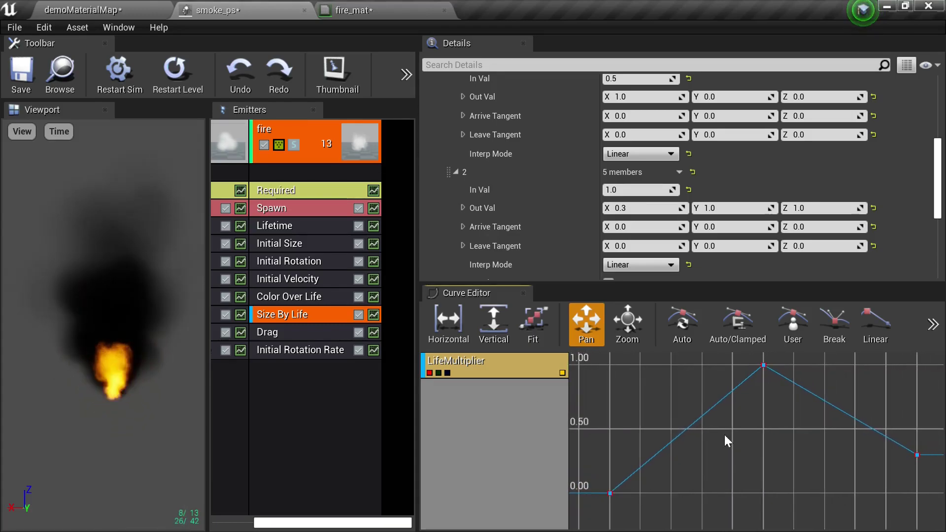
{"action": "mouse_move", "coordinate": [595, 360]}
{"action": "left_mouse_down"}
{"action": "mouse_move", "coordinate": [771, 449]}
{"action": "mouse_move", "coordinate": [610, 373]}
{"action": "mouse_move", "coordinate": [620, 357]}
{"action": "mouse_move", "coordinate": [590, 369]}
{"action": "left_mouse_up"}
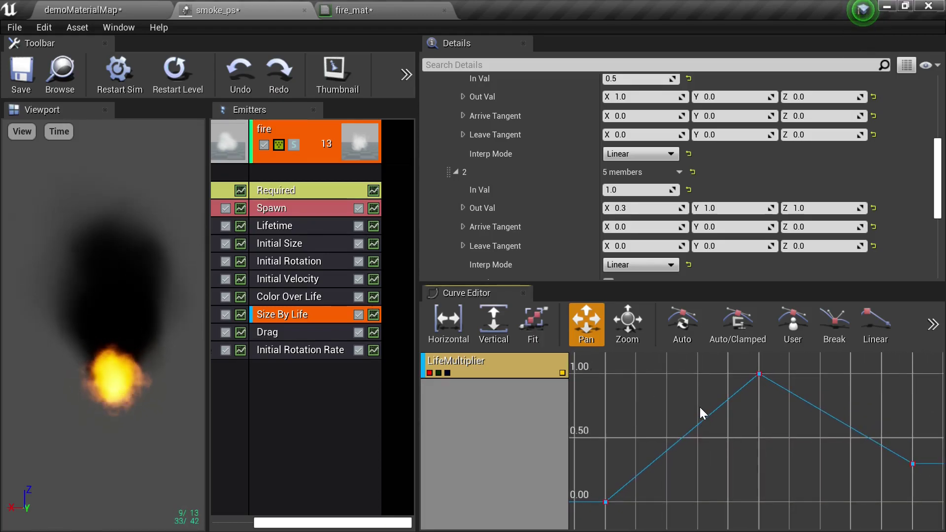
{"action": "left_click_drag", "start_coordinate": [763, 449], "coordinate": [768, 451]}
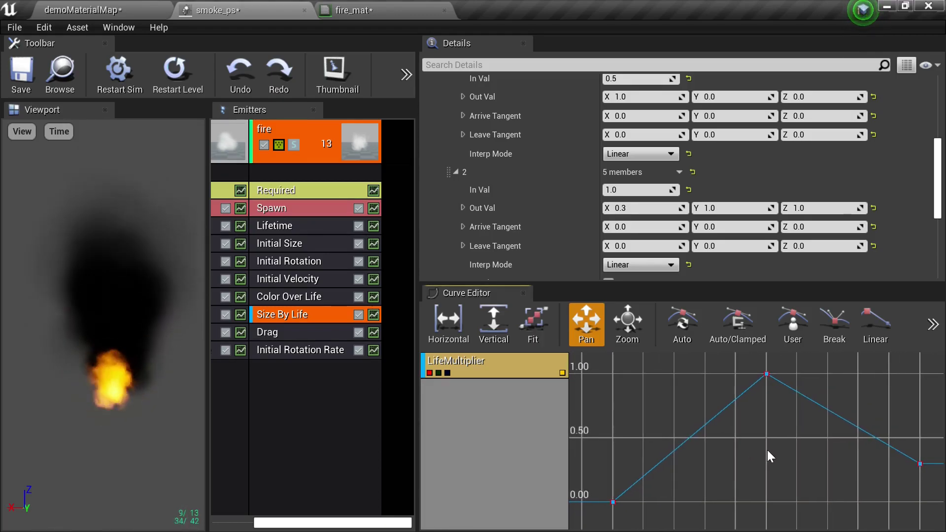
- Set the middle and first points of the red LifeMultiplier curve to Auto interpolation
{"action": "left_click", "coordinate": [767, 374]}
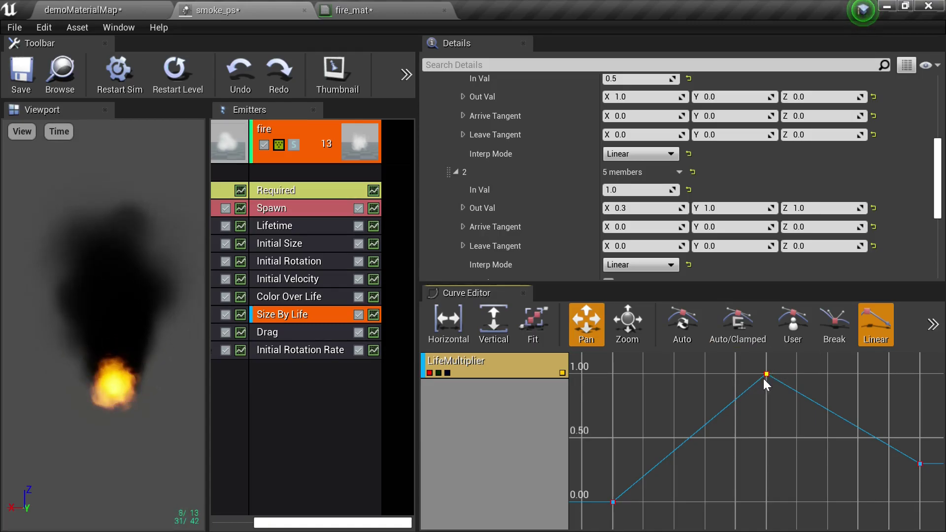
{"action": "left_click", "coordinate": [684, 321]}
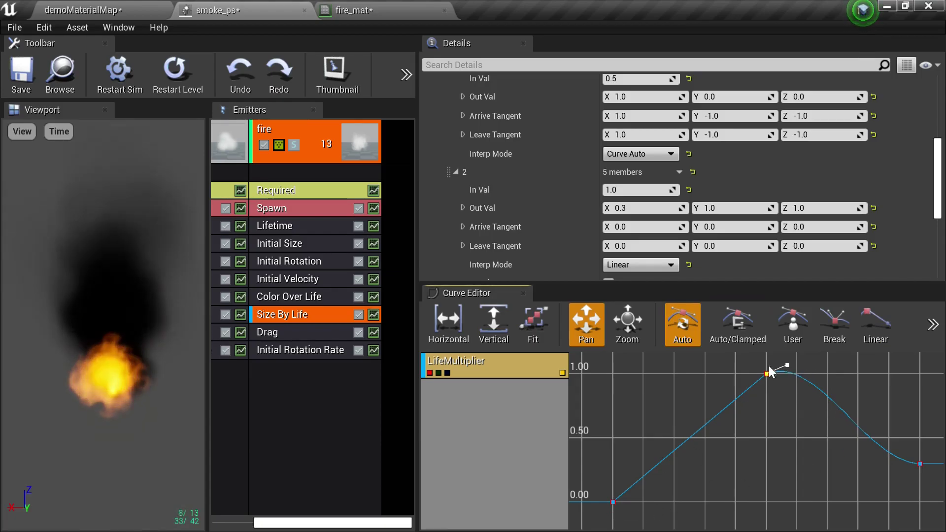
{"action": "left_click", "coordinate": [614, 502]}
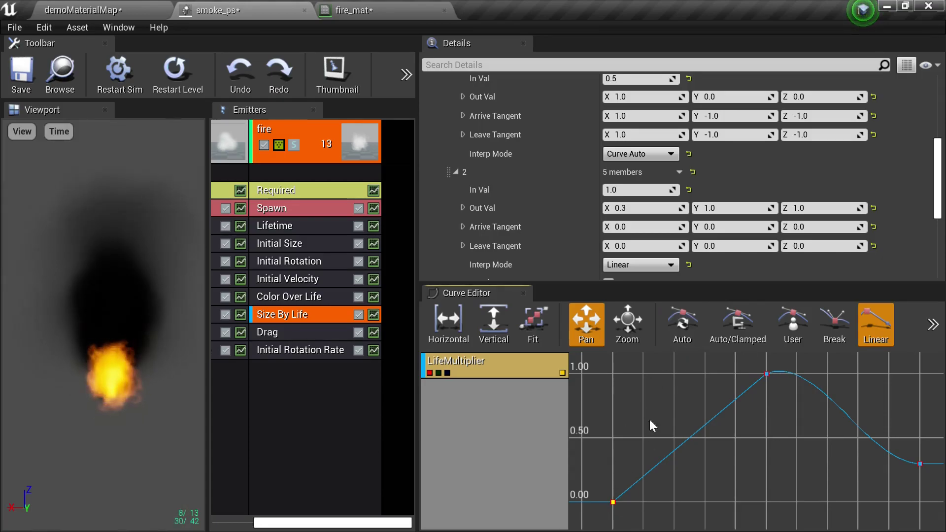
{"action": "left_click", "coordinate": [685, 325]}
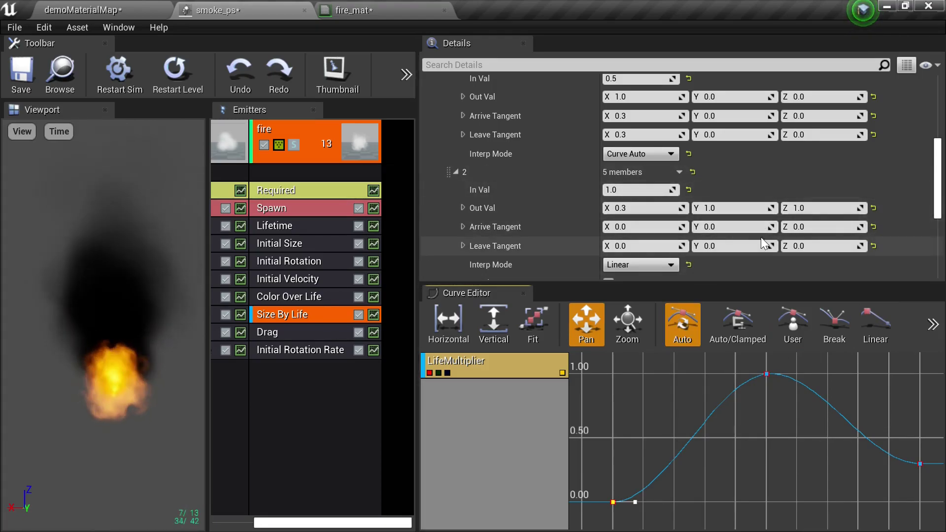
- In the fire emitter's Size By Life curve, try an Out Val X of 0.7 for point 2 and settle on 0.5
{"action": "left_click_drag", "start_coordinate": [942, 195], "coordinate": [942, 195]}
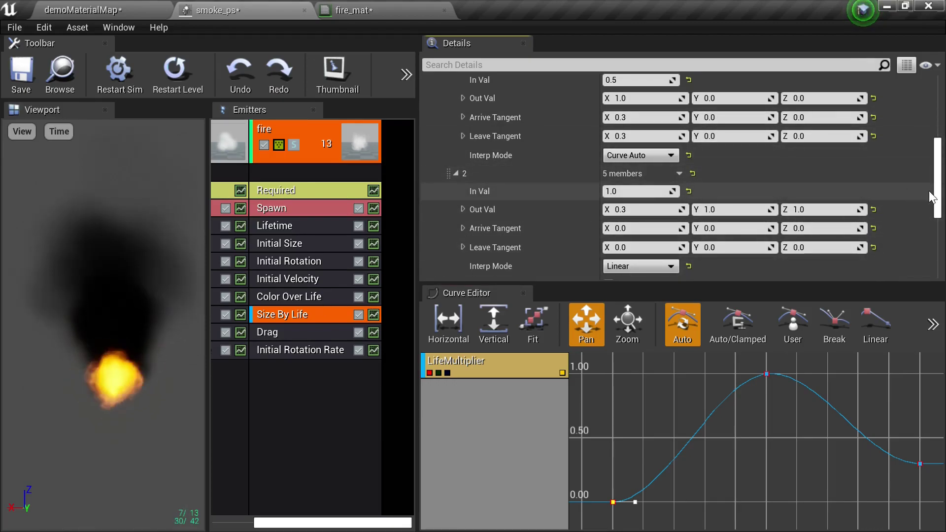
{"action": "scroll", "coordinate": [838, 177], "scroll_direction": "up", "scroll_amount": 3}
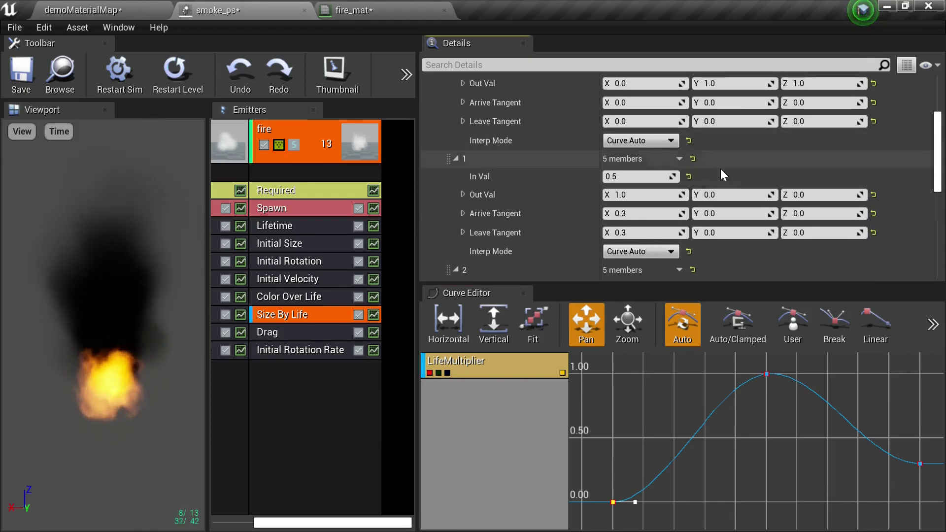
{"action": "scroll", "coordinate": [700, 173], "scroll_direction": "down", "scroll_amount": 3}
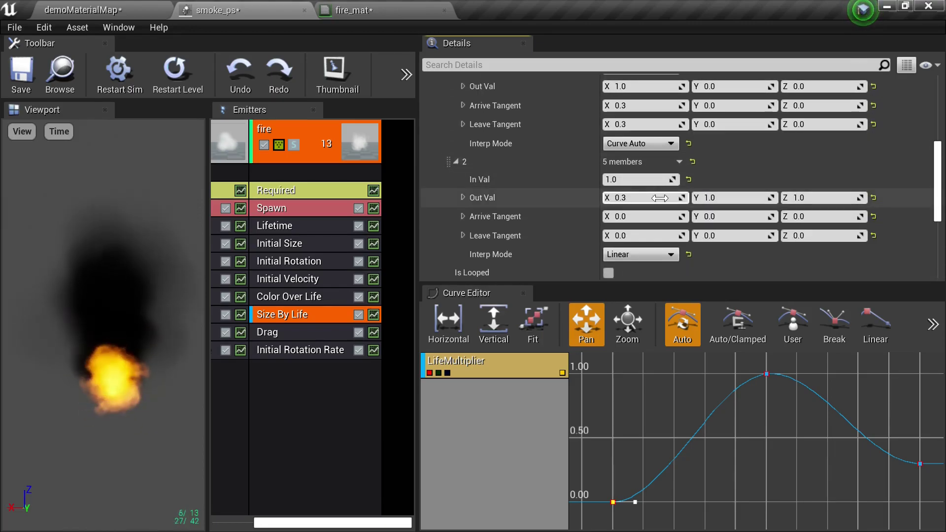
{"action": "left_click", "coordinate": [653, 197]}
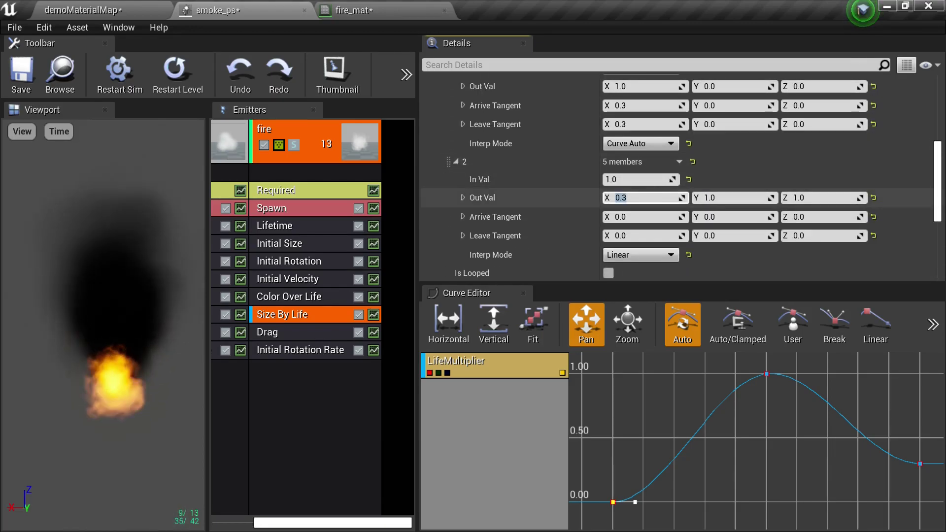
{"action": "type", "text": "0.7"}
{"action": "key", "text": "Return"}
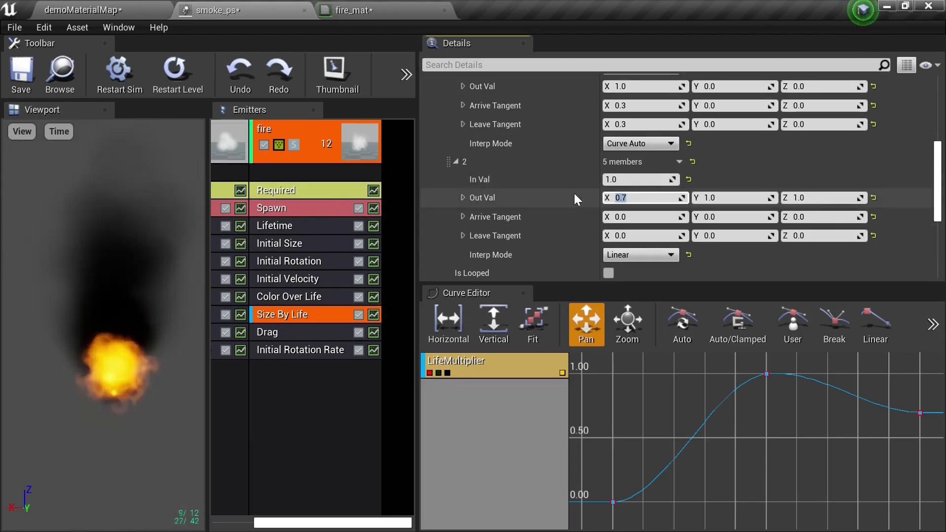
{"action": "type", "text": "0.5"}
{"action": "key", "text": "Return"}
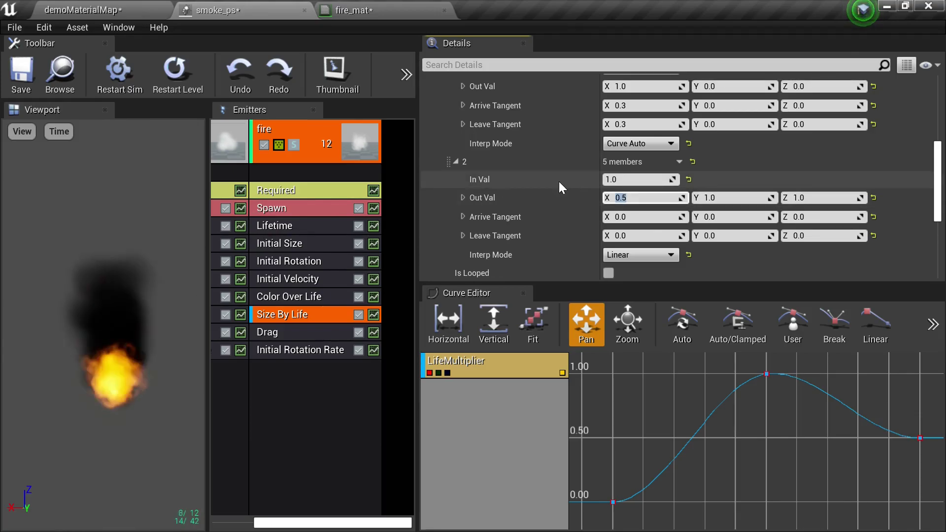
- Set the fire emitter's constant spawn rate to 100
{"action": "left_click", "coordinate": [290, 207]}
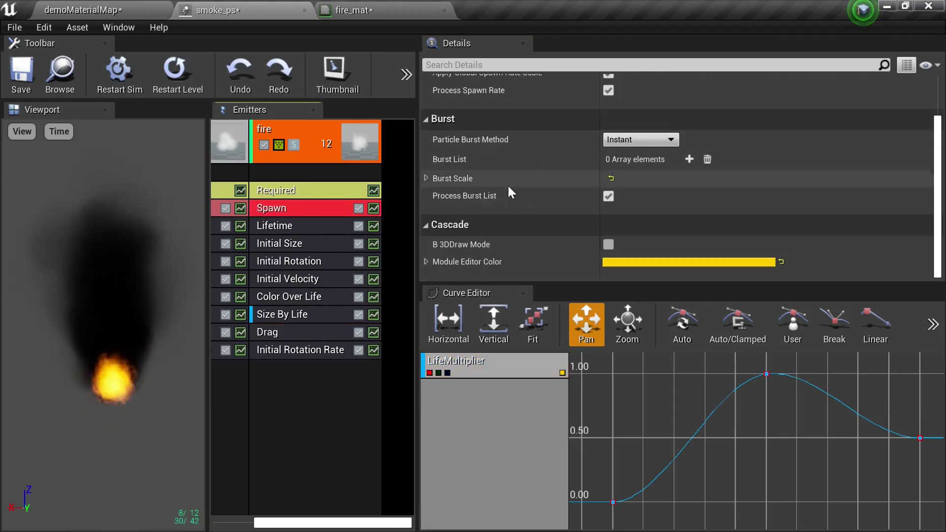
{"action": "scroll", "coordinate": [939, 228], "scroll_direction": "up", "scroll_amount": 3}
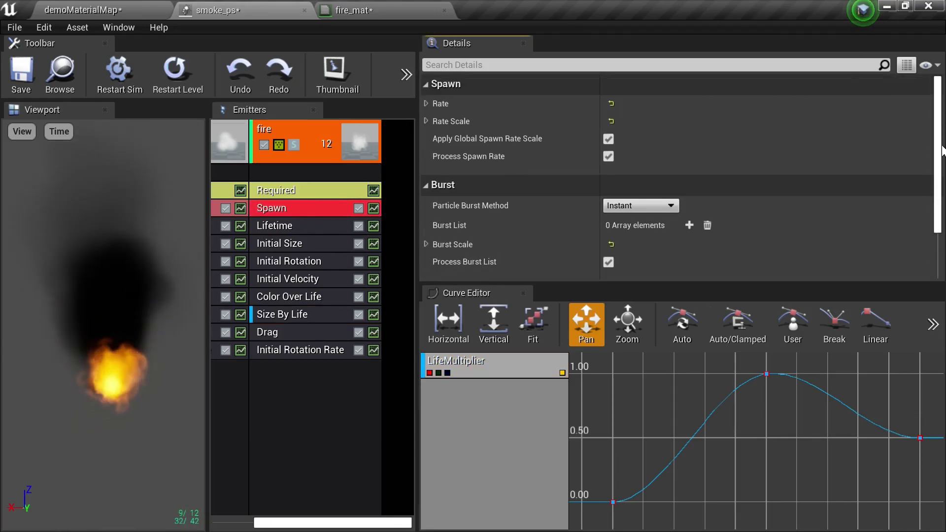
{"action": "left_click", "coordinate": [429, 103]}
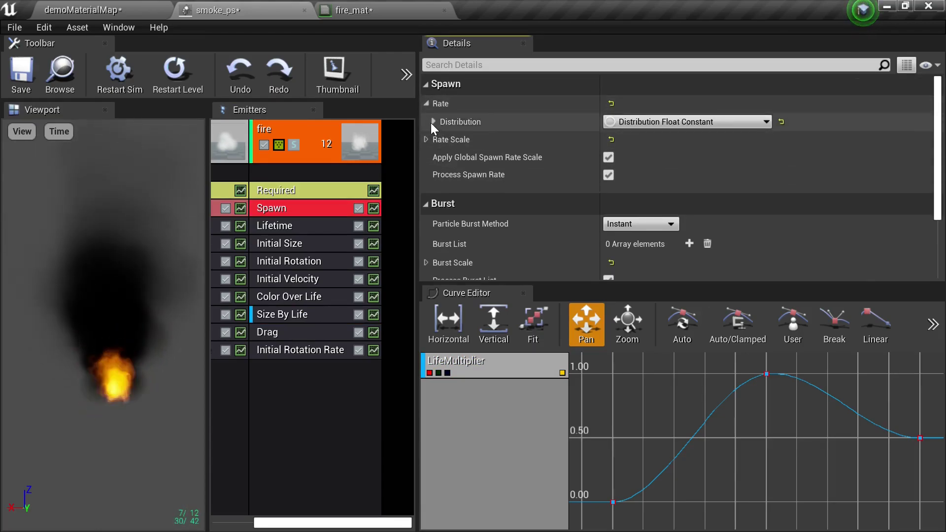
{"action": "left_click", "coordinate": [431, 122]}
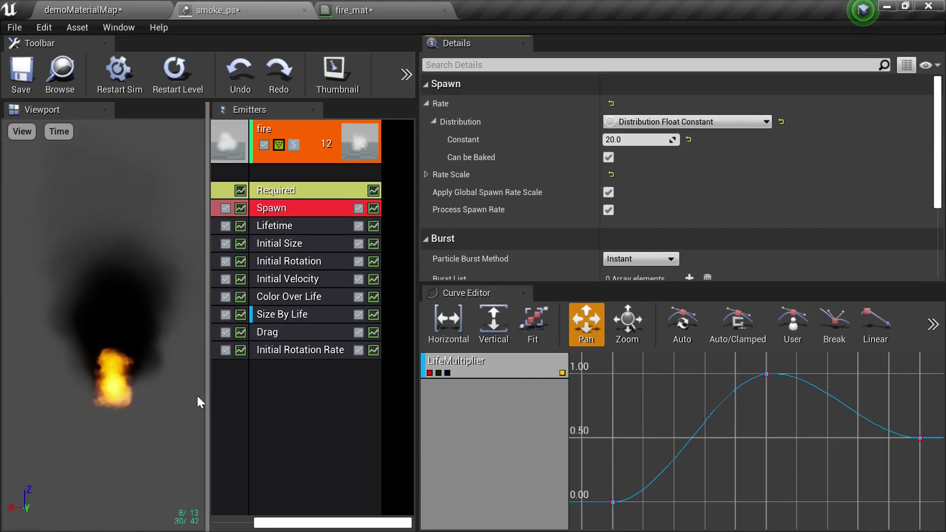
{"action": "left_click", "coordinate": [629, 141]}
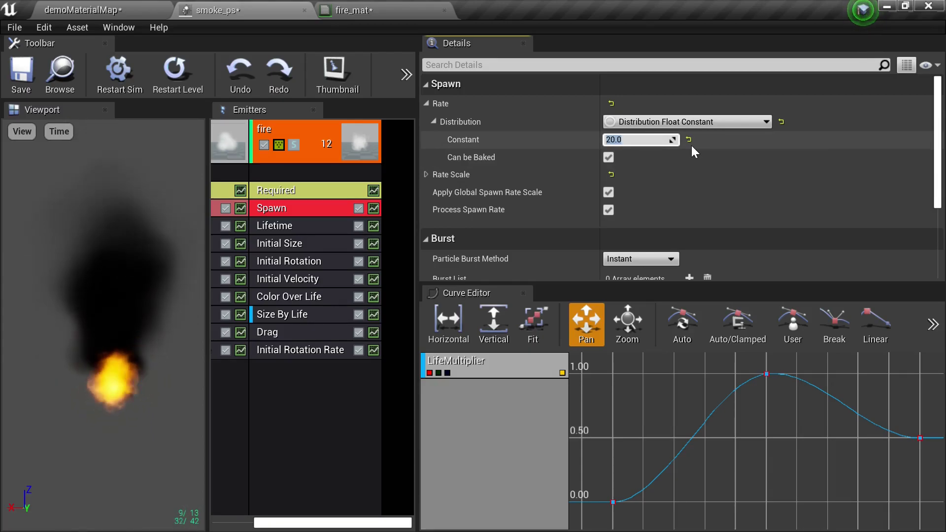
{"action": "type", "text": "50"}
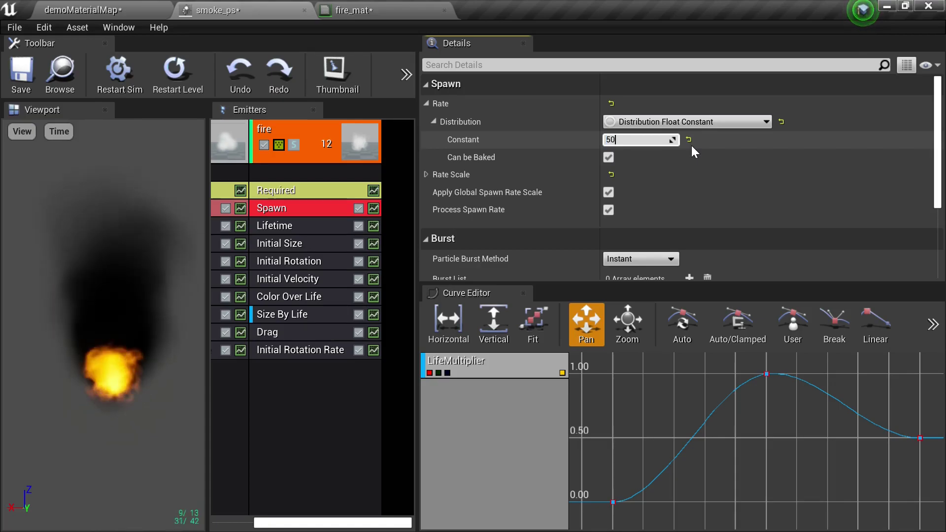
{"action": "key", "text": "BackSpace"}
{"action": "key", "text": "BackSpace"}
{"action": "type", "text": "100"}
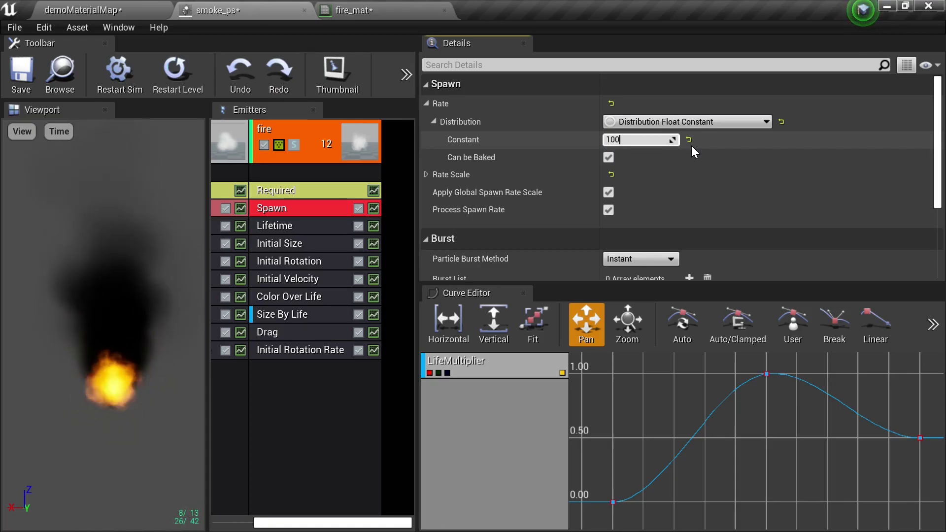
{"action": "key", "text": "Return"}
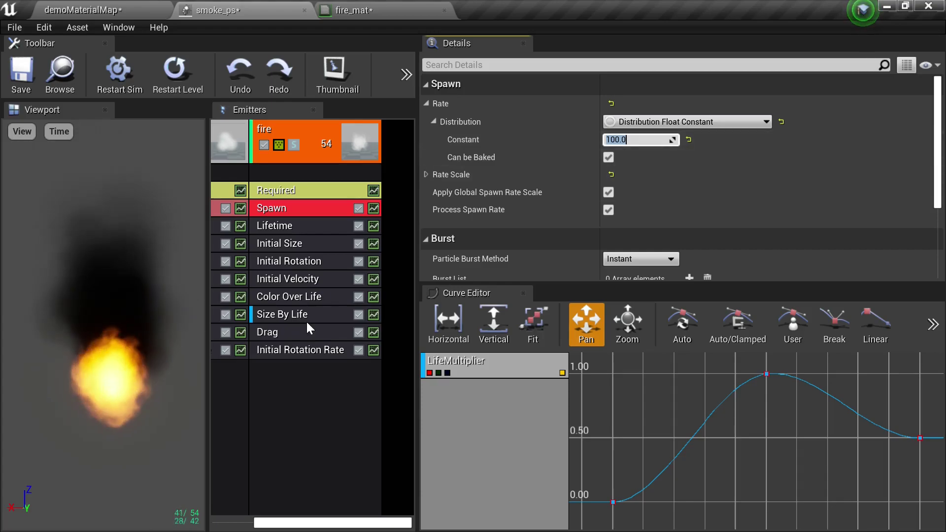
- In the fire emitter's Color Over Life, try a brightness value (V) of 3 for point 0's Out Val color and settle on 1
{"action": "left_click", "coordinate": [306, 293]}
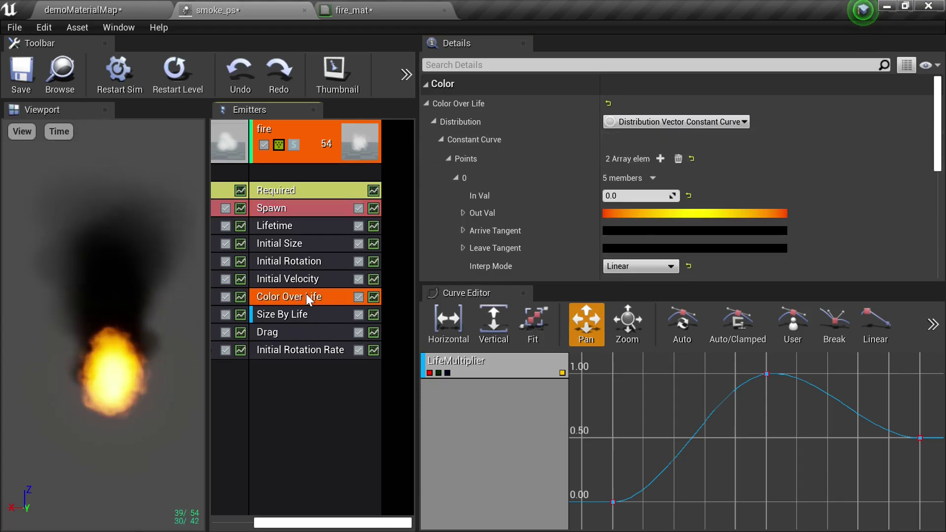
{"action": "left_click", "coordinate": [655, 214]}
{"action": "left_click", "coordinate": [547, 406]}
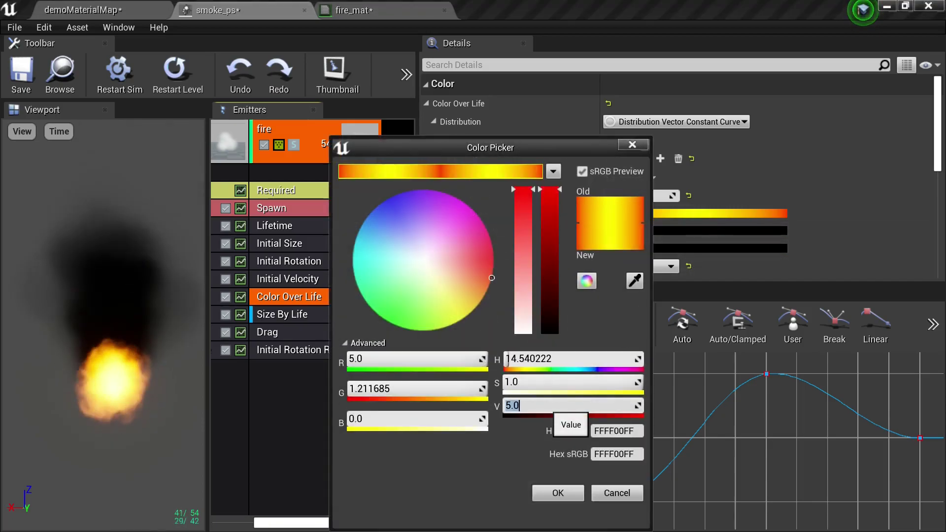
{"action": "type", "text": "3"}
{"action": "key", "text": "Return"}
{"action": "type", "text": "1"}
{"action": "key", "text": "Return"}
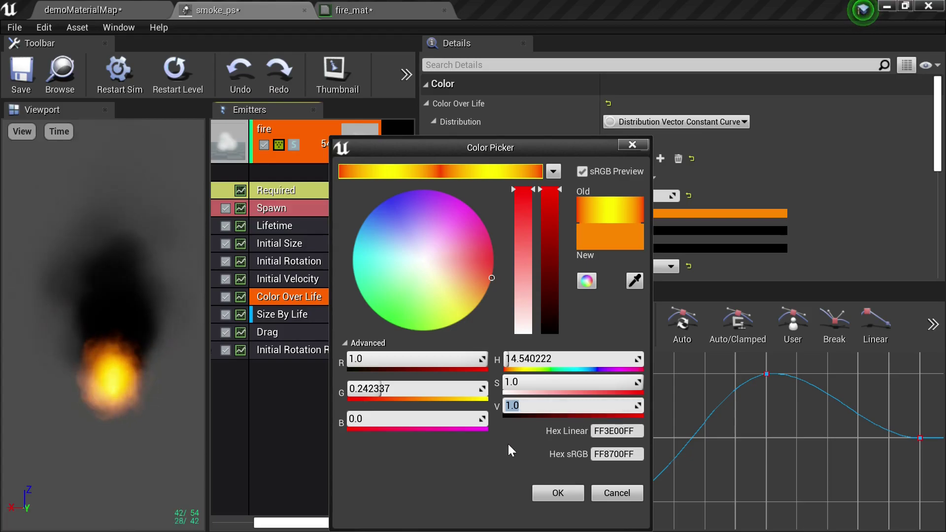
{"action": "left_click", "coordinate": [557, 493]}
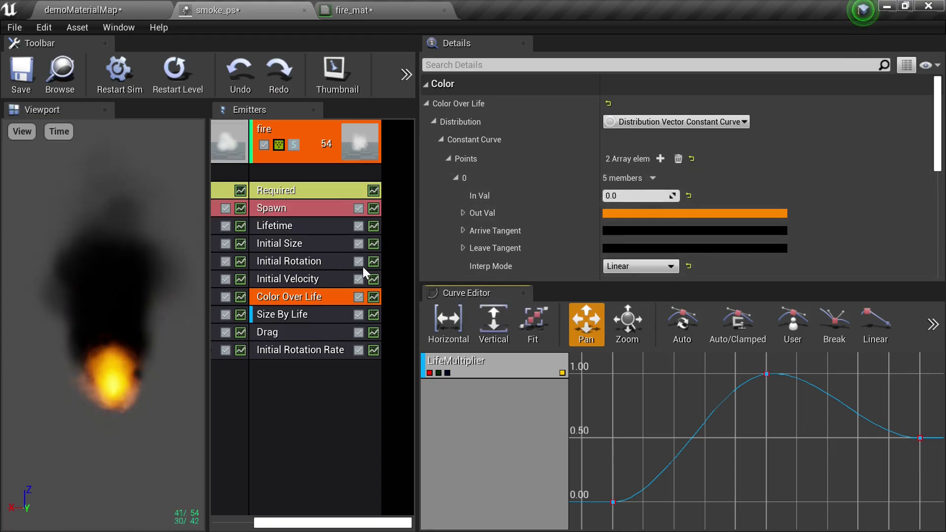
- In the fire emitter's Initial Velocity, try a Max X start velocity of 100 and 50, and set it to -50
{"action": "left_click", "coordinate": [315, 279]}
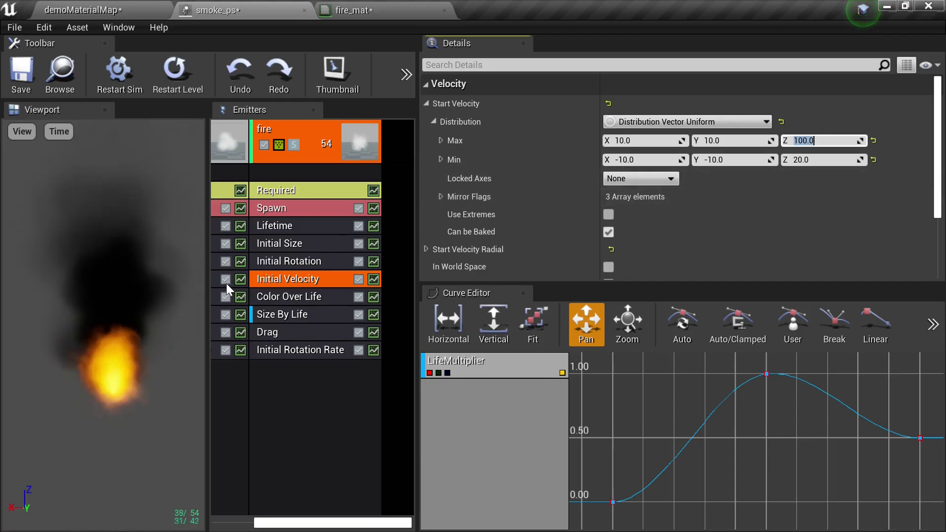
{"action": "left_click", "coordinate": [286, 388]}
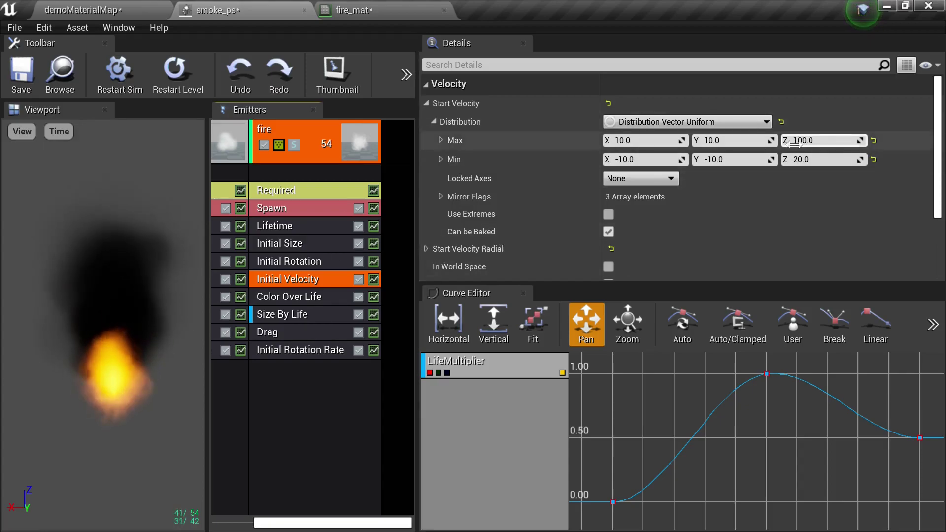
{"action": "left_click", "coordinate": [644, 141]}
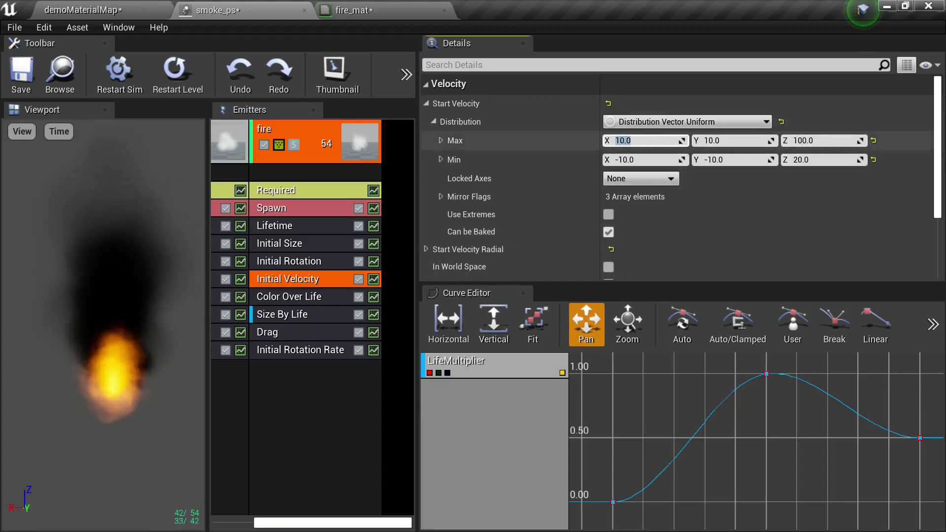
{"action": "type", "text": "100"}
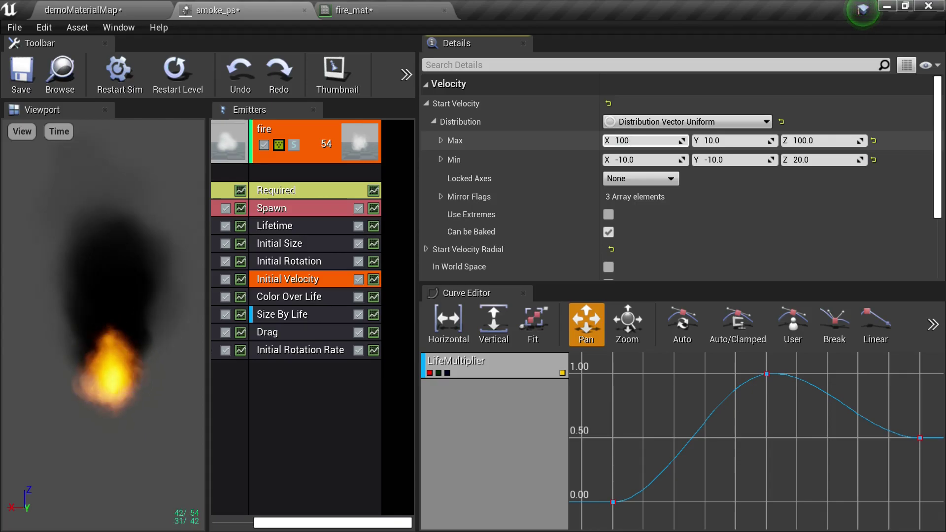
{"action": "key", "text": "Return"}
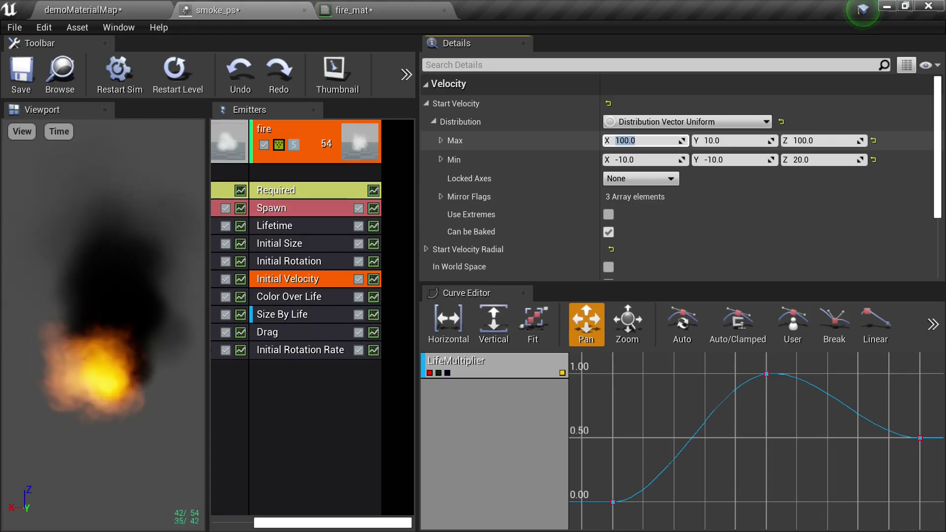
{"action": "type", "text": "50"}
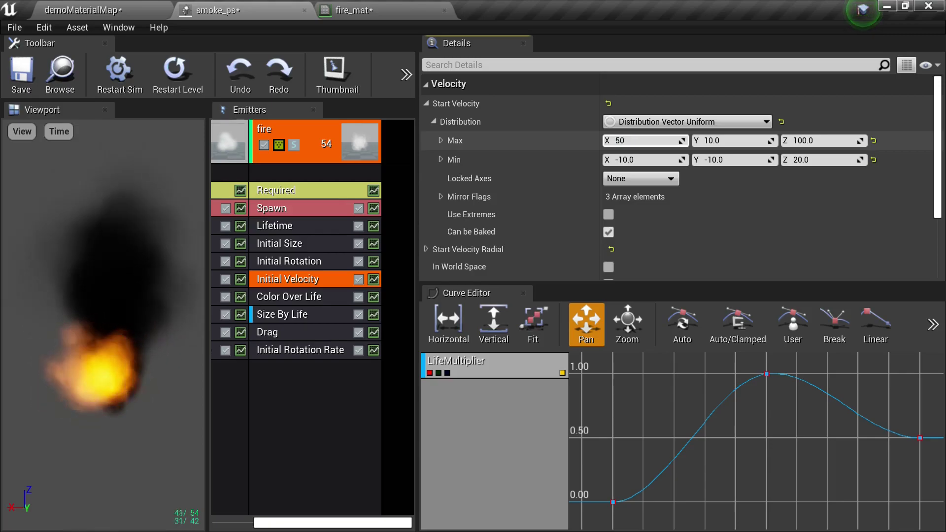
{"action": "key", "text": "Return"}
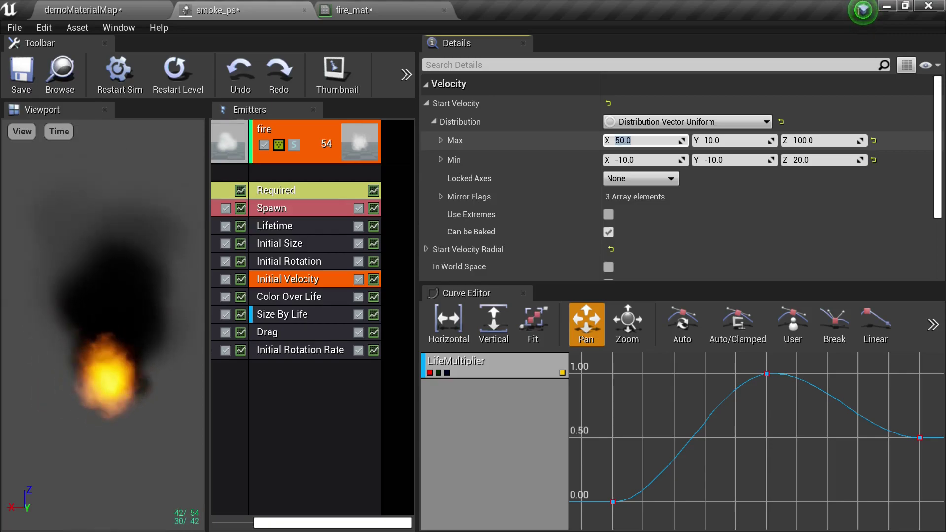
{"action": "type", "text": "-50"}
{"action": "key", "text": "Return"}
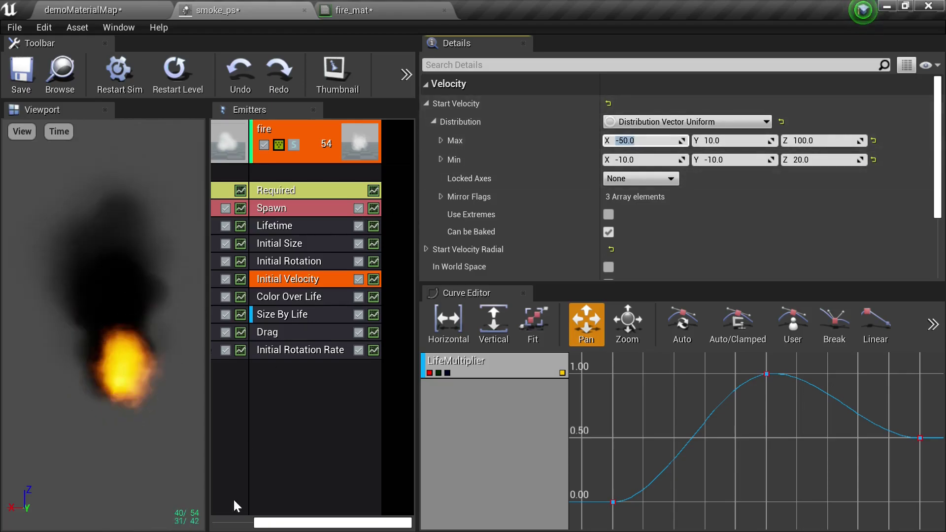
- In the Smoke emitter's Initial Velocity, set the Max start velocity to -50 in X and 150 in Z
{"action": "scroll", "coordinate": [235, 297], "scroll_direction": "up", "scroll_amount": 2}
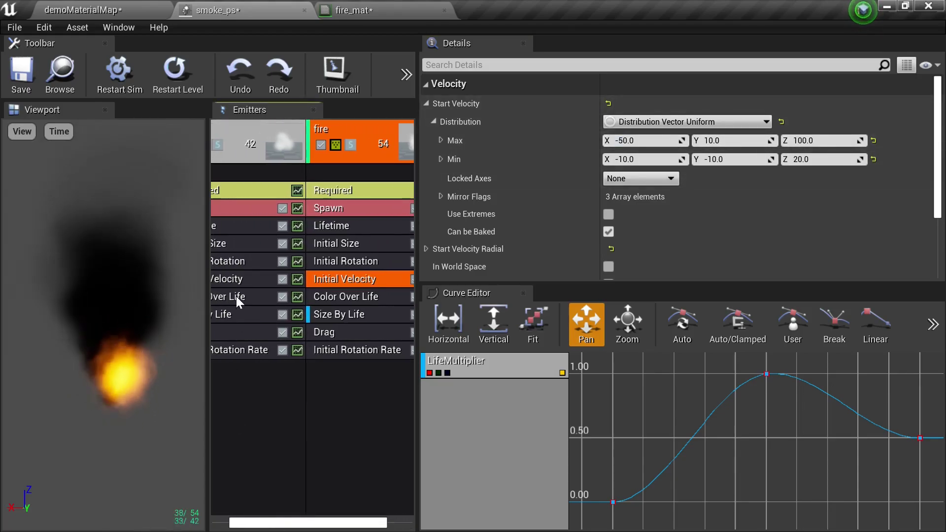
{"action": "left_click", "coordinate": [236, 283]}
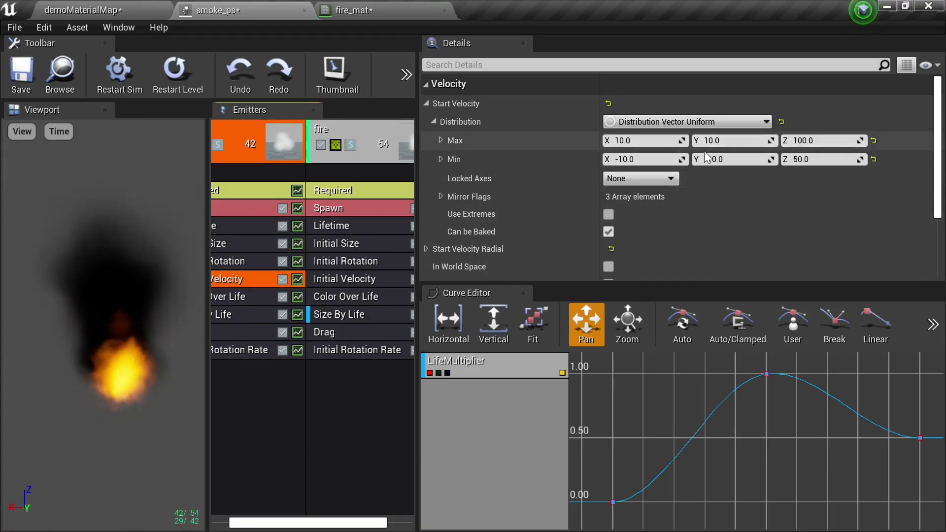
{"action": "left_click", "coordinate": [672, 142]}
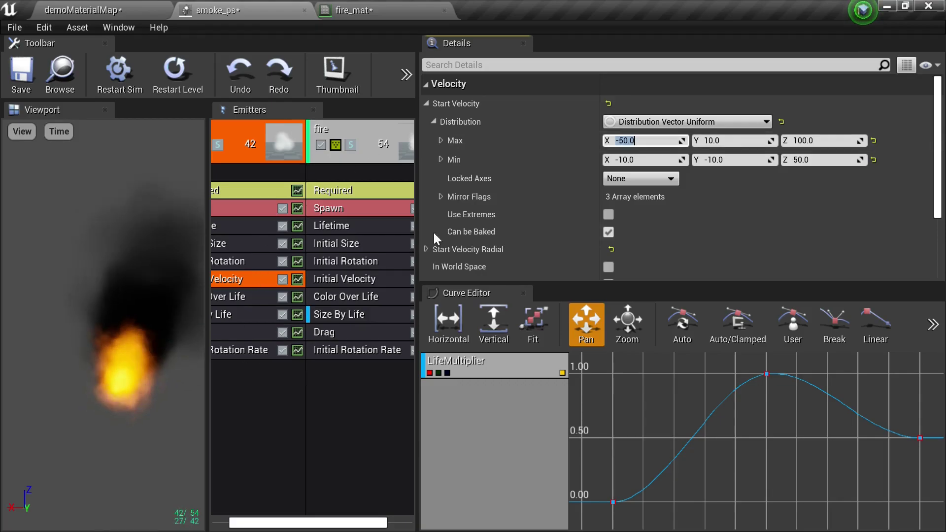
{"action": "left_click", "coordinate": [818, 141]}
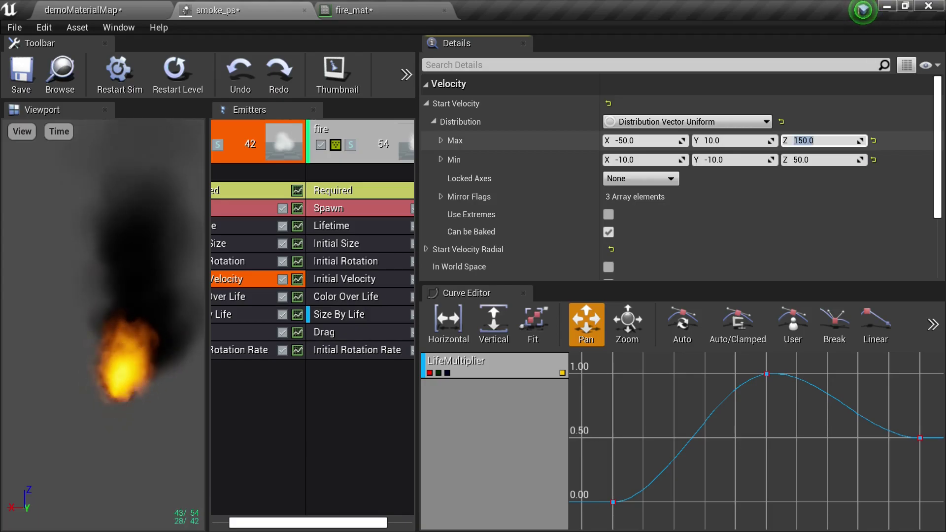
{"action": "key", "text": "Return"}
- Set the Smoke emitter's maximum lifetime to 3.0
{"action": "scroll", "coordinate": [248, 330], "scroll_direction": "left", "scroll_amount": 2}
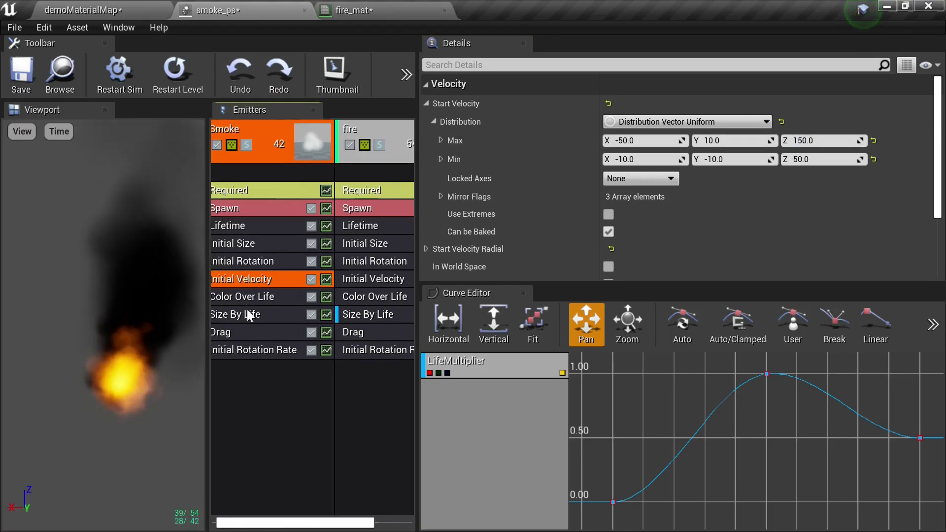
{"action": "left_click", "coordinate": [263, 232]}
{"action": "left_click", "coordinate": [636, 157]}
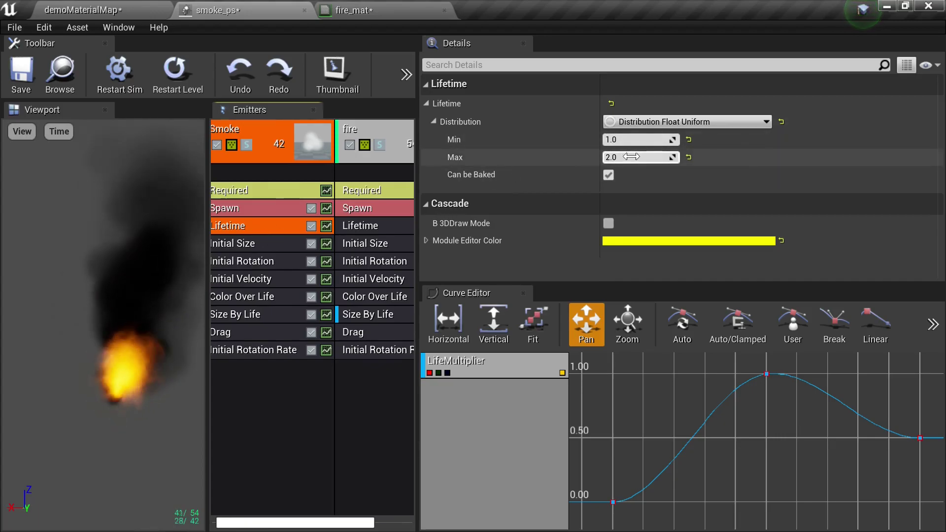
{"action": "type", "text": "3.0"}
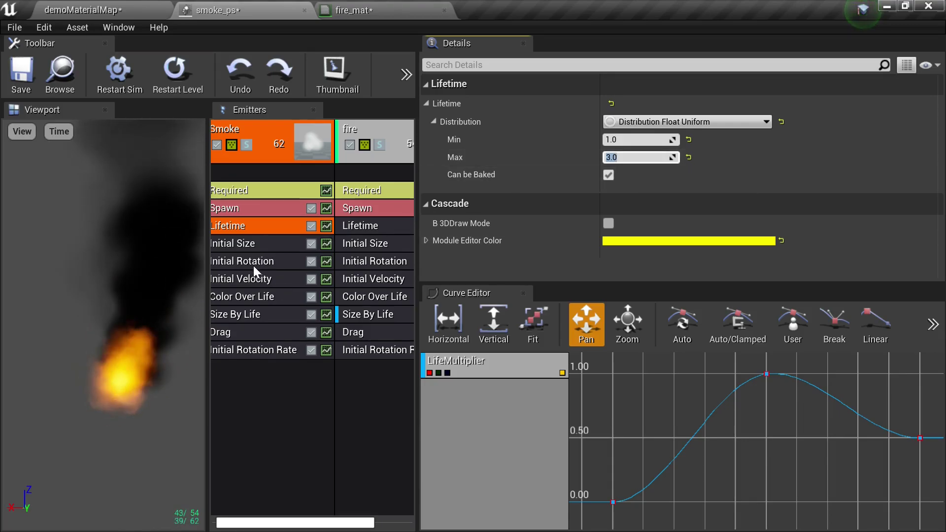
- Remove the fire's LifeMultiplier curve from the Curve Editor and load the Smoke emitter's Size By Life curve instead
{"action": "left_click", "coordinate": [254, 315]}
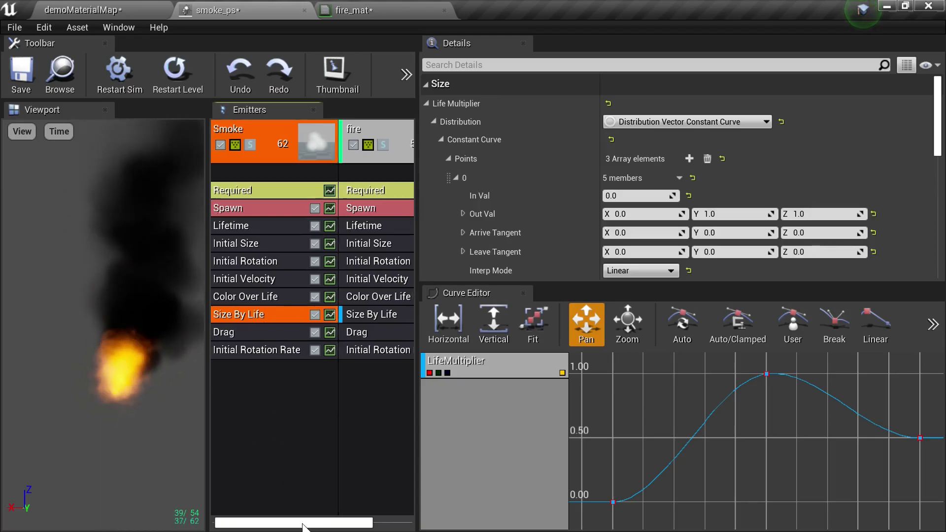
{"action": "mouse_move", "coordinate": [295, 527]}
{"action": "left_mouse_down"}
{"action": "mouse_move", "coordinate": [354, 528]}
{"action": "mouse_move", "coordinate": [302, 530]}
{"action": "left_mouse_up"}
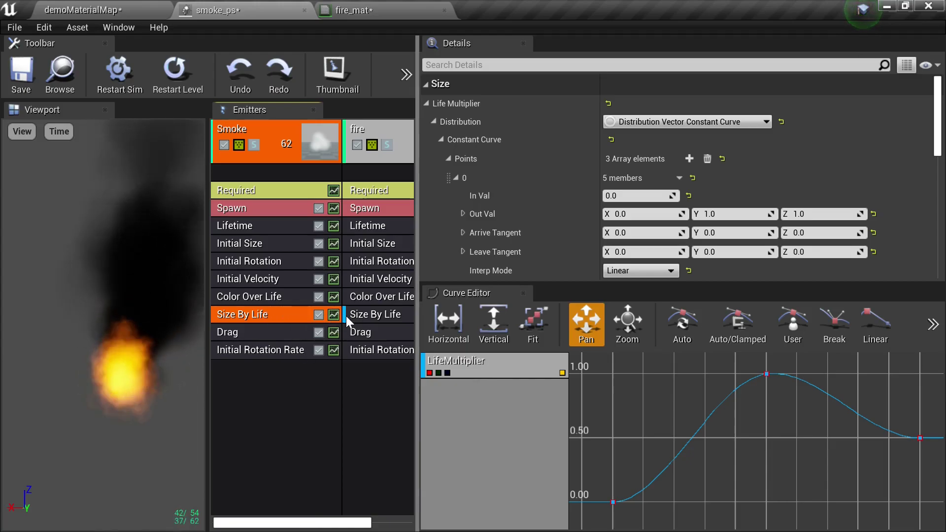
{"action": "right_click", "coordinate": [506, 371]}
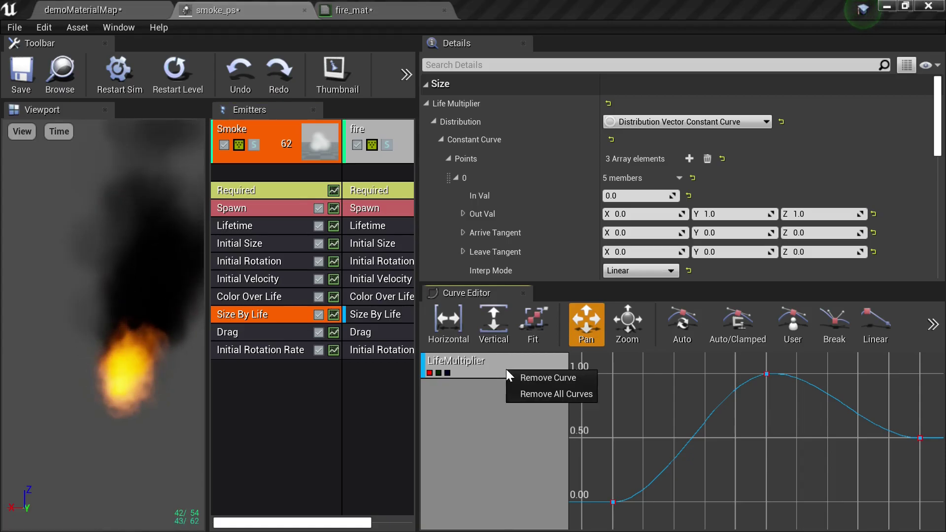
{"action": "left_click", "coordinate": [479, 371]}
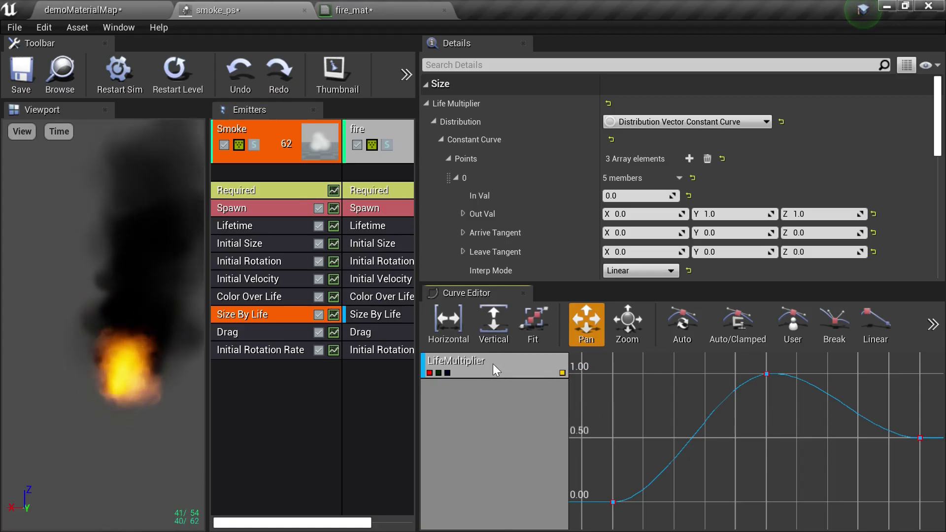
{"action": "right_click", "coordinate": [493, 364]}
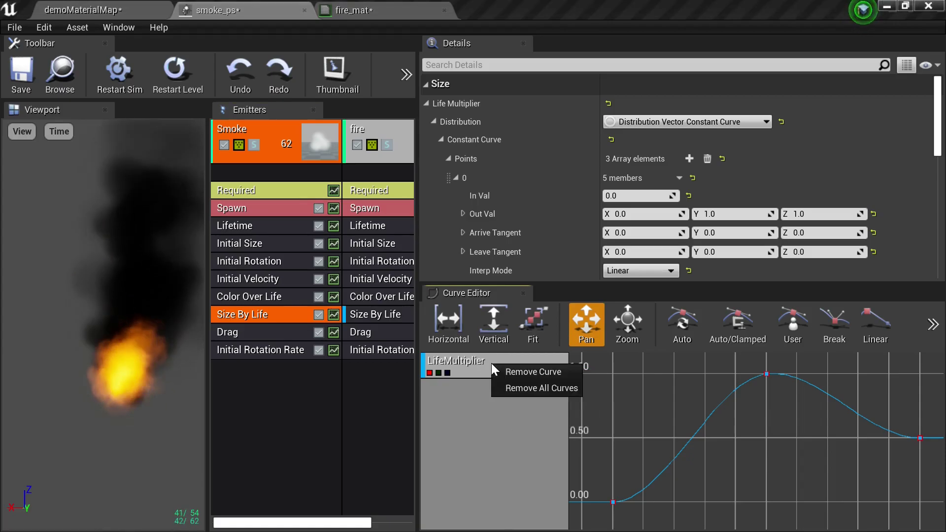
{"action": "left_click", "coordinate": [528, 372]}
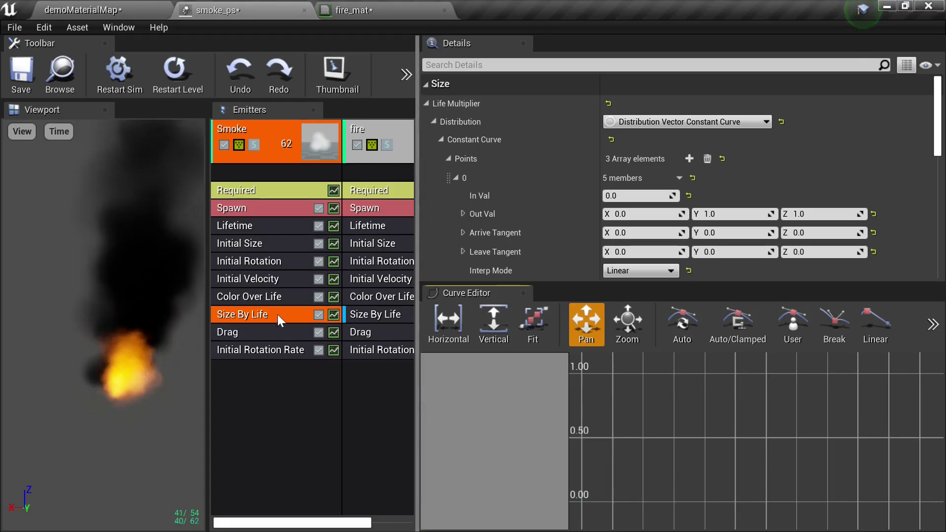
{"action": "left_click", "coordinate": [332, 313]}
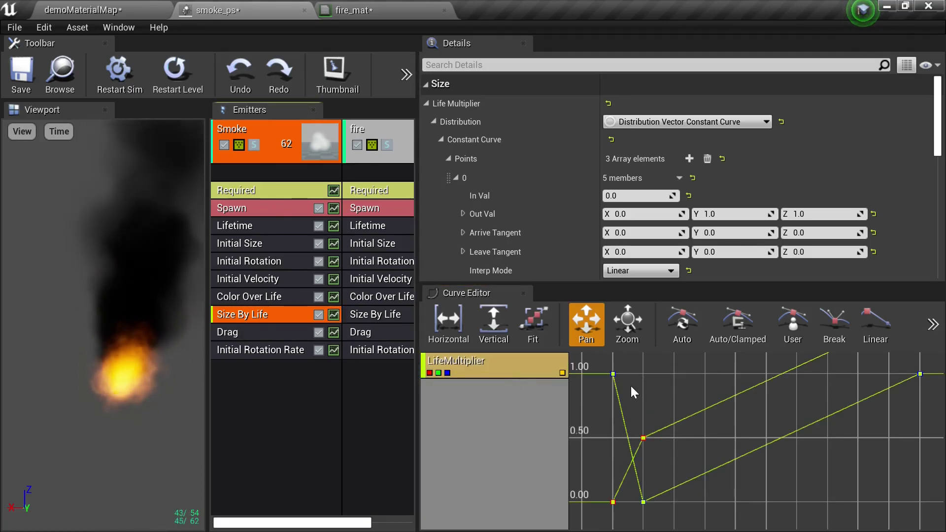
- Hide the blue and green channels of the smoke's LifeMultiplier curve and frame all of the red curve's keys
{"action": "left_click", "coordinate": [447, 372]}
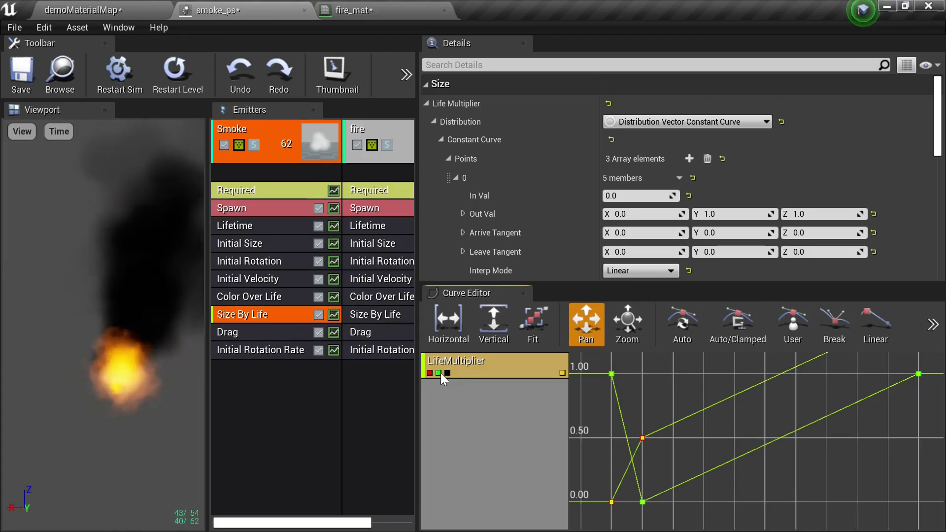
{"action": "left_click", "coordinate": [438, 373]}
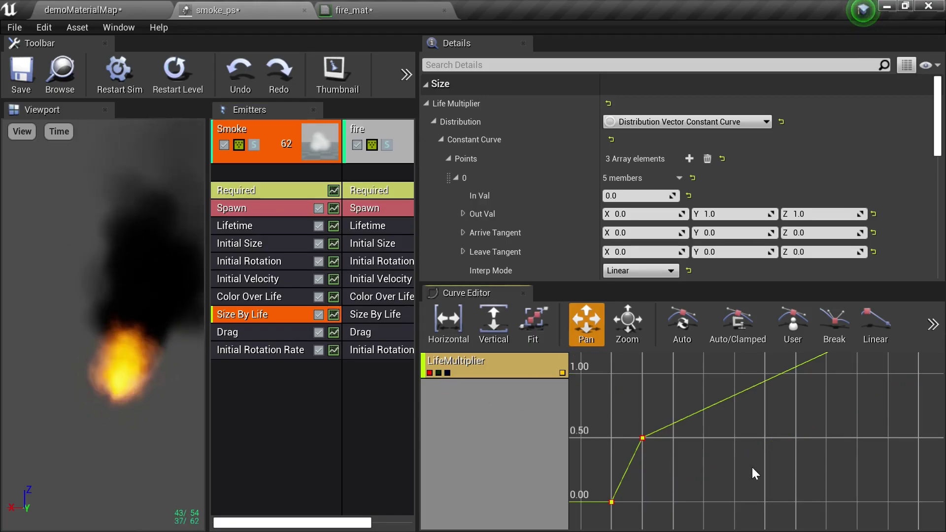
{"action": "scroll", "coordinate": [753, 467], "scroll_direction": "down", "scroll_amount": 2}
{"action": "right_click", "coordinate": [716, 469]}
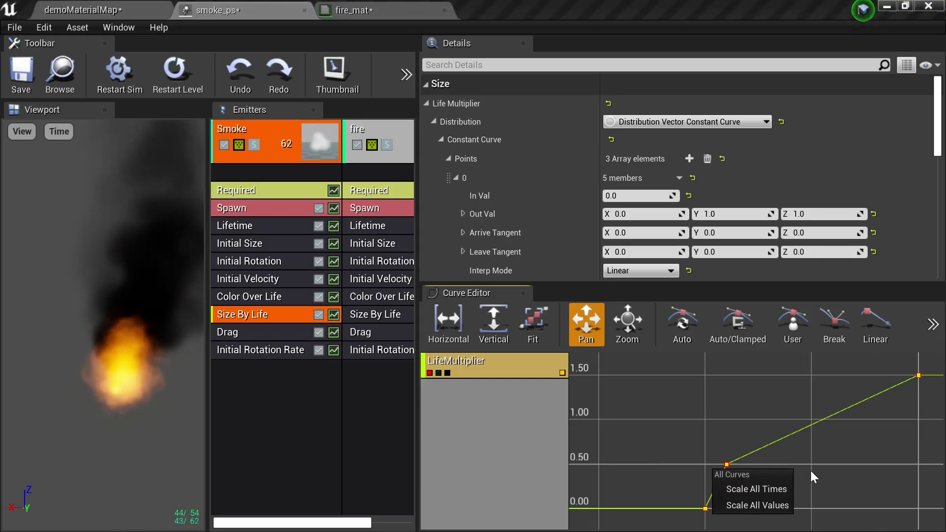
{"action": "left_click", "coordinate": [853, 445]}
{"action": "left_click_drag", "start_coordinate": [853, 444], "coordinate": [706, 459]}
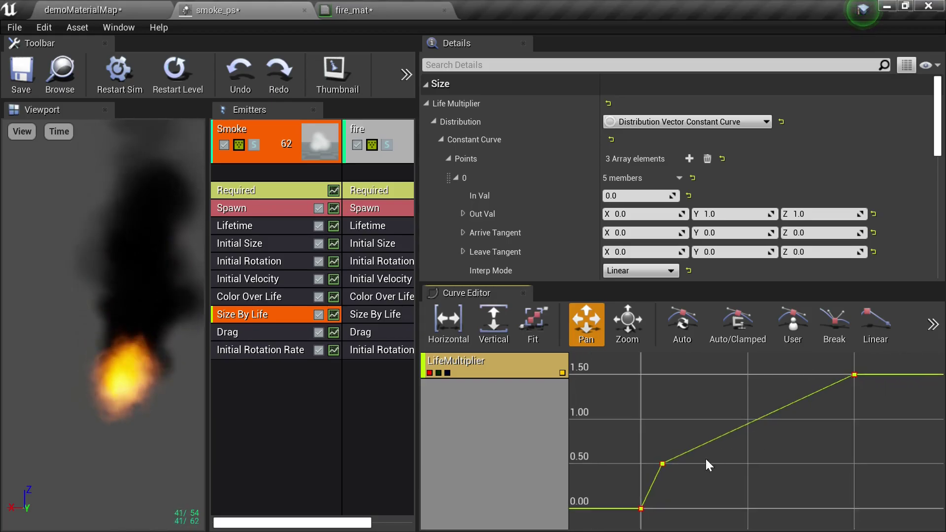
- Try Auto interpolation on the middle key of the smoke's LifeMultiplier curve and bend its tangent upward for a steeper rise
{"action": "left_click", "coordinate": [662, 464]}
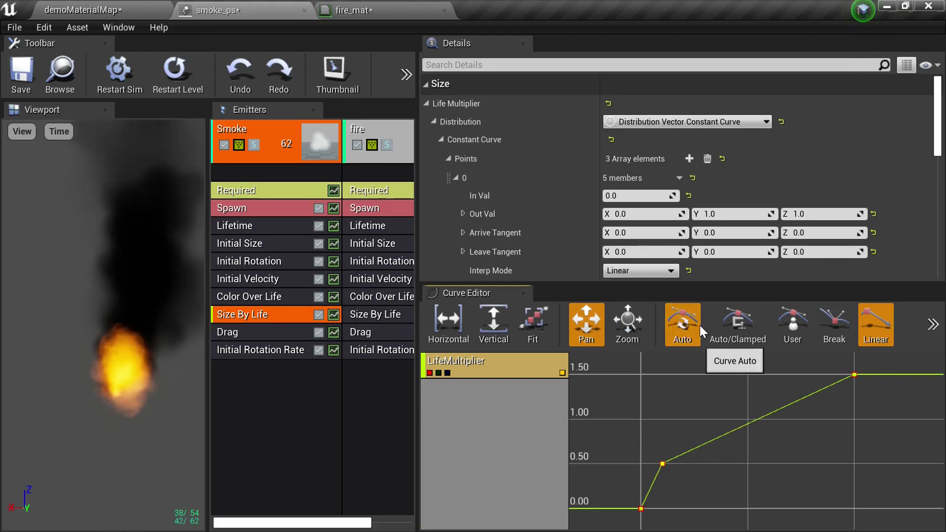
{"action": "left_click", "coordinate": [682, 324]}
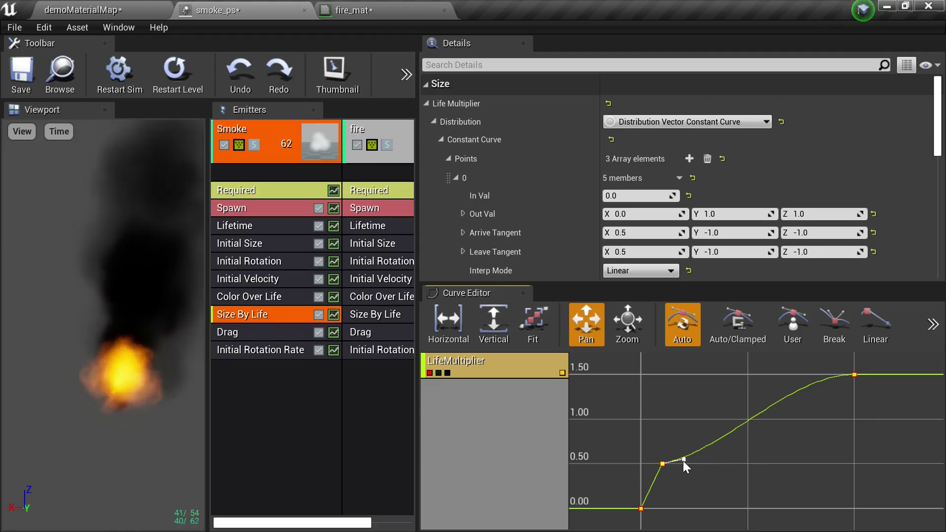
{"action": "left_click_drag", "start_coordinate": [684, 460], "coordinate": [683, 433]}
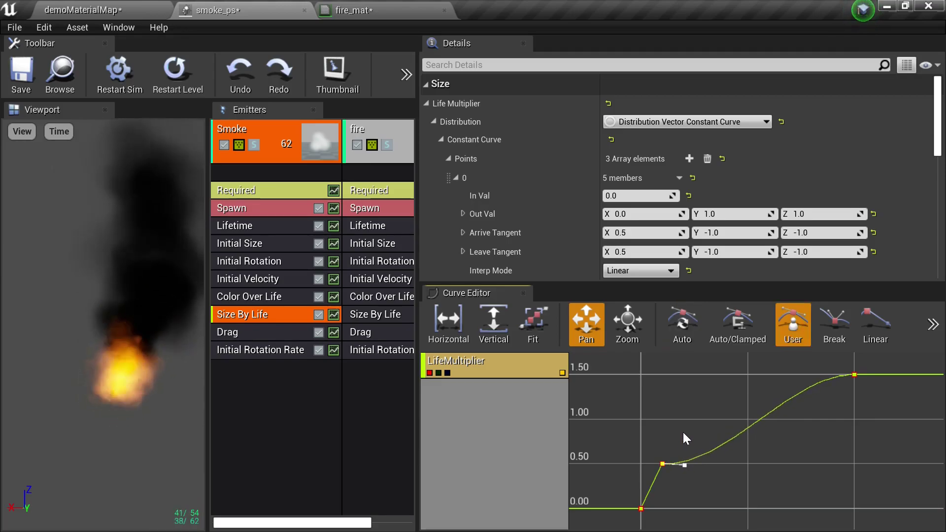
{"action": "left_click_drag", "start_coordinate": [660, 368], "coordinate": [651, 345]}
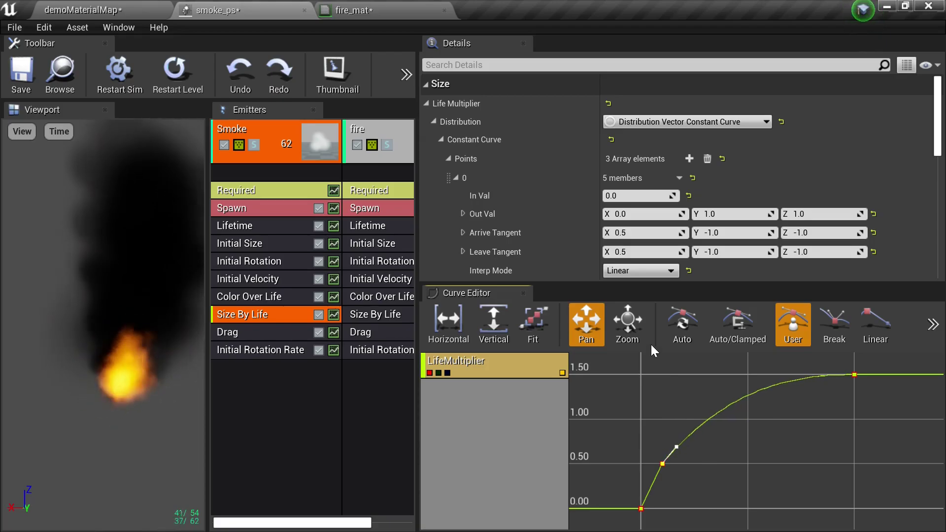
- Delete the middle key from the red curve of the smoke's LifeMultiplier
{"action": "left_click_drag", "start_coordinate": [662, 464], "coordinate": [671, 487]}
{"action": "right_click", "coordinate": [672, 486]}
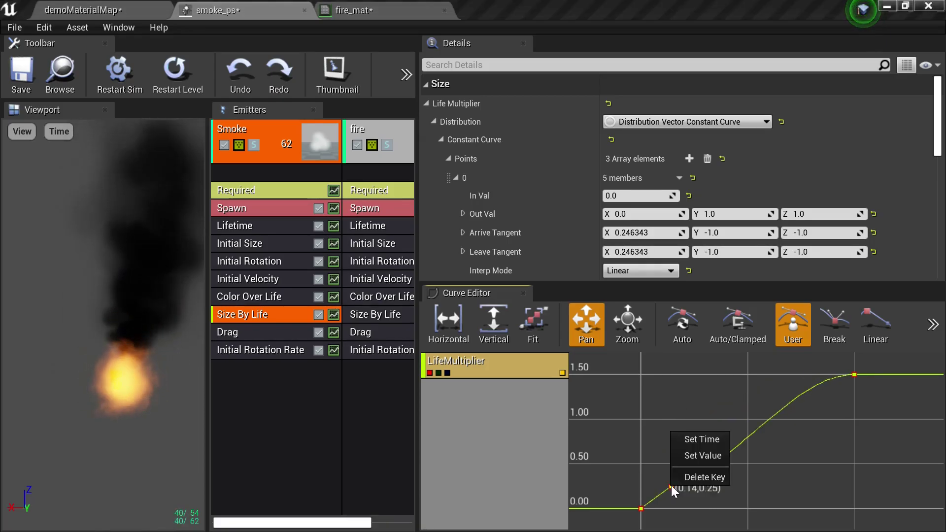
{"action": "left_click", "coordinate": [707, 478]}
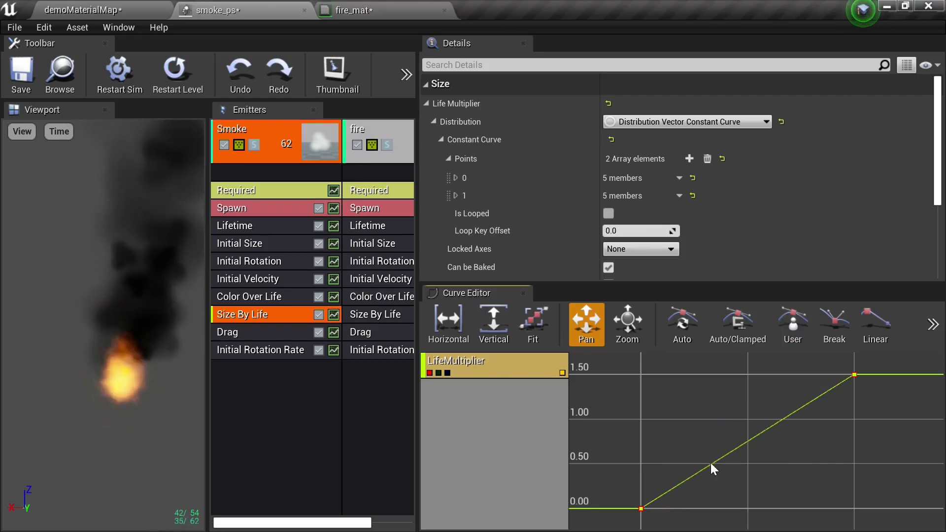
- Give the first key of the smoke's LifeMultiplier curve Auto interpolation and tilt its tangent slightly upward
{"action": "left_click", "coordinate": [640, 508]}
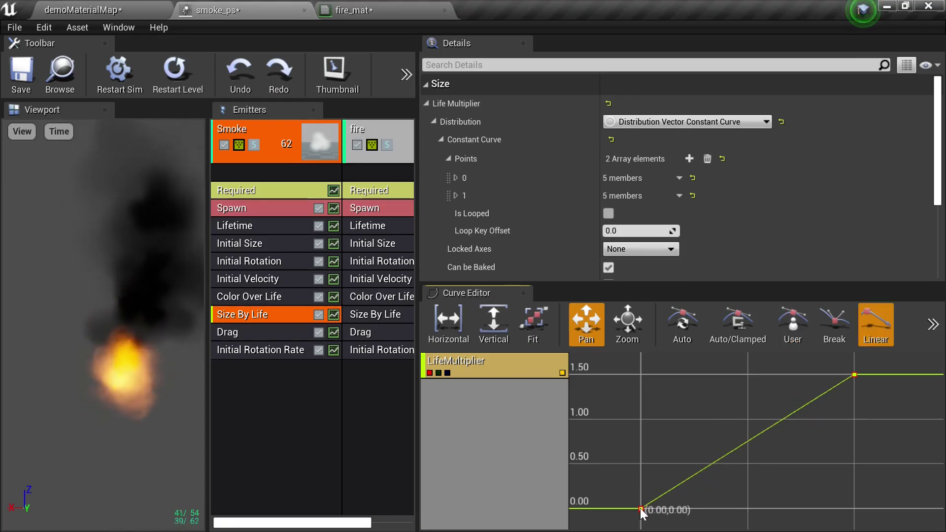
{"action": "left_click", "coordinate": [692, 340]}
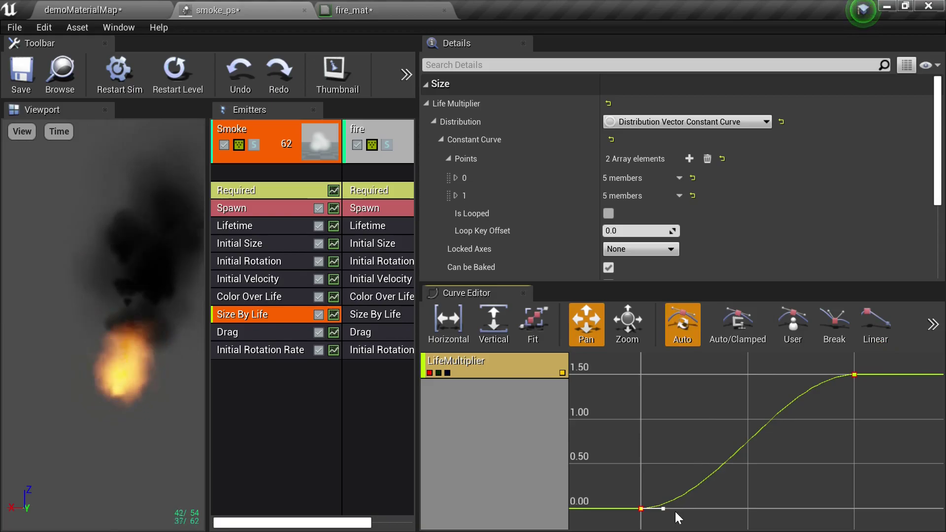
{"action": "left_click_drag", "start_coordinate": [665, 509], "coordinate": [665, 496]}
{"action": "left_click_drag", "start_coordinate": [685, 420], "coordinate": [694, 395]}
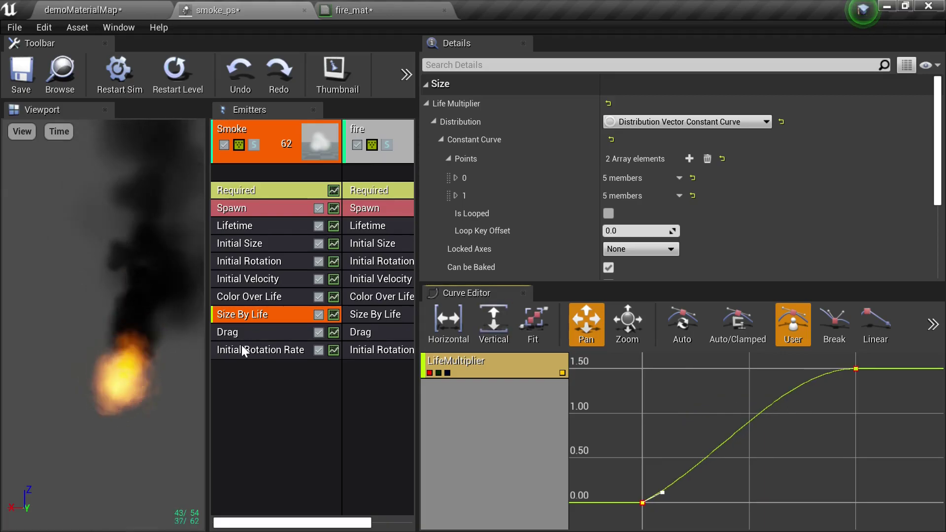
- Save the smoke_ps particle system and the fire_mat material, and close fire_mat
{"action": "left_click", "coordinate": [22, 74]}
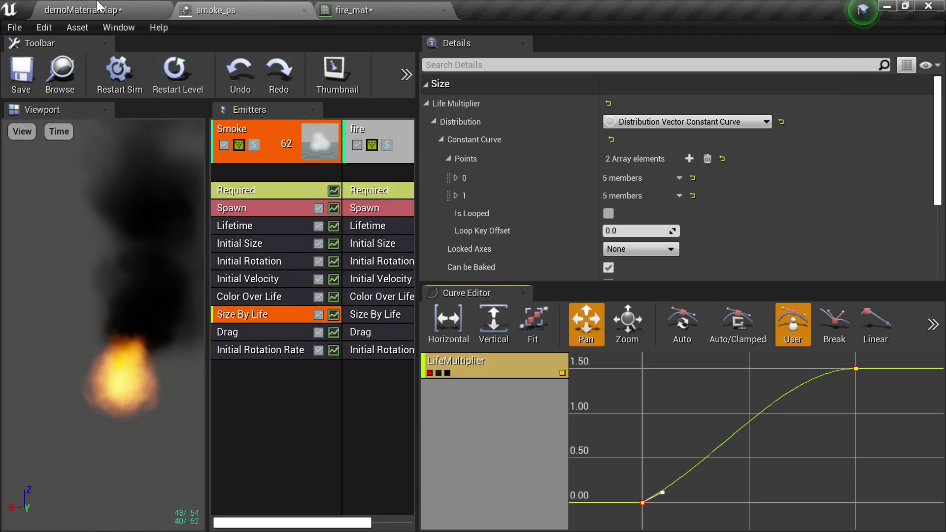
{"action": "left_click", "coordinate": [340, 9]}
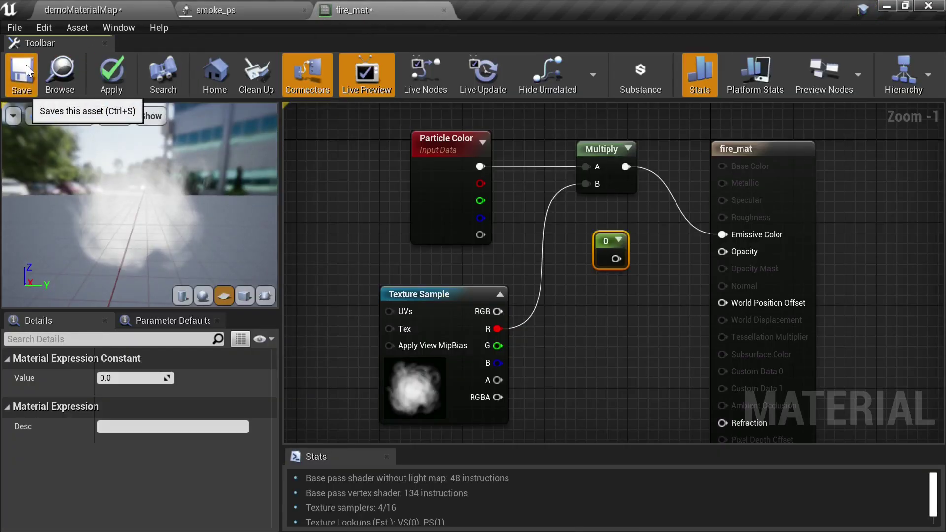
{"action": "key", "text": "ctrl+s"}
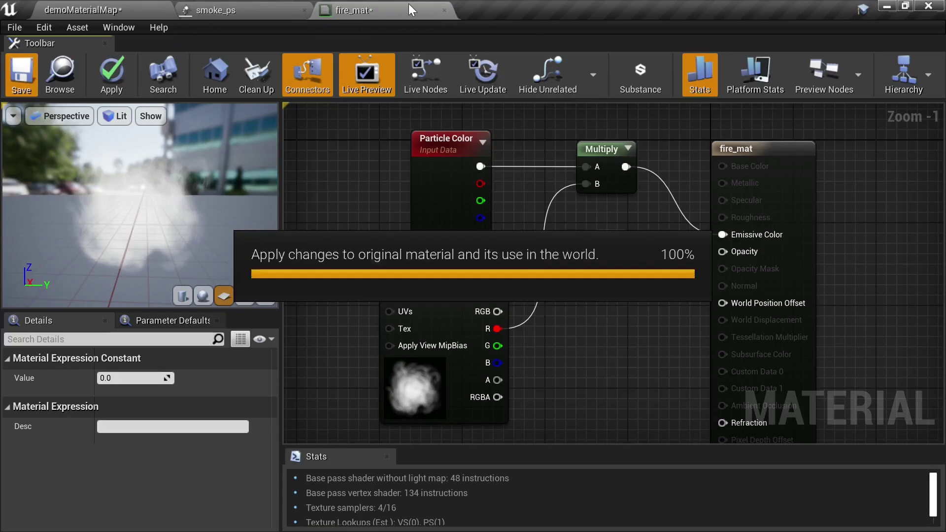
{"action": "left_click", "coordinate": [448, 9]}
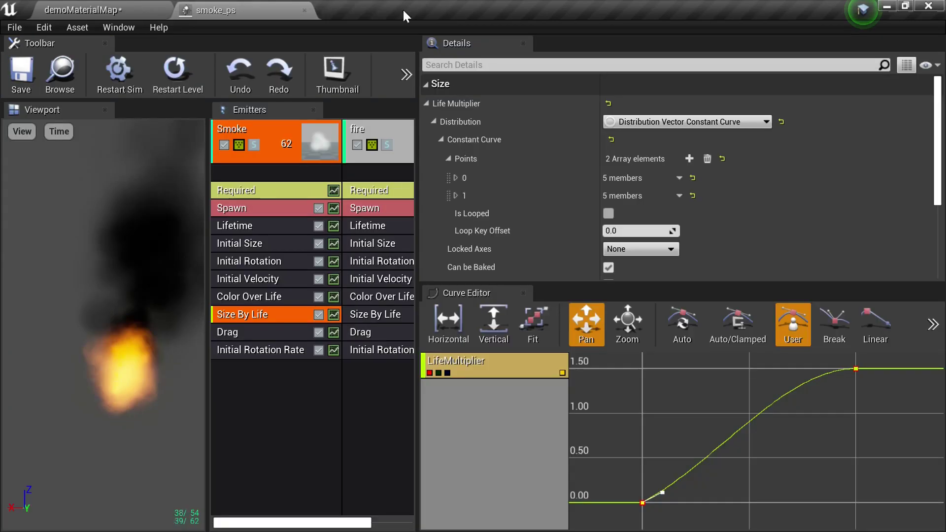
- Check the effect in demoMaterialMap with a taller viewport, and steepen the first key's tangent in smoke_ps's smoke LifeMultiplier curve
{"action": "left_click", "coordinate": [87, 8]}
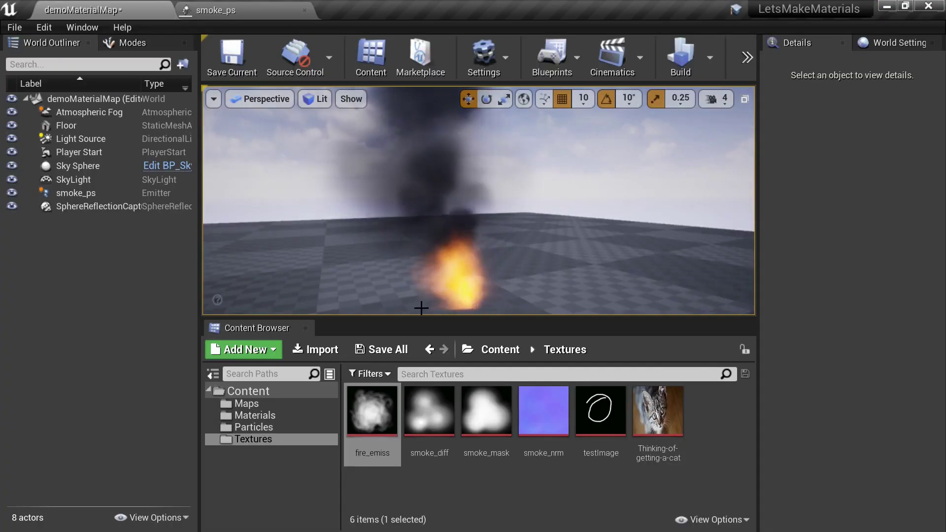
{"action": "left_click_drag", "start_coordinate": [410, 319], "coordinate": [409, 384]}
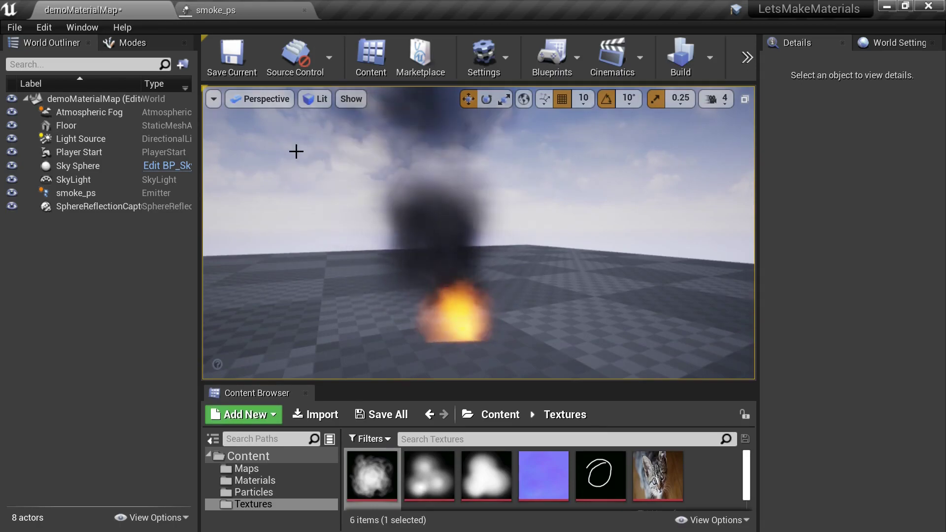
{"action": "left_click", "coordinate": [241, 16]}
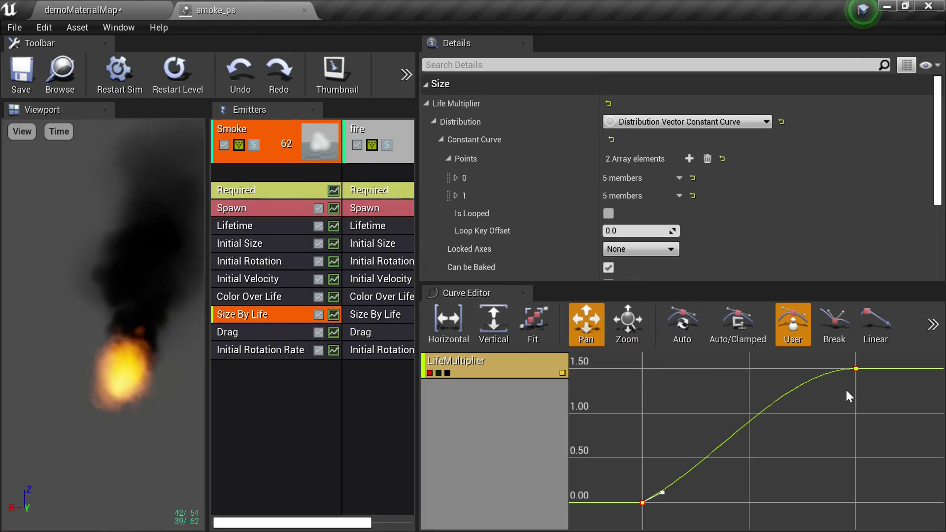
{"action": "left_click_drag", "start_coordinate": [662, 495], "coordinate": [661, 466]}
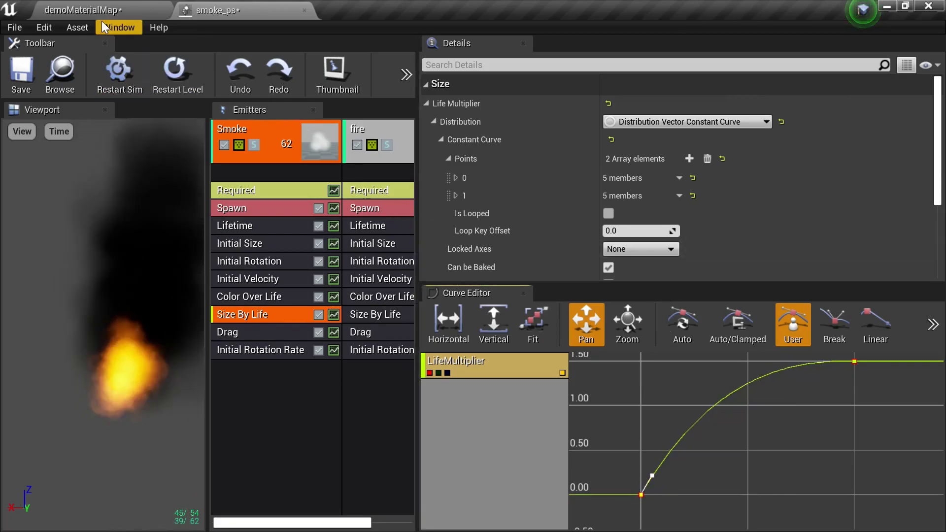
- Save the smoke_ps particle system, check the effect in demoMaterialMap, and return to smoke_ps
{"action": "left_click", "coordinate": [20, 77]}
{"action": "left_click", "coordinate": [98, 8]}
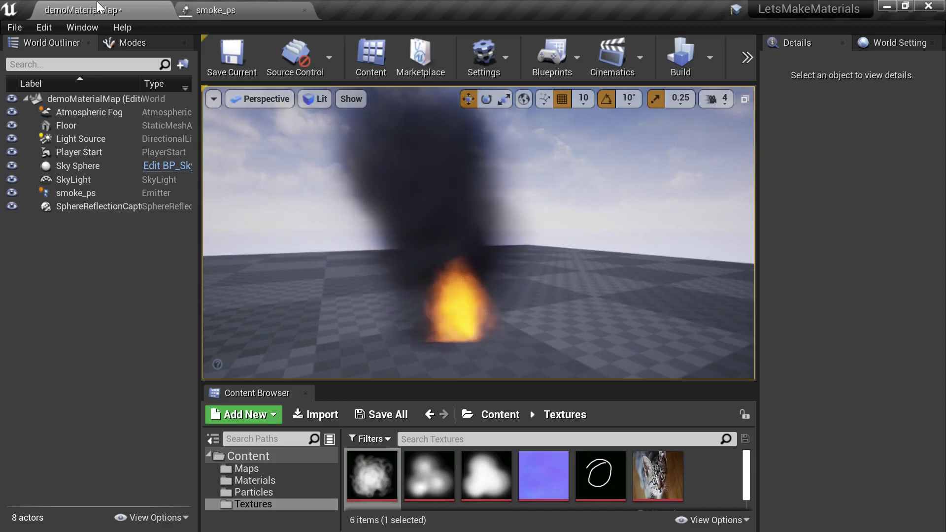
{"action": "left_click", "coordinate": [252, 6]}
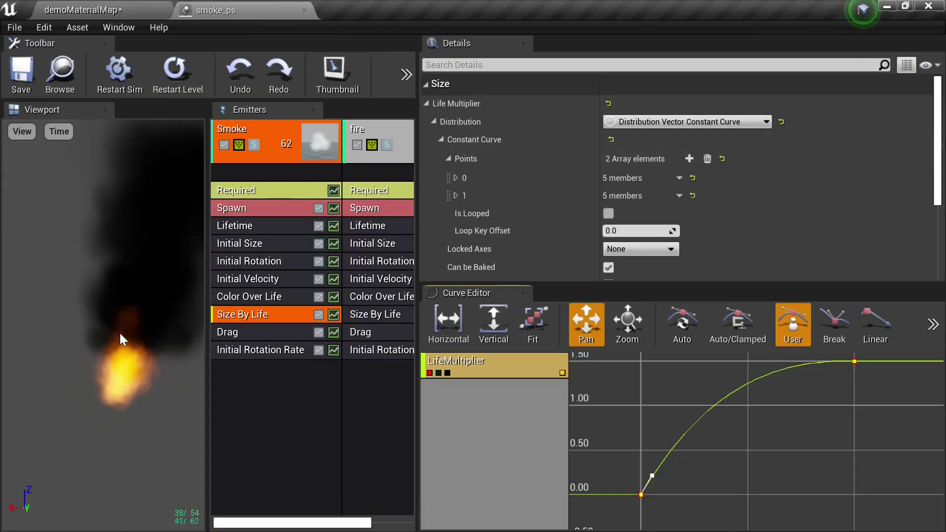
- Make more room for the emitter list and viewport, and duplicate the fire emitter without sharing its modules
{"action": "left_click_drag", "start_coordinate": [415, 389], "coordinate": [593, 387]}
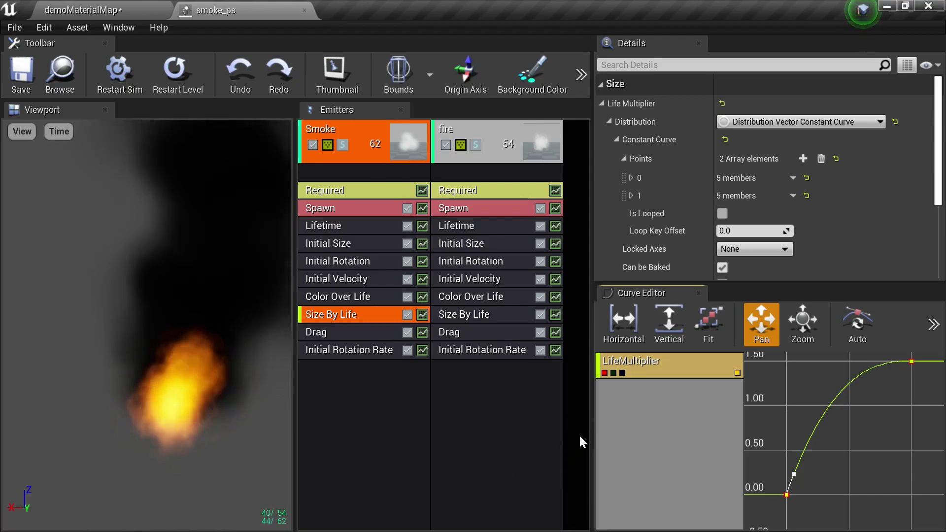
{"action": "left_click_drag", "start_coordinate": [593, 434], "coordinate": [761, 437]}
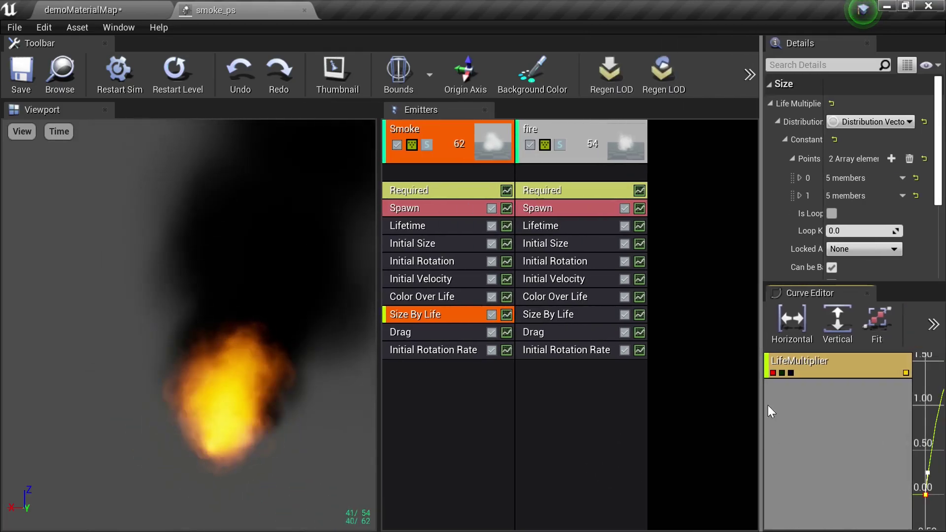
{"action": "left_click", "coordinate": [570, 131]}
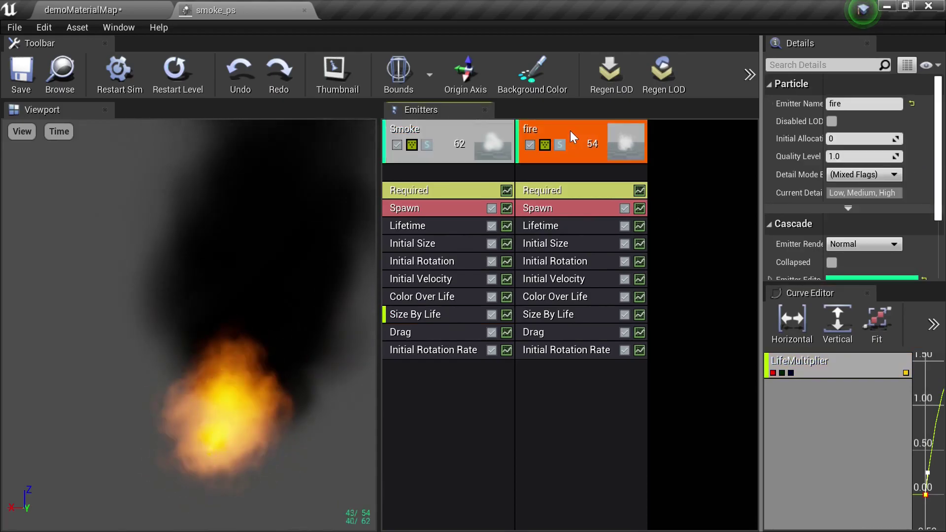
{"action": "right_click", "coordinate": [570, 131]}
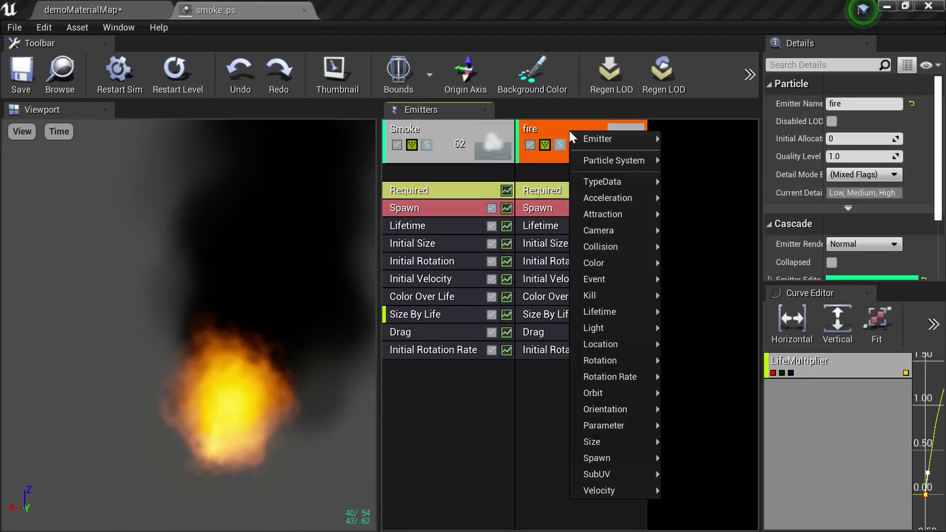
{"action": "mouse_move", "coordinate": [603, 141]}
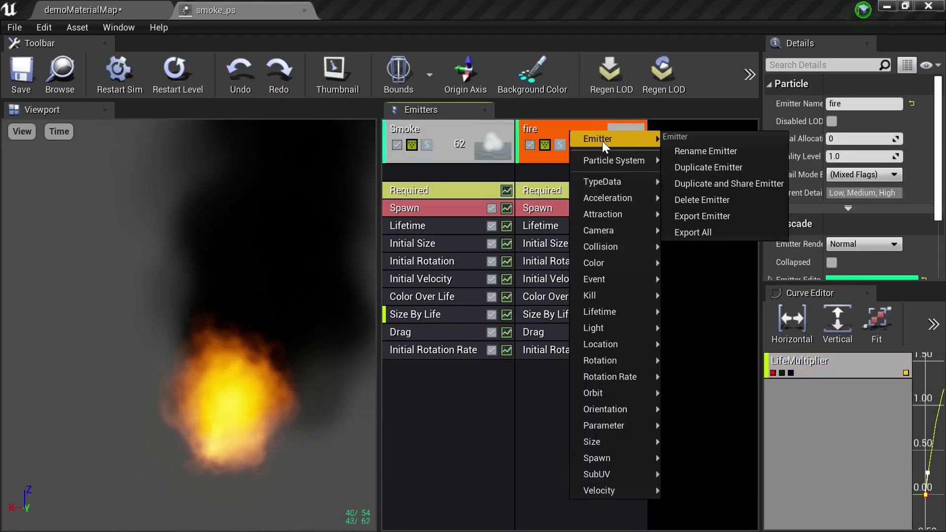
{"action": "left_click", "coordinate": [731, 164]}
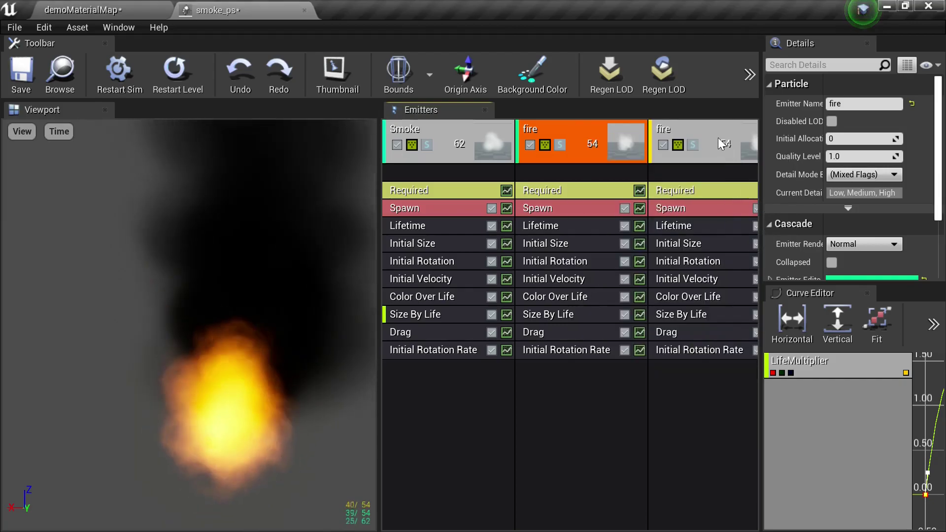
- Rename the duplicated fire emitter to embers and make all three emitters fully visible
{"action": "left_click", "coordinate": [700, 126]}
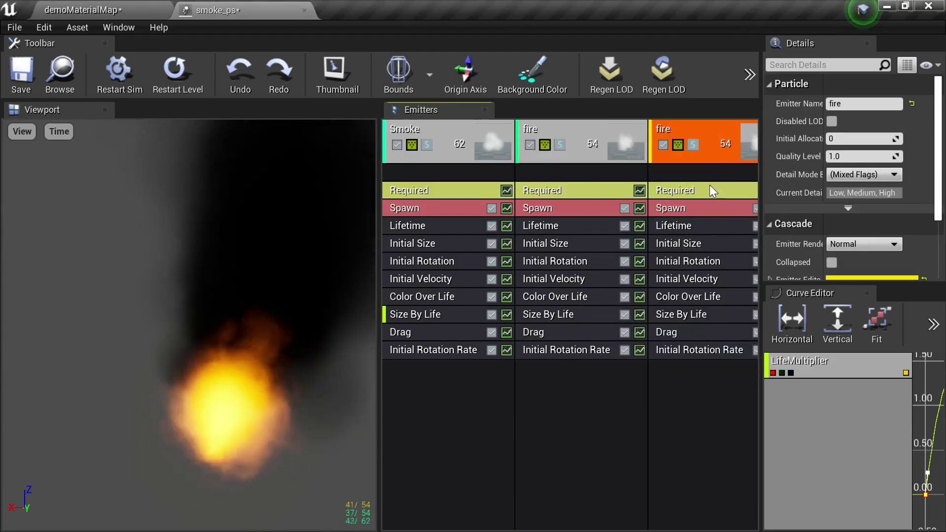
{"action": "left_click", "coordinate": [838, 104]}
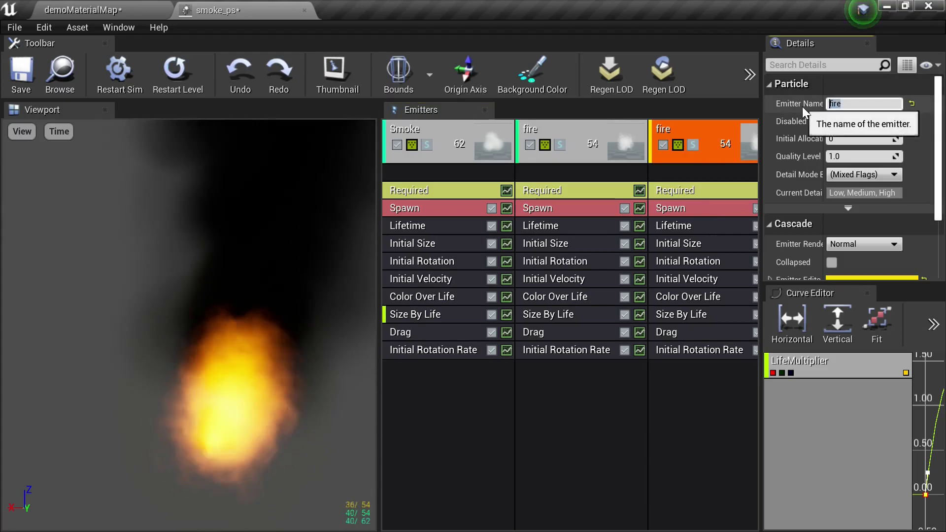
{"action": "type", "text": "emb"}
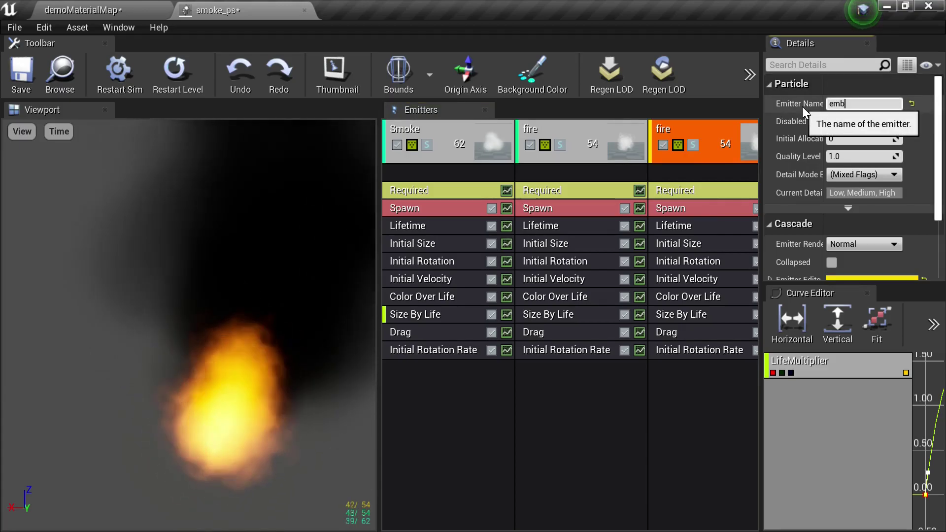
{"action": "type", "text": "ers"}
{"action": "key", "text": "Return"}
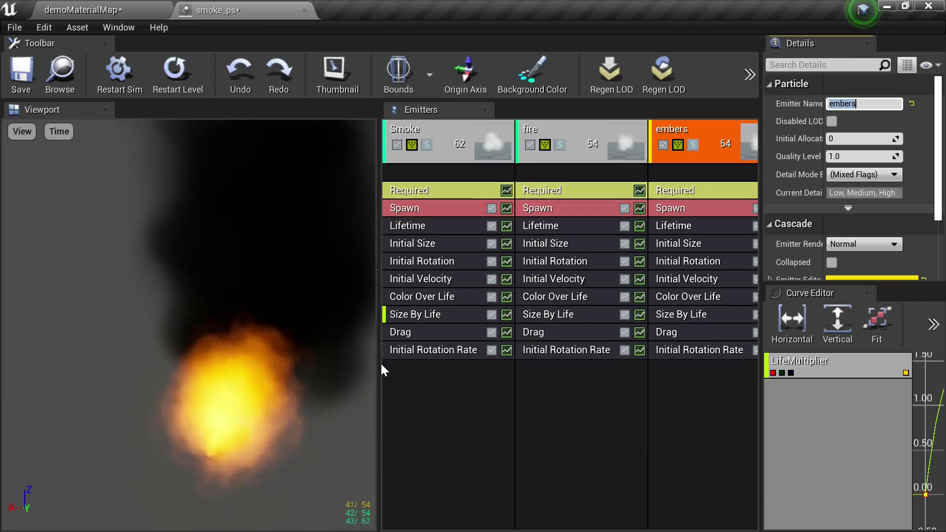
{"action": "left_click_drag", "start_coordinate": [379, 364], "coordinate": [299, 375]}
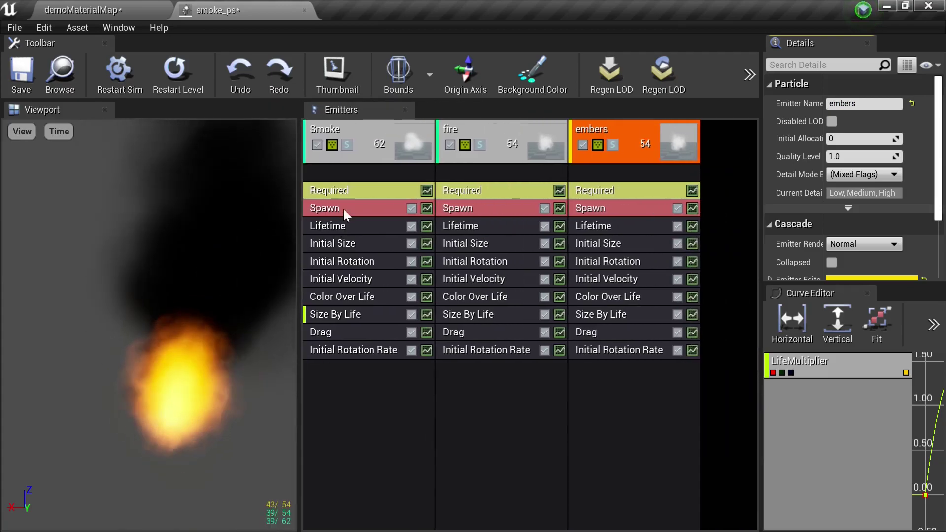
- Try the Smoke emitter after fire and after embers in the emitter order, and return it to first place
{"action": "left_click", "coordinate": [355, 130]}
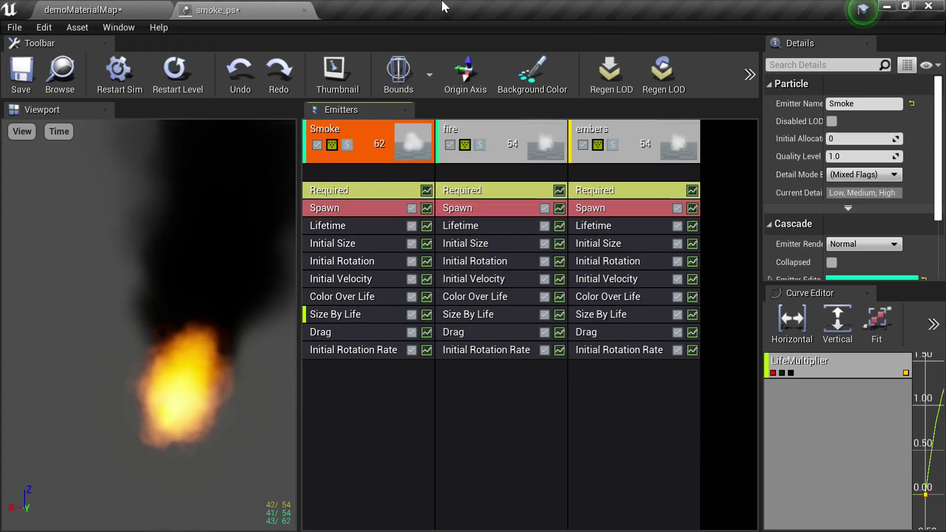
{"action": "left_click", "coordinate": [488, 128]}
{"action": "left_click", "coordinate": [369, 129]}
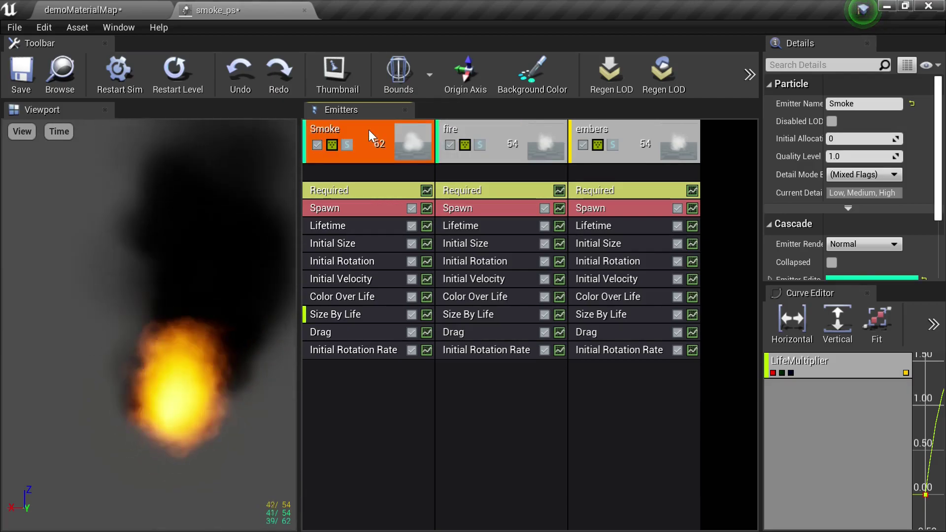
{"action": "key", "text": "Right"}
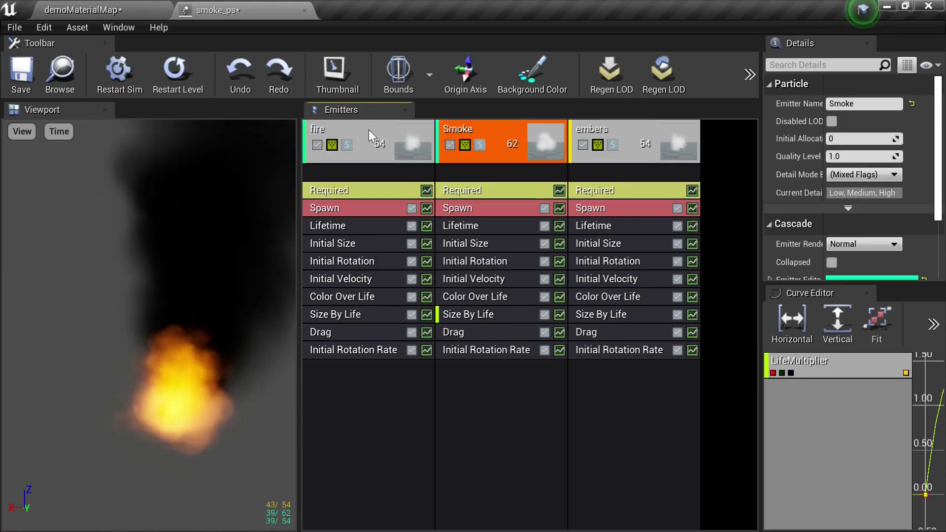
{"action": "key", "text": "Right"}
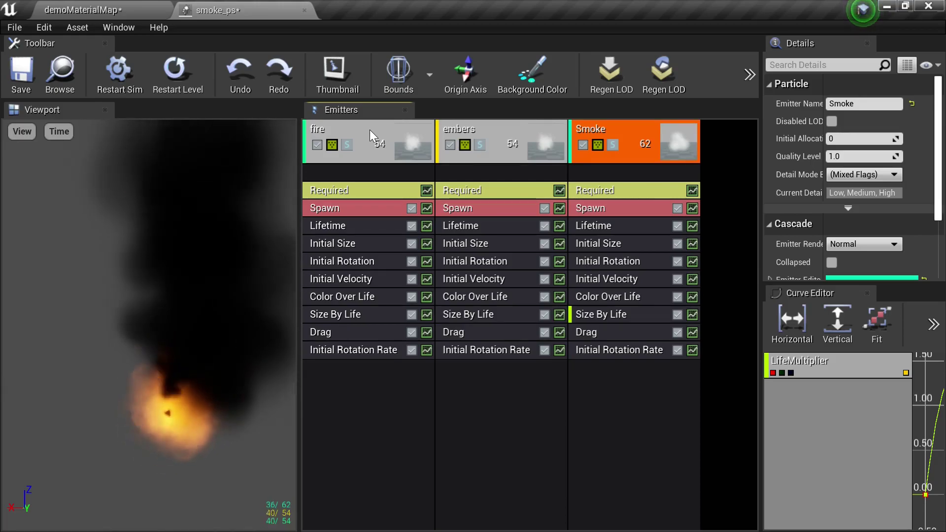
{"action": "key", "text": "Left"}
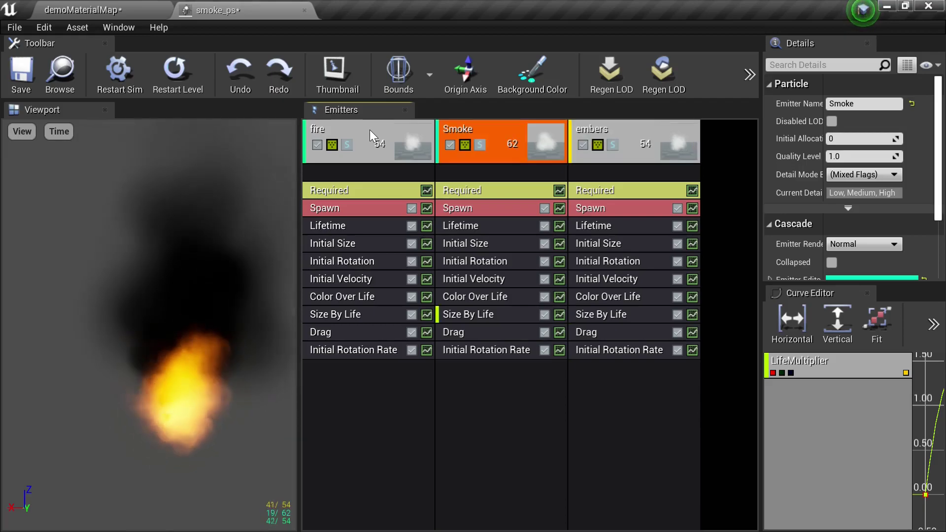
{"action": "key", "text": "Left"}
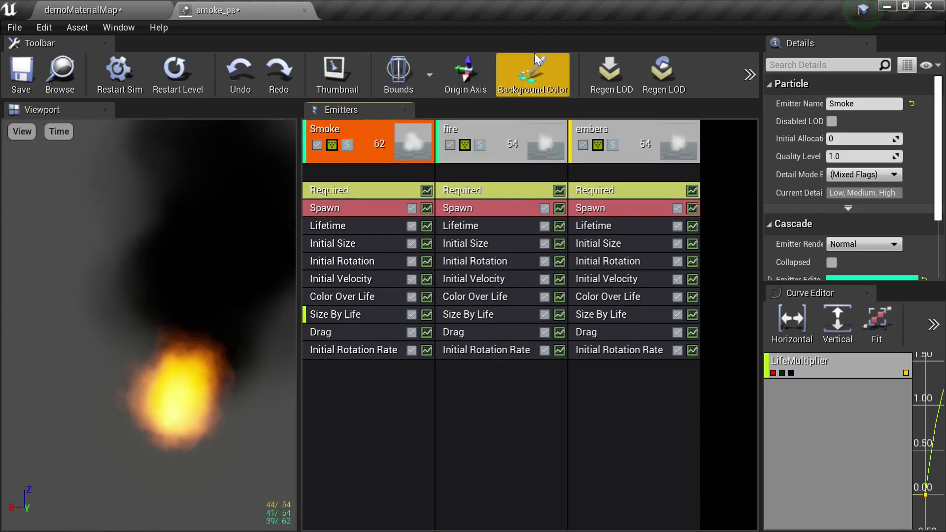
- Set the maximum X of the embers emitter's Initial Size to 10, widening the property area to read the values
{"action": "left_click", "coordinate": [627, 126]}
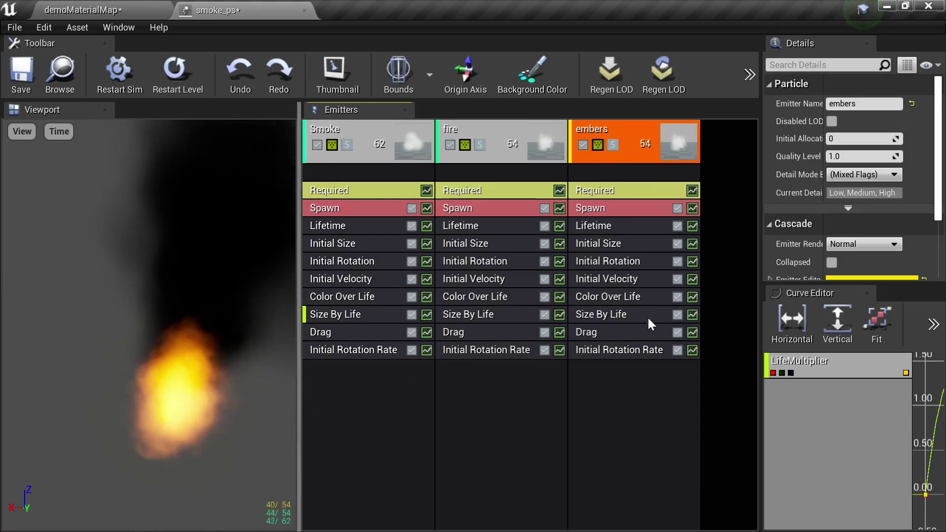
{"action": "left_click", "coordinate": [650, 244]}
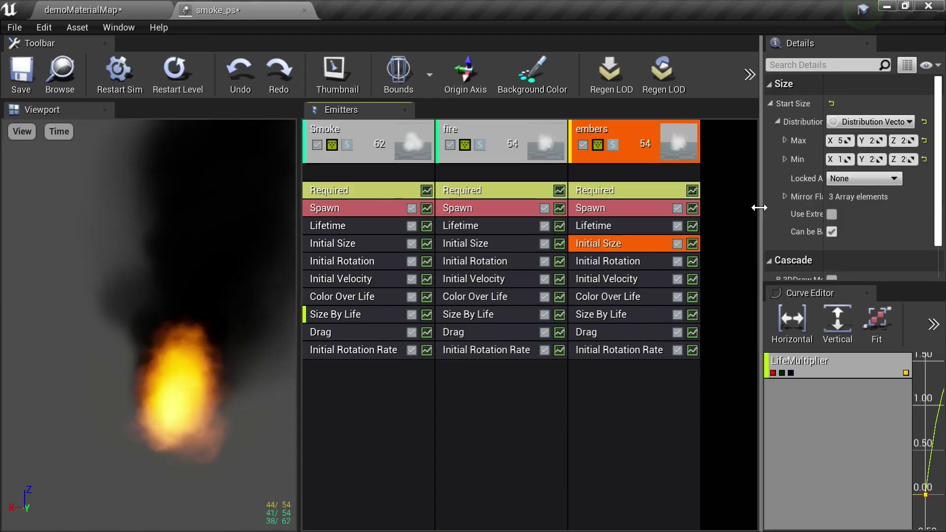
{"action": "left_click_drag", "start_coordinate": [758, 208], "coordinate": [637, 209]}
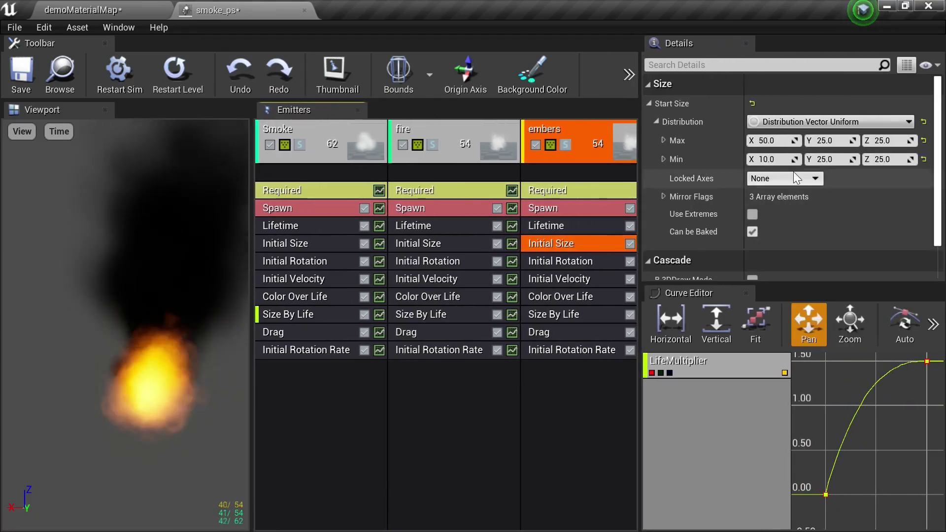
{"action": "left_click", "coordinate": [768, 141]}
{"action": "type", "text": "10"}
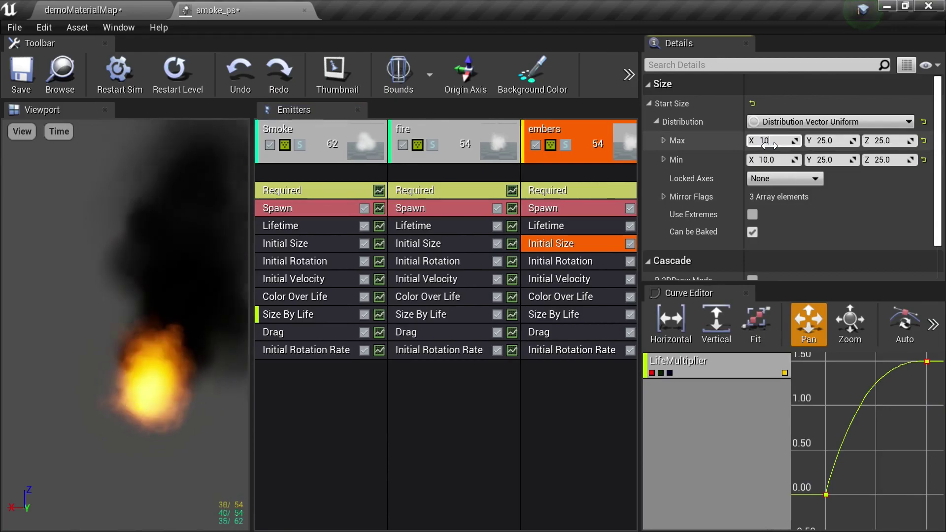
{"action": "key", "text": "Return"}
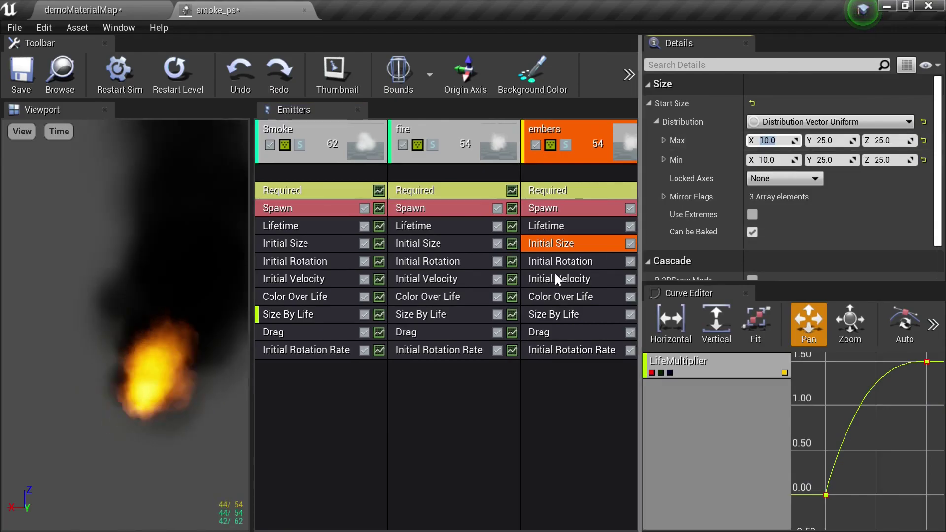
- Solo the embers emitter and disable its Size By Life module
{"action": "left_click", "coordinate": [567, 143]}
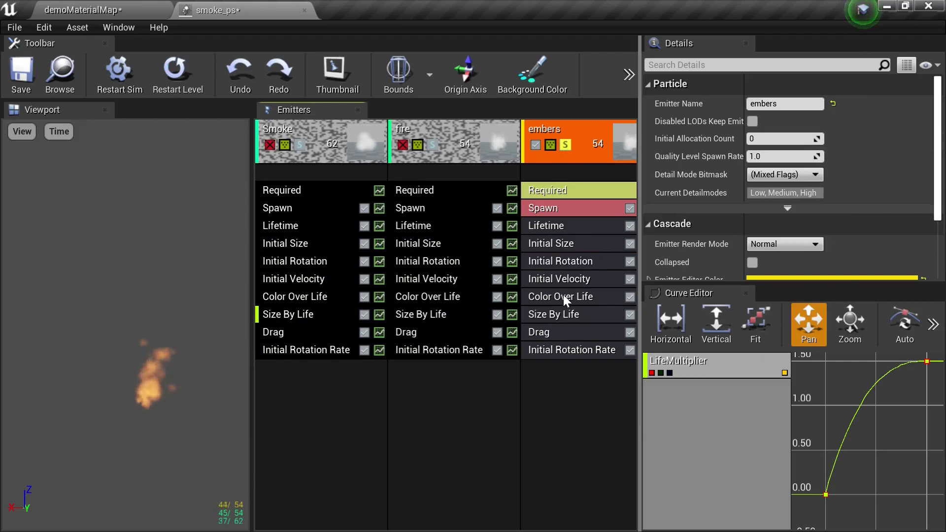
{"action": "left_click", "coordinate": [582, 318]}
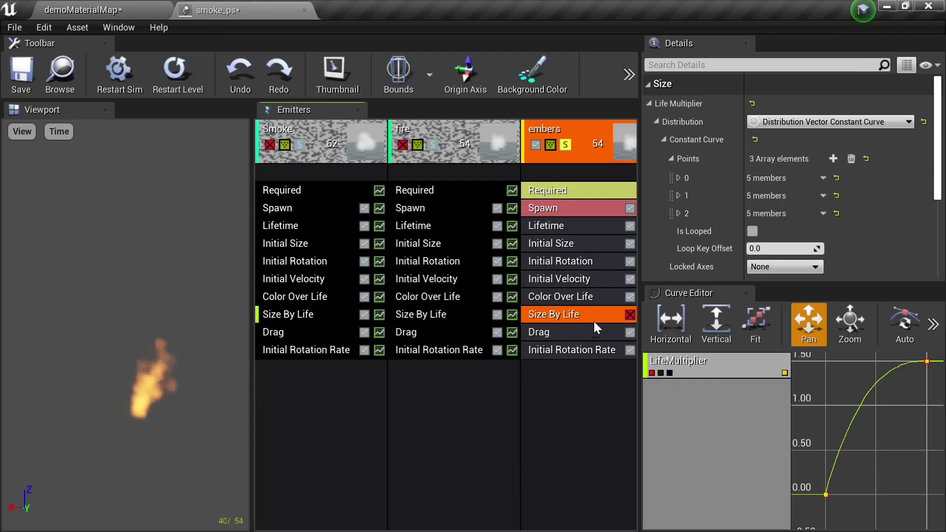
- Set the embers emitter's Initial Size X range to a minimum of 2 and a maximum of 3
{"action": "left_click", "coordinate": [597, 244]}
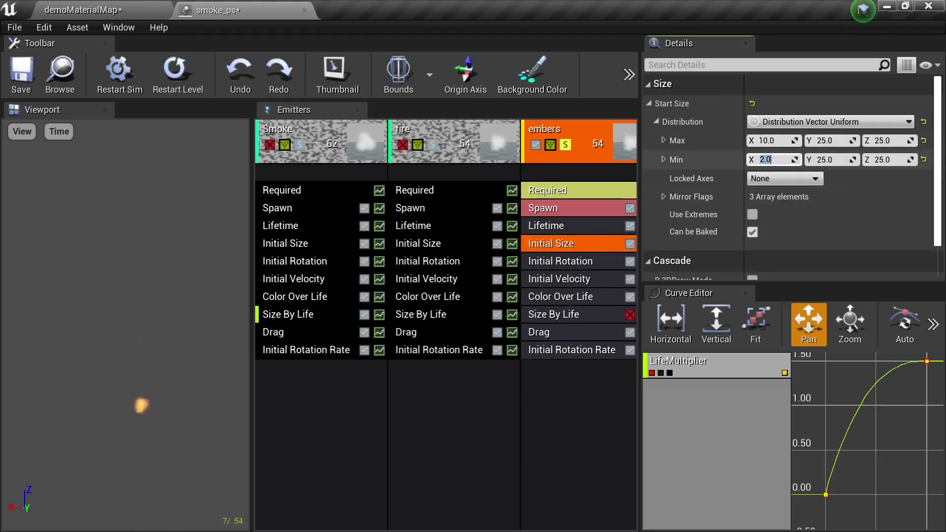
{"action": "left_click", "coordinate": [774, 141]}
{"action": "type", "text": "3"}
{"action": "key", "text": "Return"}
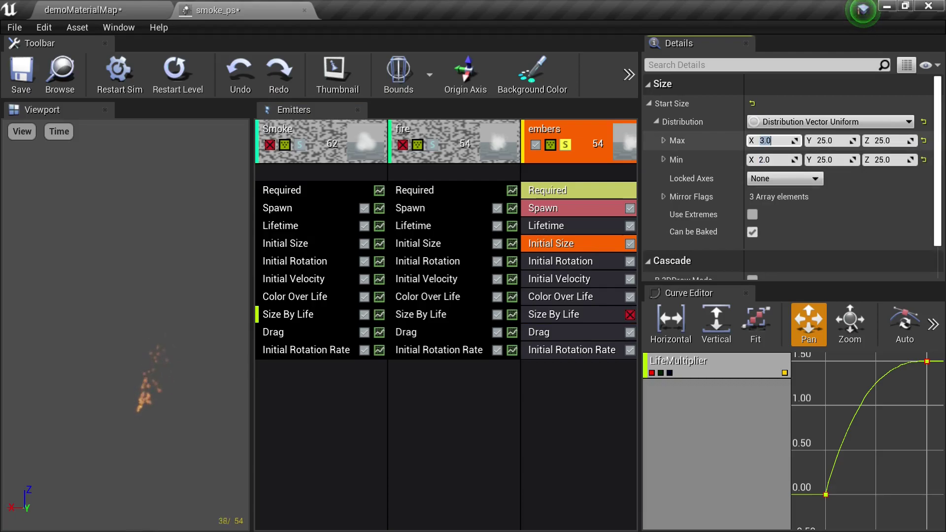
- Review the embers emitter's Initial Velocity and set its maximum Lifetime to 5.0
{"action": "left_click", "coordinate": [561, 277]}
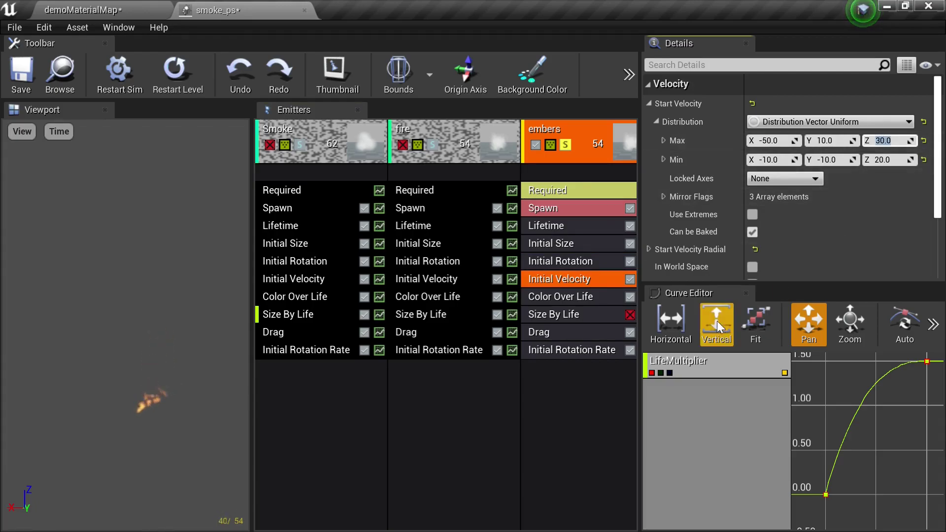
{"action": "left_click", "coordinate": [594, 224]}
{"action": "left_click", "coordinate": [789, 157]}
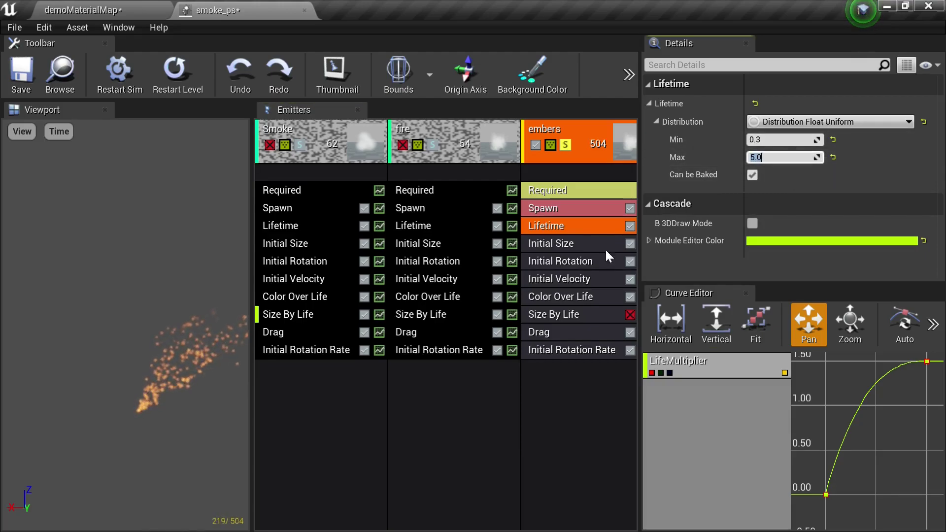
- Disable the embers emitter's Drag module, turn off its solo mode, and restart the simulation with all emitters
{"action": "left_click", "coordinate": [630, 332]}
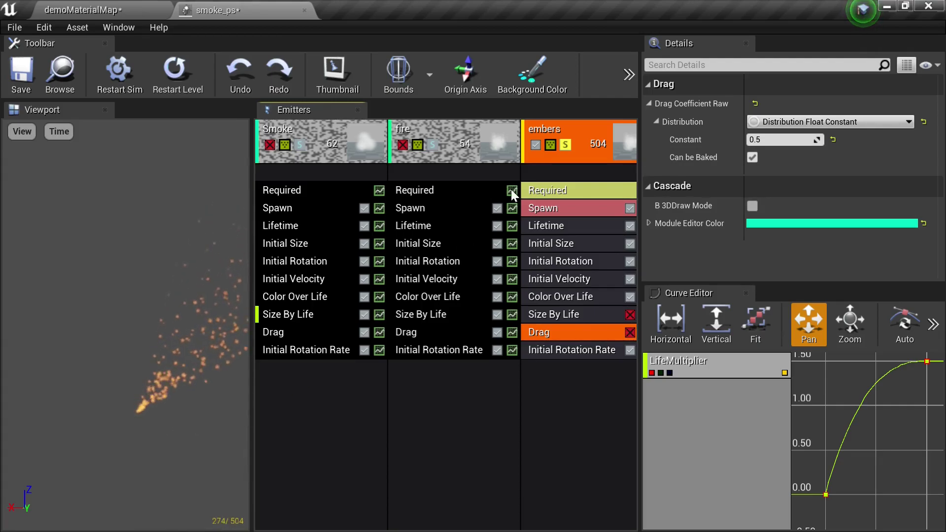
{"action": "left_click", "coordinate": [566, 144]}
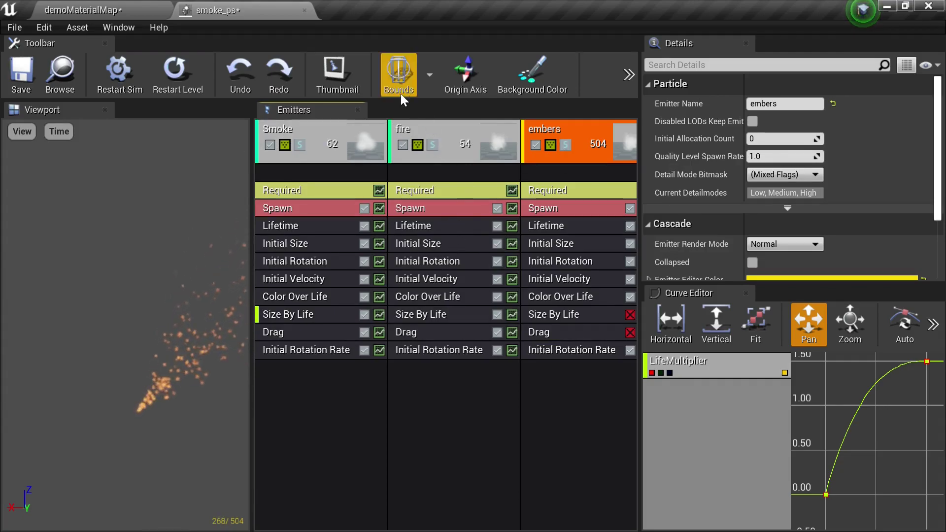
{"action": "left_click", "coordinate": [127, 76]}
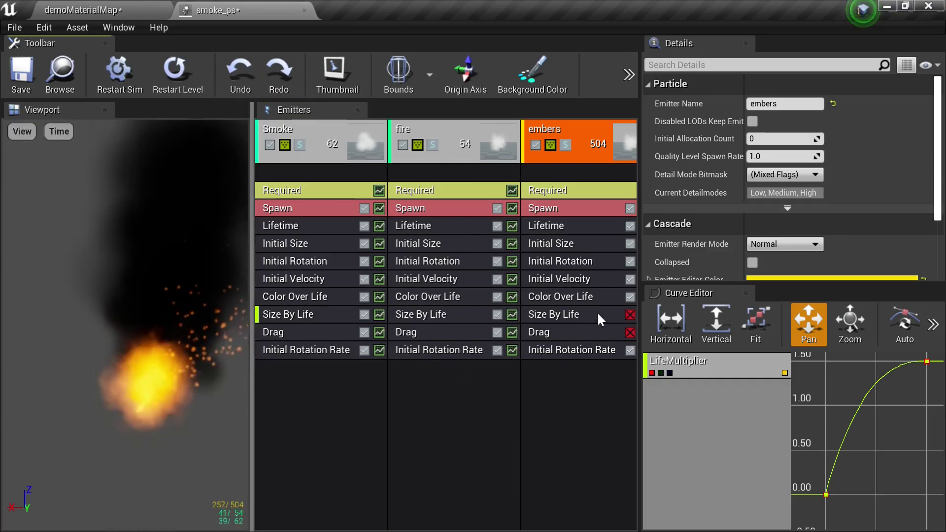
- Set the embers emitter's constant Spawn rate to 30
{"action": "left_click", "coordinate": [601, 279]}
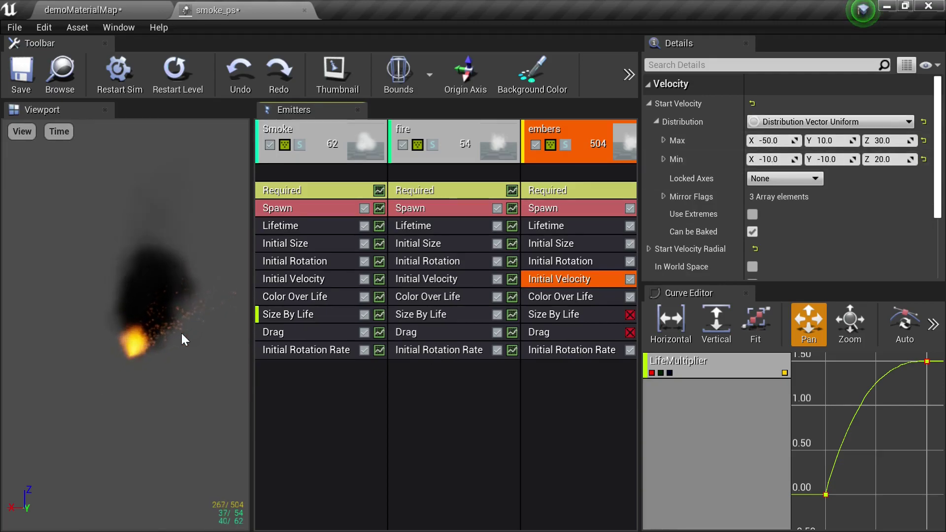
{"action": "left_click", "coordinate": [572, 205]}
{"action": "left_click", "coordinate": [781, 139]}
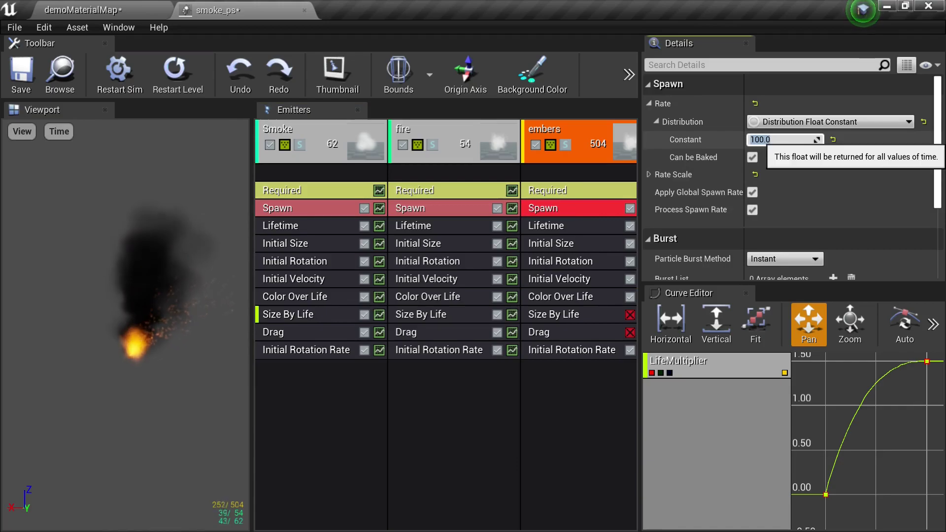
{"action": "type", "text": "30"}
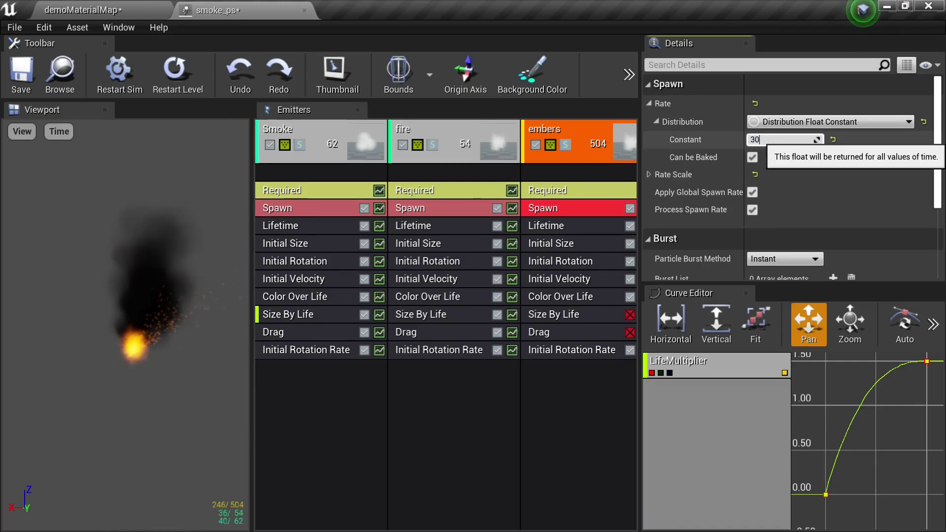
{"action": "key", "text": "Return"}
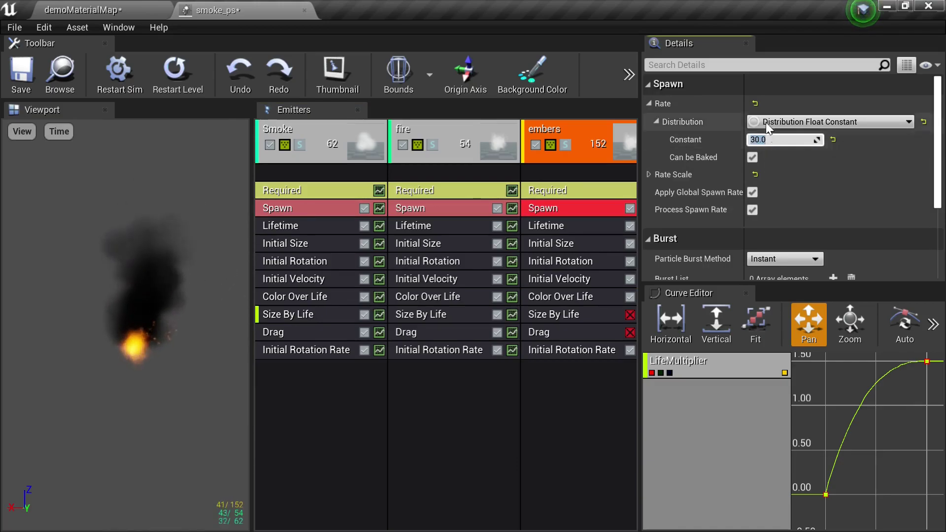
- Set the embers emitter's maximum Initial Velocity to 100 on Z and -30 on X
{"action": "left_click", "coordinate": [579, 279]}
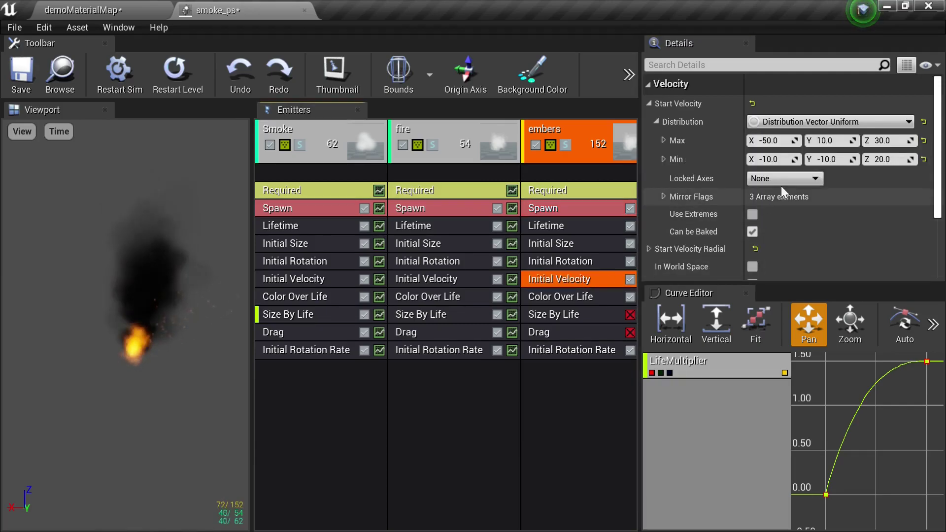
{"action": "left_click", "coordinate": [888, 142]}
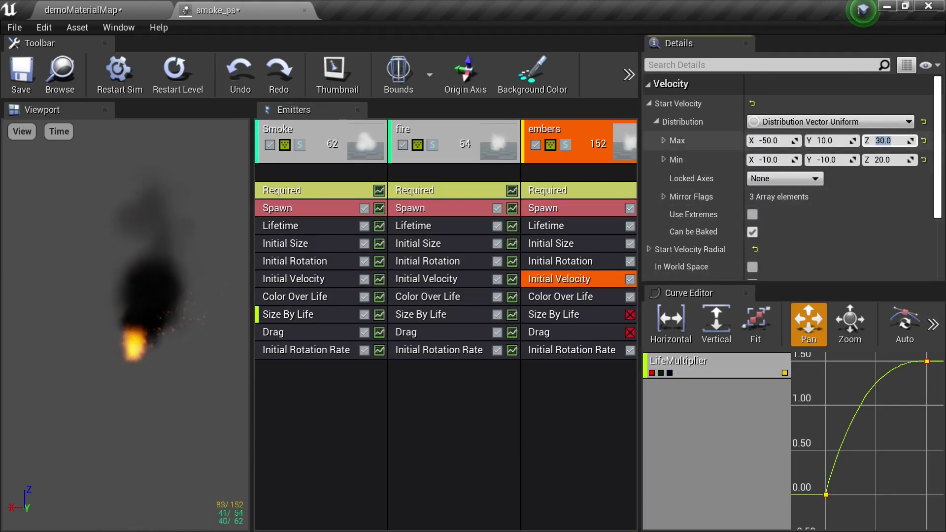
{"action": "type", "text": "100"}
{"action": "key", "text": "Return"}
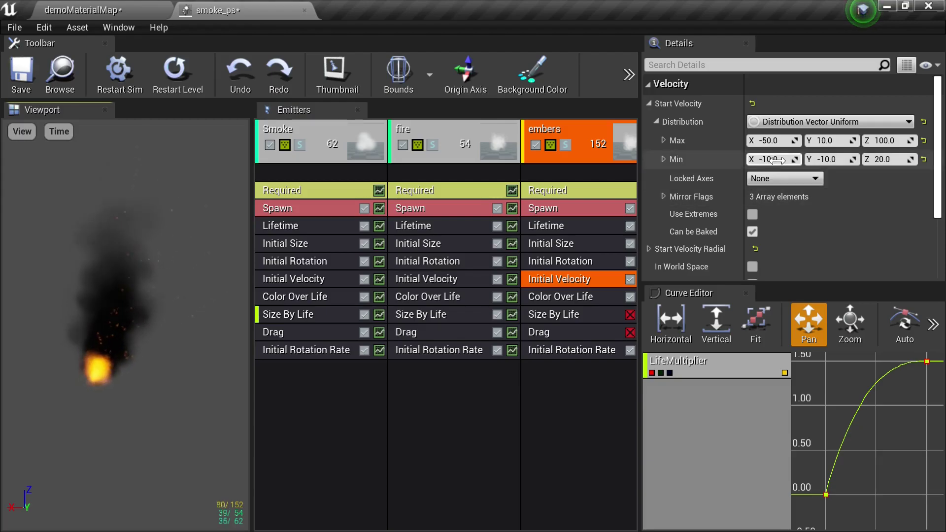
{"action": "left_click", "coordinate": [770, 140]}
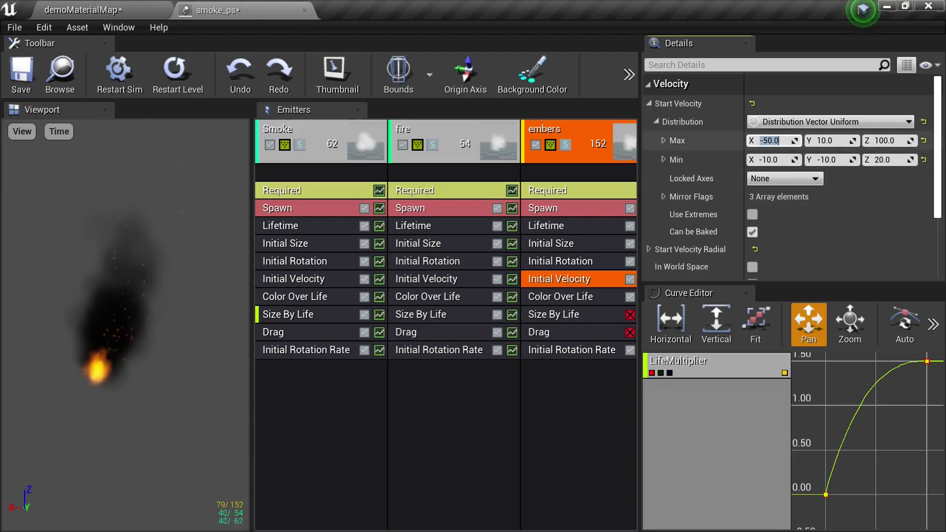
{"action": "type", "text": "-30"}
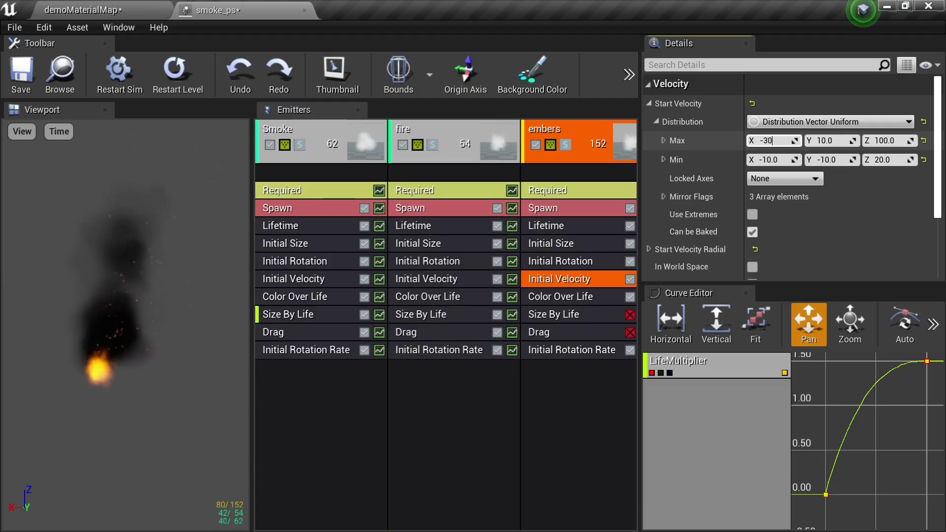
{"action": "key", "text": "Return"}
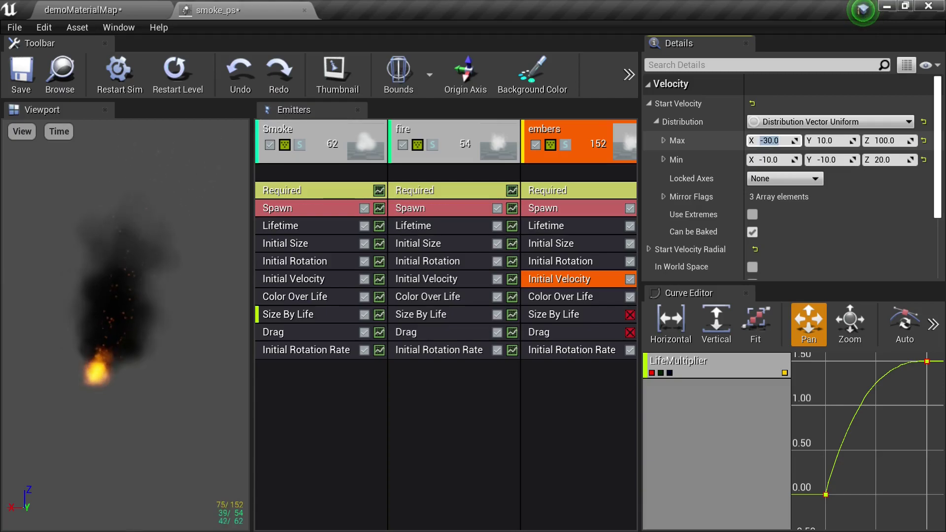
- Set the embers emitter's maximum Lifetime to 3
{"action": "left_click", "coordinate": [581, 225]}
{"action": "left_click", "coordinate": [764, 158]}
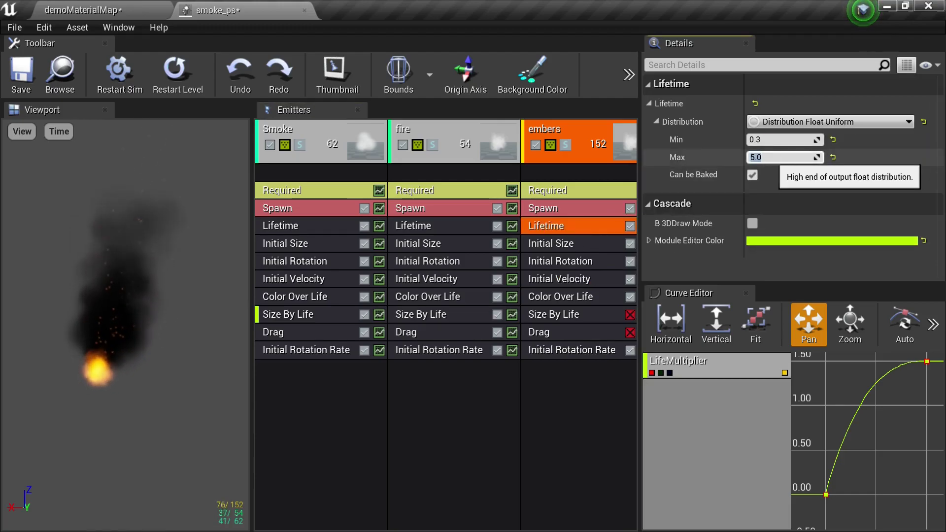
{"action": "type", "text": "3"}
{"action": "key", "text": "Return"}
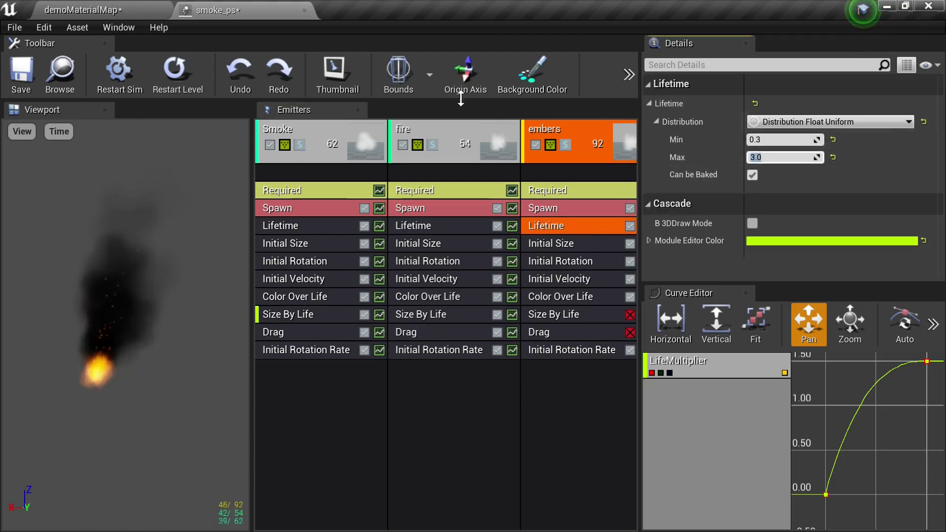
- Examine the fire, smoke and embers effect in the demoMaterialMap level from several angles and save all project changes
{"action": "left_click", "coordinate": [108, 12]}
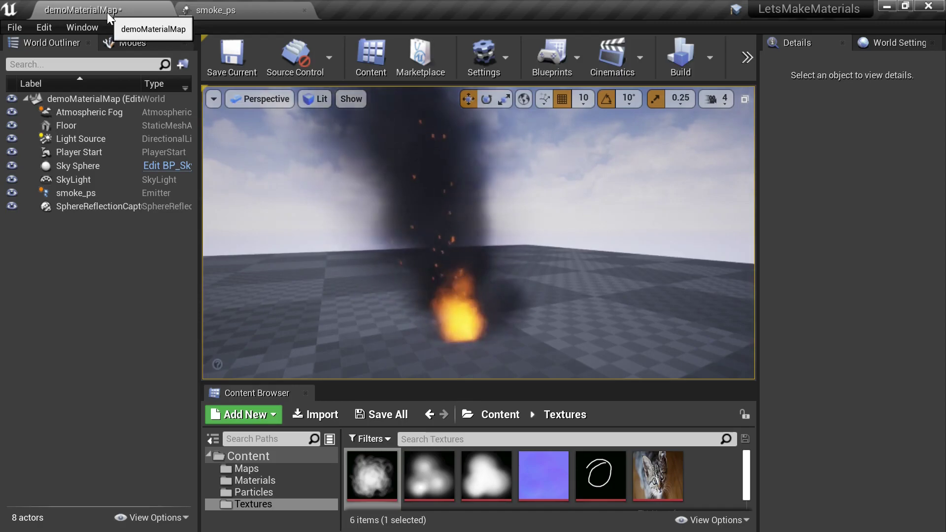
{"action": "scroll", "coordinate": [360, 290], "scroll_direction": "down", "scroll_amount": 3}
{"action": "left_click_drag", "start_coordinate": [390, 267], "coordinate": [525, 262], "text": "alt"}
{"action": "scroll", "coordinate": [391, 268], "scroll_direction": "up", "scroll_amount": 2}
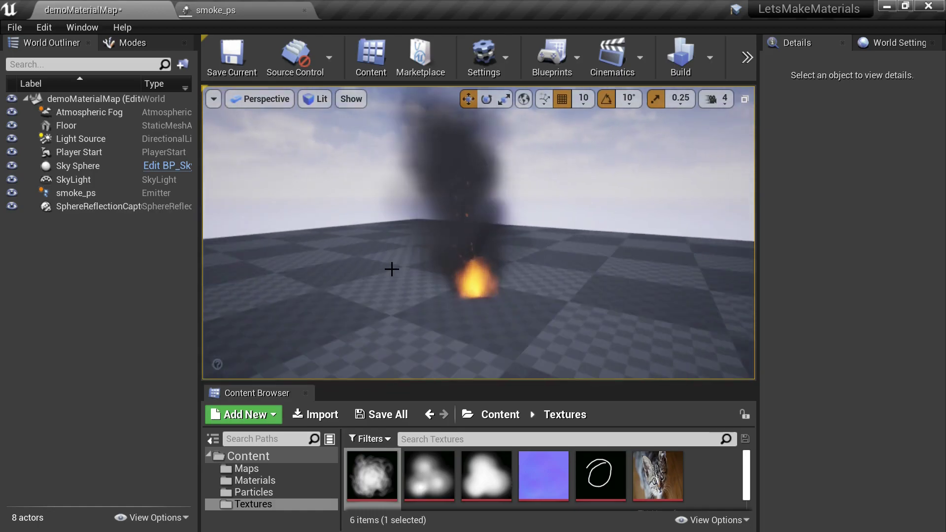
{"action": "left_click_drag", "start_coordinate": [391, 268], "coordinate": [383, 272], "text": "alt"}
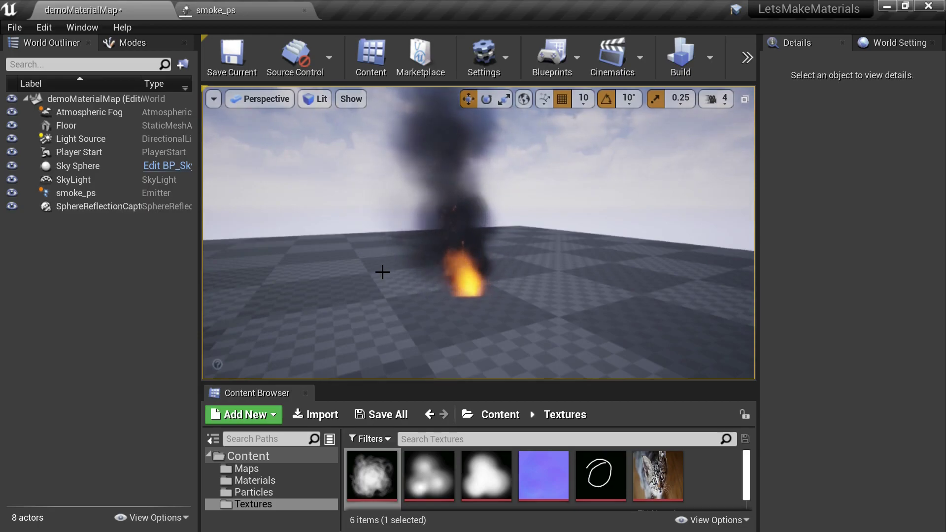
{"action": "scroll", "coordinate": [382, 272], "scroll_direction": "down", "scroll_amount": 2}
{"action": "left_click_drag", "start_coordinate": [384, 269], "coordinate": [408, 251], "text": "alt"}
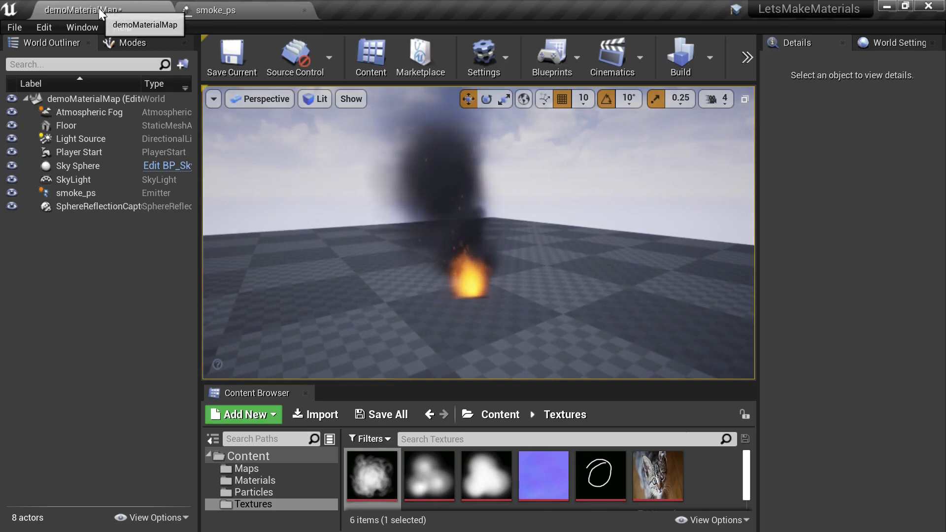
{"action": "left_click", "coordinate": [9, 30]}
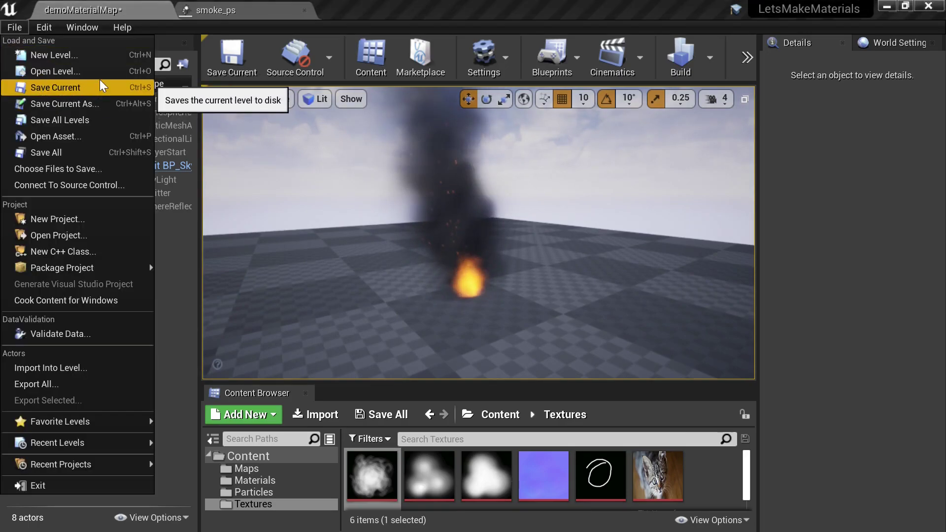
{"action": "left_click", "coordinate": [70, 153]}
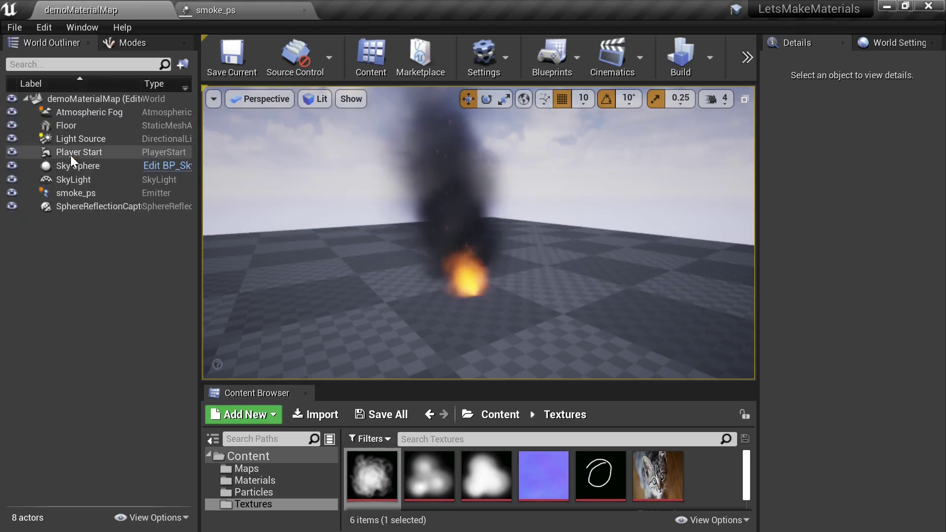
- Disable the fire emitter's Size By Life module in smoke_ps and check the effect in the level
{"action": "left_click", "coordinate": [237, 10]}
{"action": "left_click", "coordinate": [448, 315]}
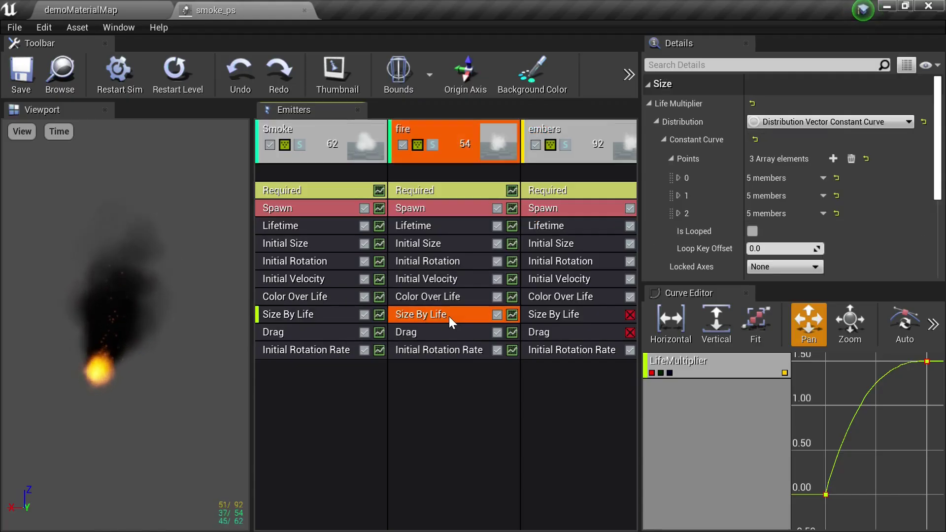
{"action": "left_click", "coordinate": [497, 315]}
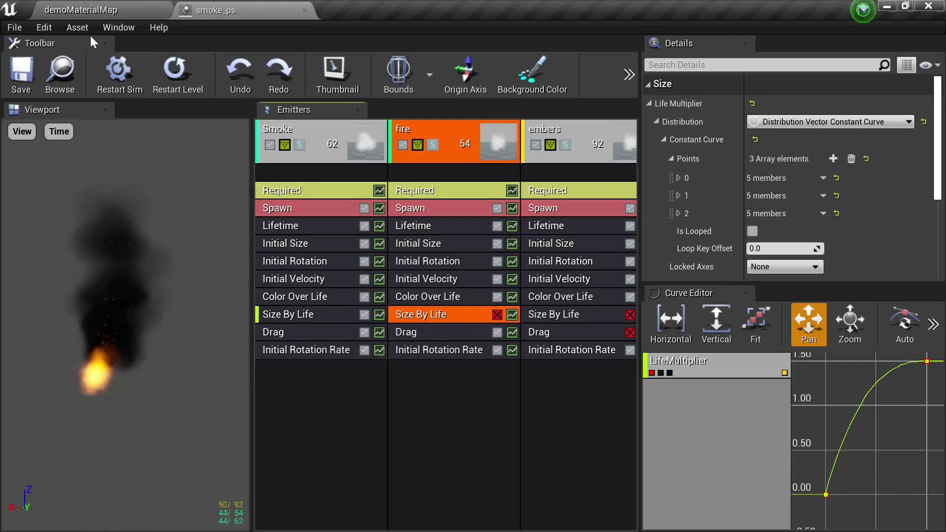
{"action": "left_click", "coordinate": [91, 10]}
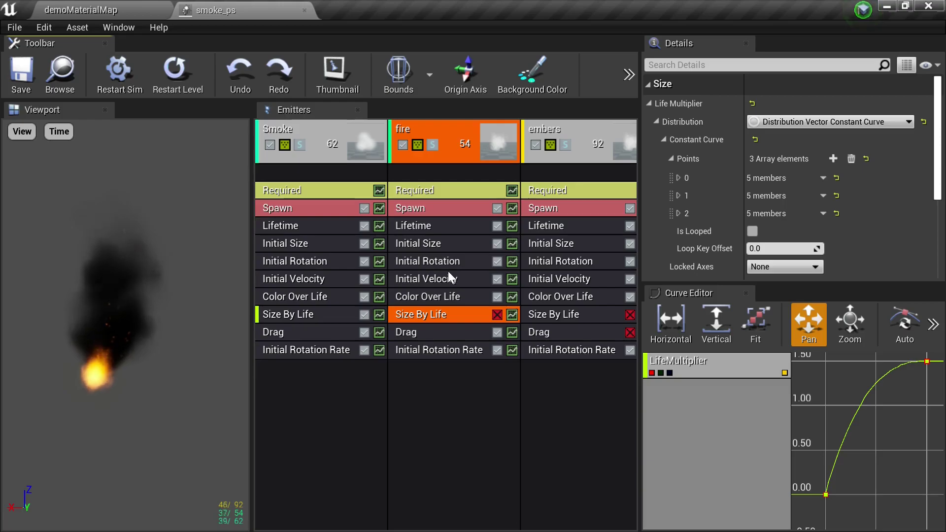
- Set the fire emitter's maximum Initial Velocity Z to 150 and inspect the flames in the demoMaterialMap level
{"action": "left_click", "coordinate": [454, 279]}
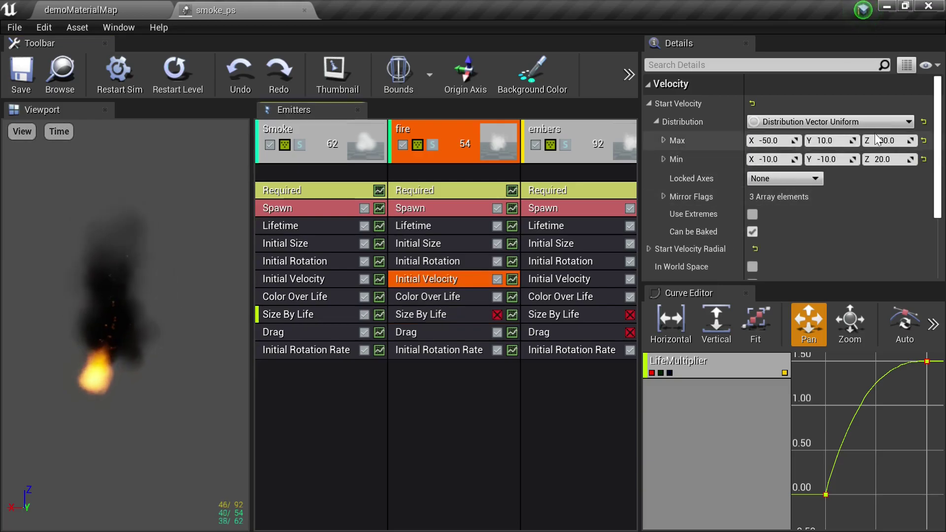
{"action": "left_click", "coordinate": [890, 143]}
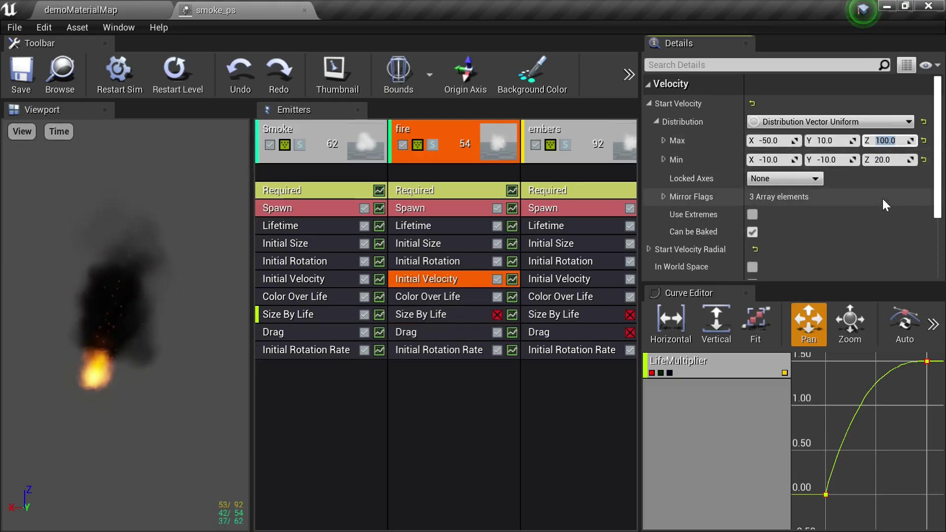
{"action": "type", "text": "15"}
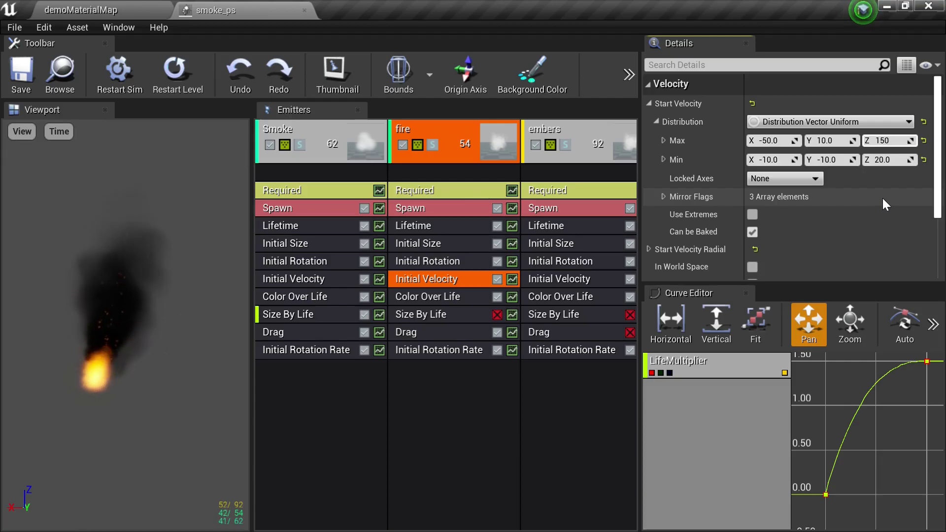
{"action": "left_click", "coordinate": [102, 8]}
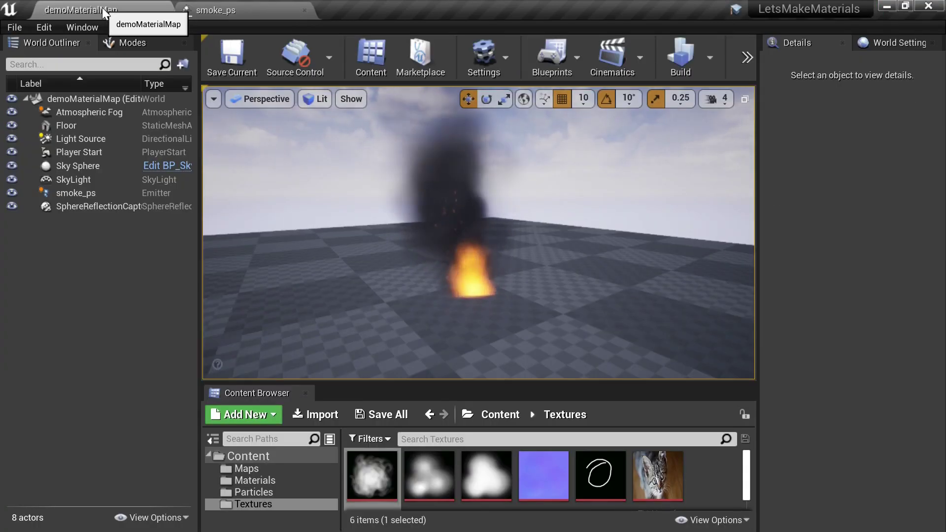
{"action": "left_click_drag", "start_coordinate": [557, 317], "coordinate": [296, 316], "text": "alt"}
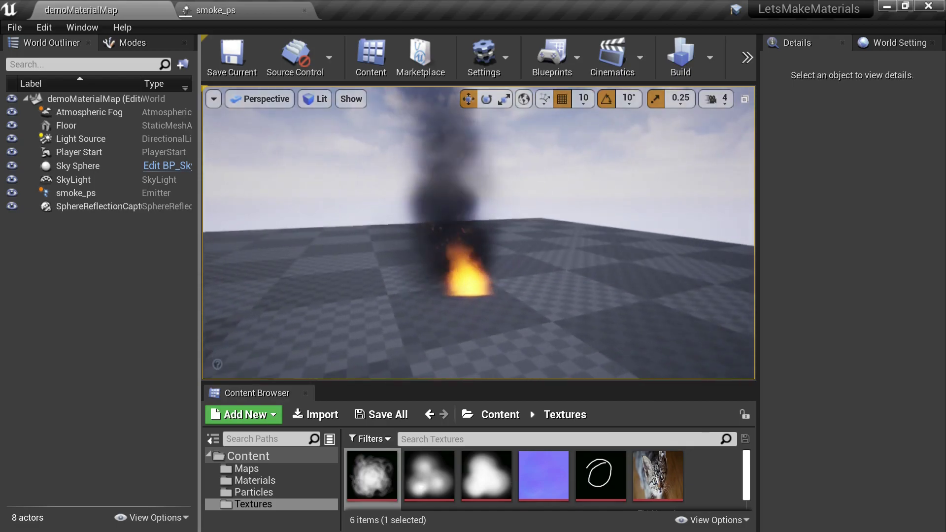